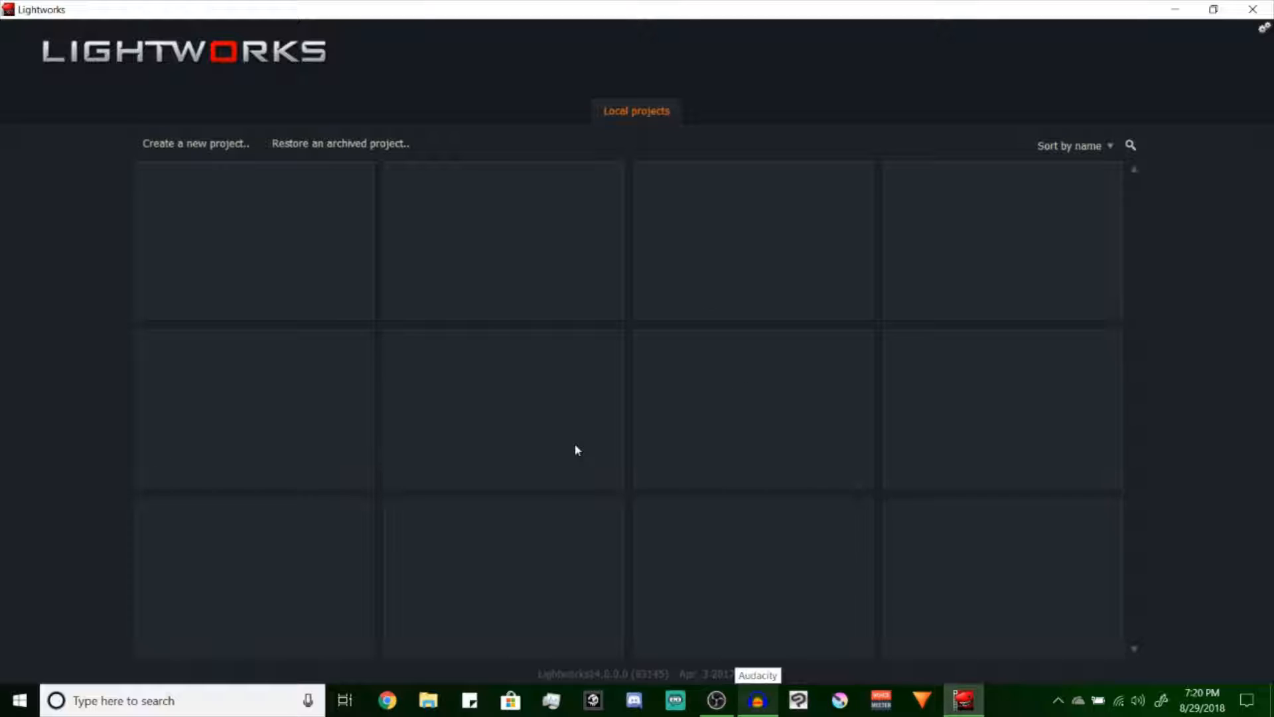
Create a new project named Test with the Auto frame rate and open it from the local projects
{"action": "left_click", "coordinate": [189, 147]}
{"action": "type", "text": "Test"}
{"action": "left_click", "coordinate": [721, 364]}
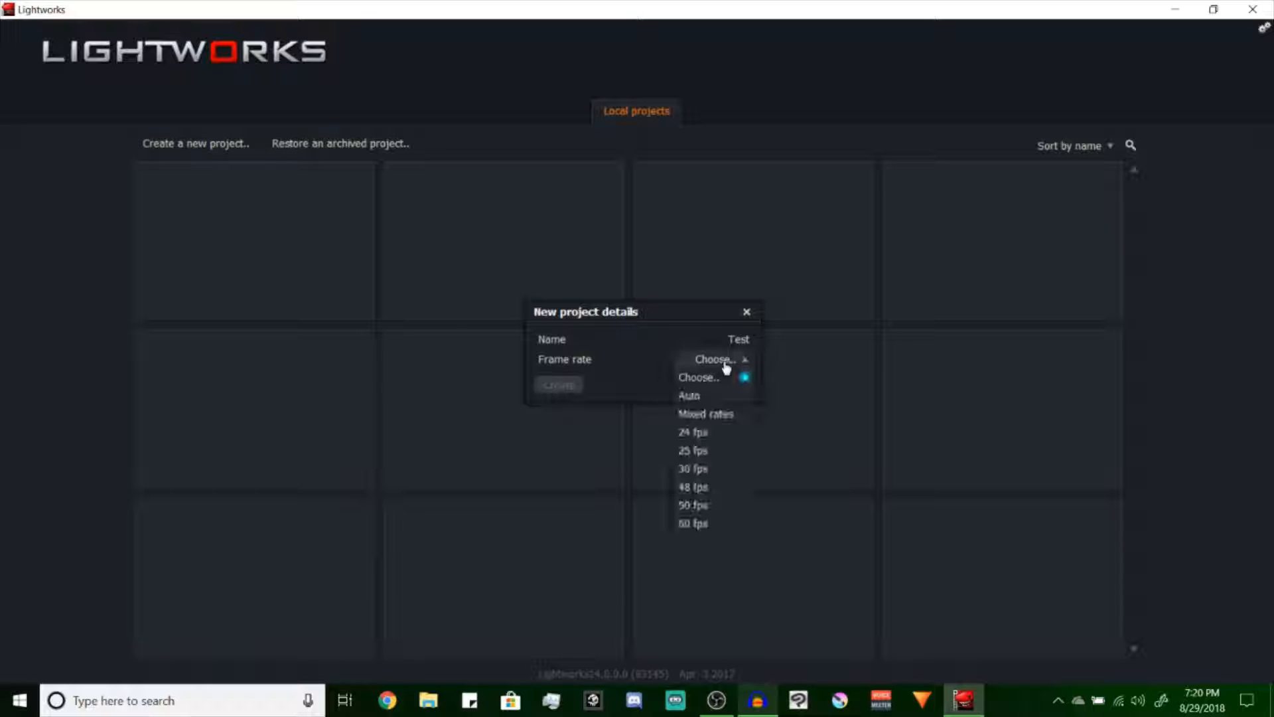
{"action": "left_click", "coordinate": [724, 396]}
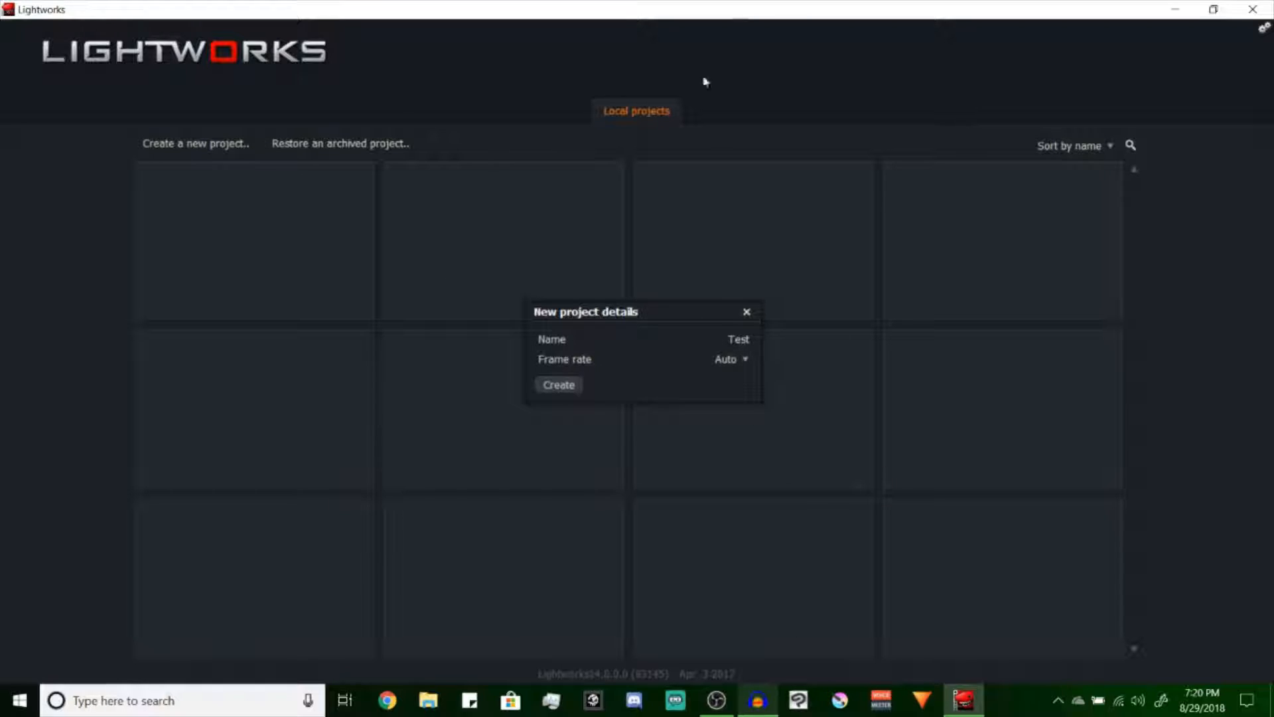
{"action": "left_click", "coordinate": [558, 384]}
{"action": "left_click", "coordinate": [17, 32]}
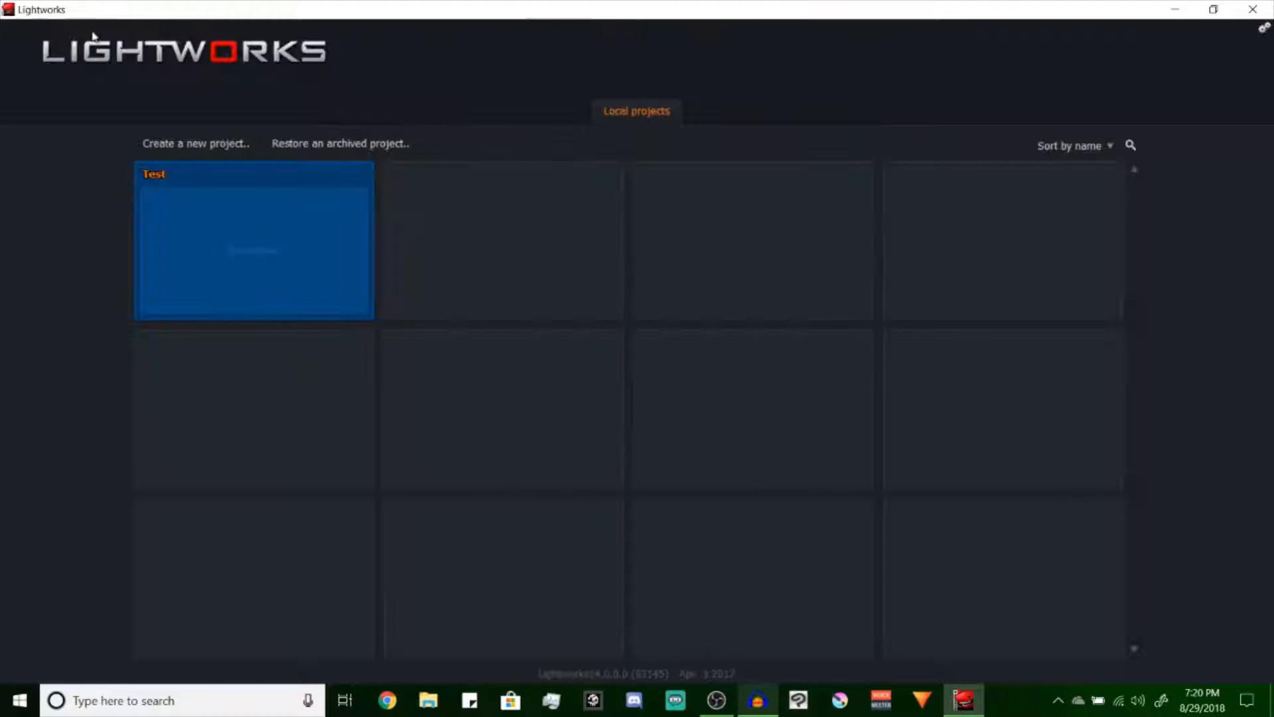
{"action": "left_click", "coordinate": [325, 235]}
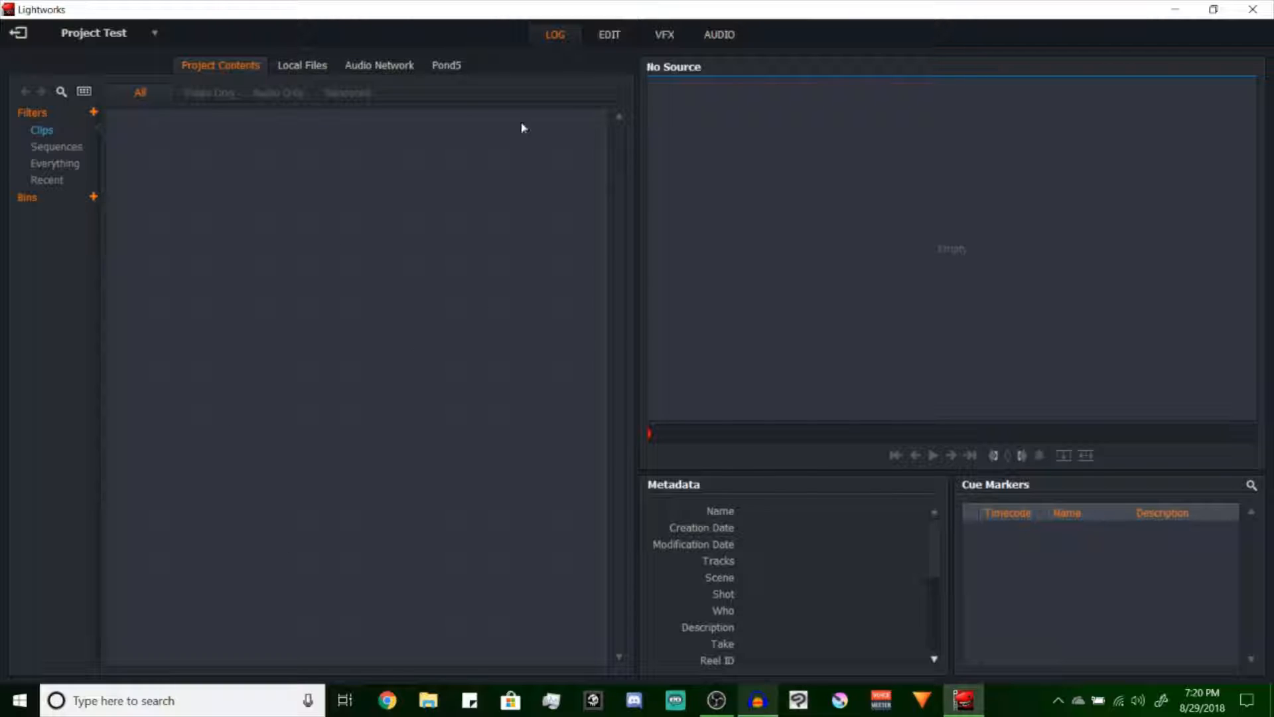
Import Outtro from the D:\Videos\Streams\FX folder and Soul's Rocket Thrust from D:\Videos\Streams\Game Footage
{"action": "left_click", "coordinate": [293, 66]}
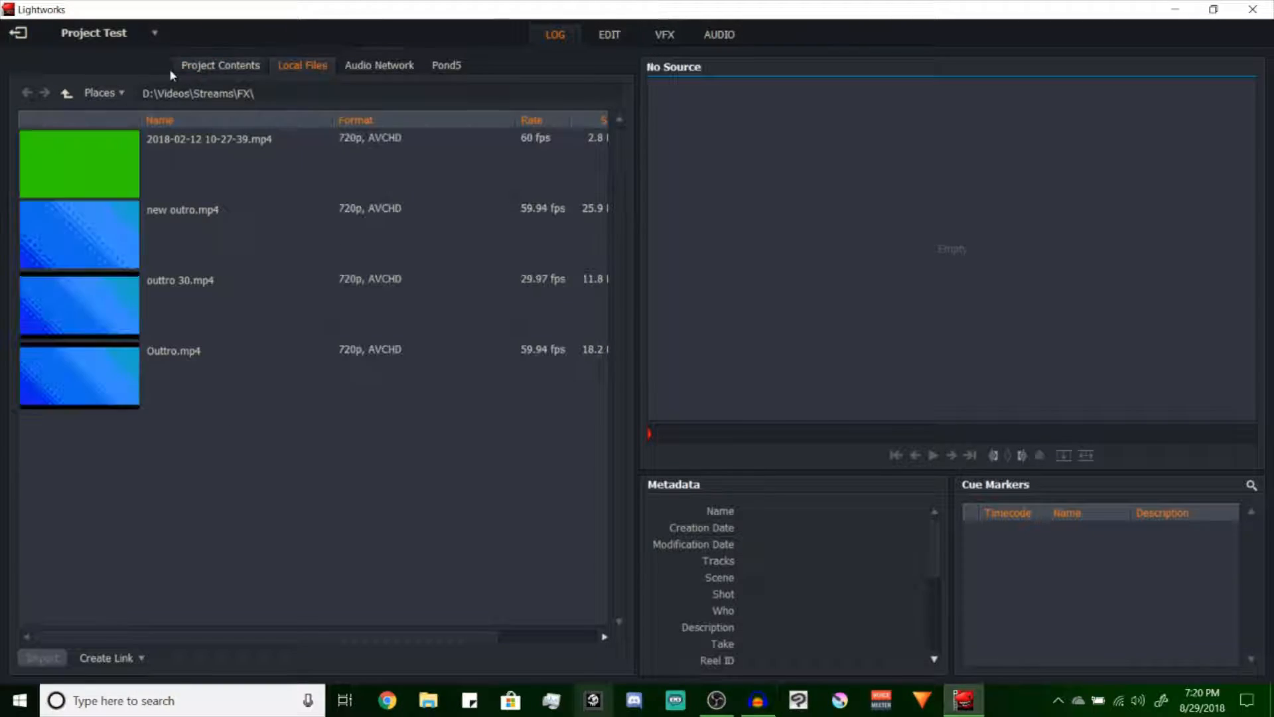
{"action": "left_click", "coordinate": [67, 93]}
{"action": "left_click", "coordinate": [103, 93]}
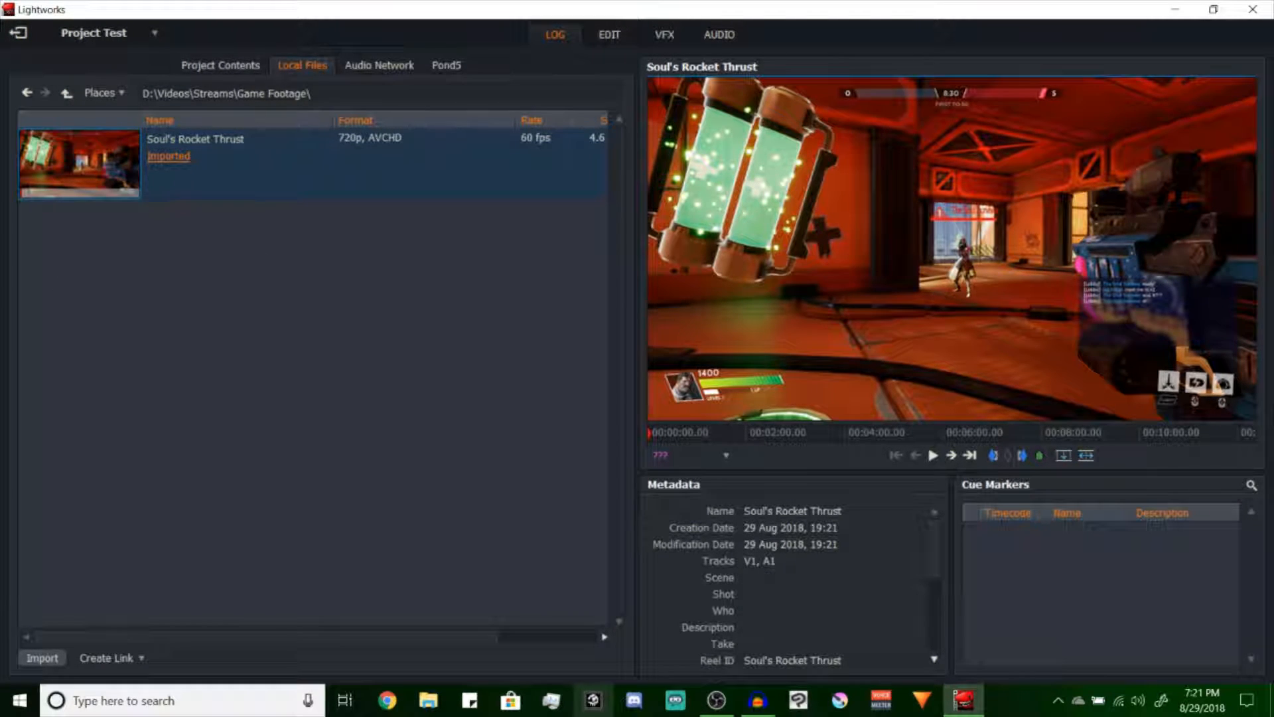
{"action": "left_click", "coordinate": [104, 97]}
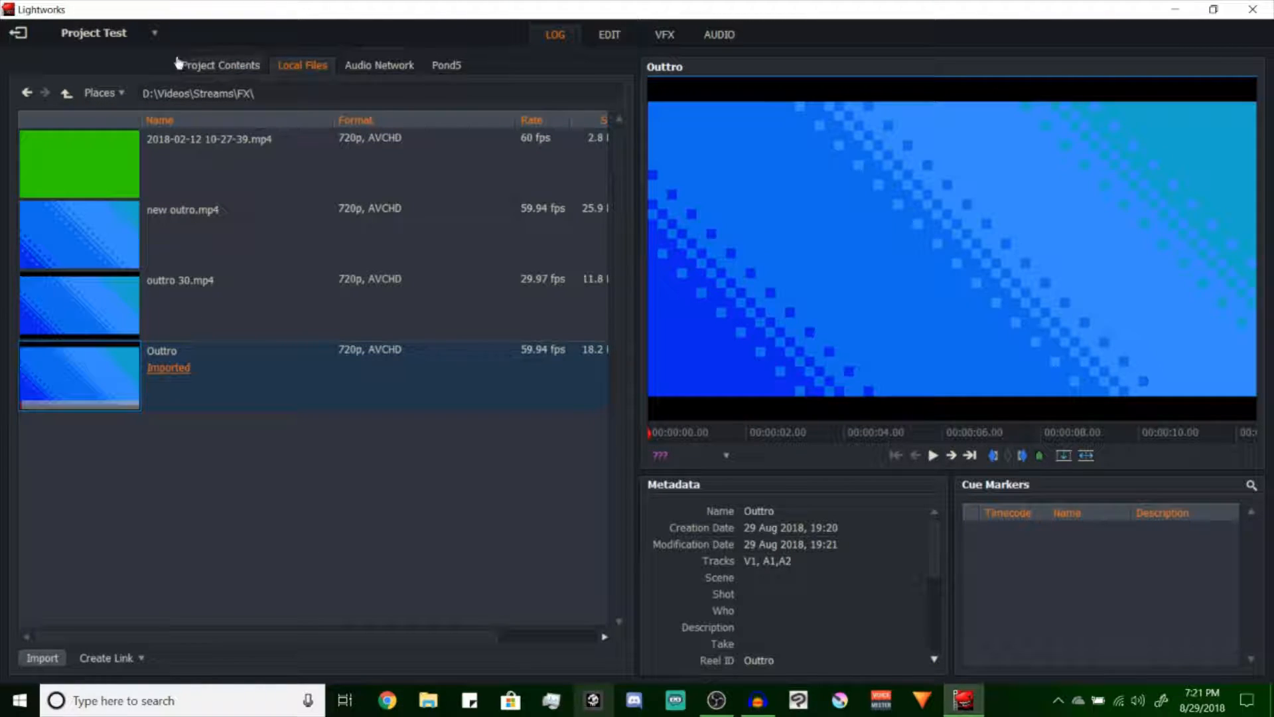
Import the sound file beep.wav from the Sound effects folder in Videos
{"action": "left_click", "coordinate": [67, 95]}
{"action": "double_click", "coordinate": [191, 332]}
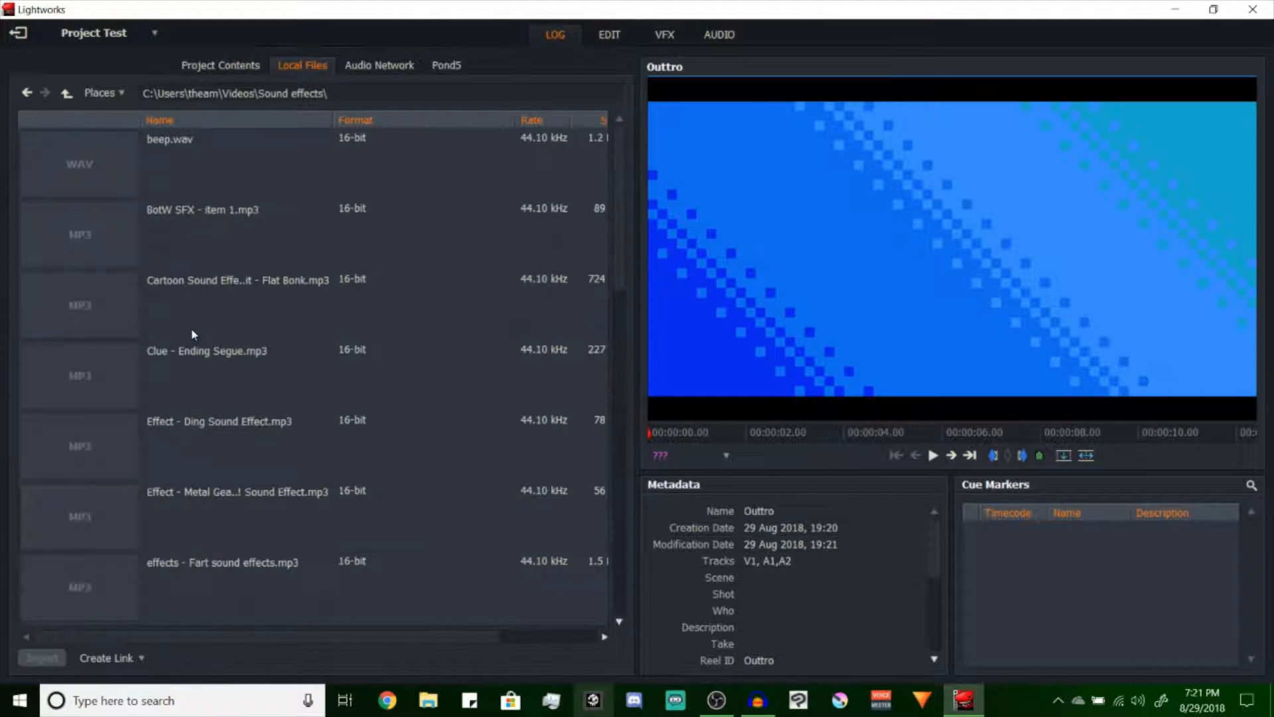
{"action": "double_click", "coordinate": [200, 177]}
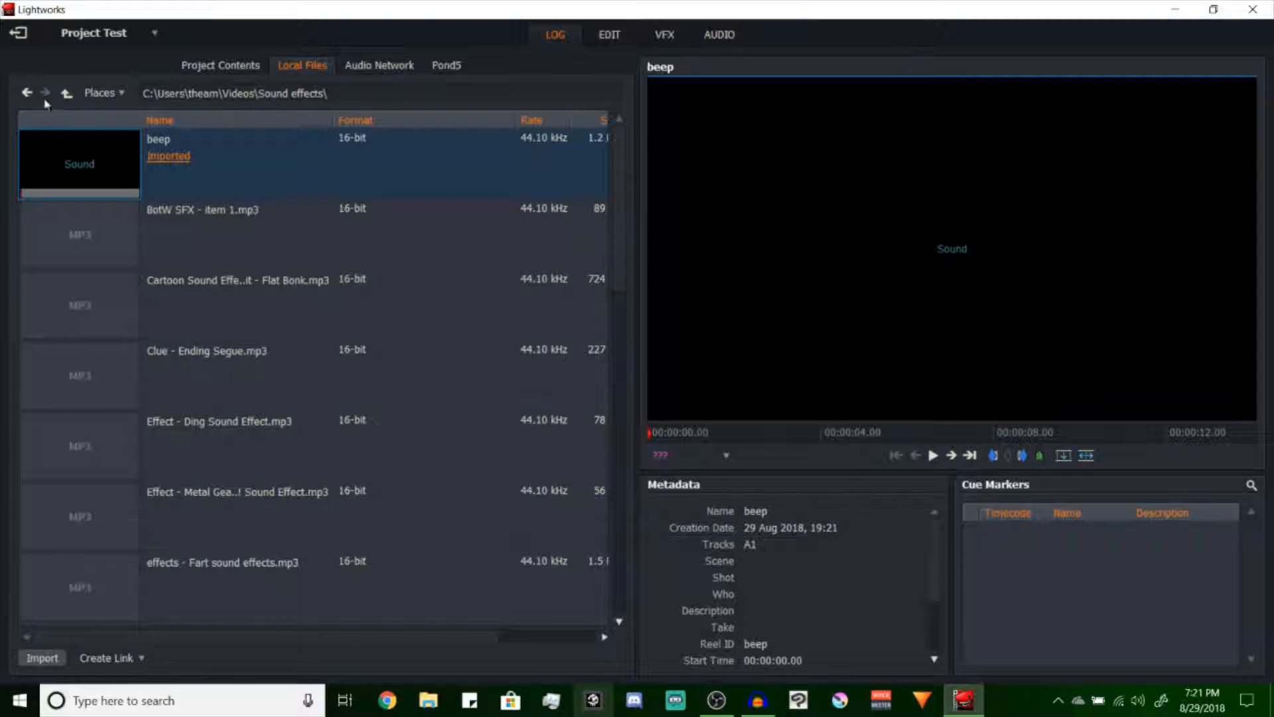
Review the imported beep, Outtro and Soul's Rocket Thrust clips in the project contents
{"action": "left_click", "coordinate": [219, 65]}
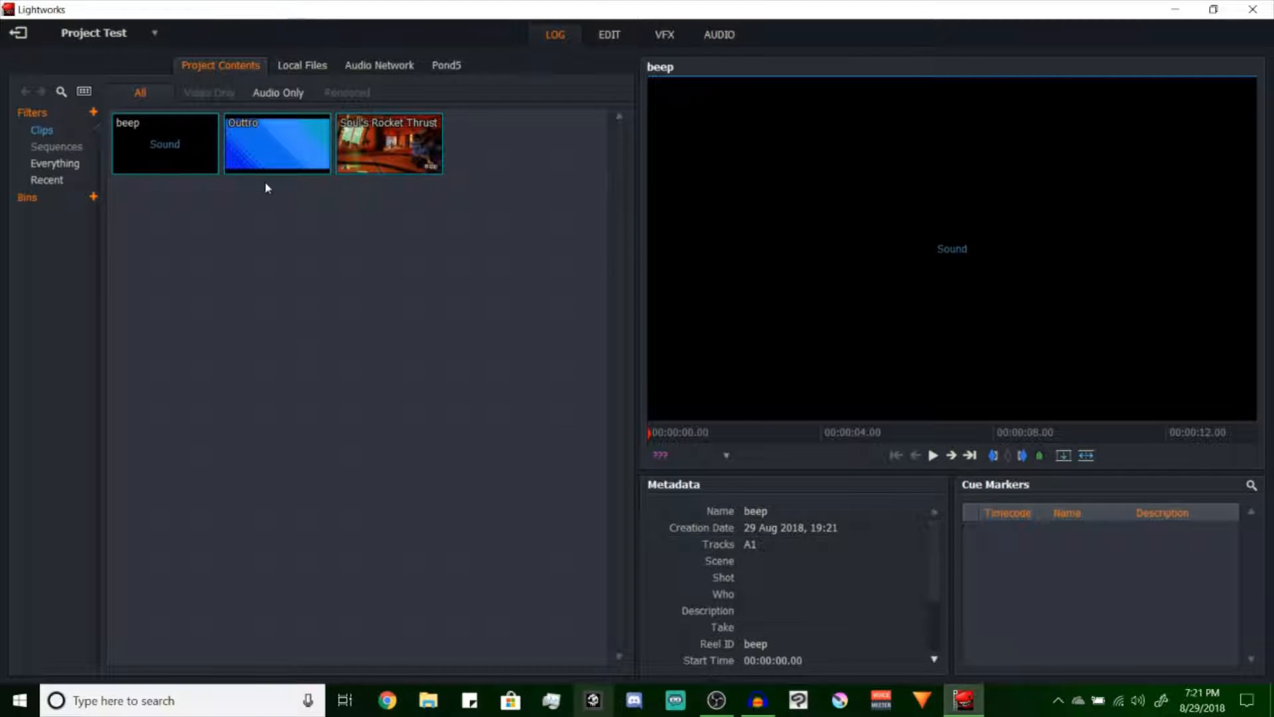
{"action": "left_click", "coordinate": [187, 149]}
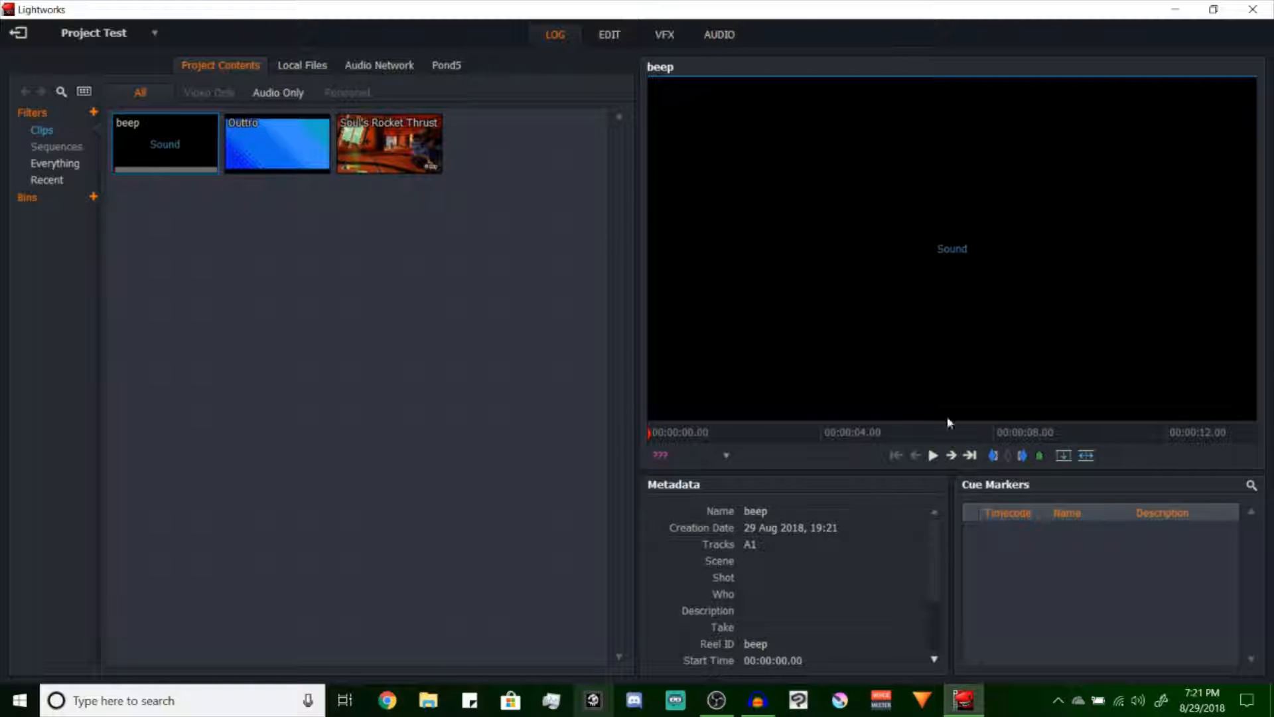
{"action": "left_click", "coordinate": [261, 144]}
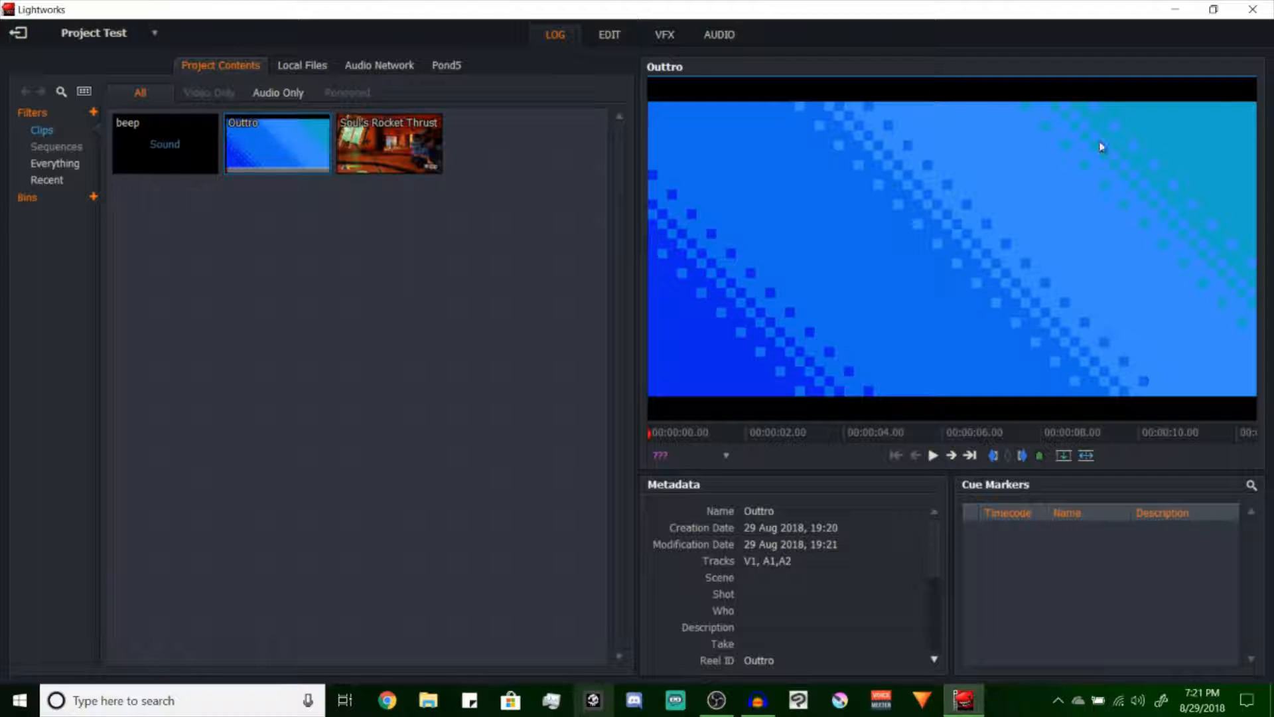
{"action": "left_click", "coordinate": [400, 142]}
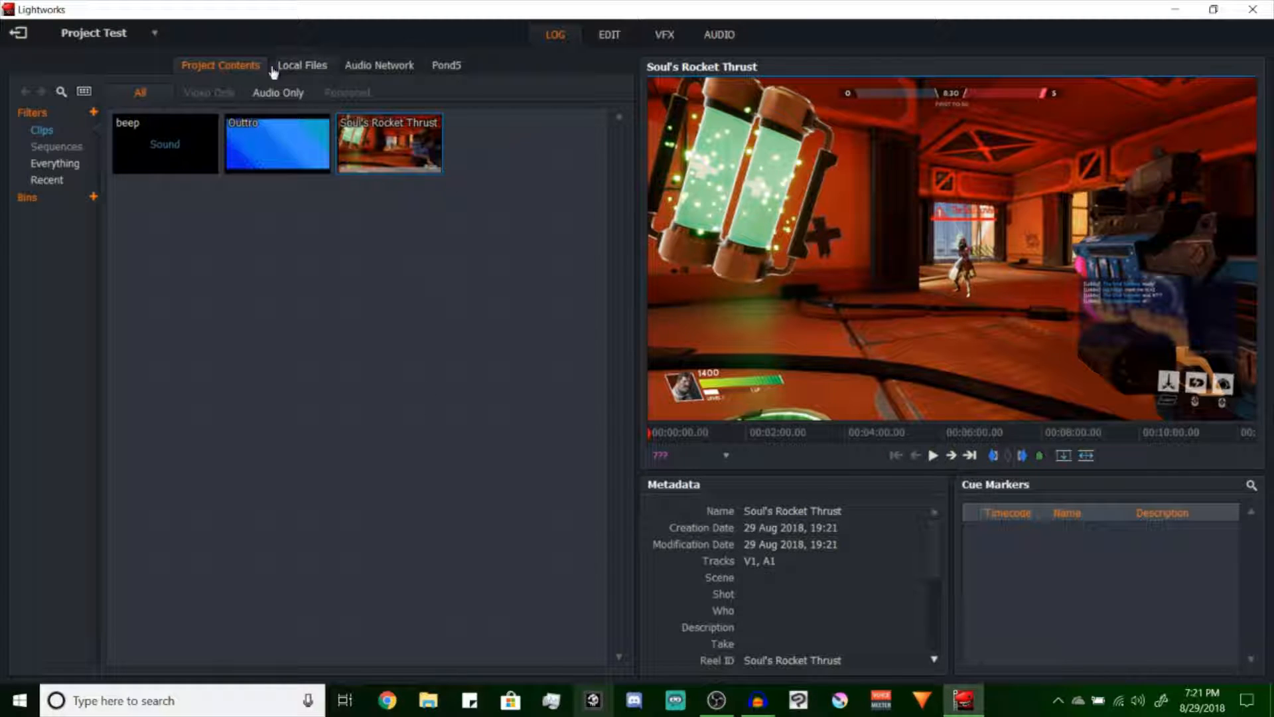
Switch to the Edit workspace and check its local files and project contents
{"action": "left_click", "coordinate": [609, 36]}
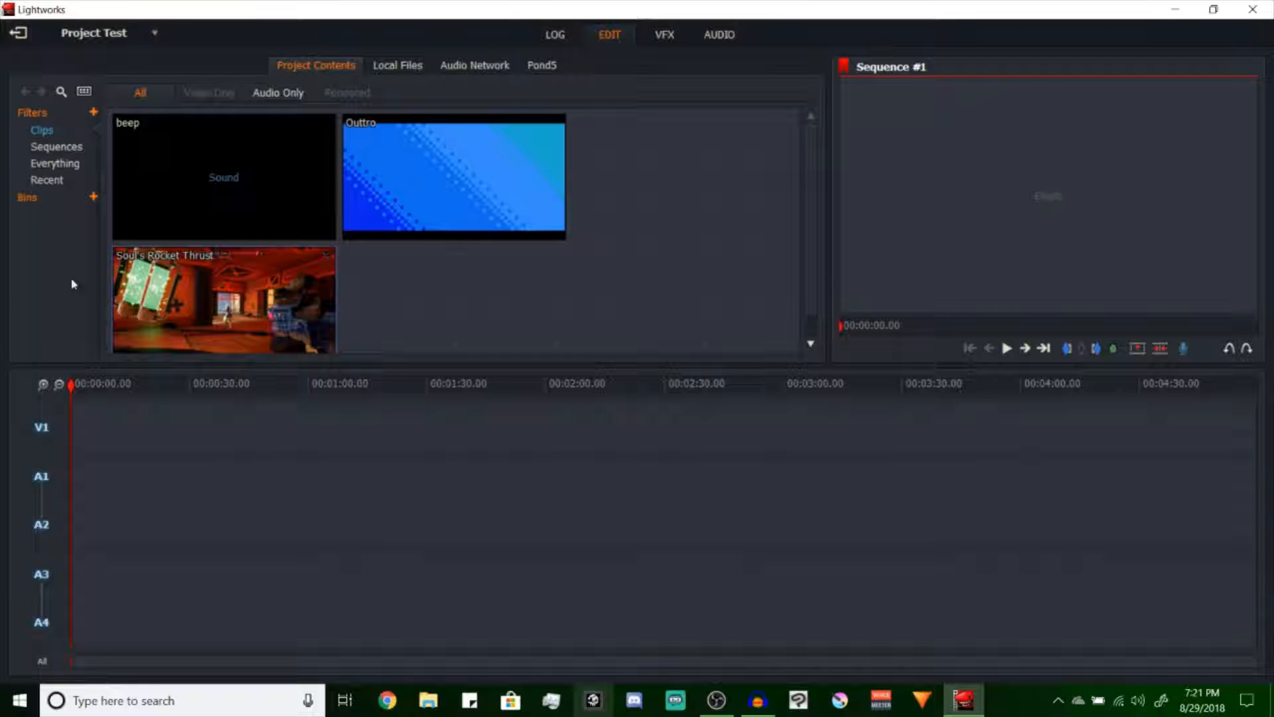
{"action": "left_click", "coordinate": [399, 66]}
{"action": "left_click", "coordinate": [346, 65]}
{"action": "left_click", "coordinate": [376, 65]}
{"action": "left_click", "coordinate": [321, 69]}
Delete the beep clip from the project contents
{"action": "right_click", "coordinate": [257, 206]}
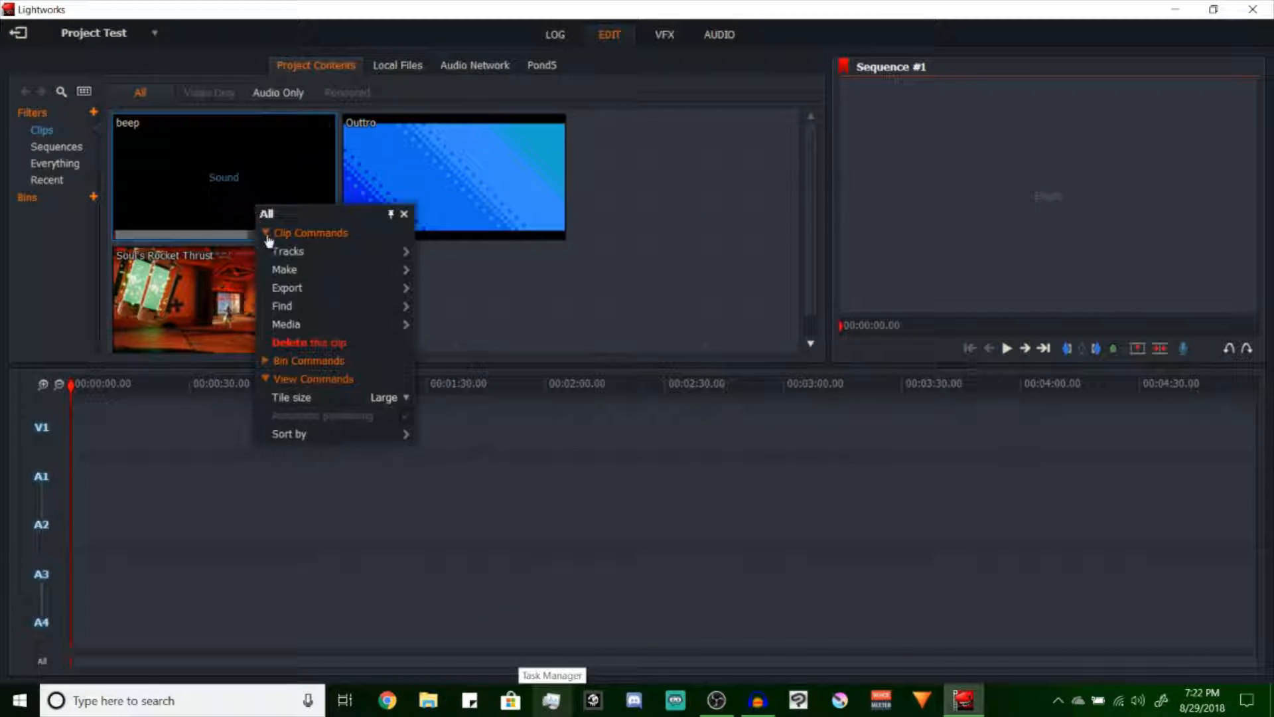
{"action": "left_click", "coordinate": [311, 343]}
{"action": "left_click", "coordinate": [721, 382]}
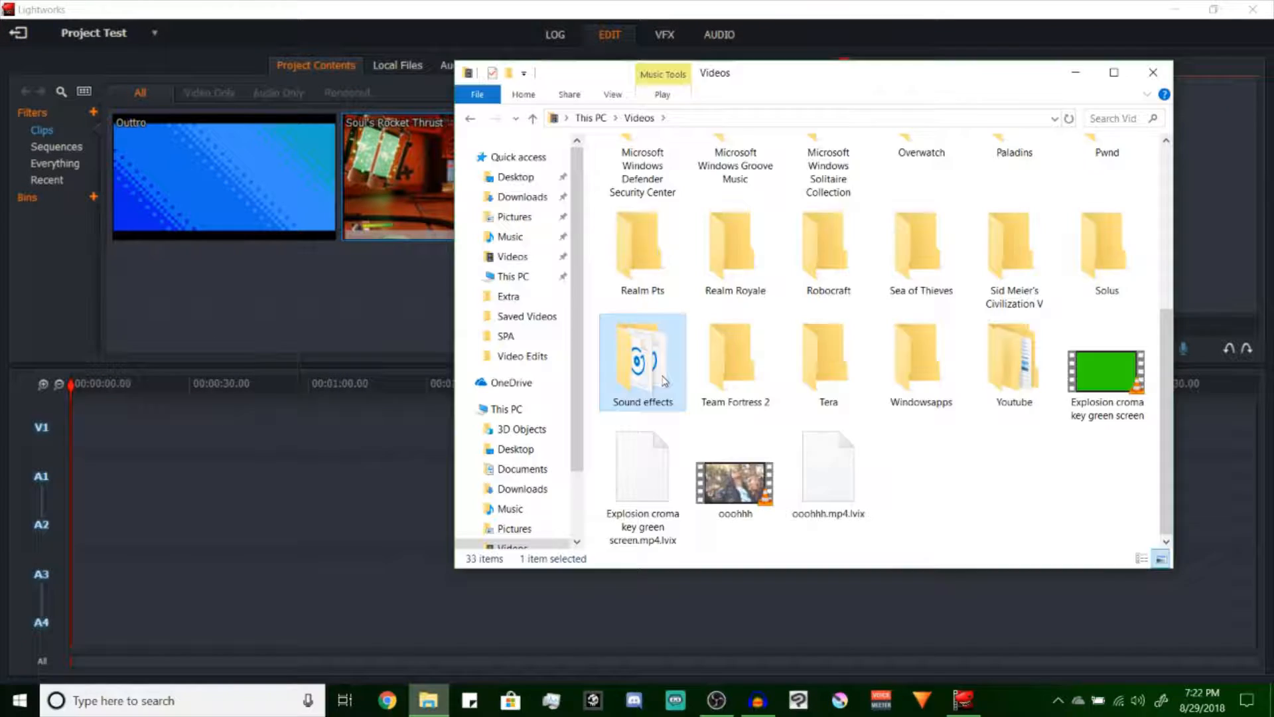
Bring the beep sound back into the project contents from the Sound effects folder in File Explorer
{"action": "double_click", "coordinate": [641, 355]}
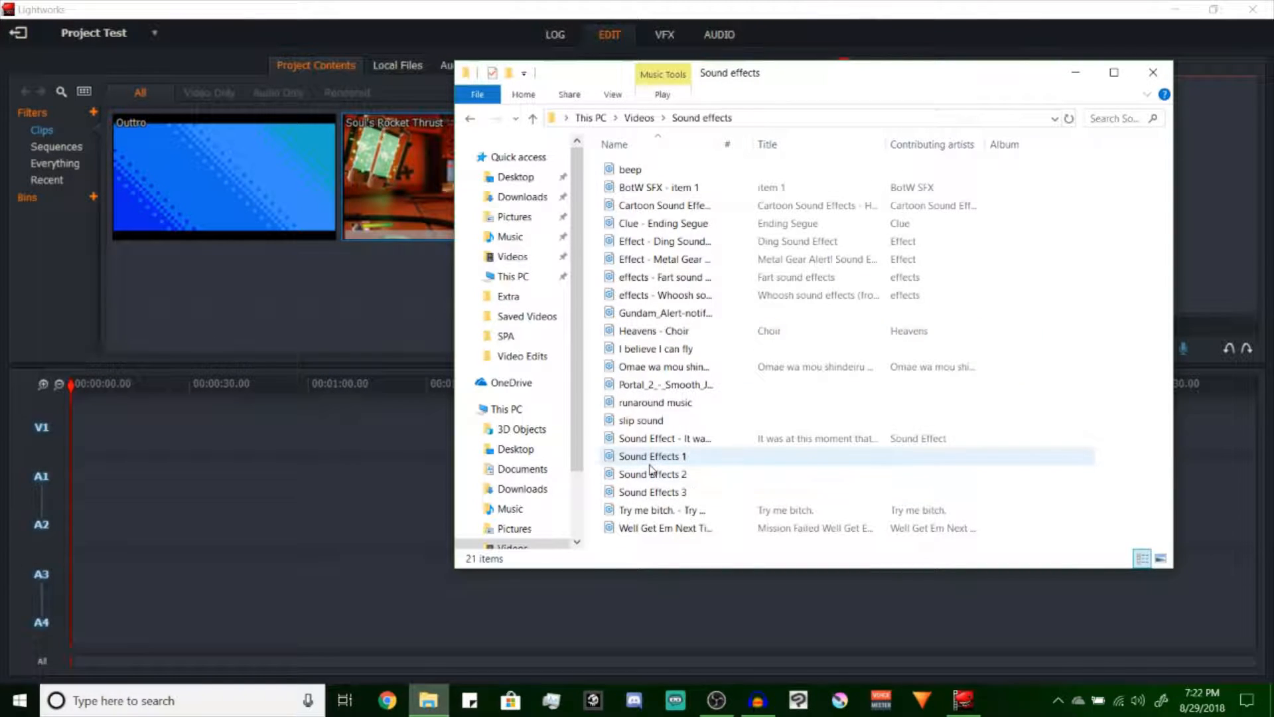
{"action": "left_click", "coordinate": [631, 170]}
{"action": "left_click_drag", "start_coordinate": [630, 169], "coordinate": [365, 282]}
{"action": "left_click", "coordinate": [1076, 71]}
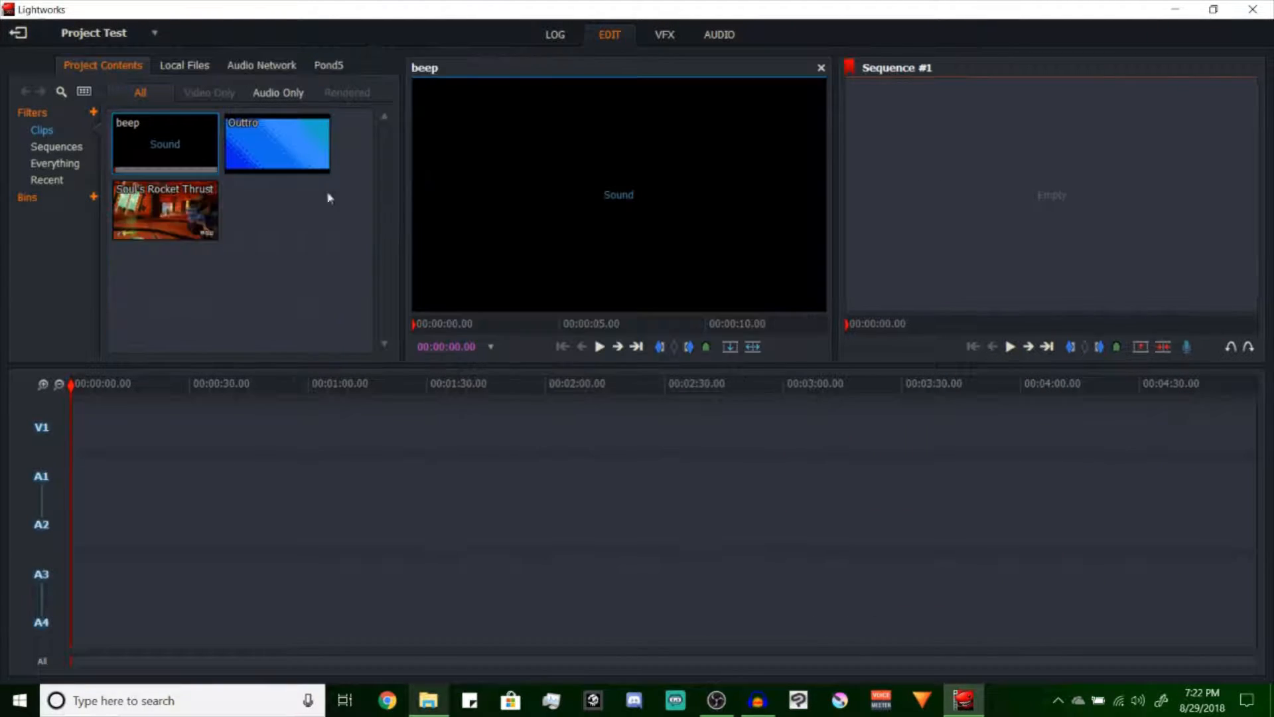
Load Soul's Rocket Thrust into the source viewer and mark an in point at the death scene just over one minute in
{"action": "left_click_drag", "start_coordinate": [159, 213], "coordinate": [617, 167]}
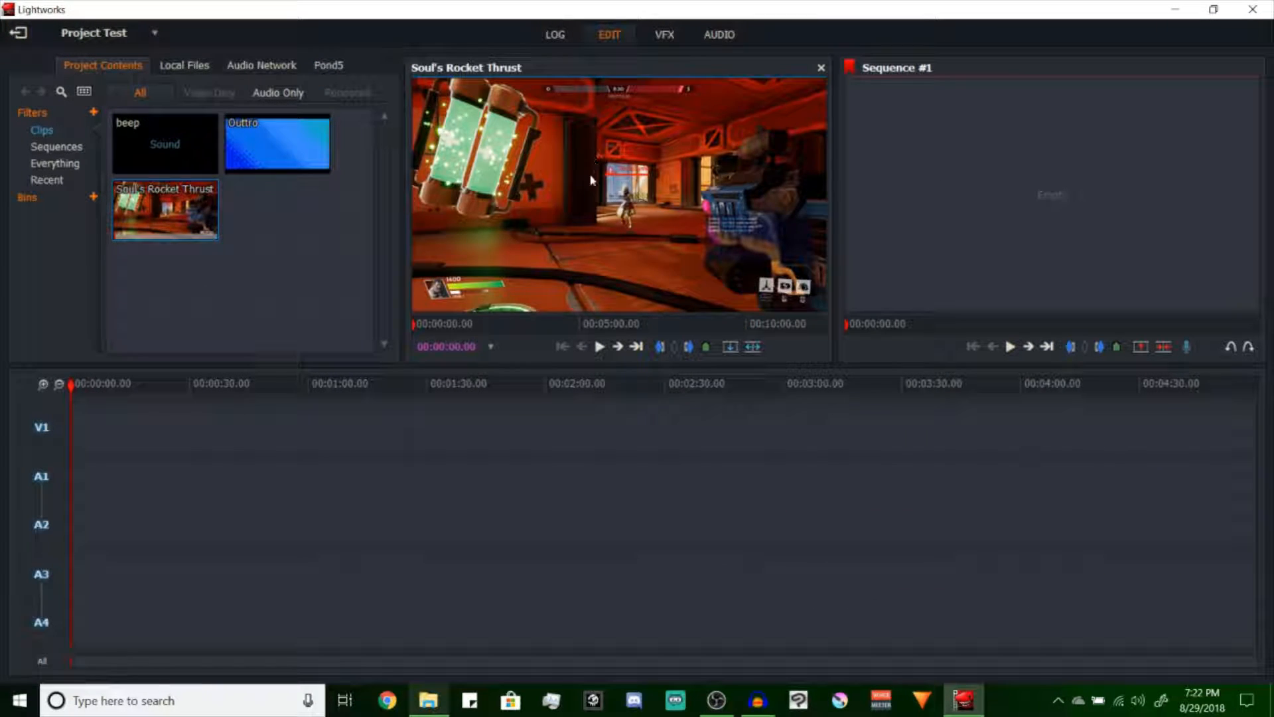
{"action": "left_click_drag", "start_coordinate": [422, 323], "coordinate": [456, 330]}
{"action": "left_click", "coordinate": [452, 324]}
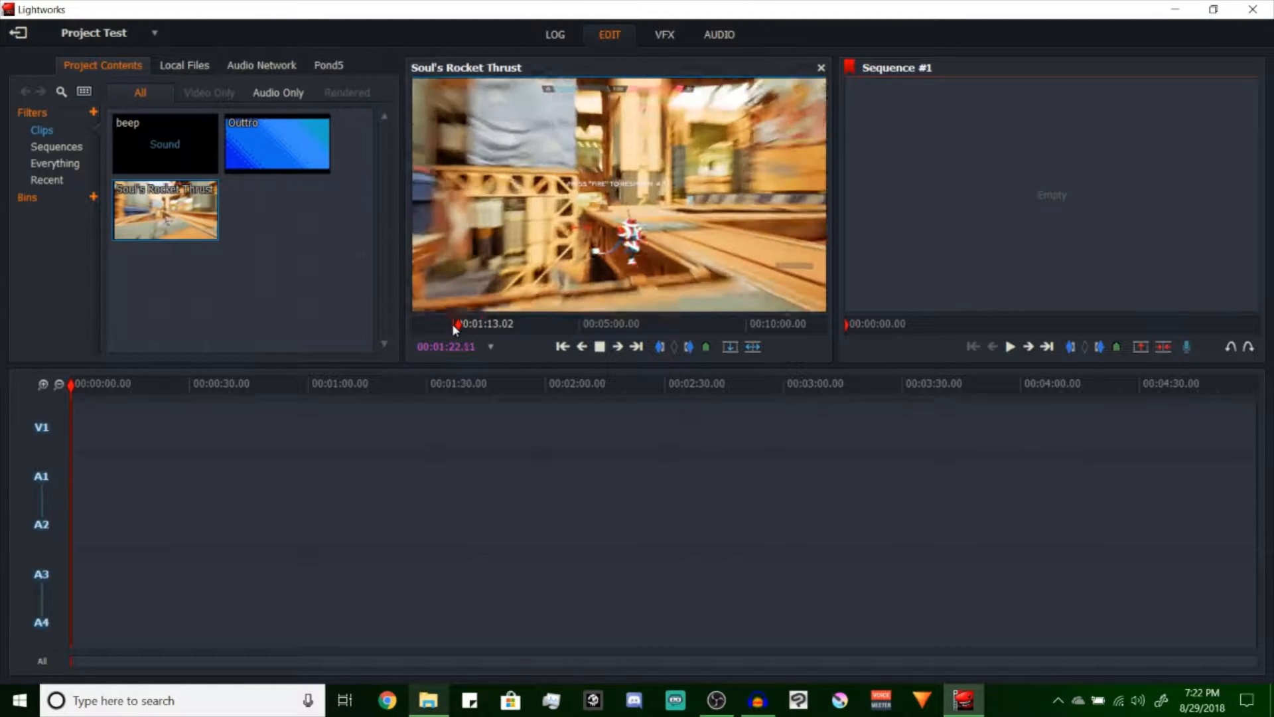
{"action": "key", "text": "space"}
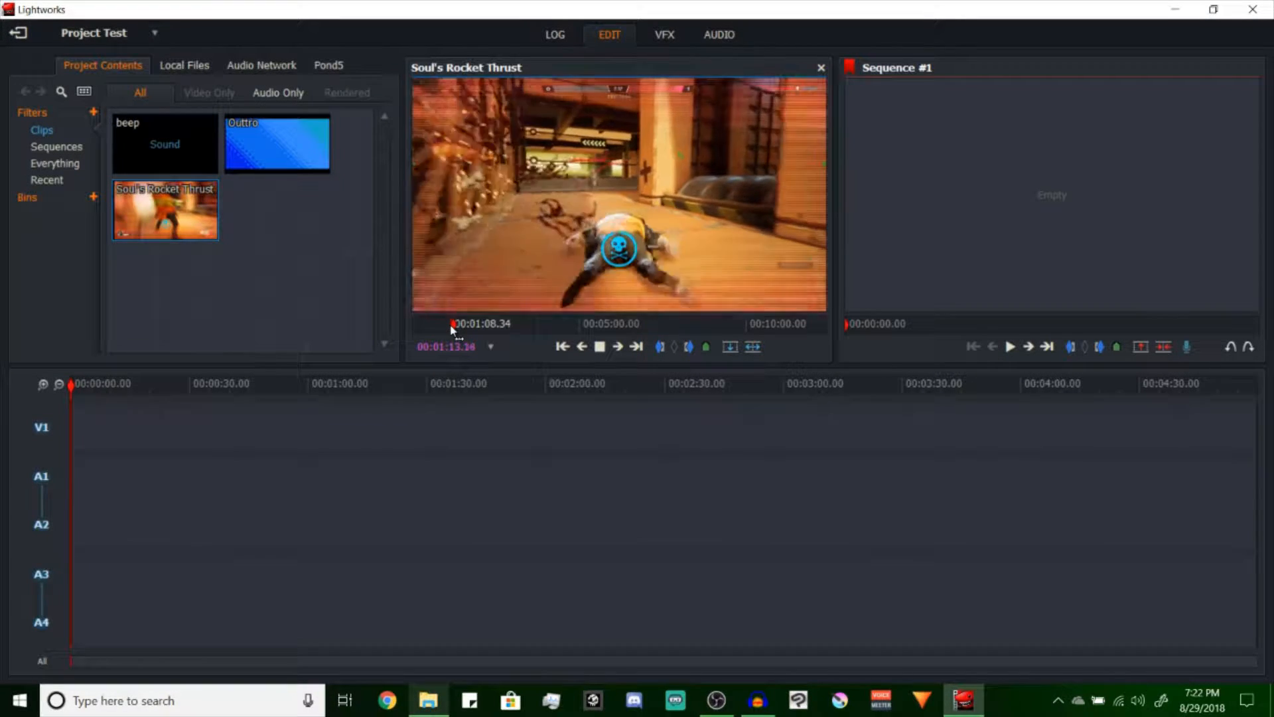
{"action": "key", "text": "space"}
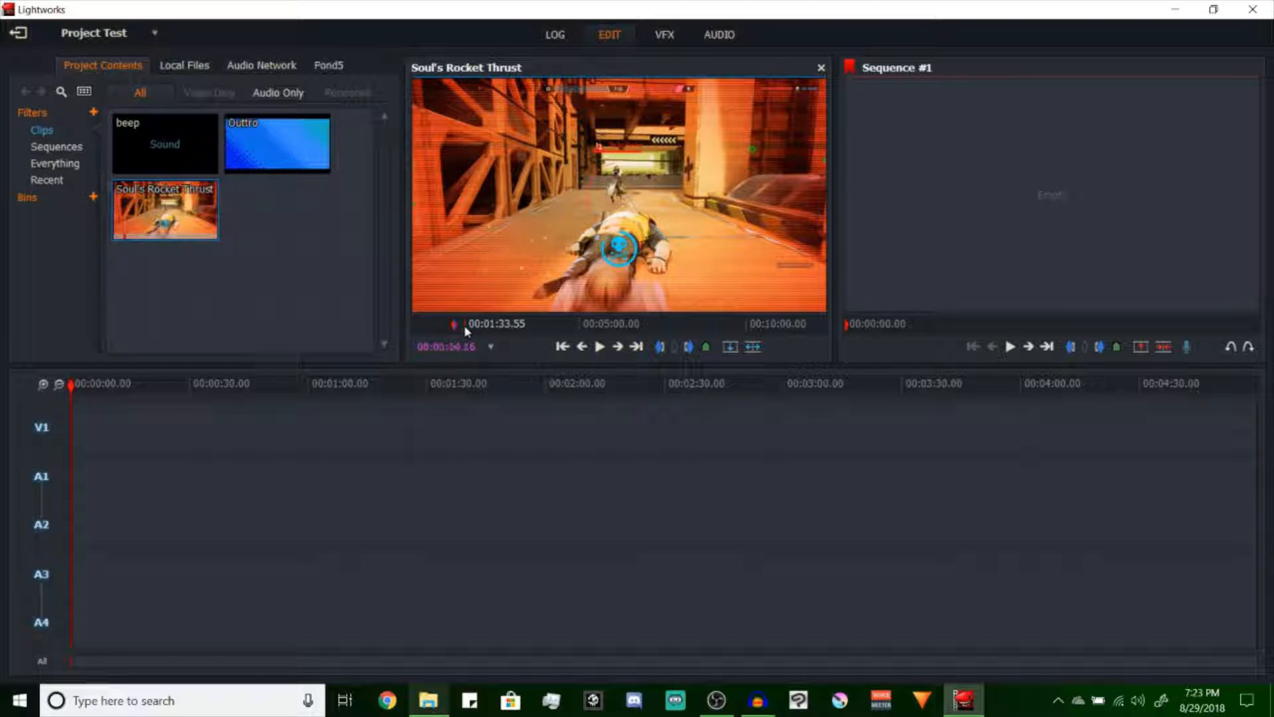
Mark an out point about 8 seconds after the in point and place the marked section at the start of tracks V1 and A1
{"action": "key", "text": "space"}
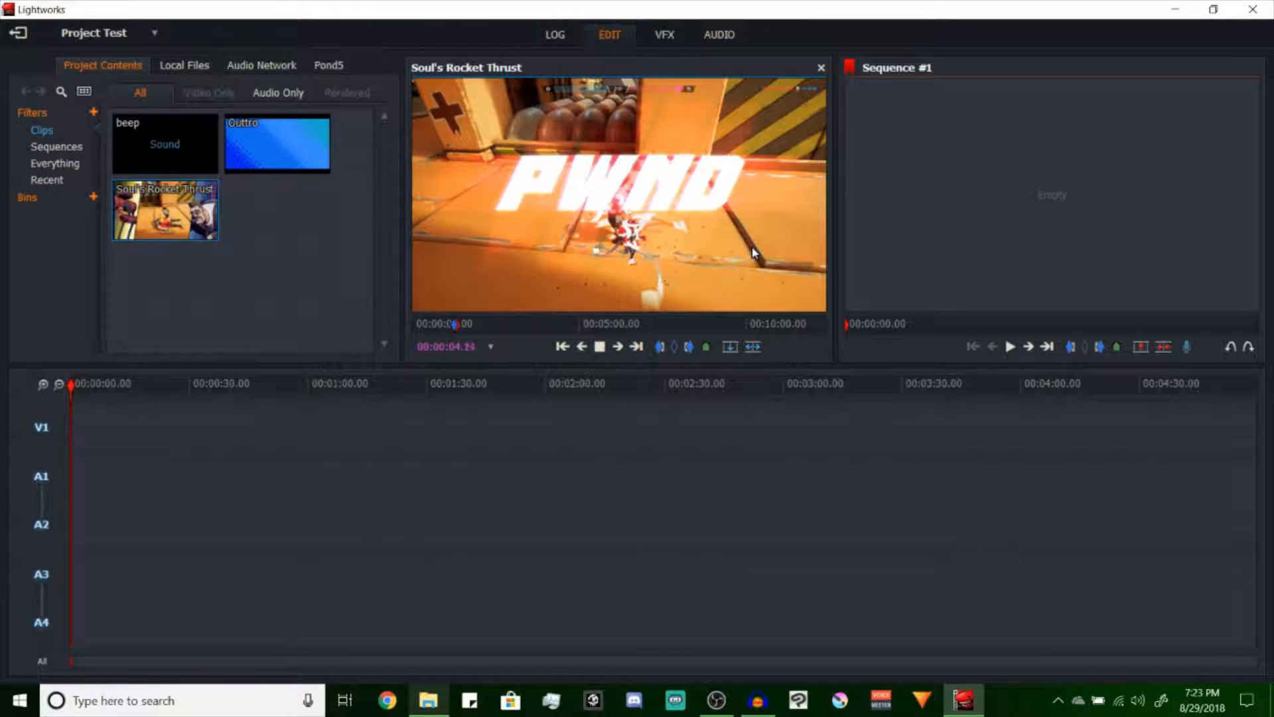
{"action": "key", "text": "space"}
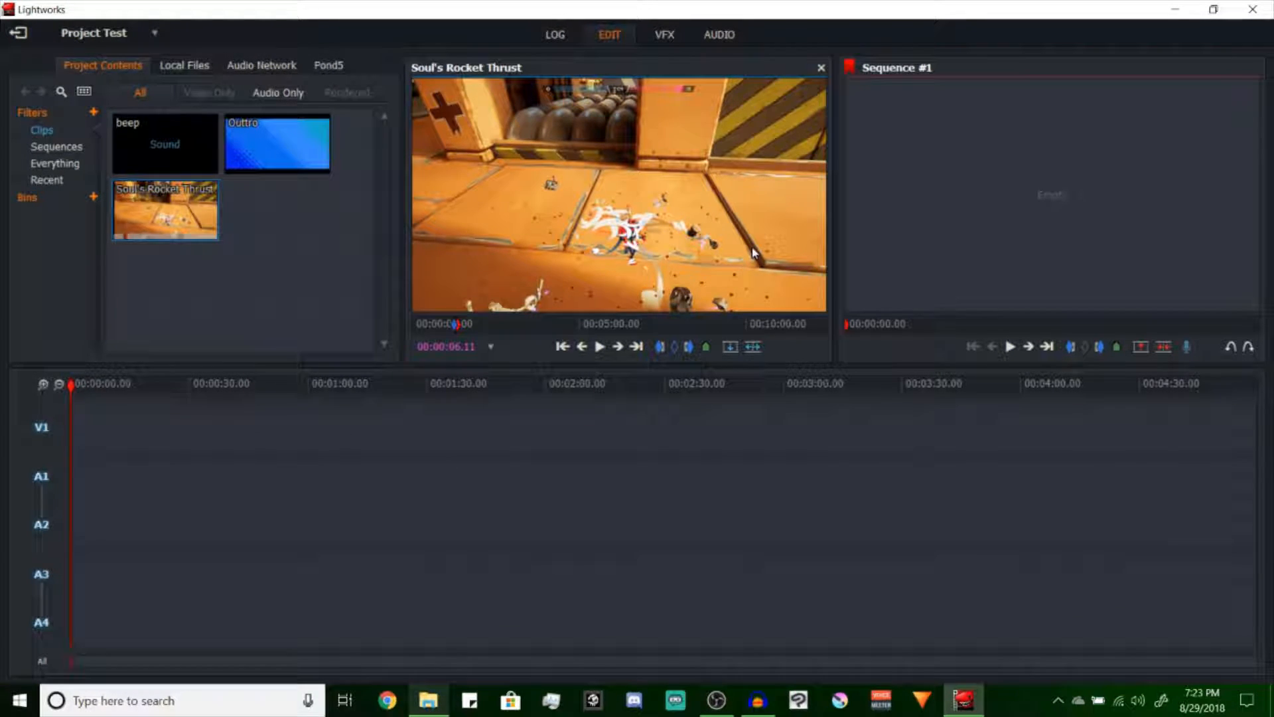
{"action": "key", "text": "space"}
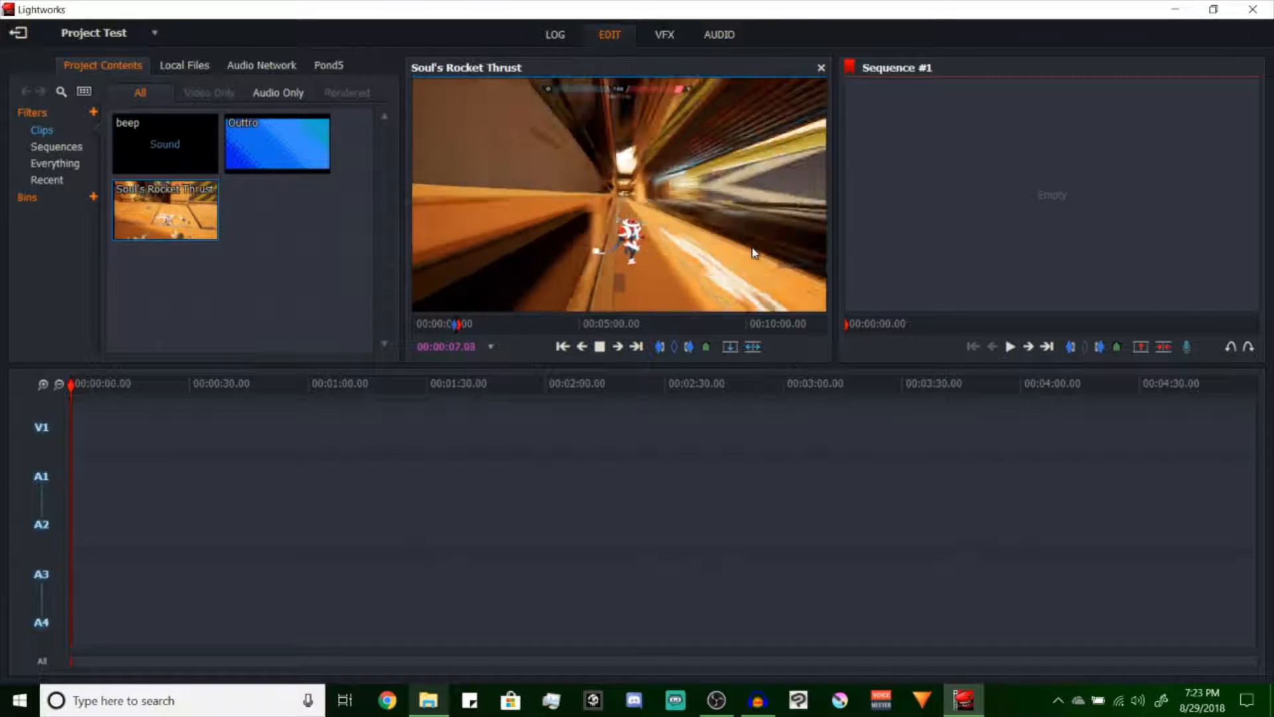
{"action": "key", "text": "space"}
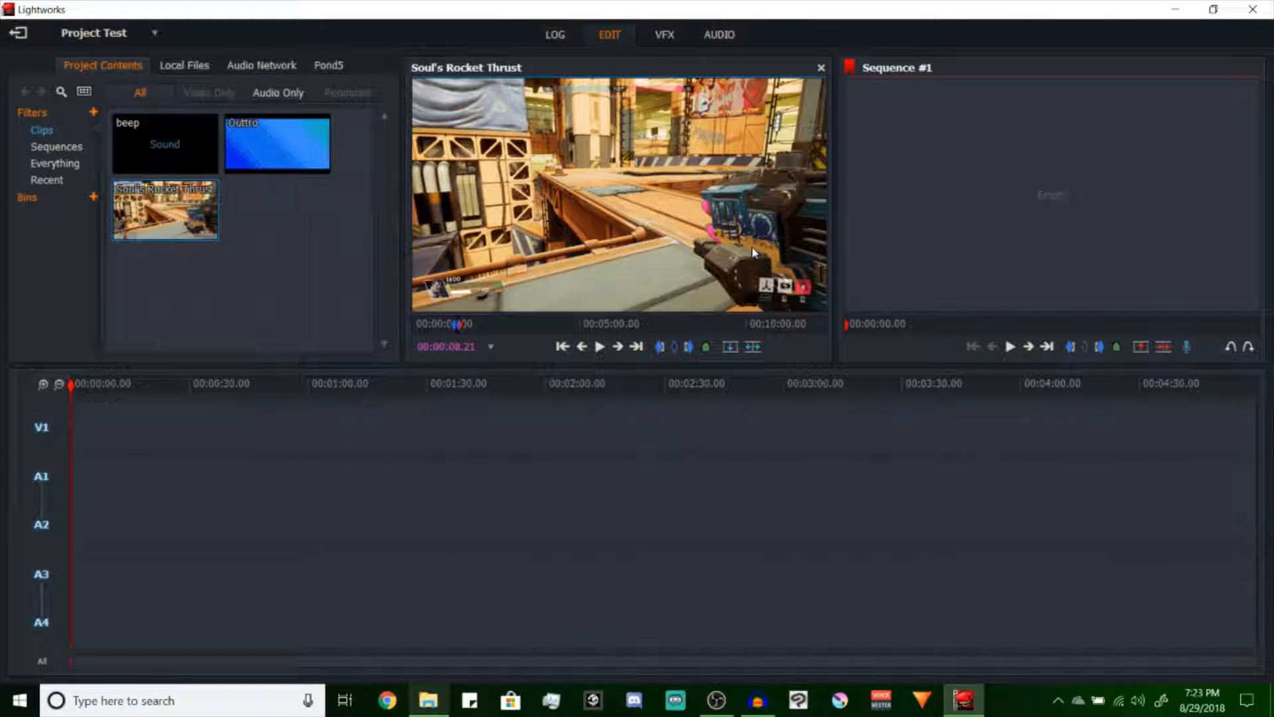
{"action": "left_click_drag", "start_coordinate": [578, 189], "coordinate": [90, 474]}
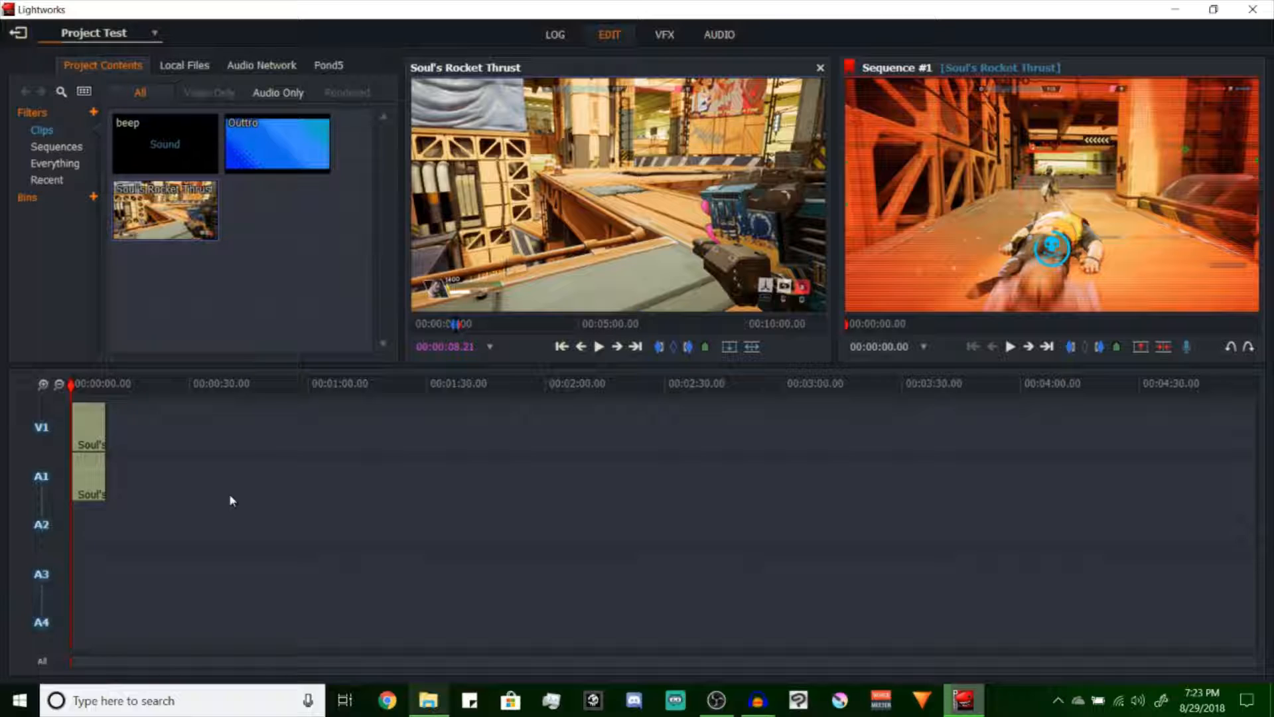
Add one video track before V1 to the sequence
{"action": "key", "text": "ctrl+t"}
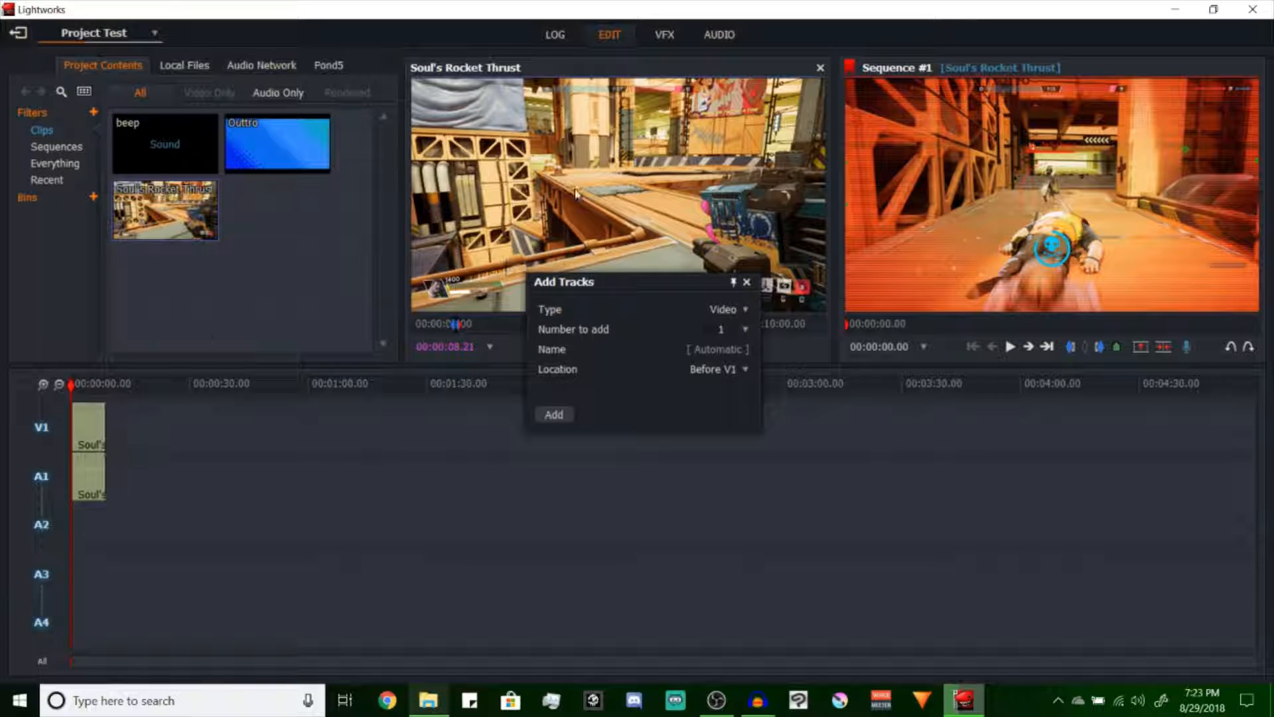
{"action": "left_click", "coordinate": [553, 414]}
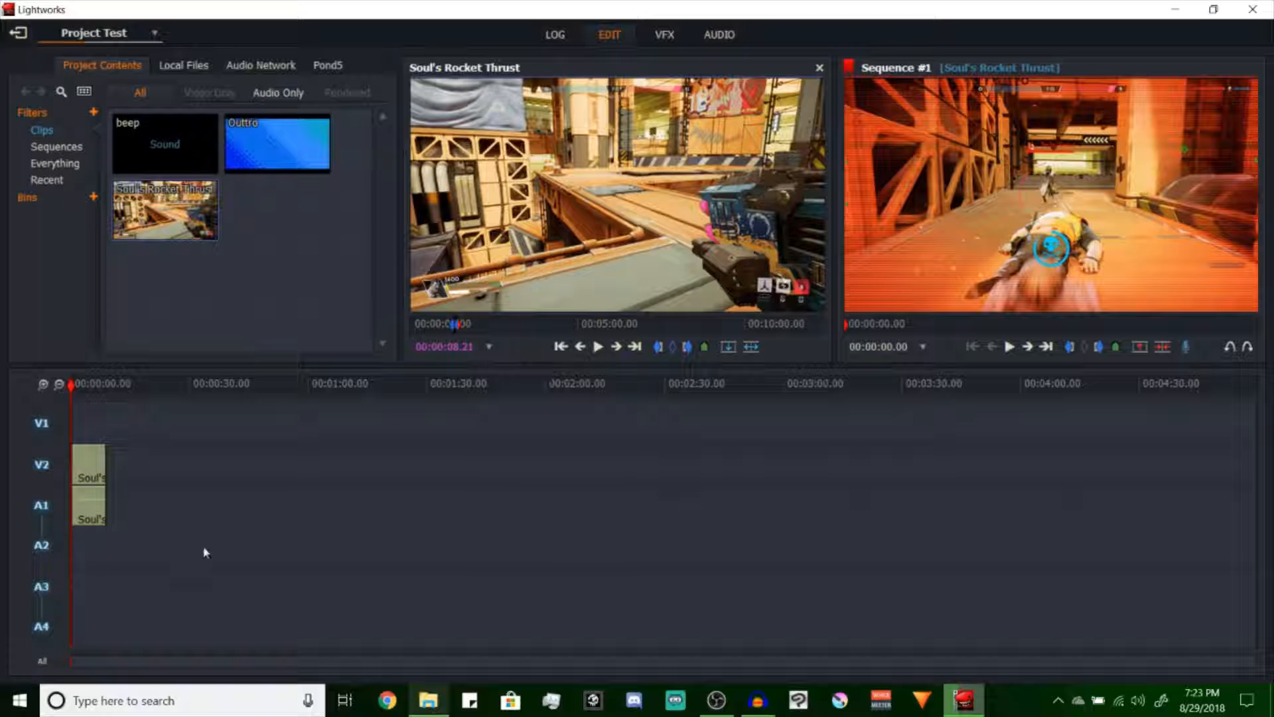
{"action": "right_click", "coordinate": [247, 470]}
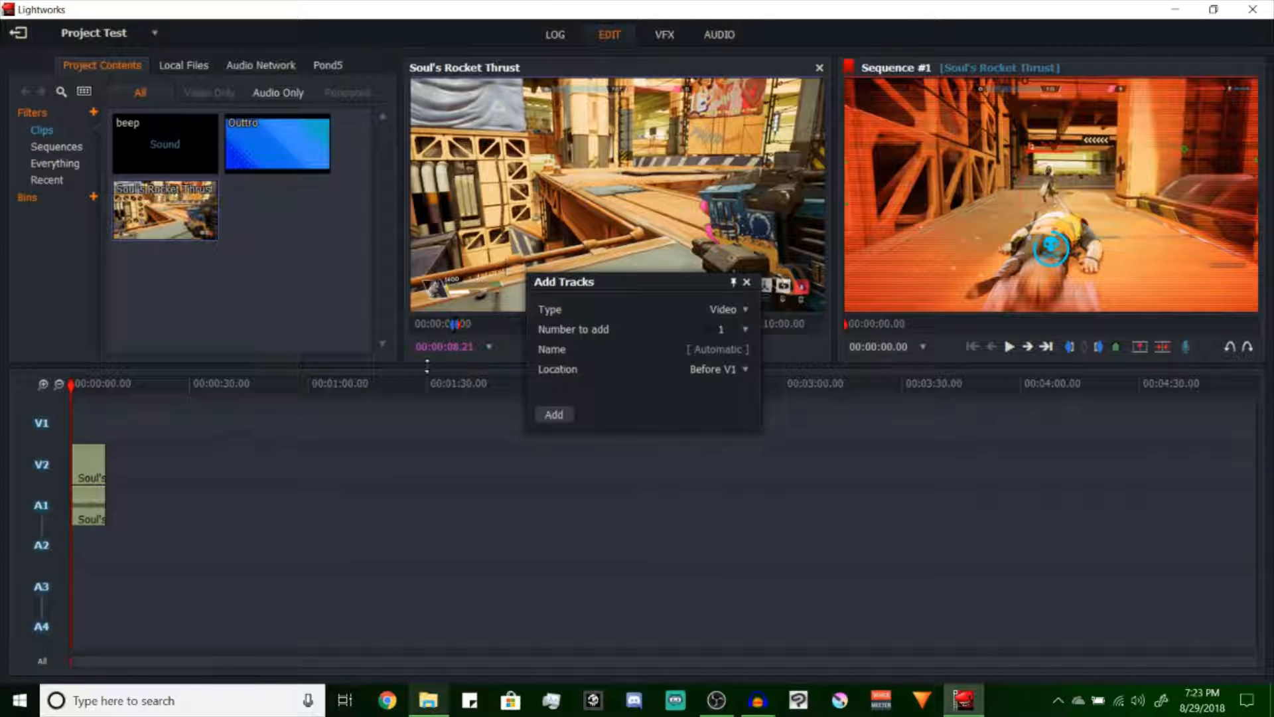
{"action": "left_click", "coordinate": [747, 281]}
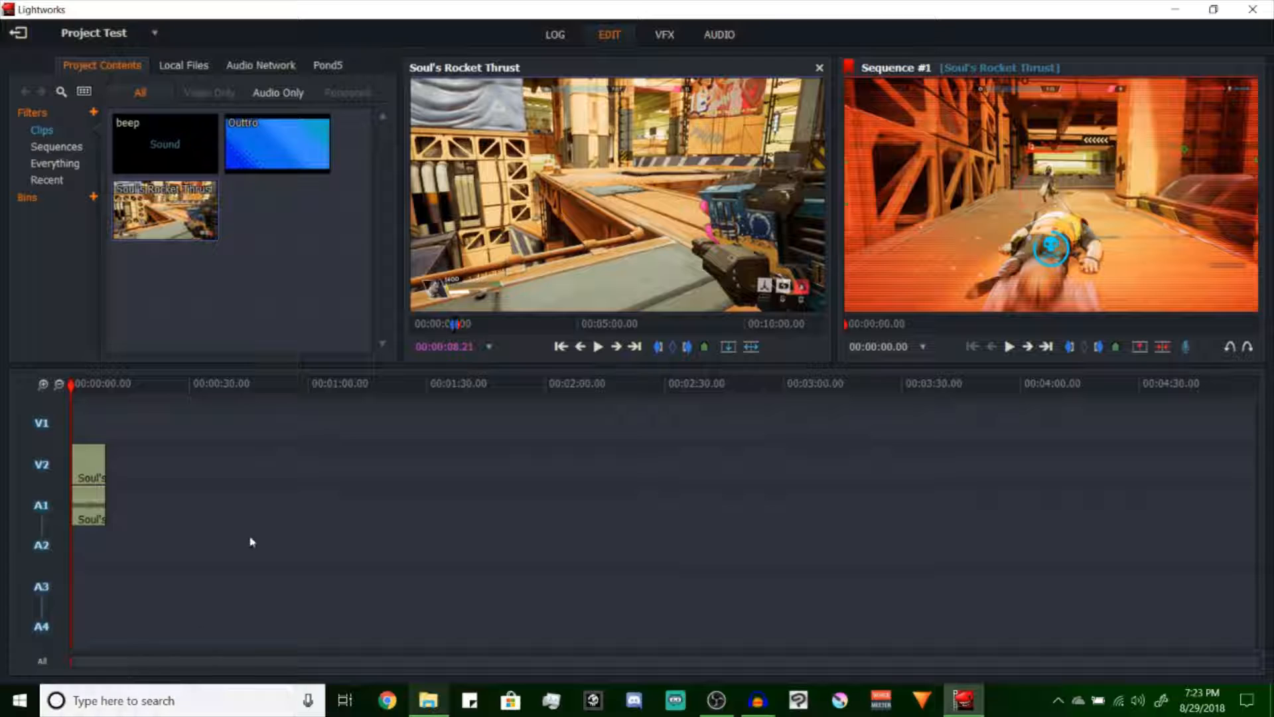
{"action": "key", "text": "ctrl+t"}
{"action": "left_click", "coordinate": [709, 317]}
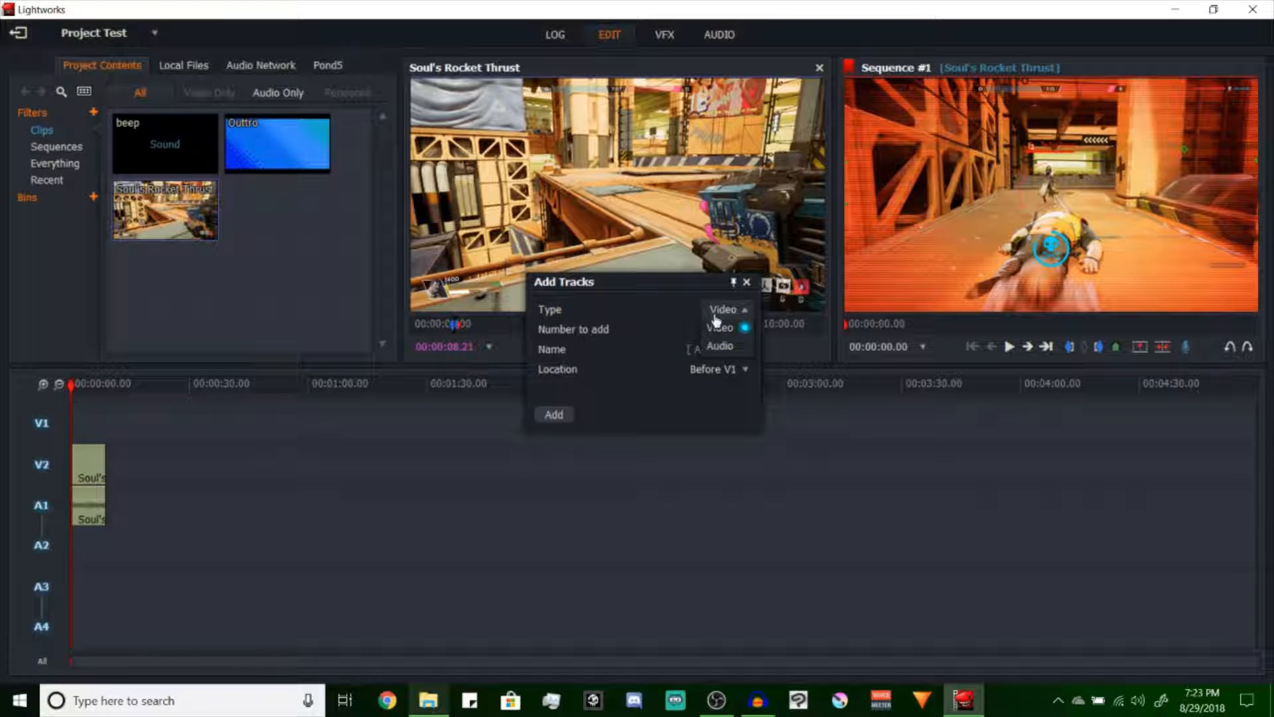
{"action": "left_click", "coordinate": [748, 283]}
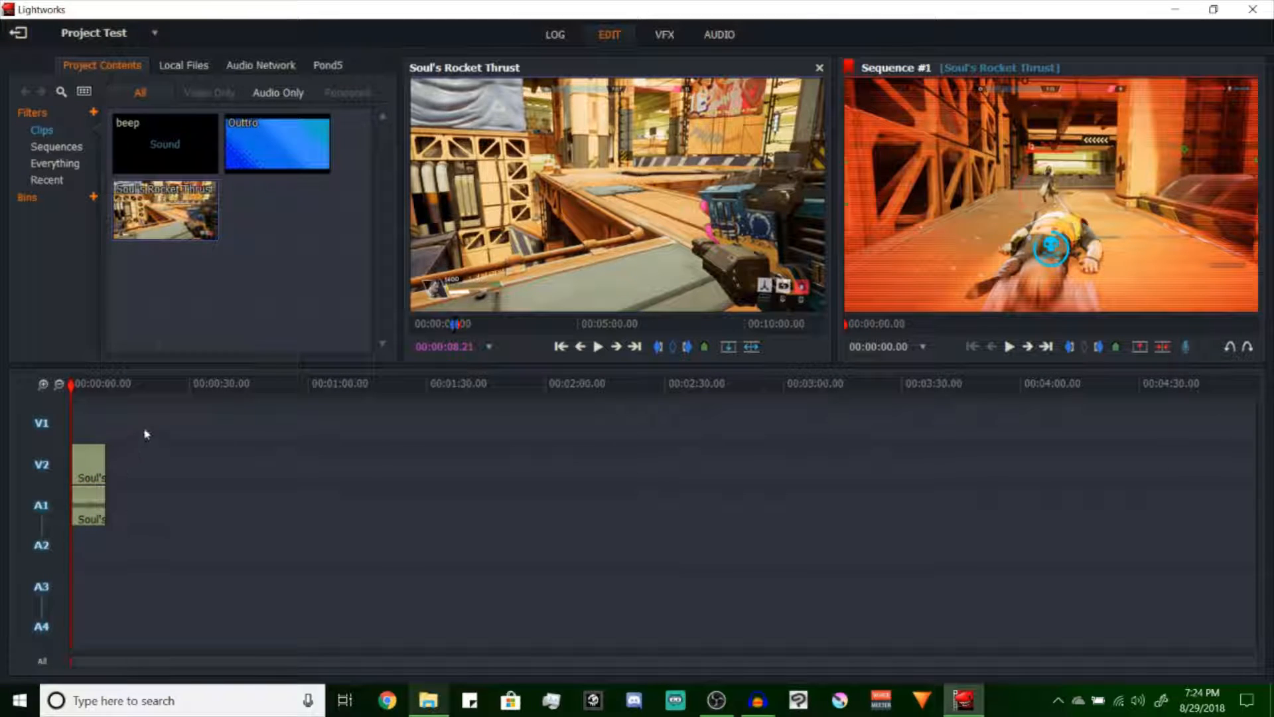
Play the start of the sequence and ungroup audio tracks A1 and A2
{"action": "key", "text": "space"}
{"action": "scroll", "coordinate": [205, 449], "scroll_direction": "up", "scroll_amount": 3}
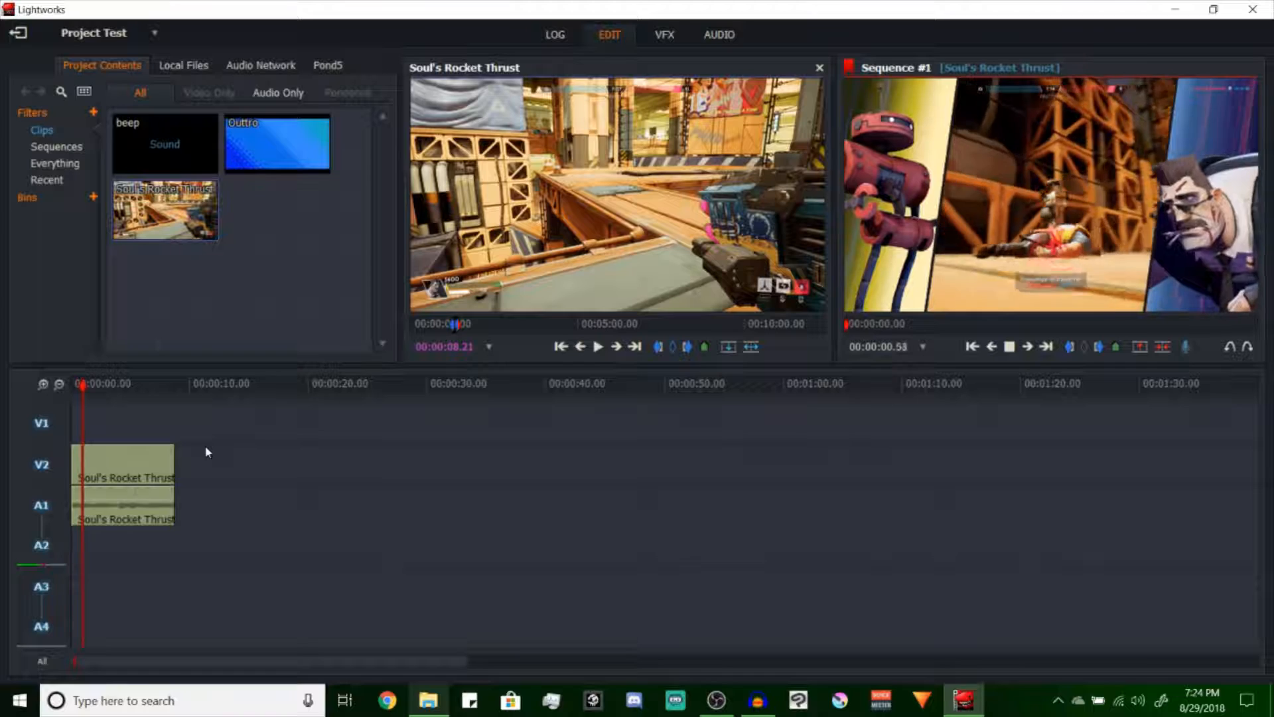
{"action": "right_click", "coordinate": [48, 529]}
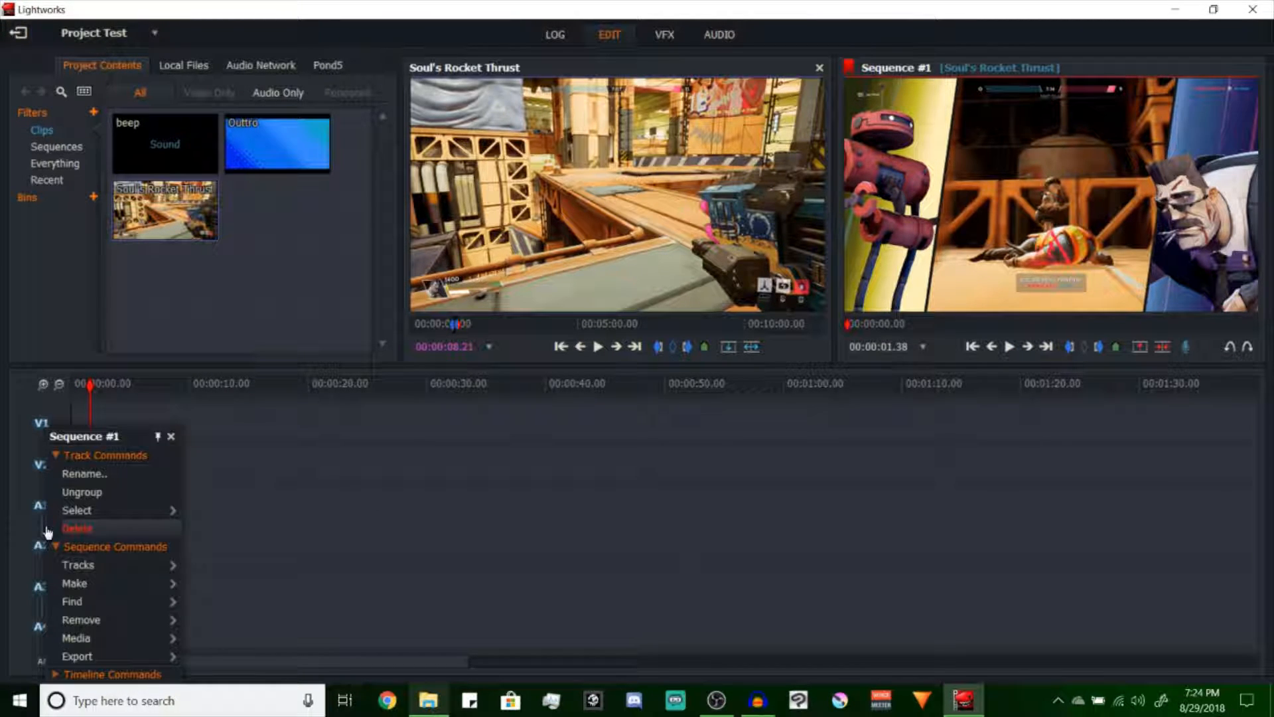
{"action": "left_click", "coordinate": [109, 493]}
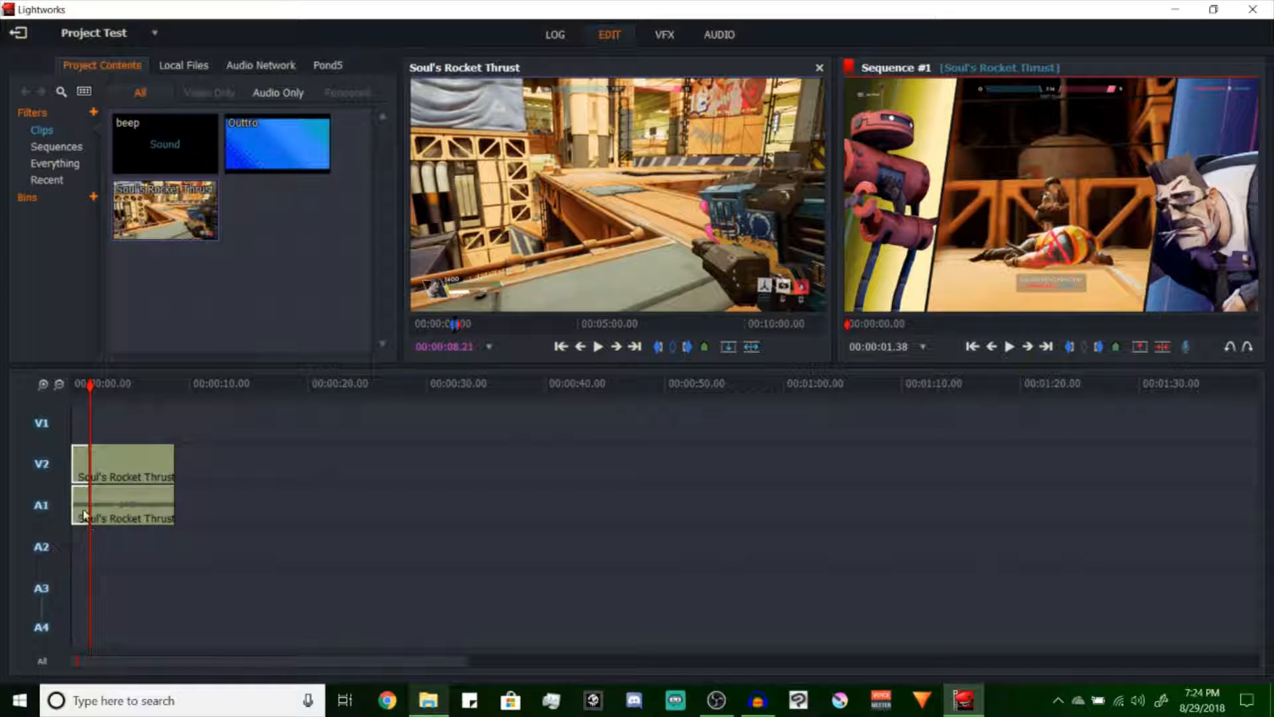
Adjust the pan of track A1 in the audio mixer and play the sequence from the start
{"action": "left_click", "coordinate": [713, 30]}
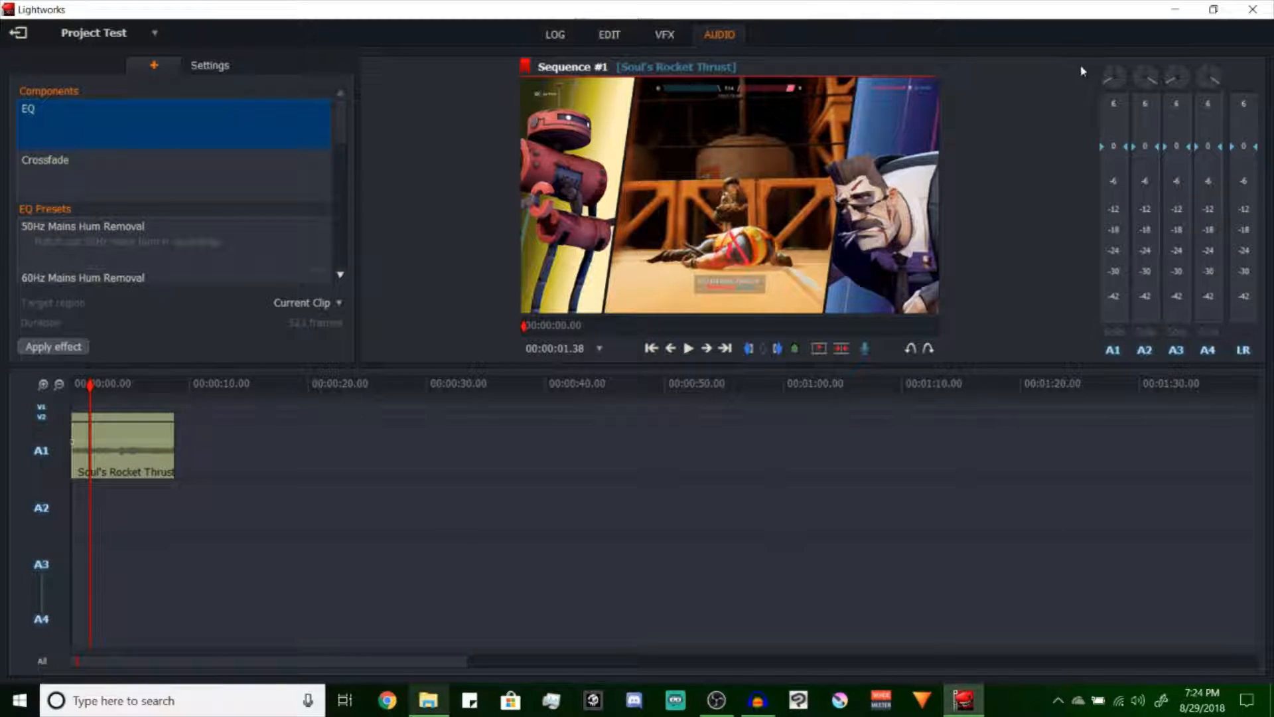
{"action": "left_click", "coordinate": [1117, 78]}
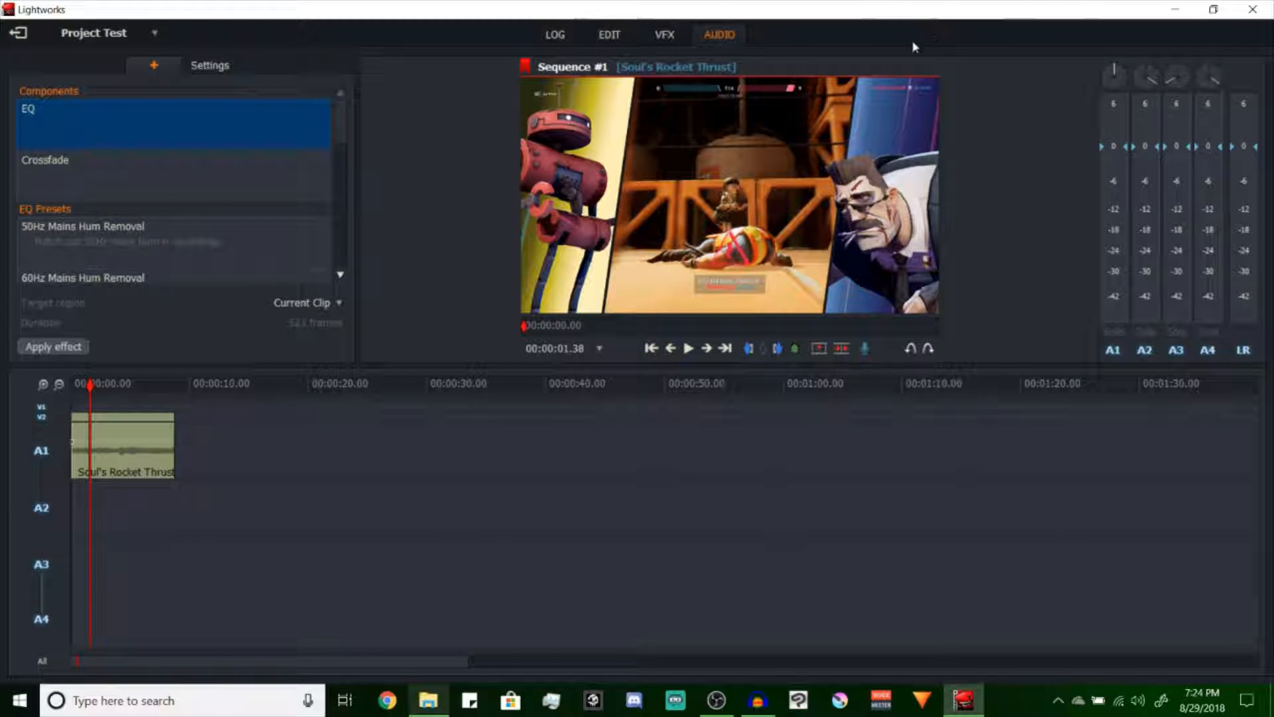
{"action": "left_click", "coordinate": [608, 34]}
{"action": "left_click_drag", "start_coordinate": [106, 375], "coordinate": [26, 387]}
{"action": "key", "text": "space"}
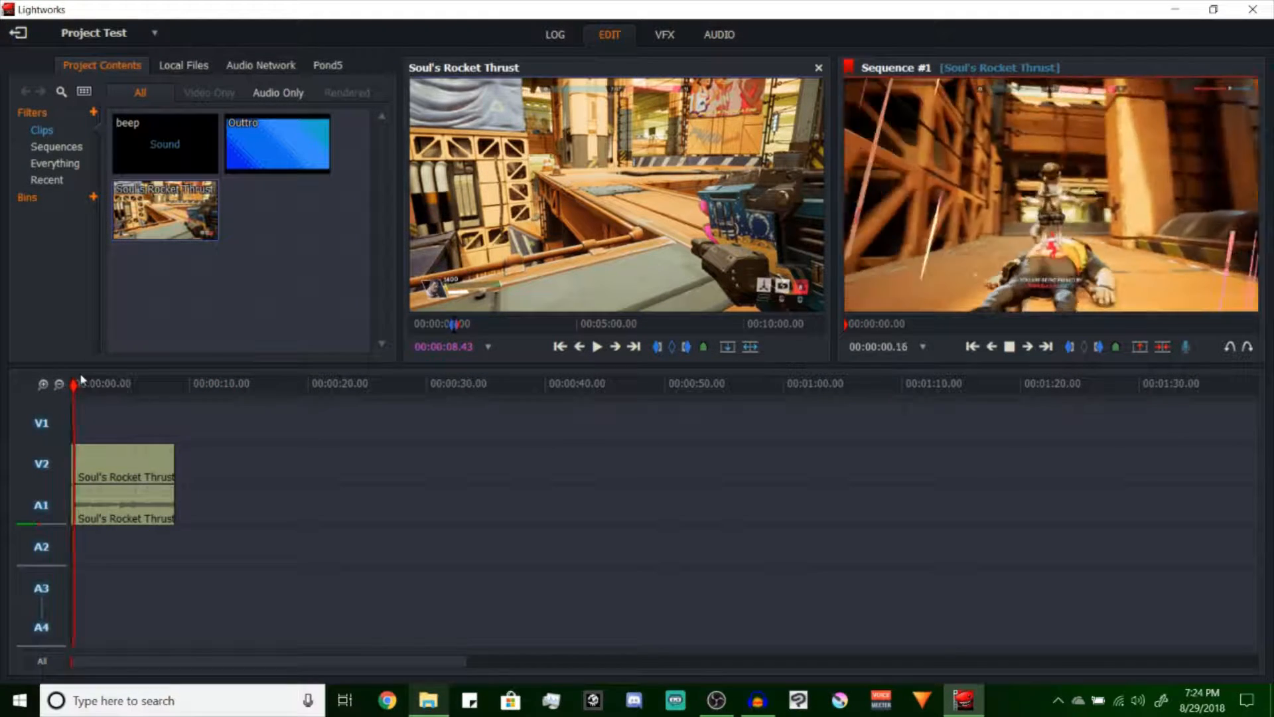
{"action": "key", "text": "space"}
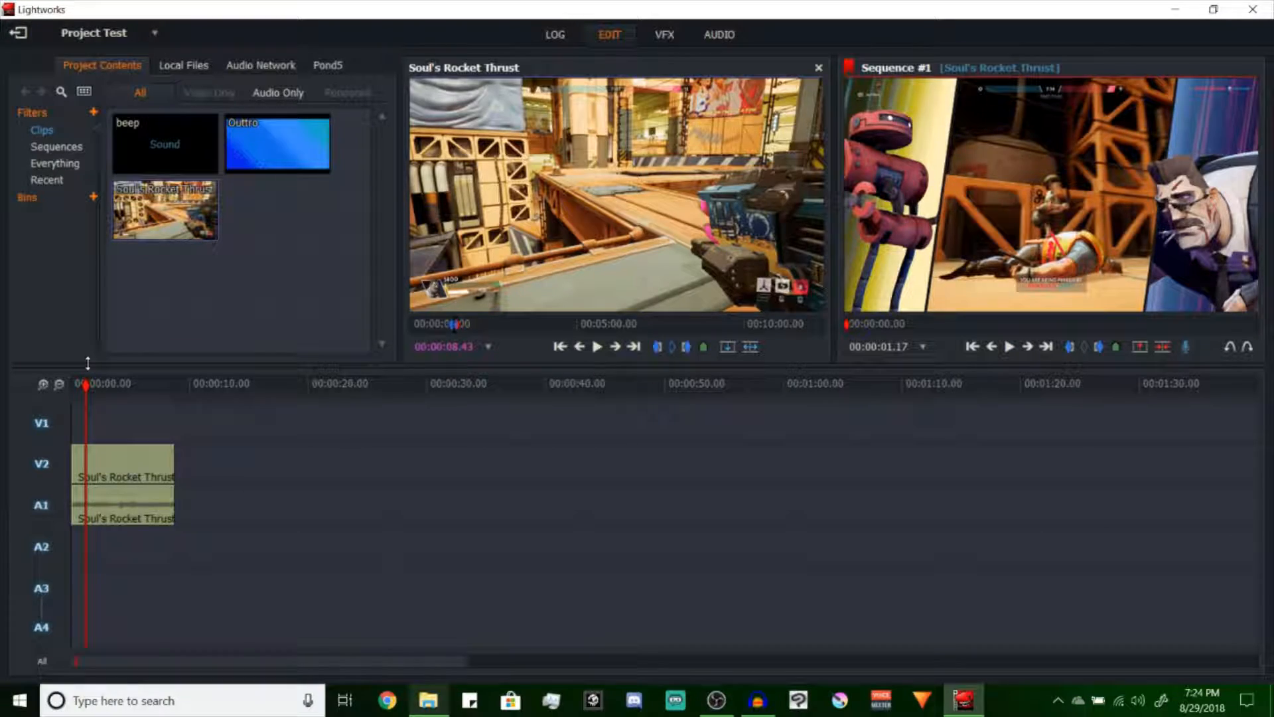
Load the beep sound and place a short section of it on track A1, just before the 4-second mark
{"action": "key", "text": "space"}
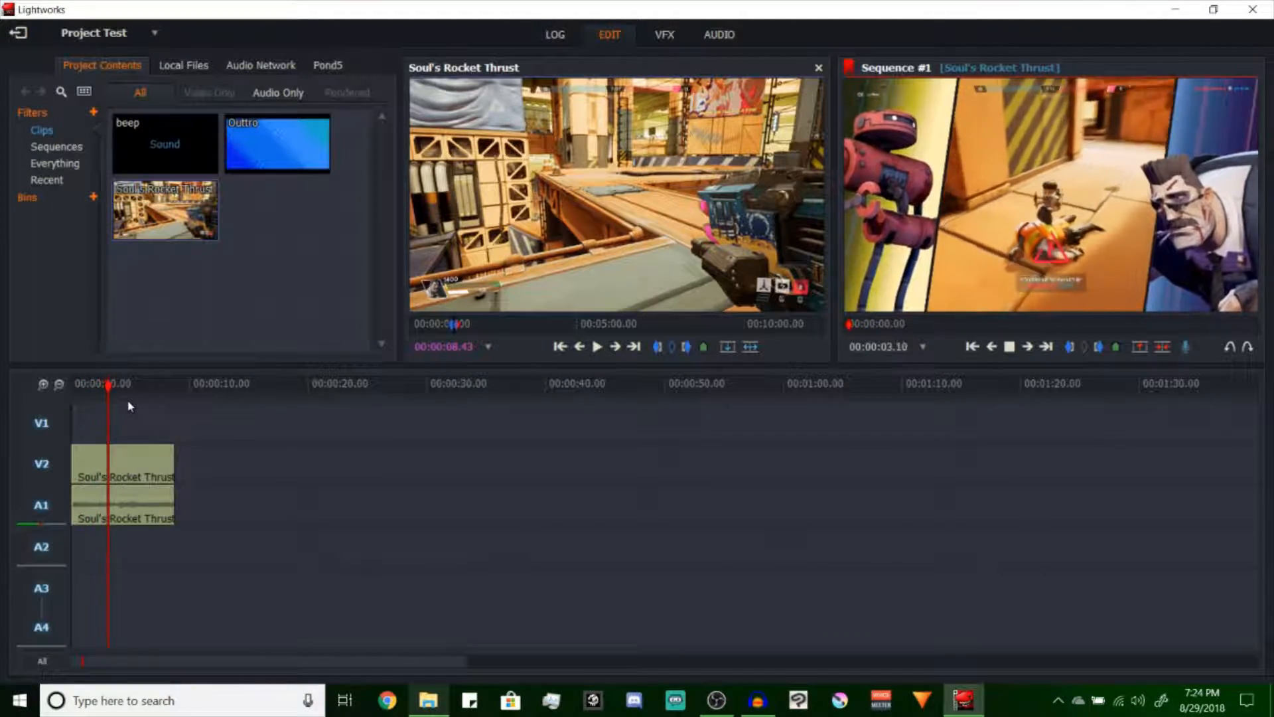
{"action": "left_click", "coordinate": [164, 144]}
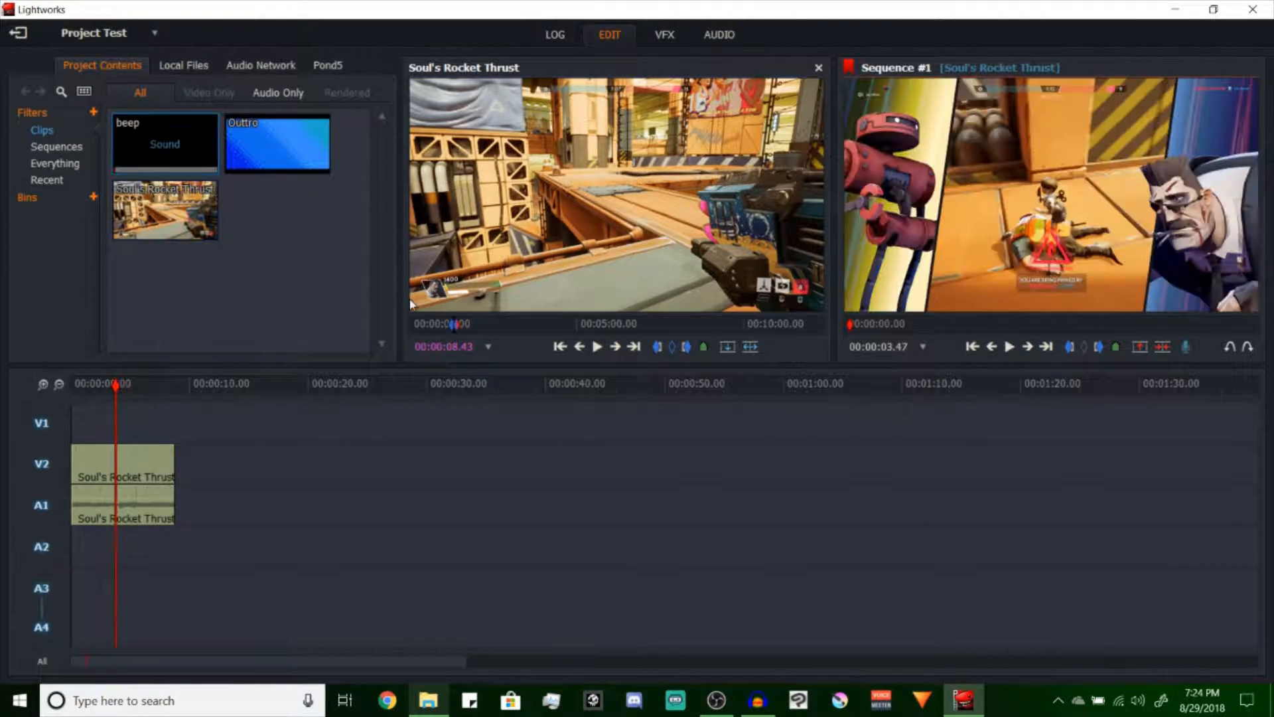
{"action": "double_click", "coordinate": [169, 140]}
{"action": "left_click_drag", "start_coordinate": [463, 316], "coordinate": [494, 526]}
Play the sequence repeatedly from just before the beep to check how it sounds
{"action": "key", "text": "space"}
{"action": "key", "text": "space"}
{"action": "left_click", "coordinate": [452, 383]}
{"action": "key", "text": "space"}
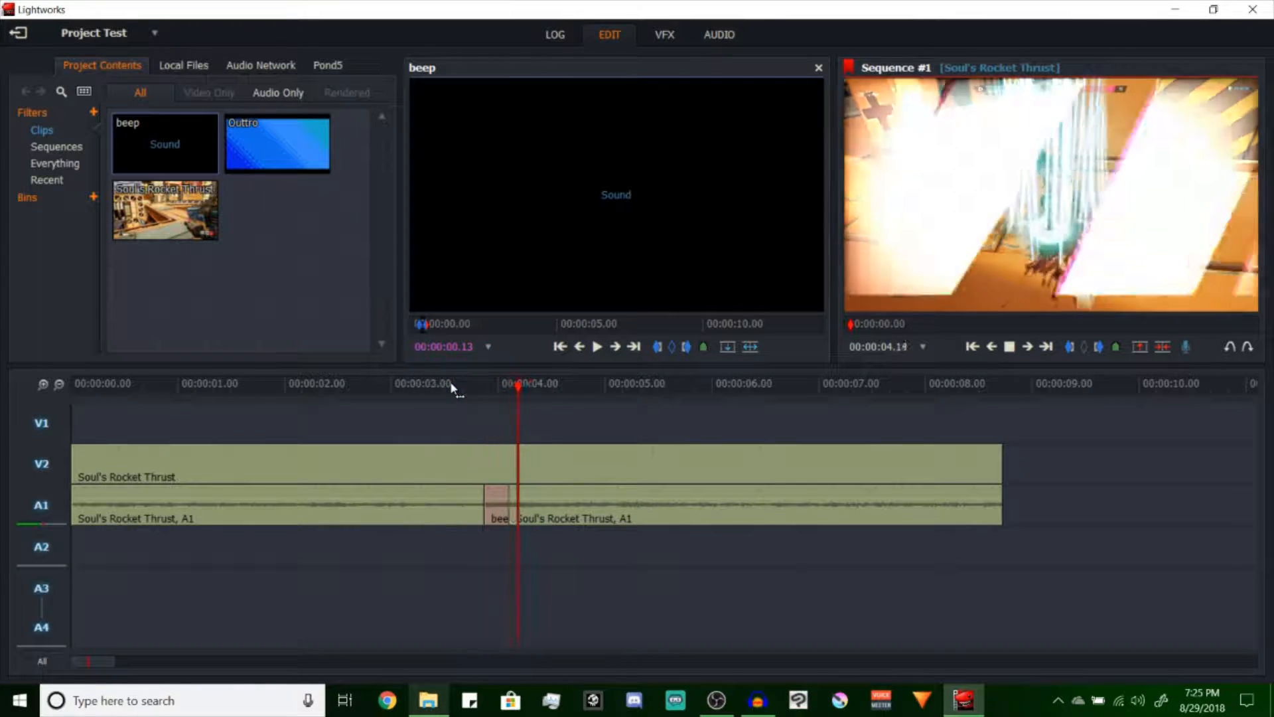
{"action": "key", "text": "space"}
{"action": "scroll", "coordinate": [511, 539], "scroll_direction": "down", "scroll_amount": 3}
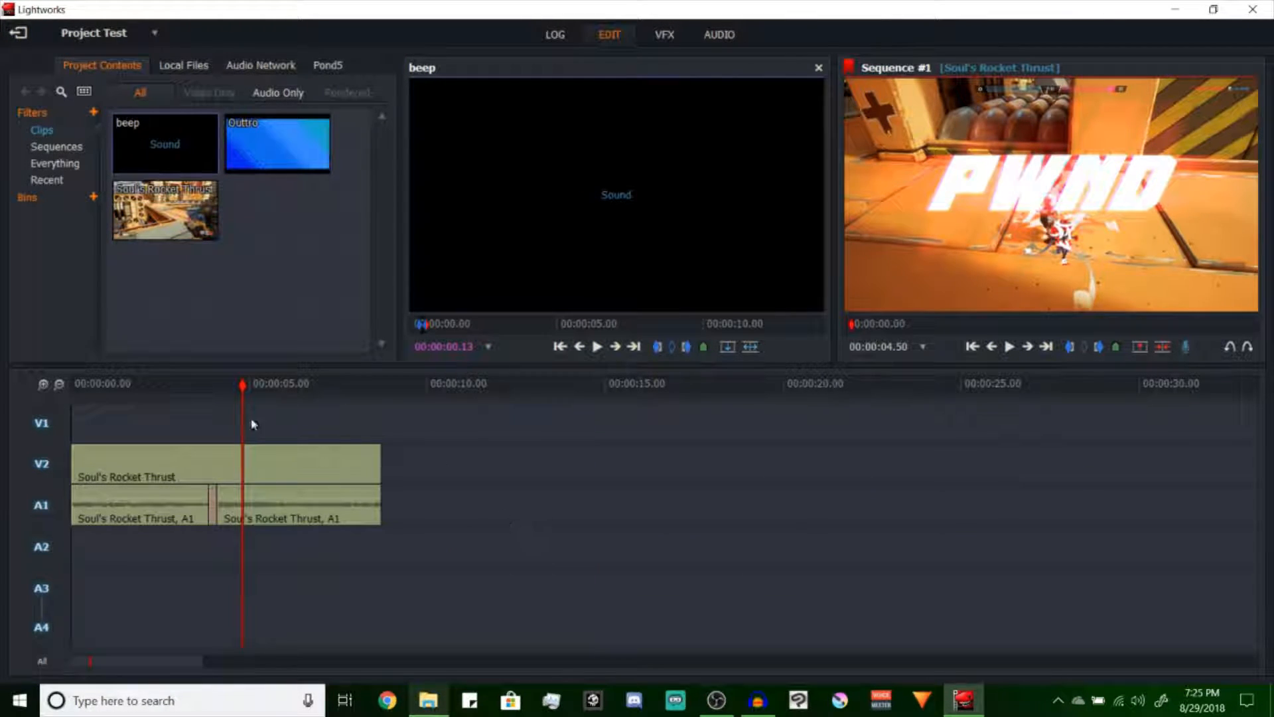
{"action": "left_click", "coordinate": [191, 381]}
{"action": "key", "text": "space"}
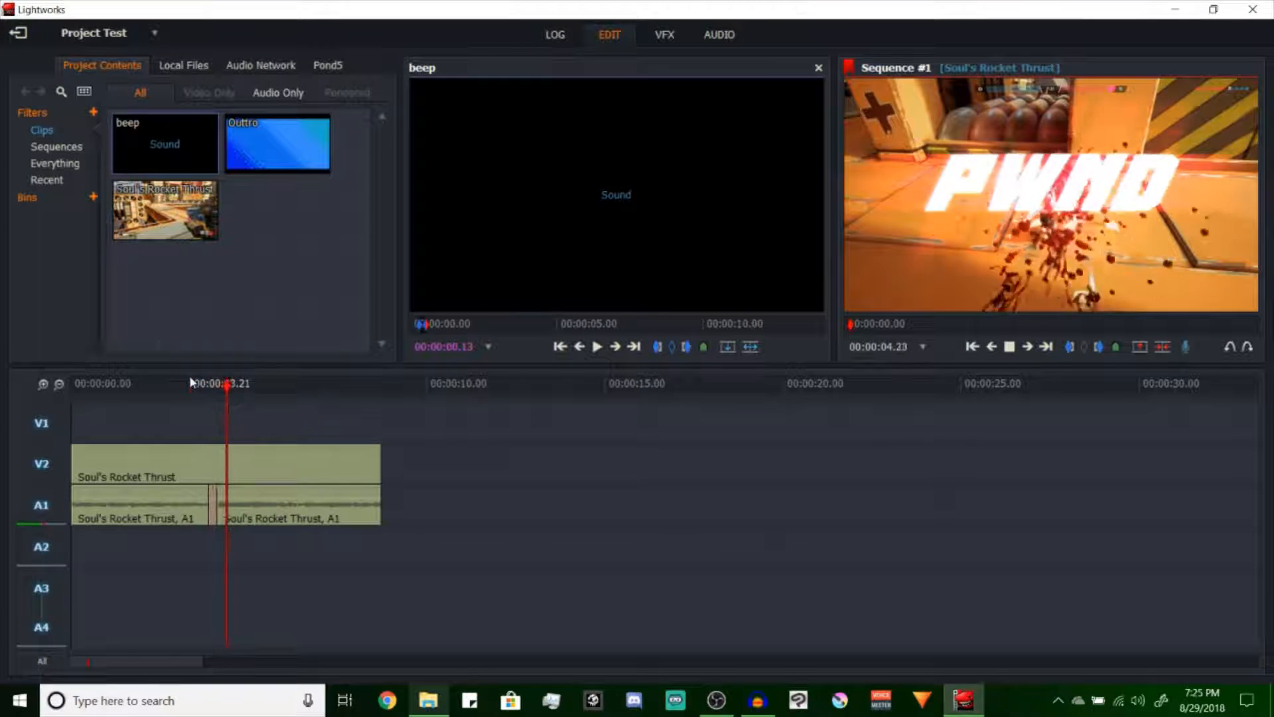
{"action": "key", "text": "space"}
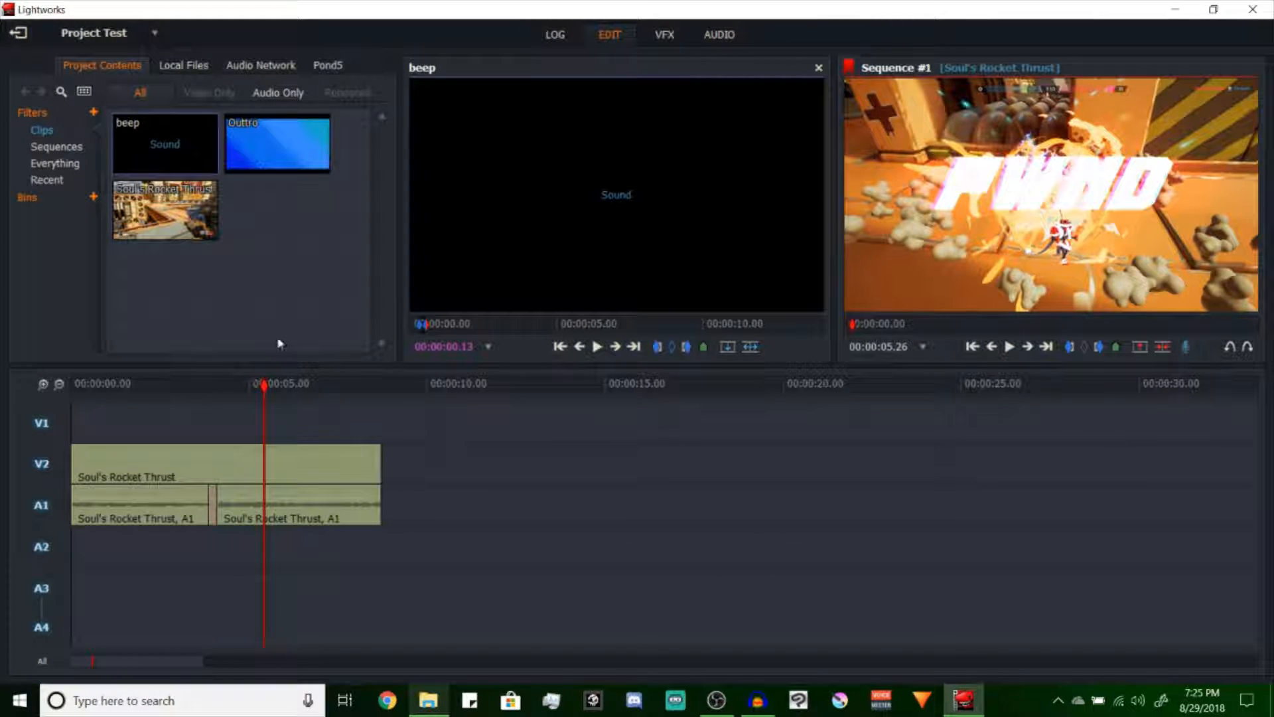
{"action": "key", "text": "space"}
Mark a section of Soul's Rocket Thrust about 5 seconds long near 00:08:46 and append it to tracks V2 and A1
{"action": "left_click", "coordinate": [180, 219]}
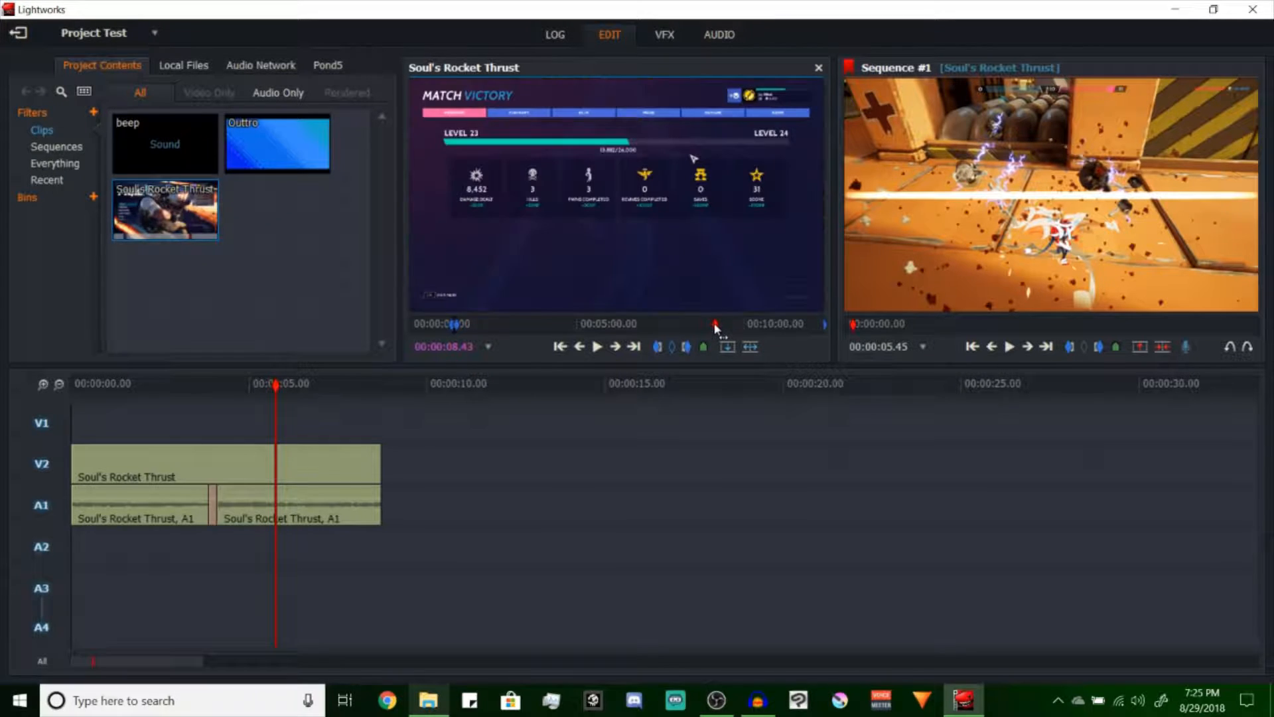
{"action": "left_click_drag", "start_coordinate": [699, 323], "coordinate": [703, 326]}
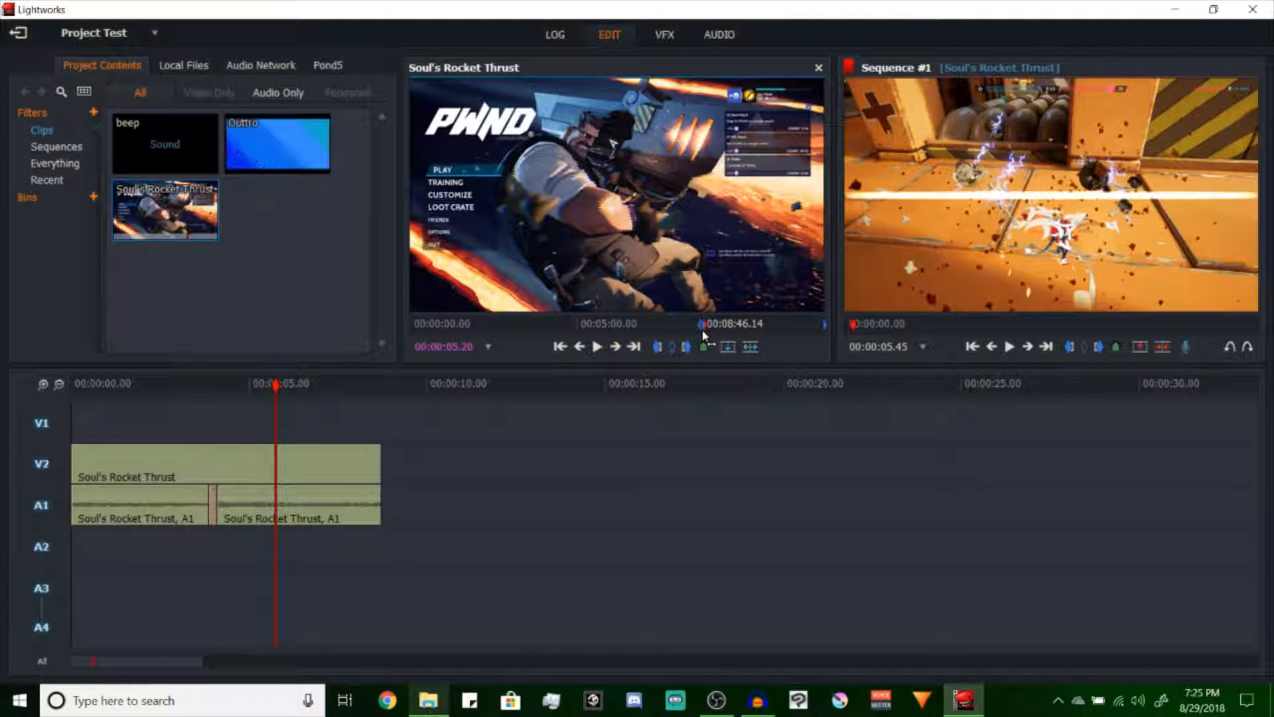
{"action": "left_click_drag", "start_coordinate": [638, 185], "coordinate": [392, 471]}
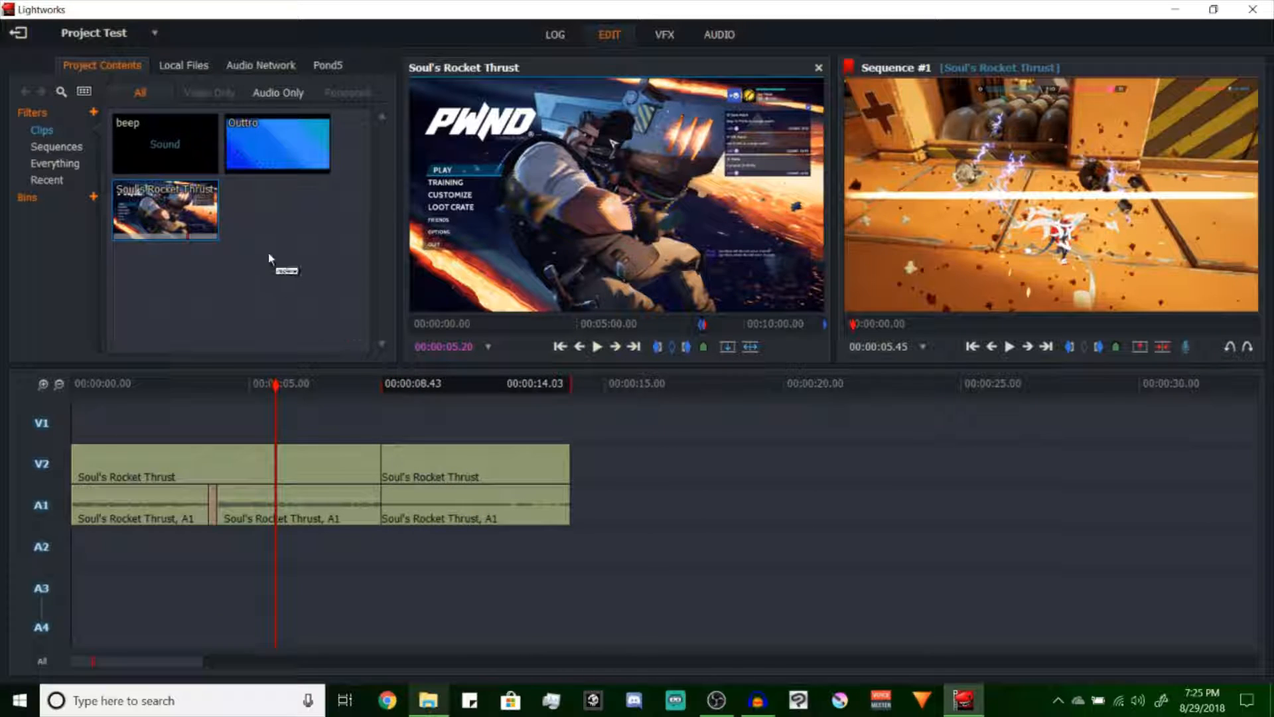
Place the Outtro clip on tracks V1, A3 and A4, overlapping the last Soul's Rocket Thrust section, and play it
{"action": "left_click", "coordinate": [270, 161]}
{"action": "left_click_drag", "start_coordinate": [637, 174], "coordinate": [493, 594]}
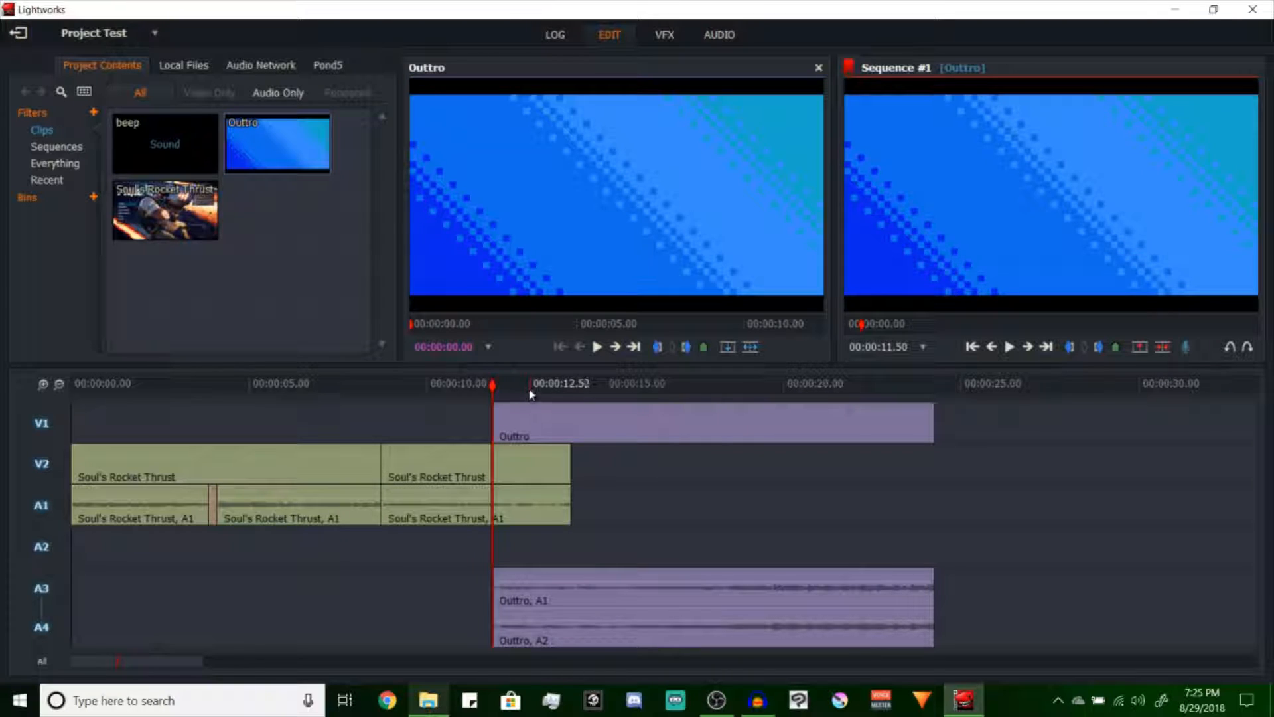
{"action": "key", "text": "space"}
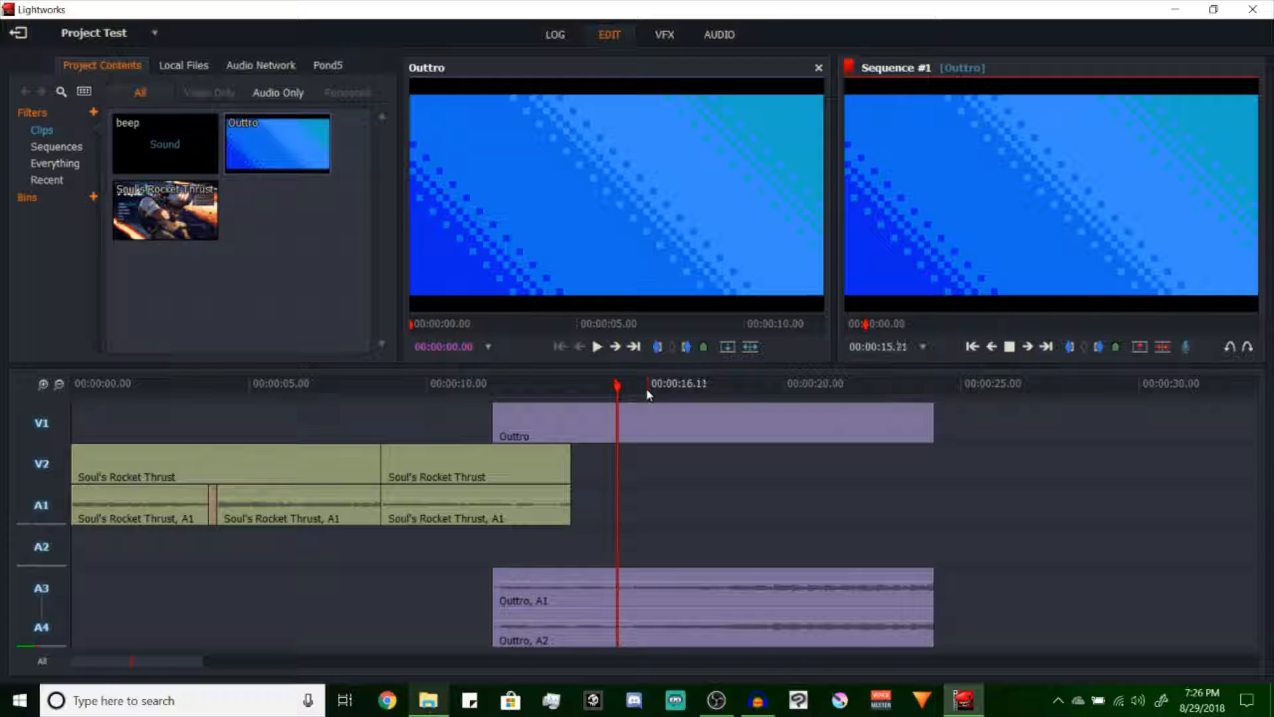
{"action": "key", "text": "space"}
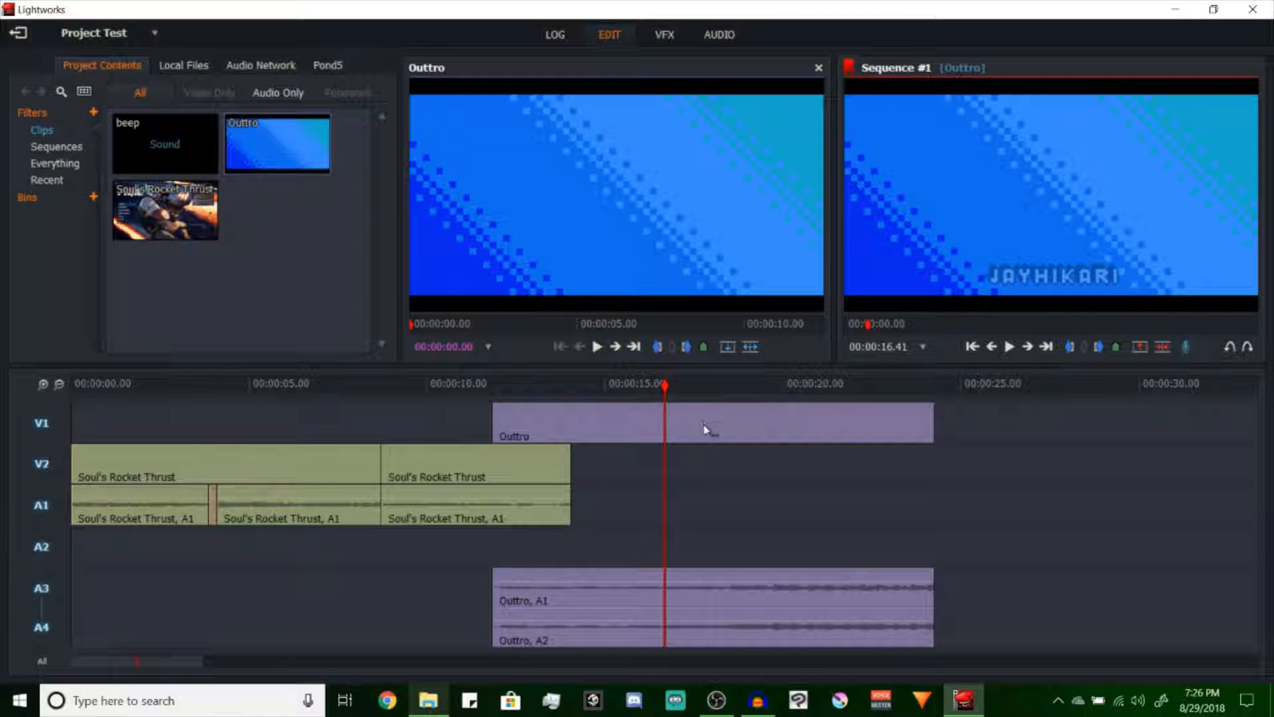
Move the Outtro clip with its audio earlier to start at about 9 seconds and play the overlap
{"action": "left_click_drag", "start_coordinate": [699, 422], "coordinate": [583, 424]}
{"action": "left_click_drag", "start_coordinate": [563, 382], "coordinate": [536, 397]}
{"action": "left_click_drag", "start_coordinate": [609, 428], "coordinate": [612, 432]}
{"action": "key", "text": "space"}
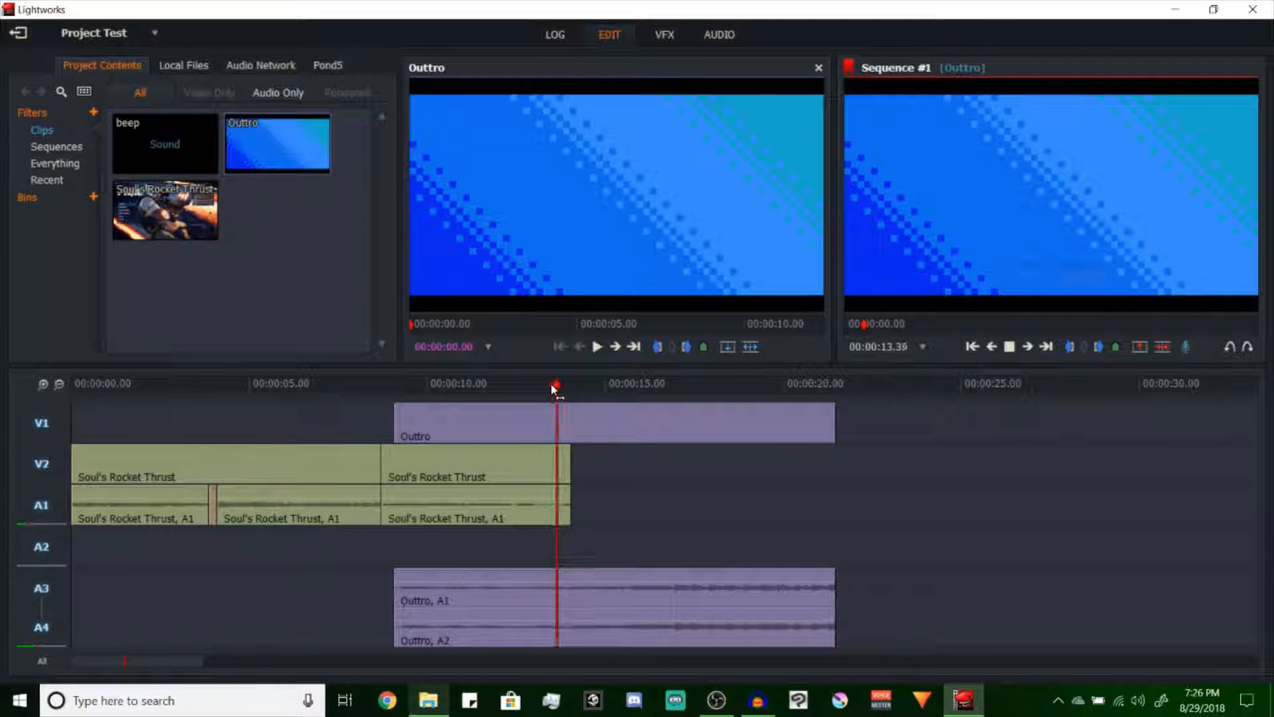
Try cutting the sequence at 00:00:14.01, where Soul's Rocket Thrust ends, and undo the cut
{"action": "mouse_move", "coordinate": [564, 388]}
{"action": "left_mouse_down"}
{"action": "mouse_move", "coordinate": [540, 389]}
{"action": "mouse_move", "coordinate": [594, 390]}
{"action": "mouse_move", "coordinate": [570, 386]}
{"action": "left_mouse_up"}
{"action": "key", "text": "c"}
{"action": "key", "text": "ctrl+z"}
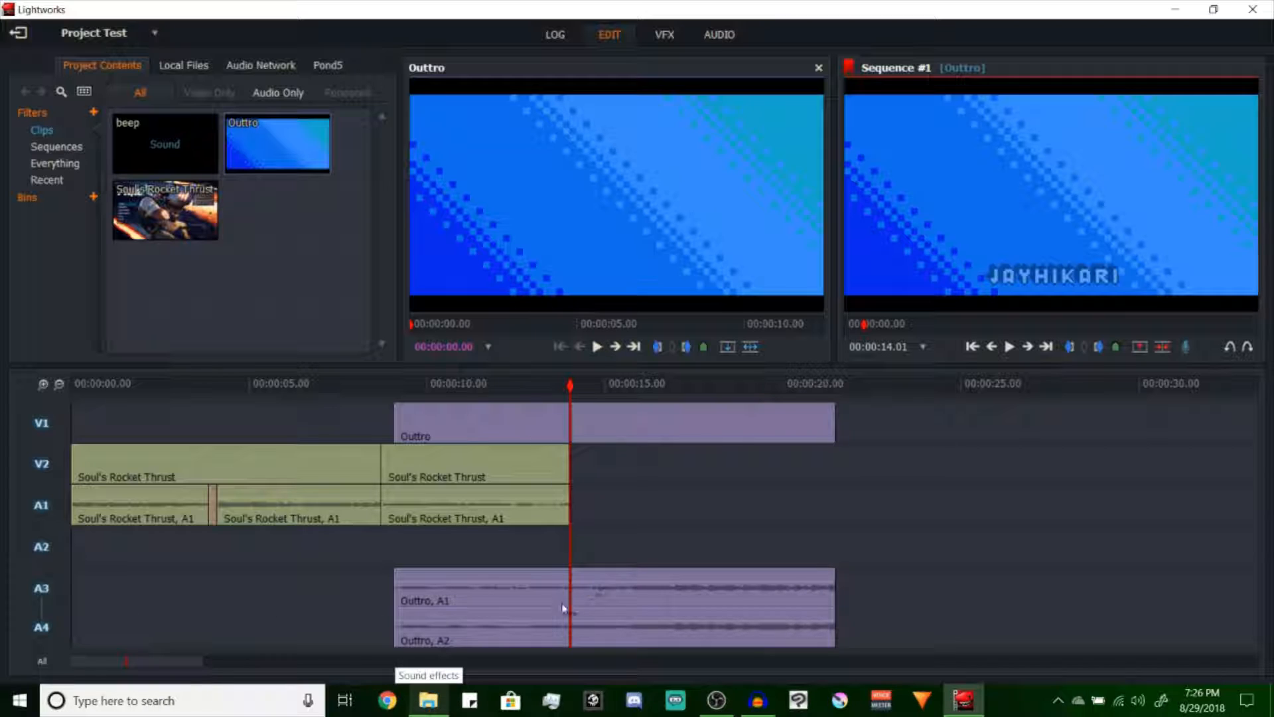
With A3 and A4 excluded, split Outtro on V1 at 00:00:14.01, delete its first part and include both audio tracks again
{"action": "left_click", "coordinate": [47, 604]}
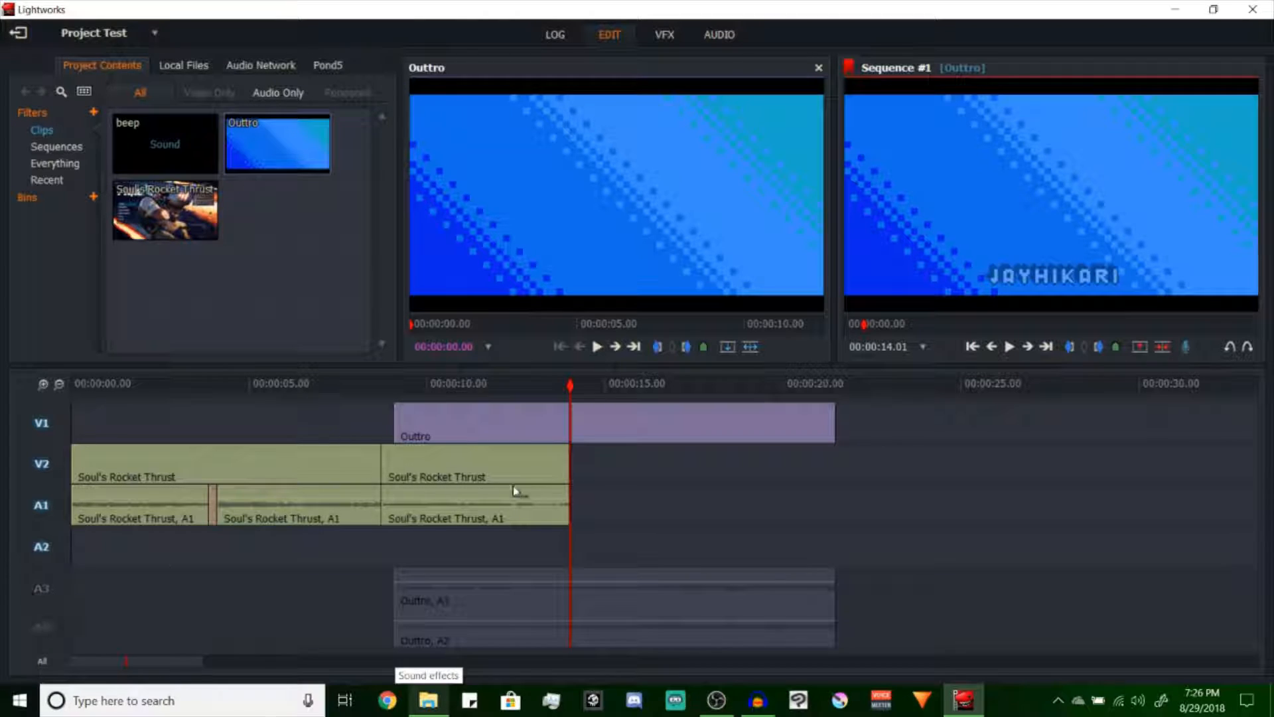
{"action": "left_click", "coordinate": [509, 425]}
{"action": "key", "text": "Delete"}
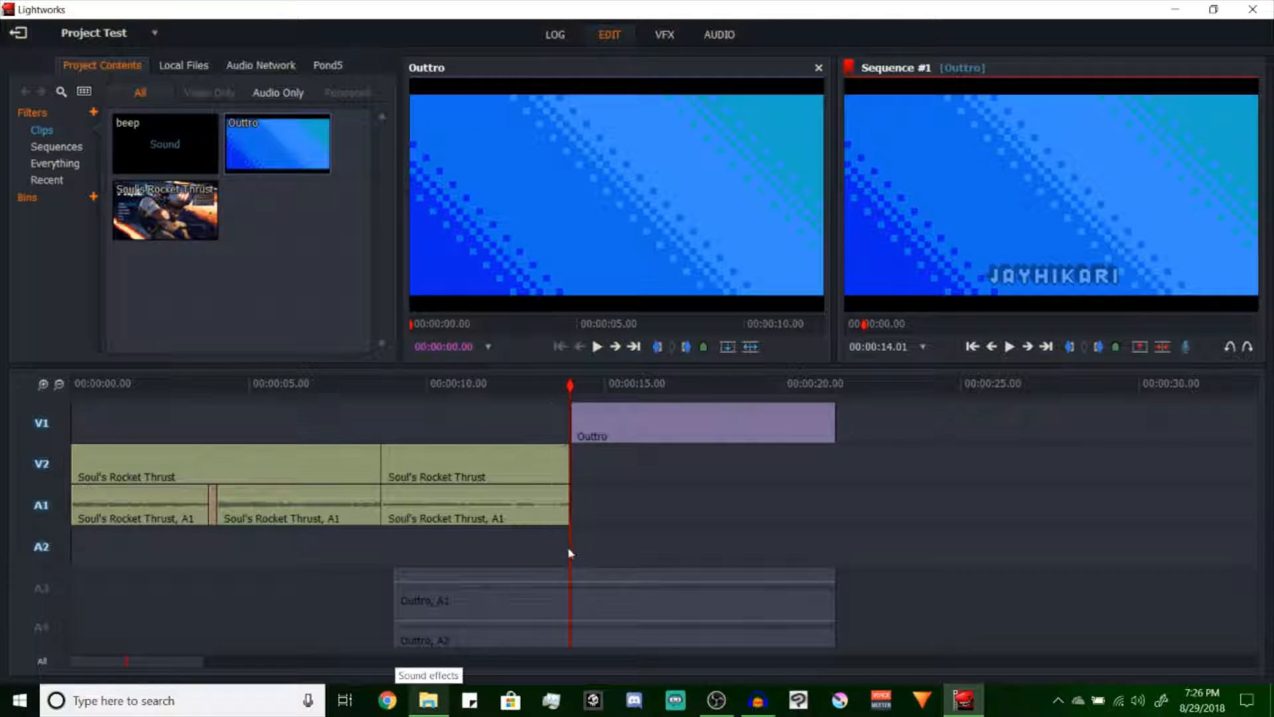
{"action": "left_click", "coordinate": [43, 607]}
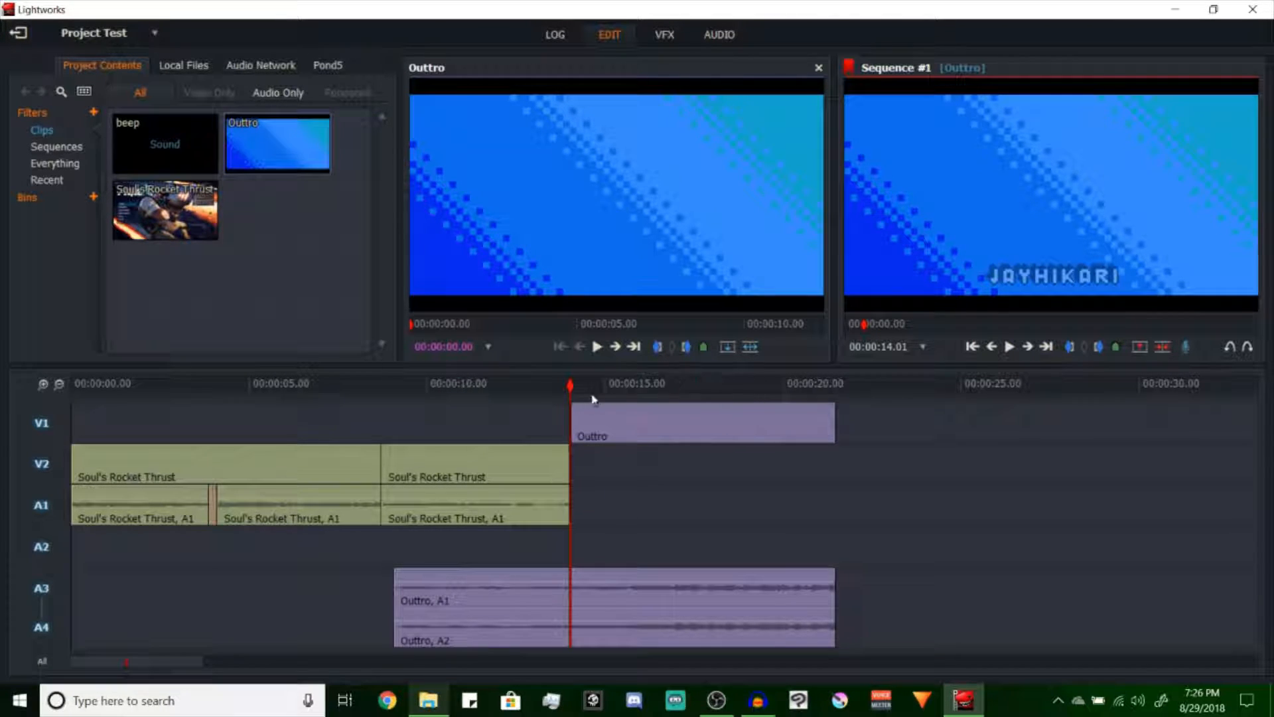
Play the transition into Outtro and undo the removal of its first part and the split
{"action": "left_click", "coordinate": [549, 398]}
{"action": "key", "text": "space"}
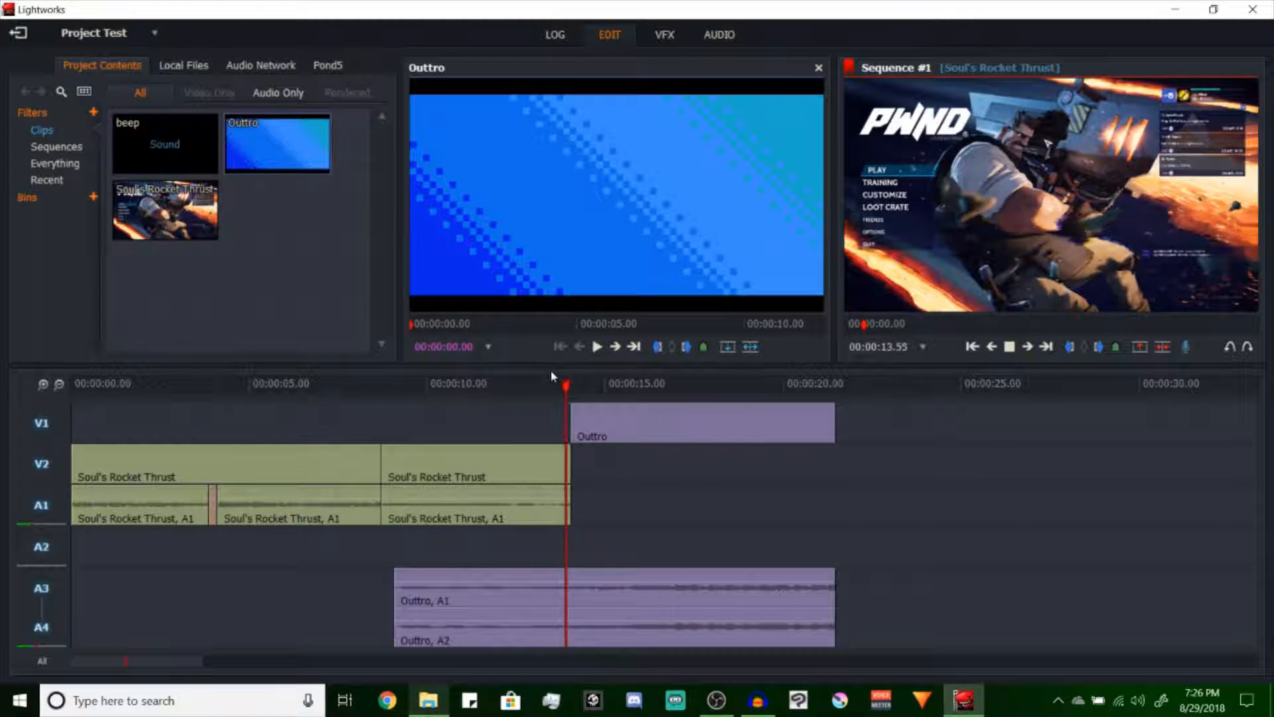
{"action": "key", "text": "ctrl+z"}
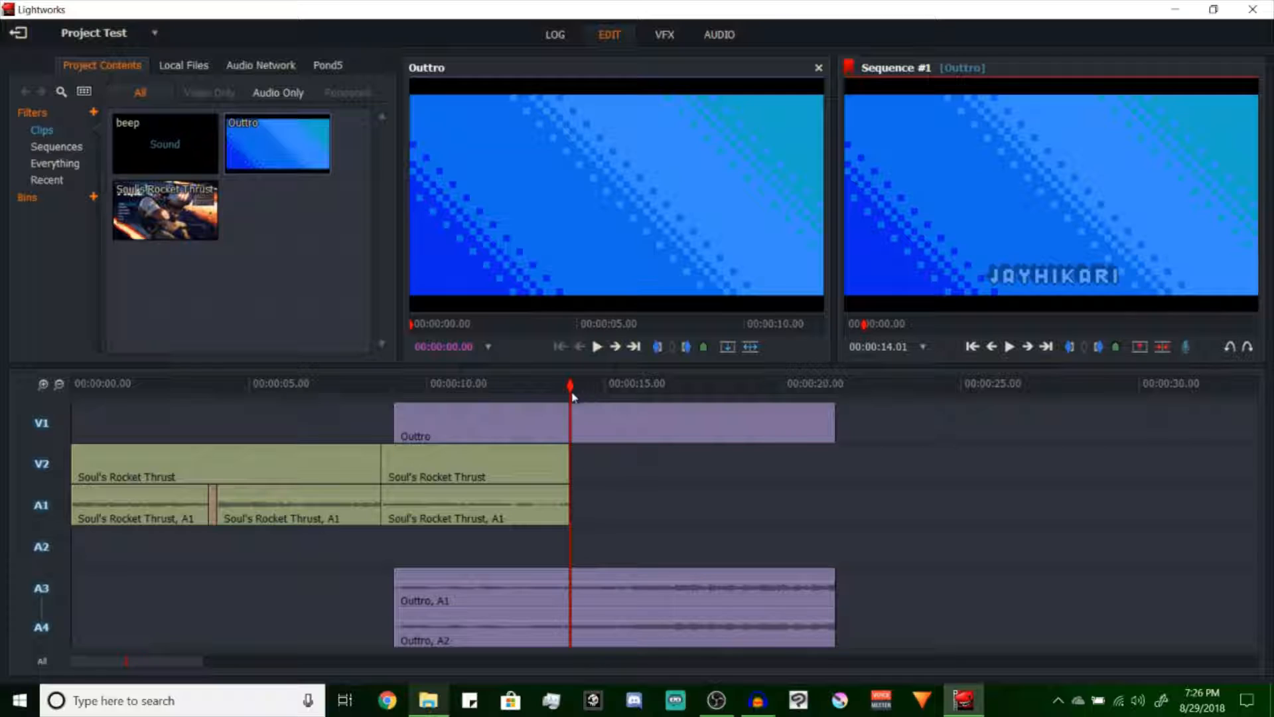
Position the playhead at 00:00:14.03, at the end of the last Soul's Rocket Thrust section
{"action": "left_click_drag", "start_coordinate": [561, 384], "coordinate": [571, 387]}
{"action": "key", "text": "Right"}
{"action": "key", "text": "Right"}
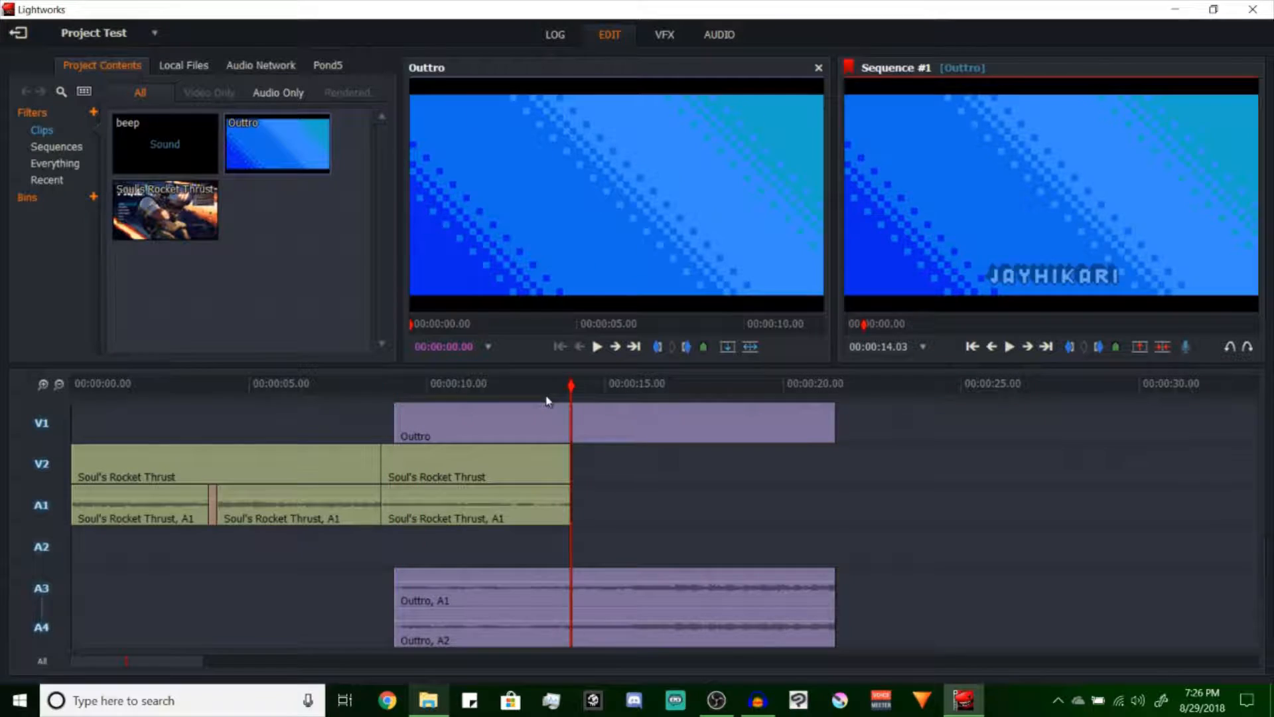
Add the 3D DVE effect to Outtro and keyframe its opacity to 0% at the clip's start, 00:00:09.03
{"action": "left_click", "coordinate": [666, 36]}
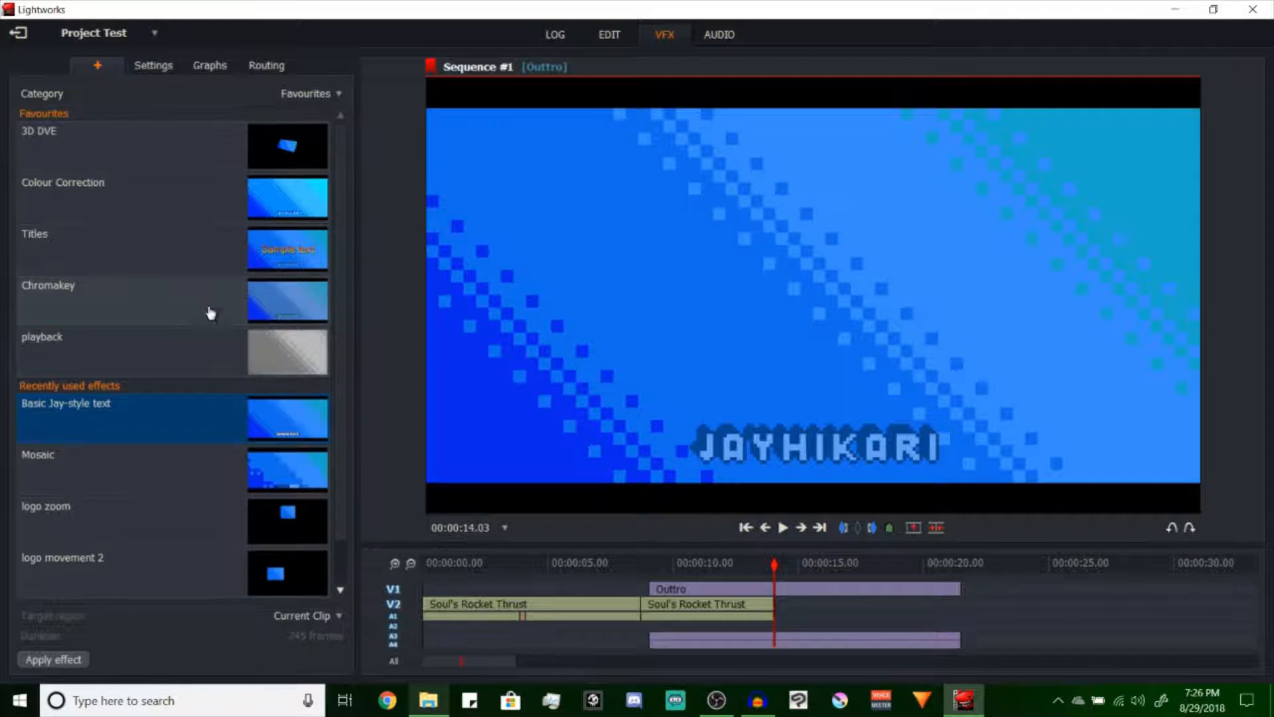
{"action": "double_click", "coordinate": [162, 142]}
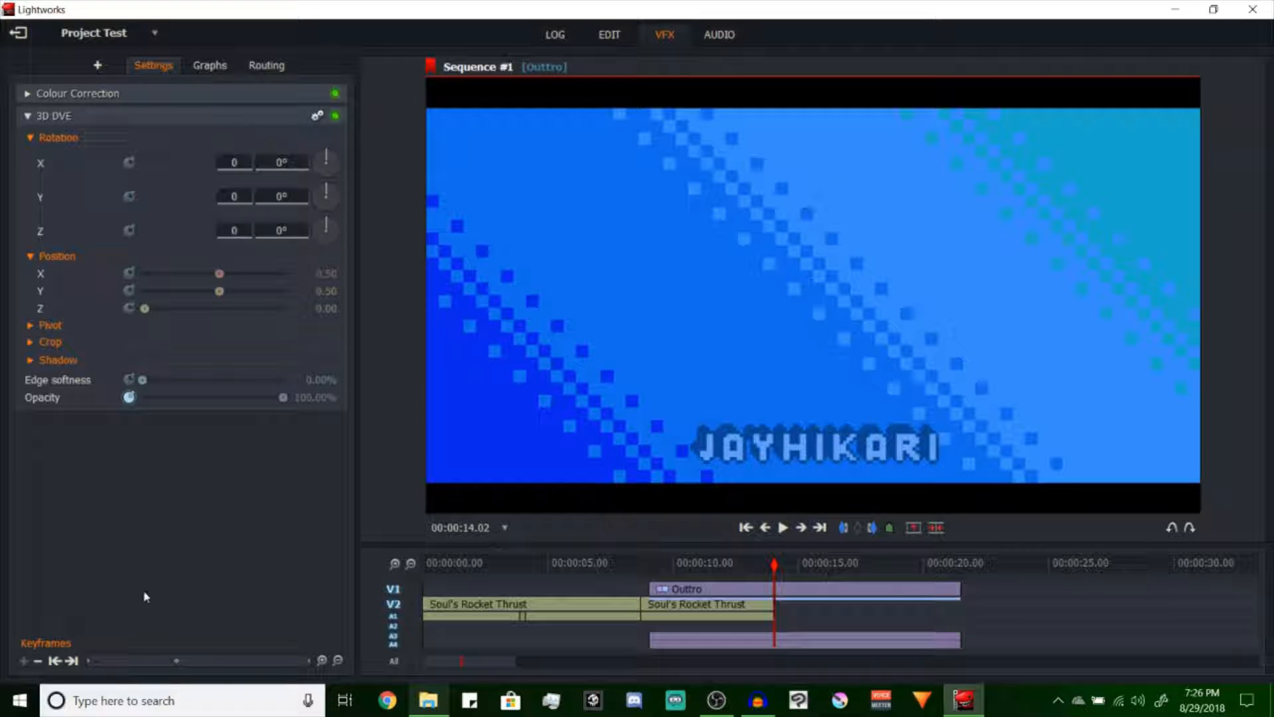
{"action": "left_click_drag", "start_coordinate": [283, 397], "coordinate": [114, 627]}
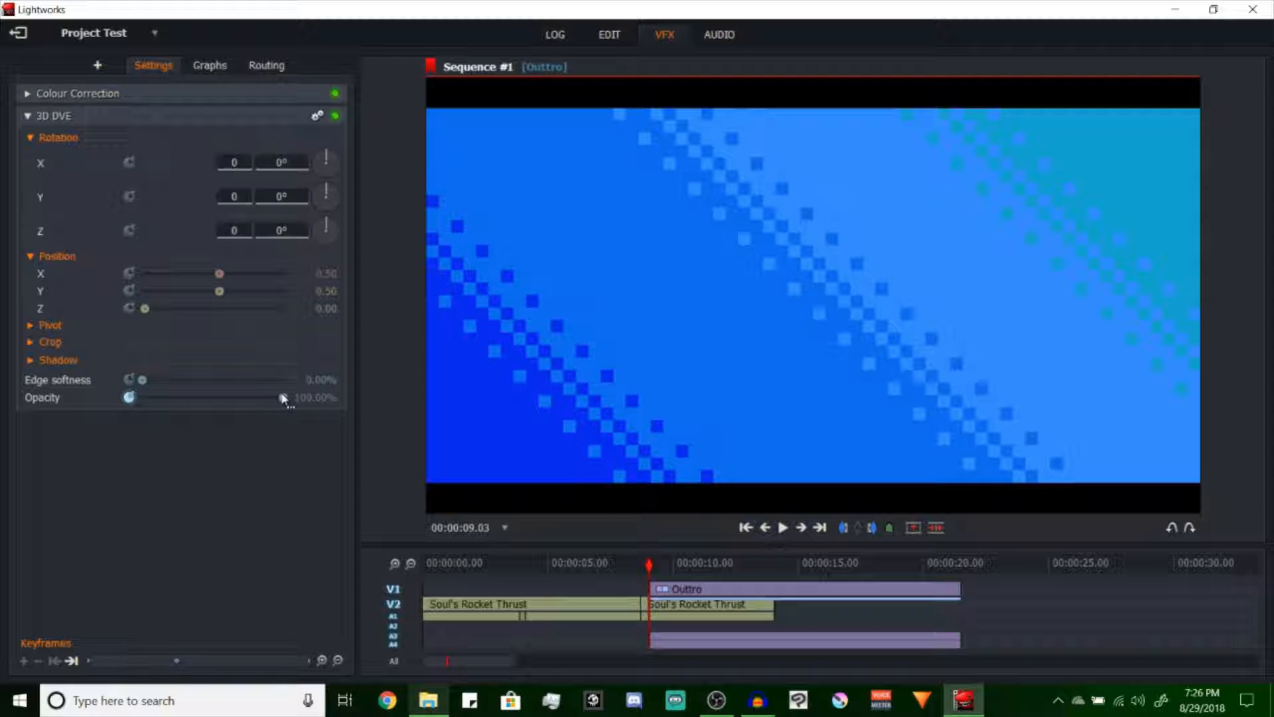
{"action": "left_click_drag", "start_coordinate": [282, 397], "coordinate": [1, 465]}
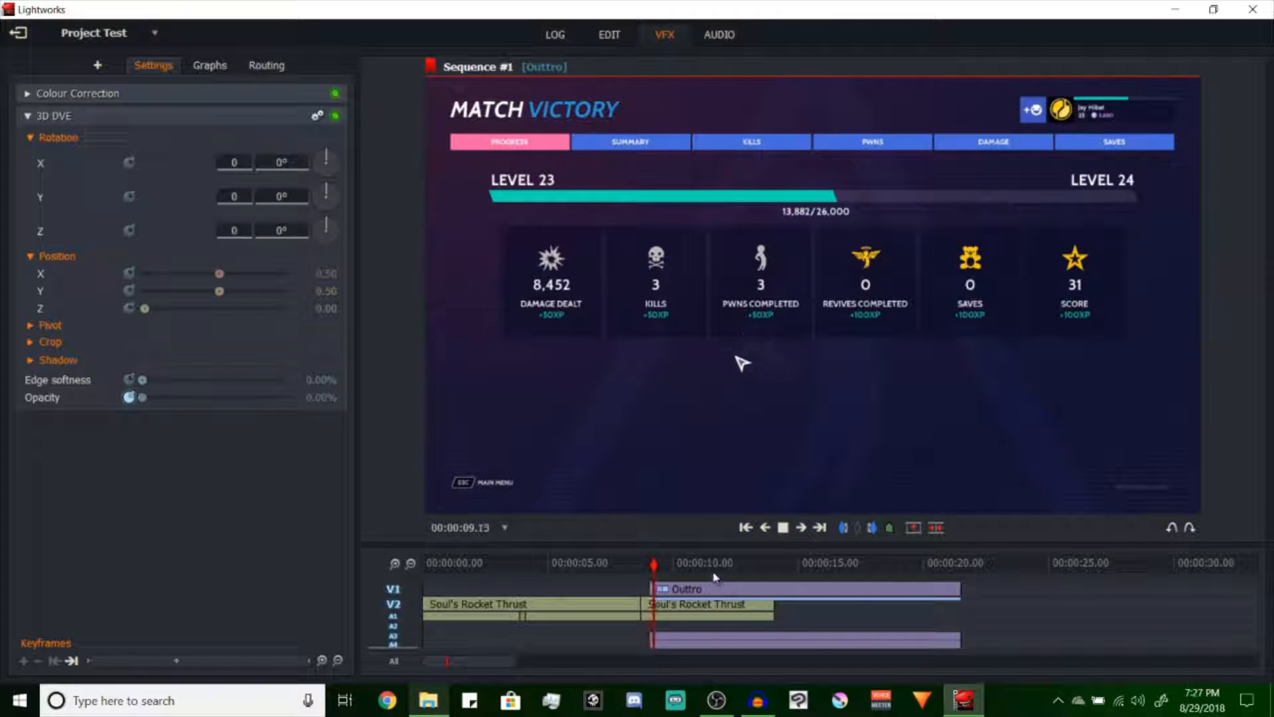
Play the opacity fade on Outtro and remove the 3D DVE effect from the clip
{"action": "left_click", "coordinate": [758, 561]}
{"action": "key", "text": "space"}
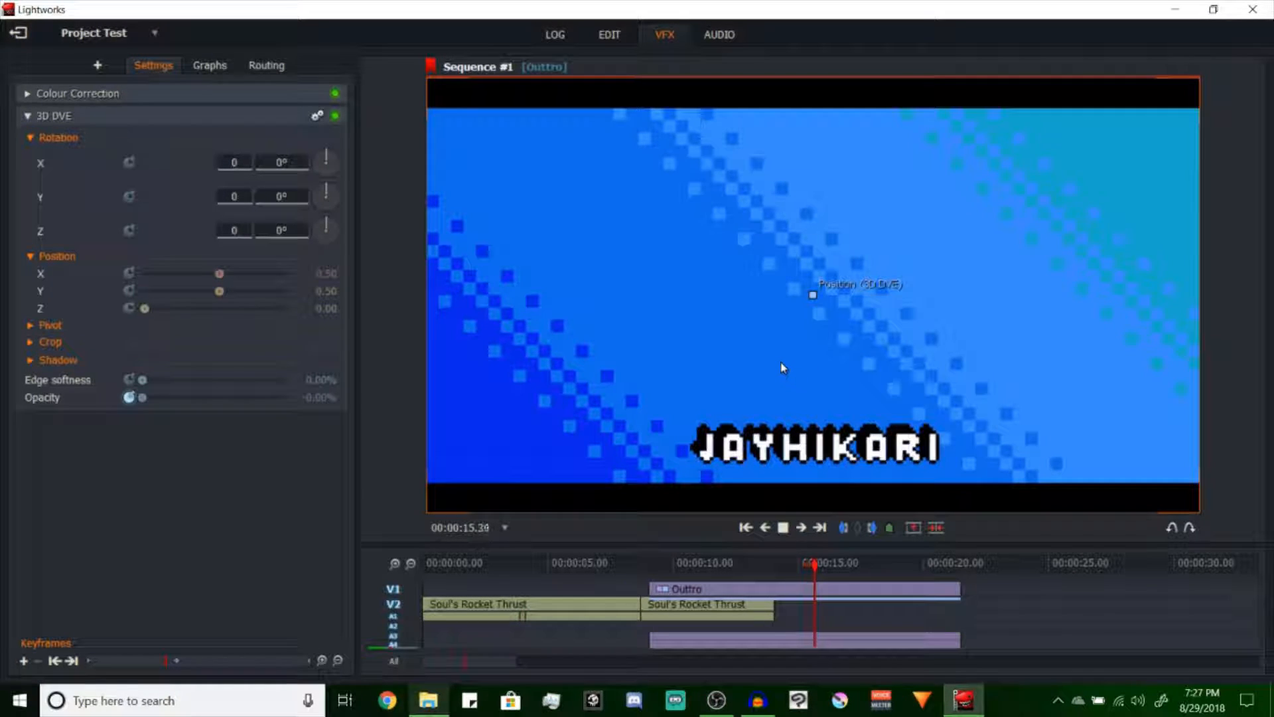
{"action": "key", "text": "space"}
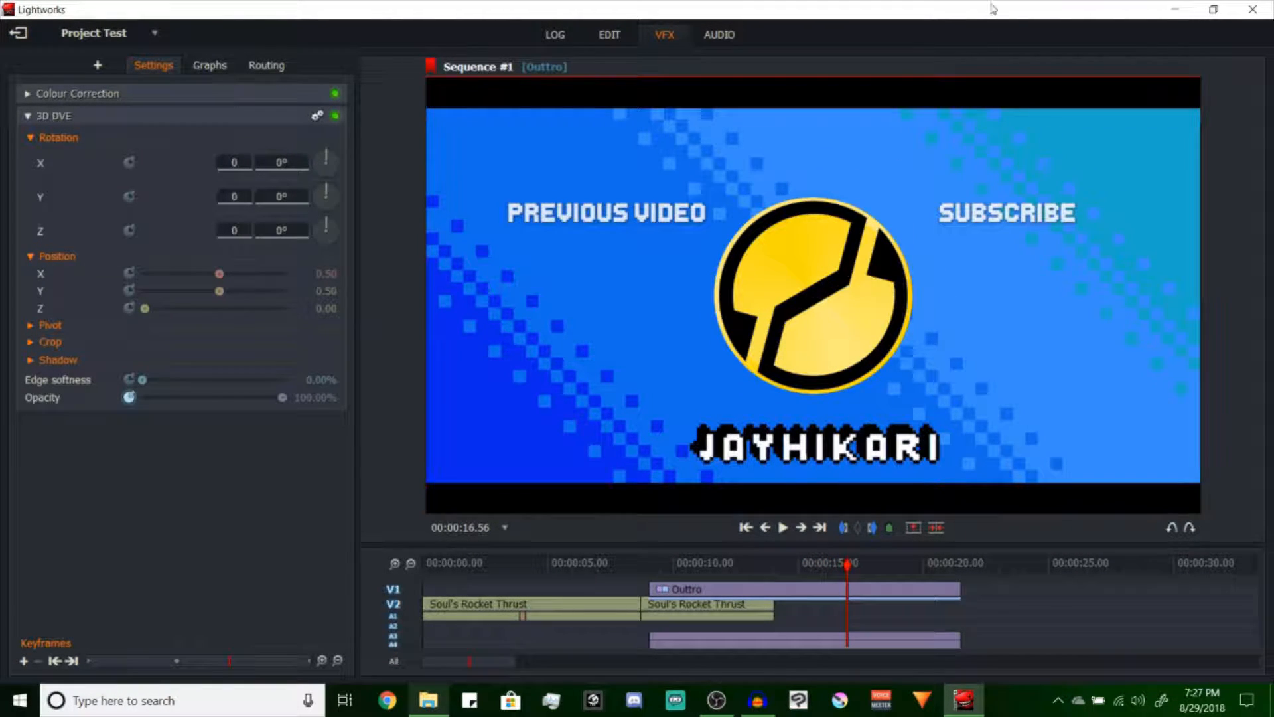
{"action": "left_click", "coordinate": [318, 118]}
{"action": "left_click", "coordinate": [305, 157]}
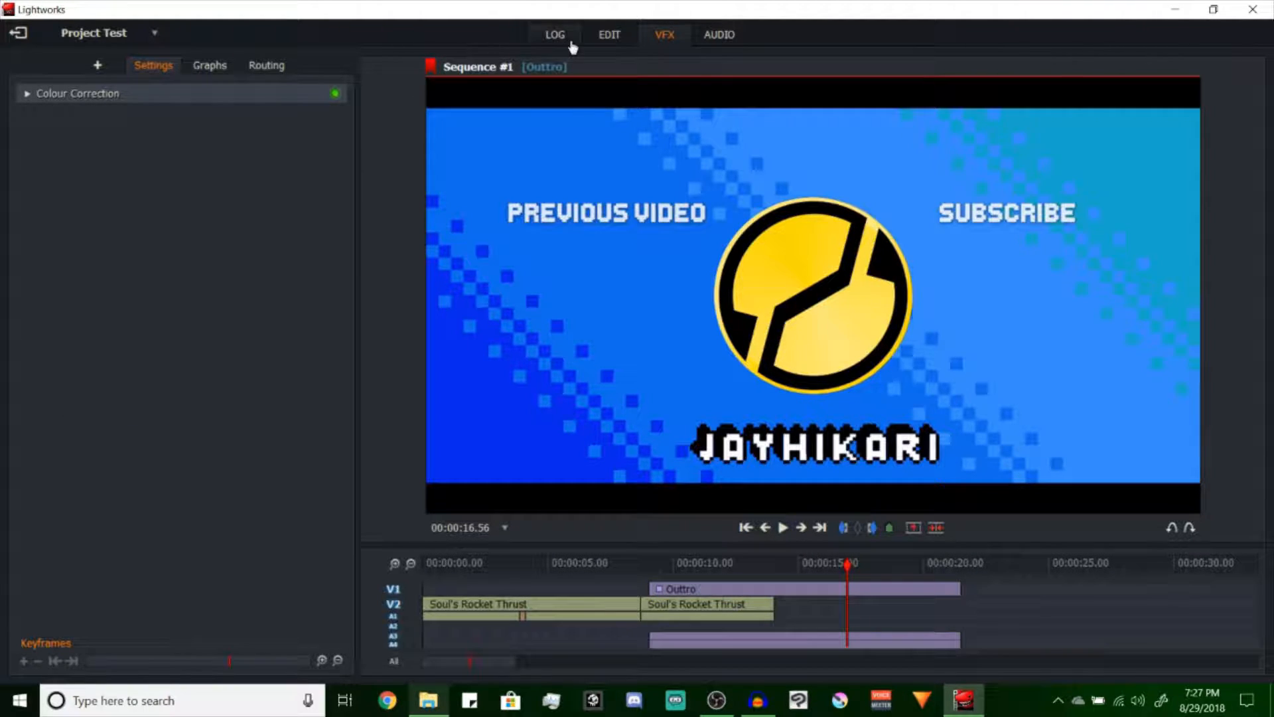
Return to the editing workspace, exclude tracks A3 and A4, and split Outtro on V1 at 00:00:14.03
{"action": "left_click", "coordinate": [609, 35]}
{"action": "key", "text": "a"}
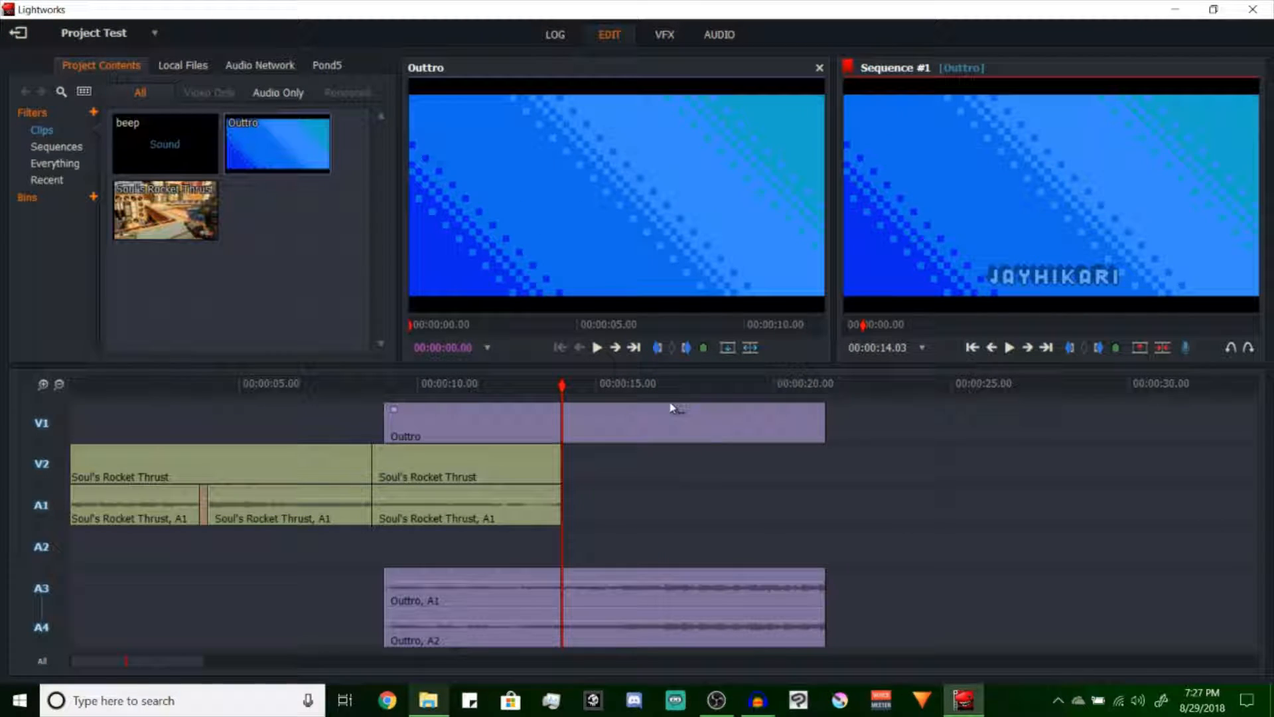
{"action": "left_click", "coordinate": [41, 602]}
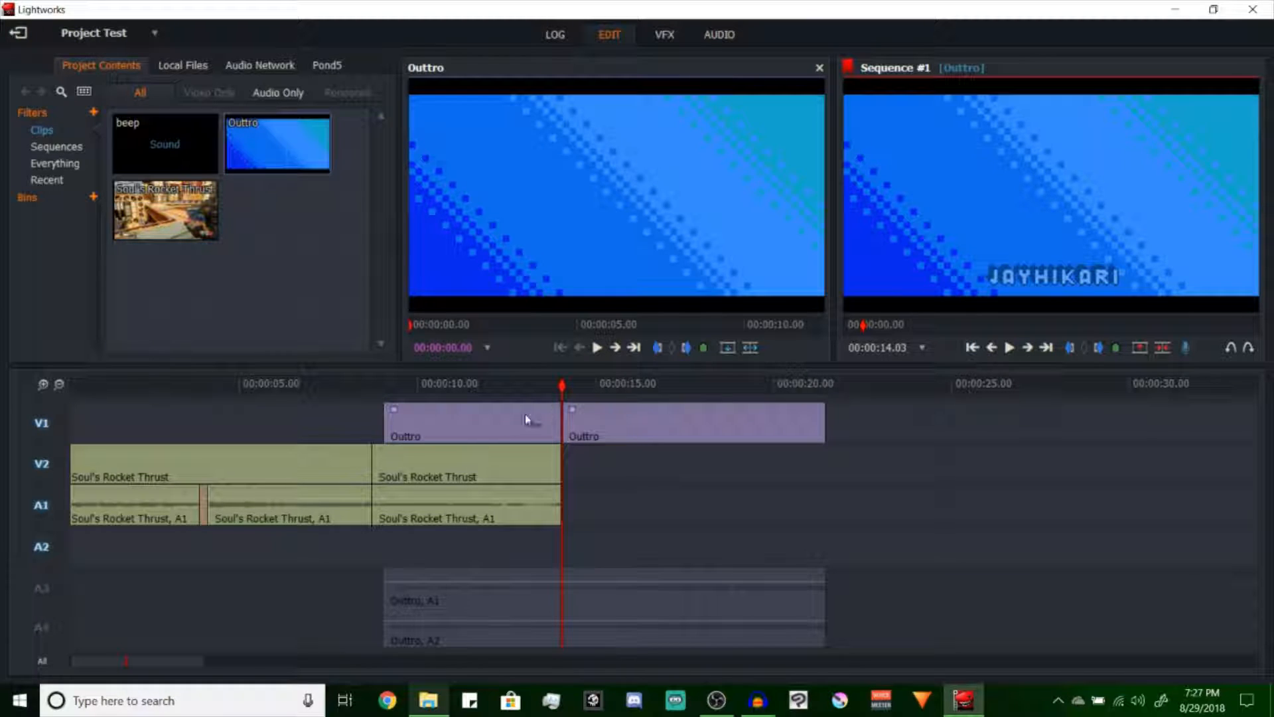
Delete the Outtro section before 00:00:14.03 on V1 and include audio tracks A3 and A4 again
{"action": "left_click", "coordinate": [502, 411]}
{"action": "key", "text": "Delete"}
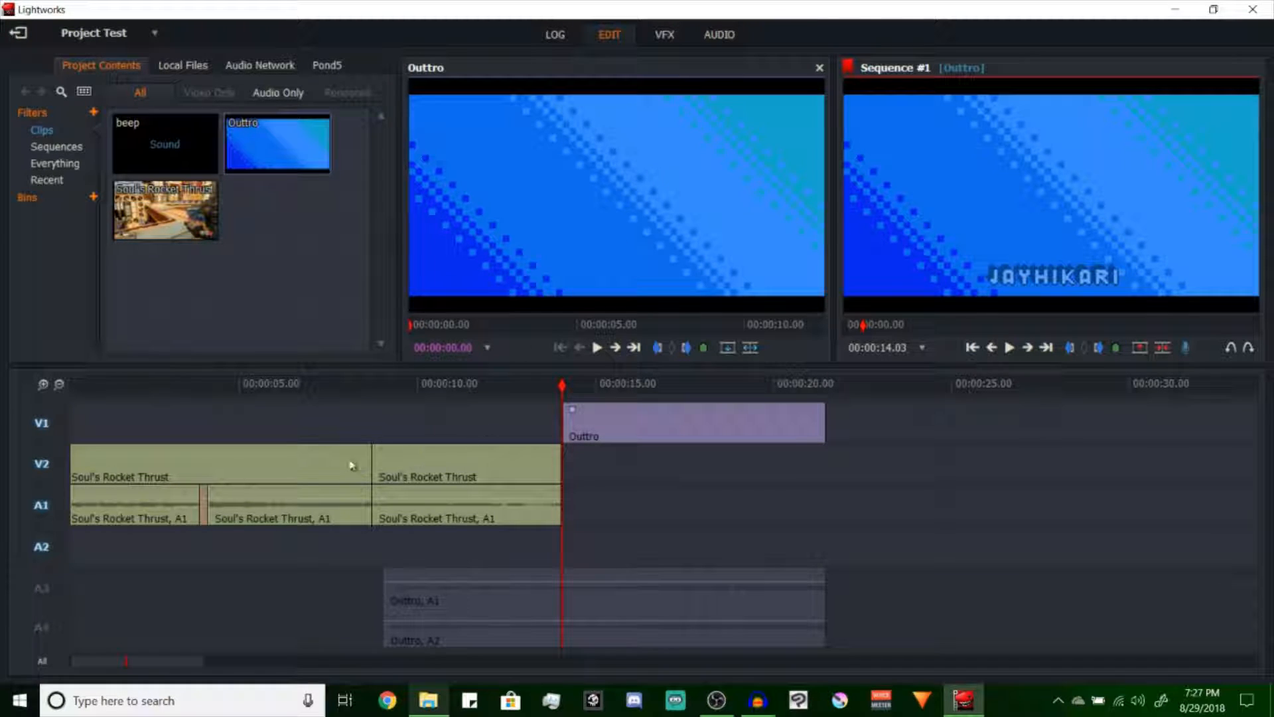
{"action": "left_click", "coordinate": [9, 587]}
Play the sequence from just before the start of the Outtro audio on A3 and A4
{"action": "left_click", "coordinate": [370, 385]}
{"action": "left_click_drag", "start_coordinate": [430, 383], "coordinate": [381, 398]}
{"action": "key", "text": "space"}
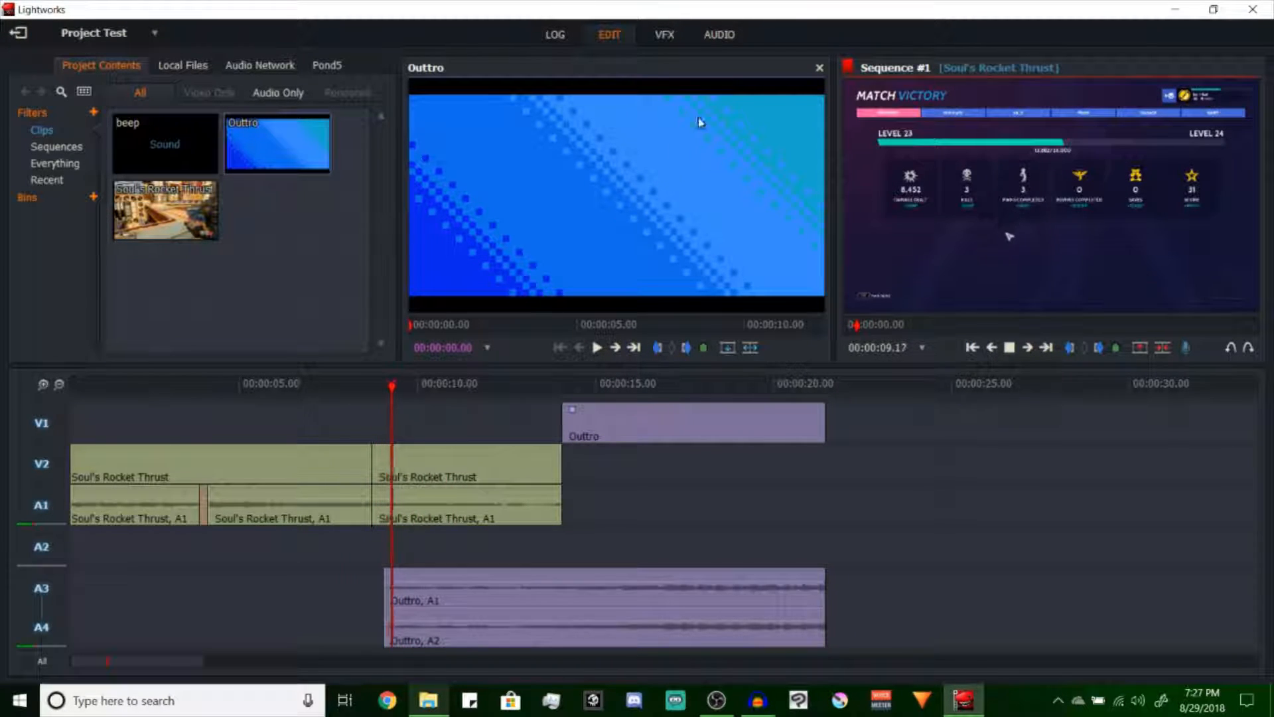
In the audio workspace, fade in the Outtro audio on A3 and A4 over about 3 seconds and play the fade
{"action": "left_click", "coordinate": [735, 40]}
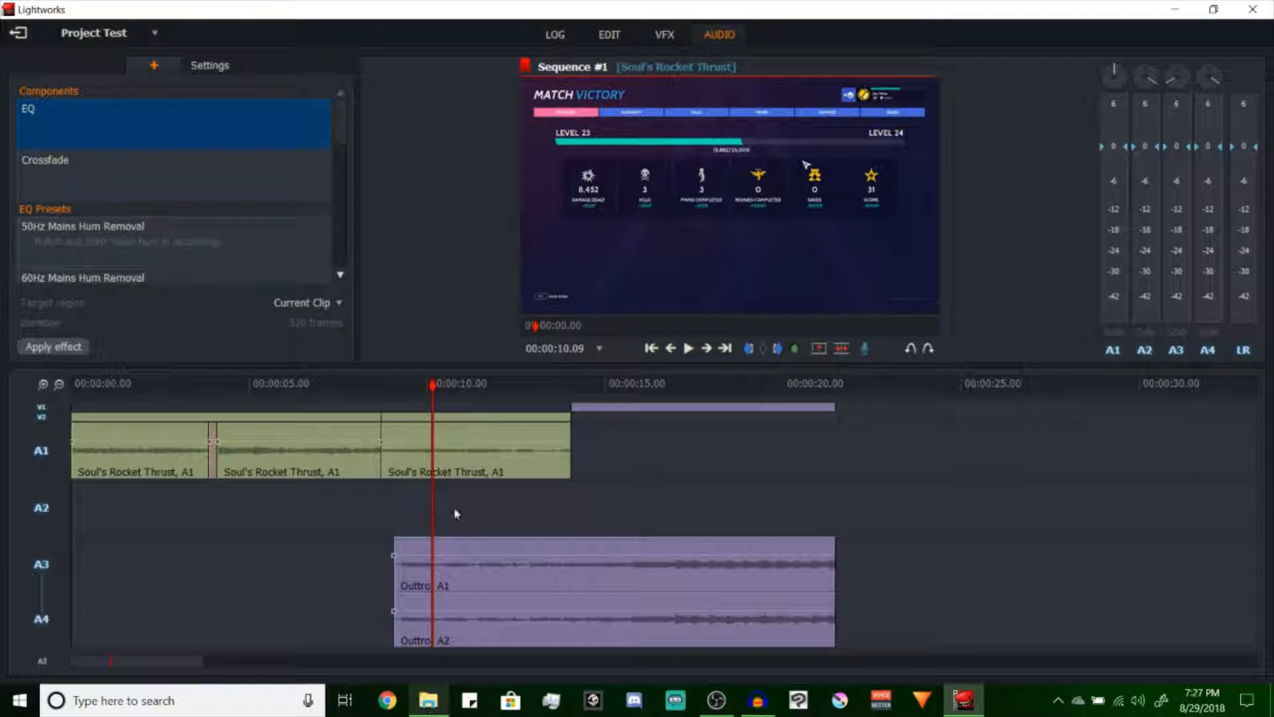
{"action": "left_click_drag", "start_coordinate": [397, 542], "coordinate": [512, 551]}
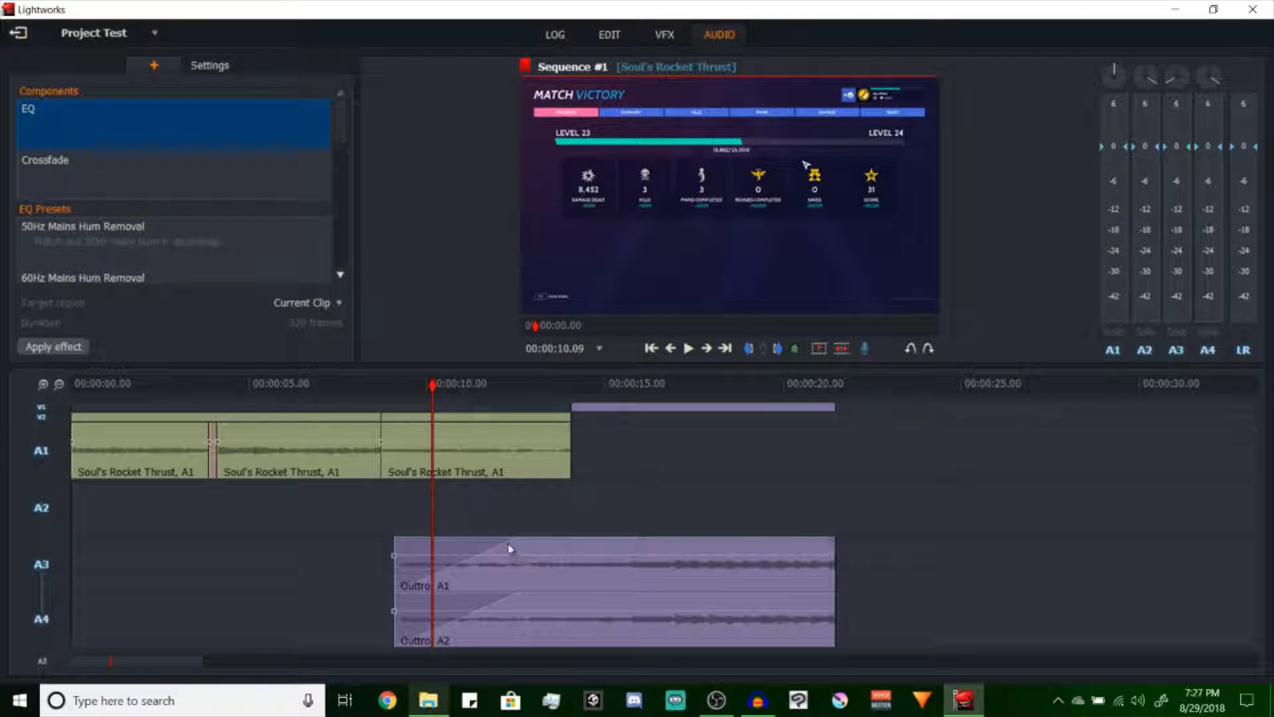
{"action": "key", "text": "space"}
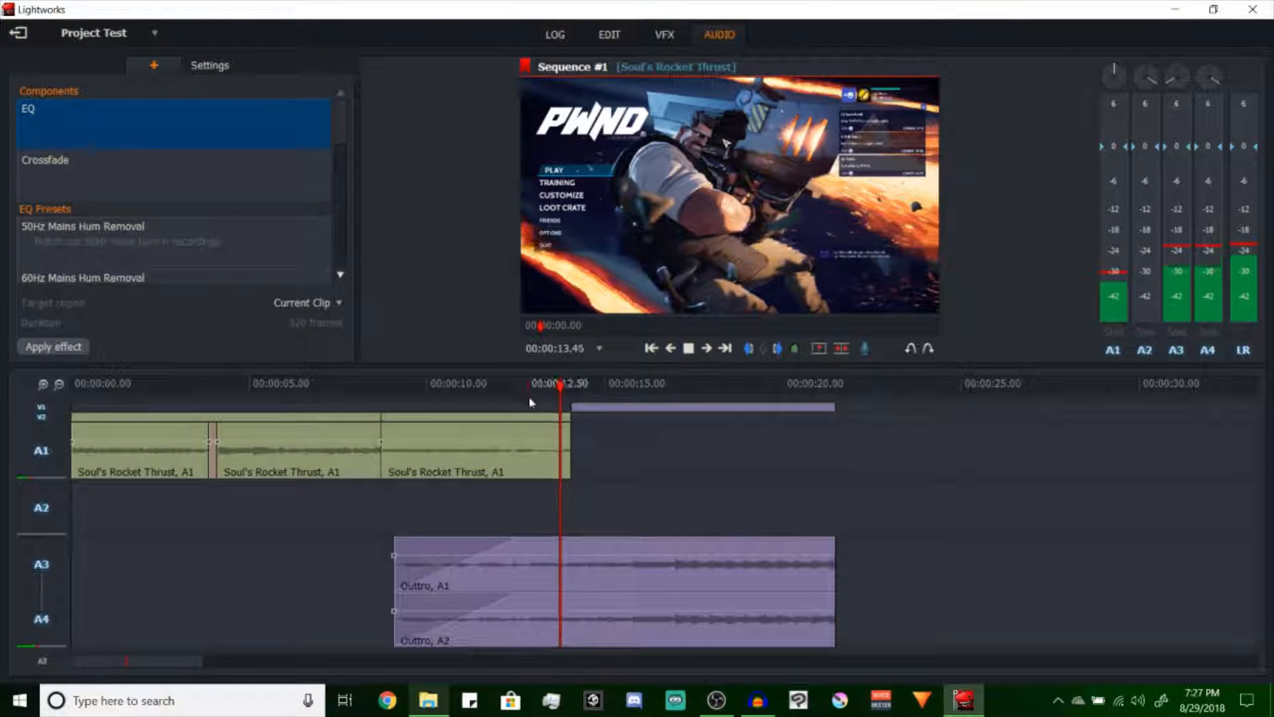
{"action": "left_click_drag", "start_coordinate": [355, 385], "coordinate": [300, 384]}
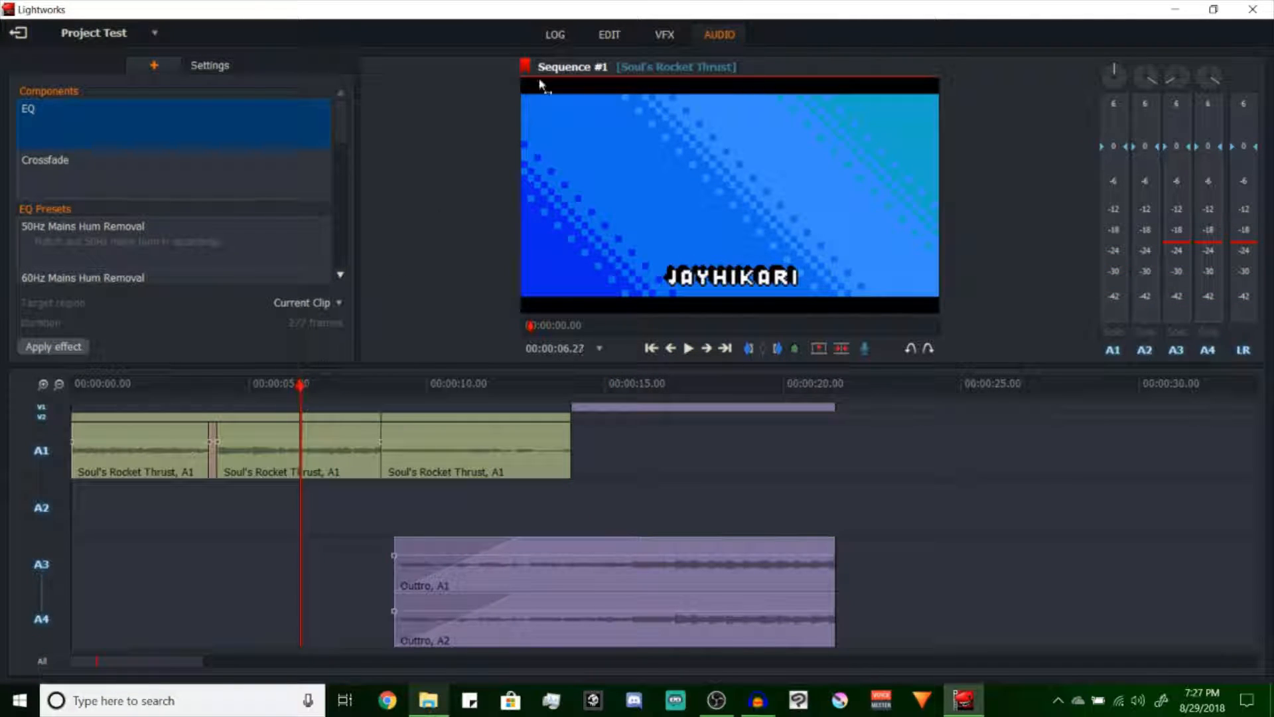
Position the playhead at 00:00:08.43, at the start of the last Soul's Rocket Thrust section, and switch to the effects workspace
{"action": "left_click", "coordinate": [603, 37]}
{"action": "left_click", "coordinate": [420, 388]}
{"action": "key", "text": "a"}
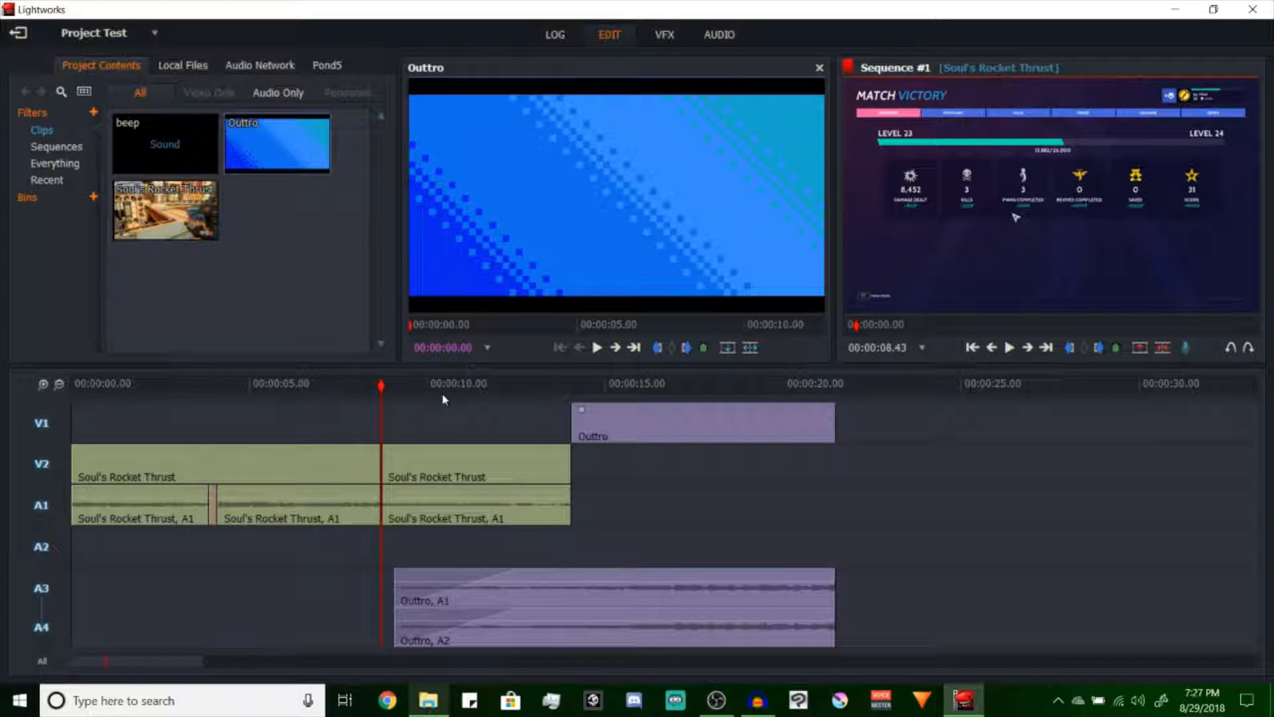
{"action": "left_click", "coordinate": [664, 34]}
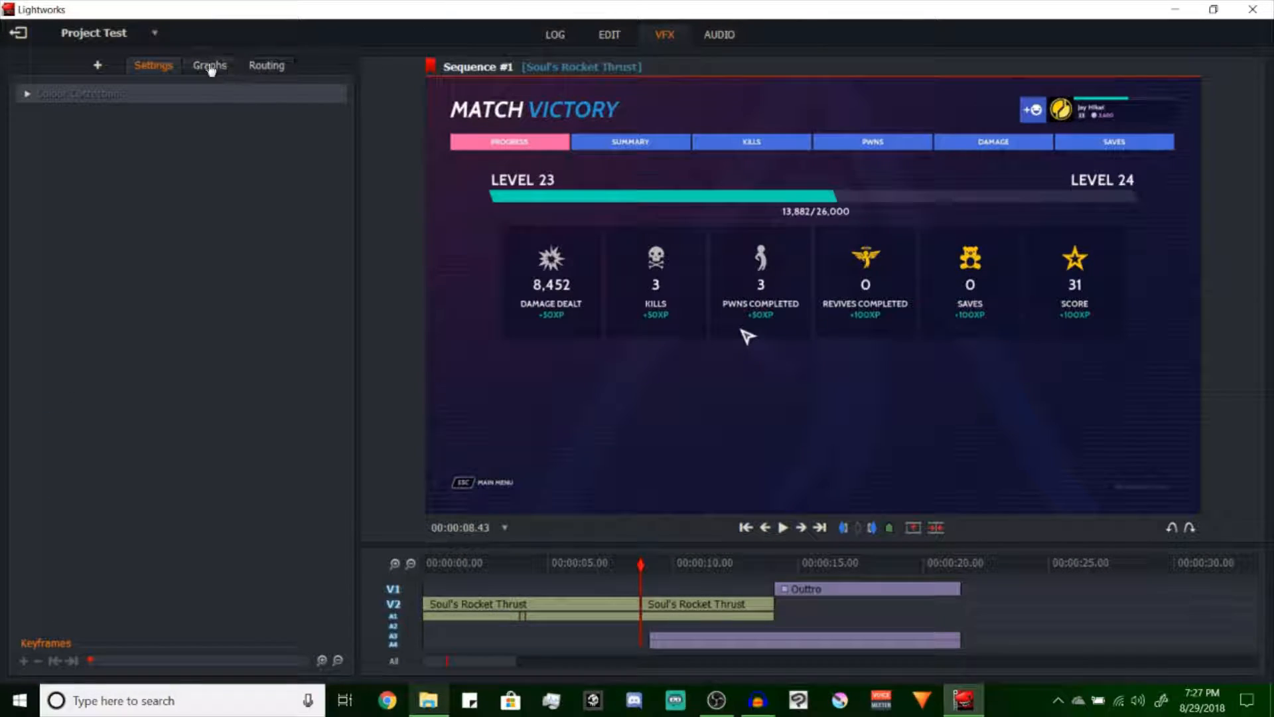
Try the Basic Jay-style text effect on the last Soul's Rocket Thrust section and remove it from the clip
{"action": "left_click", "coordinate": [96, 66]}
{"action": "double_click", "coordinate": [122, 432]}
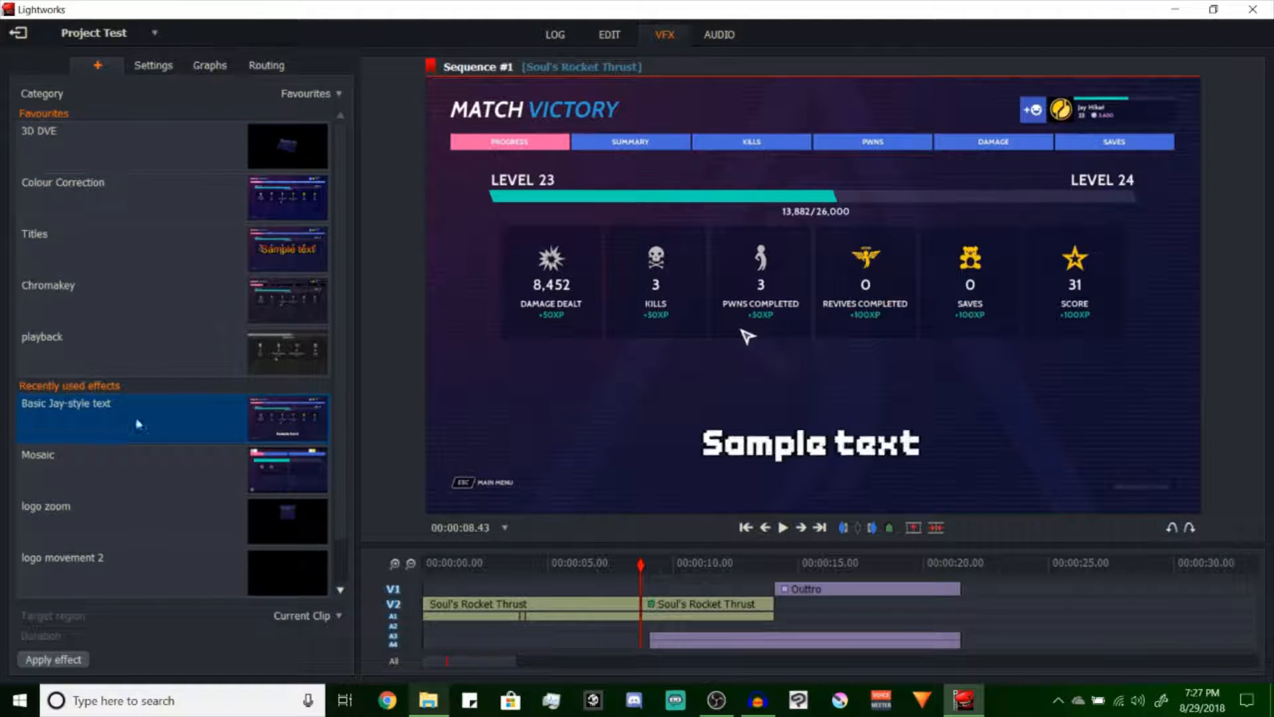
{"action": "left_click", "coordinate": [98, 66]}
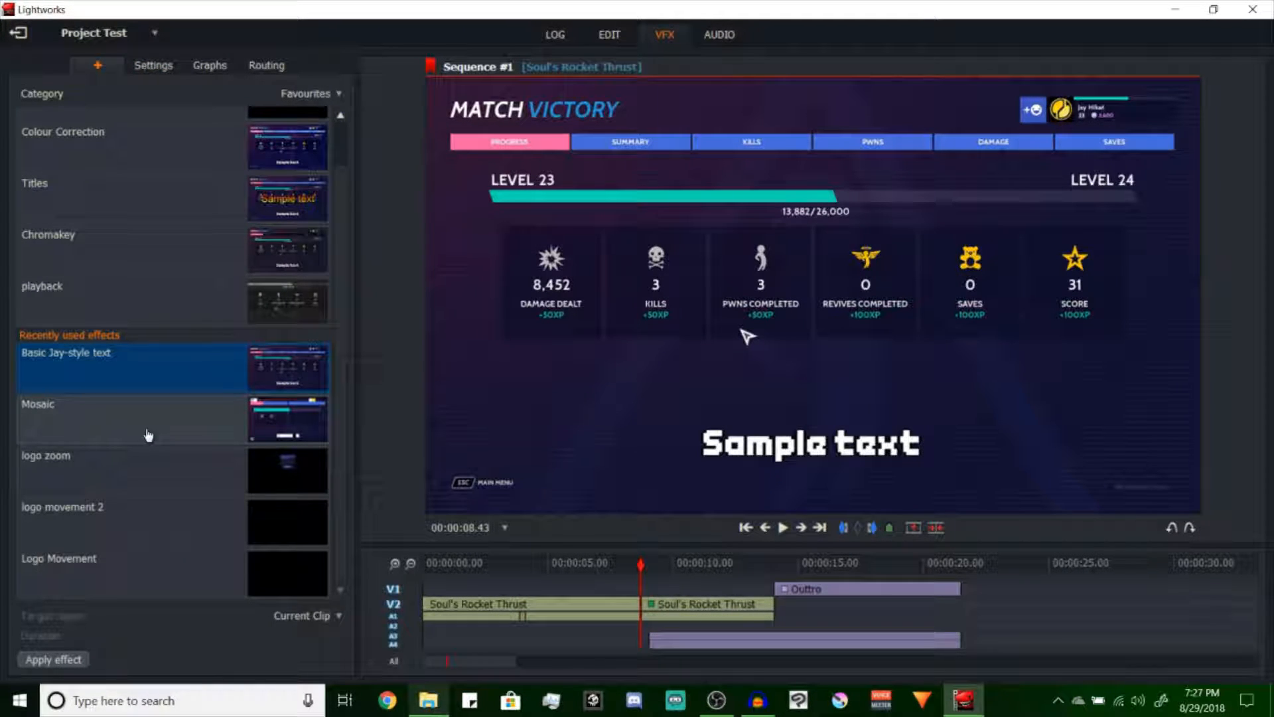
{"action": "scroll", "coordinate": [148, 435], "scroll_direction": "up", "scroll_amount": 1}
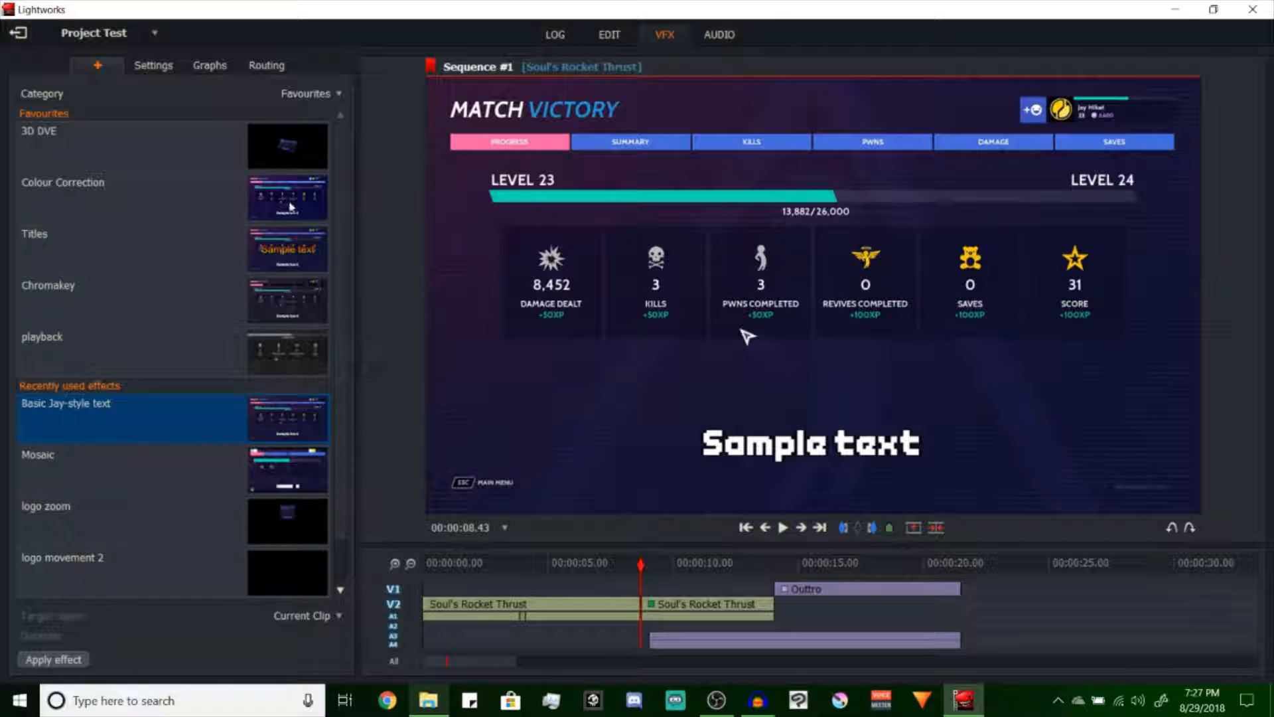
{"action": "right_click", "coordinate": [673, 616]}
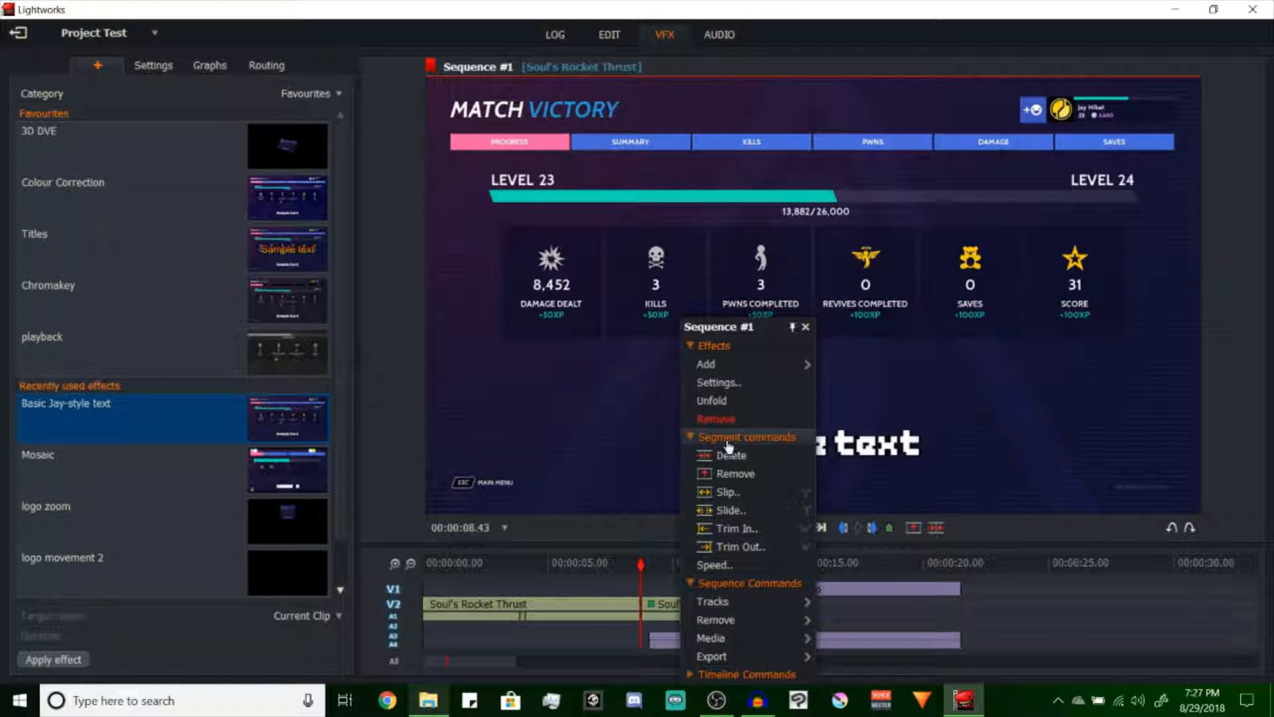
{"action": "left_click", "coordinate": [693, 420]}
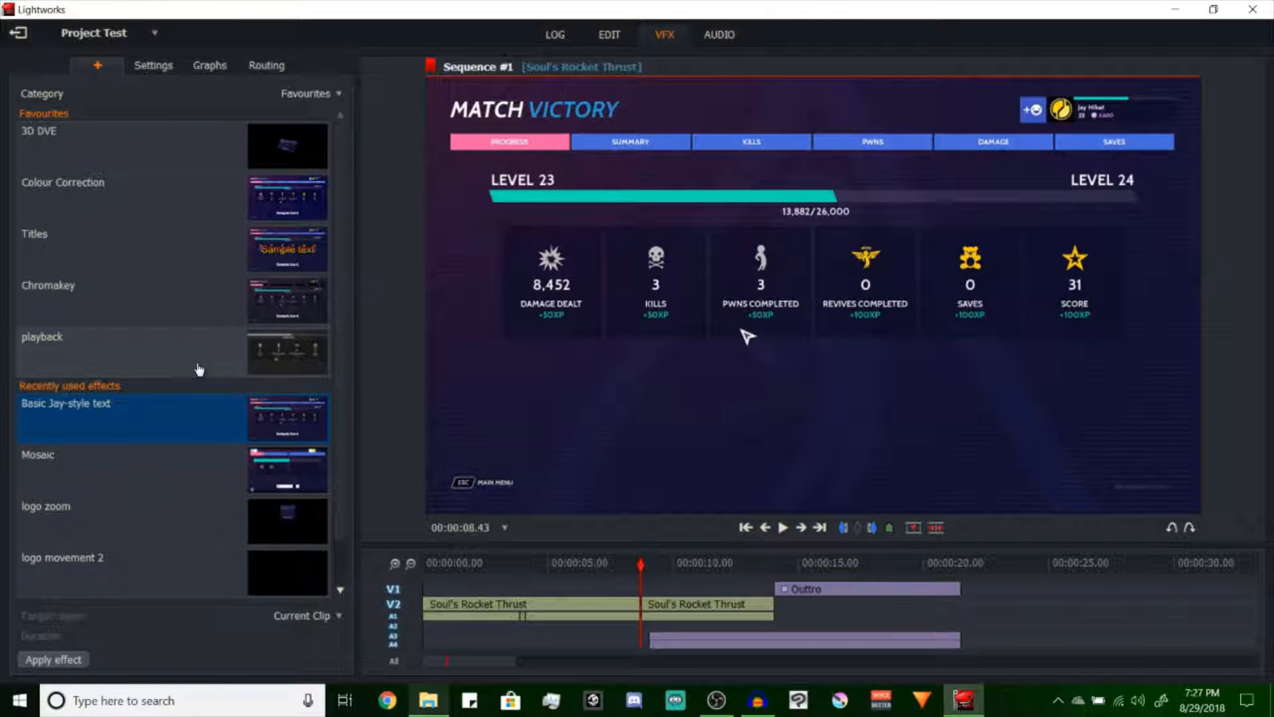
Add the Titles effect to the last Soul's Rocket Thrust section and set its typeface to Endless Boss Battle
{"action": "double_click", "coordinate": [111, 250]}
{"action": "left_click", "coordinate": [258, 286]}
{"action": "scroll", "coordinate": [230, 415], "scroll_direction": "down", "scroll_amount": 15}
{"action": "scroll", "coordinate": [231, 415], "scroll_direction": "down", "scroll_amount": 4}
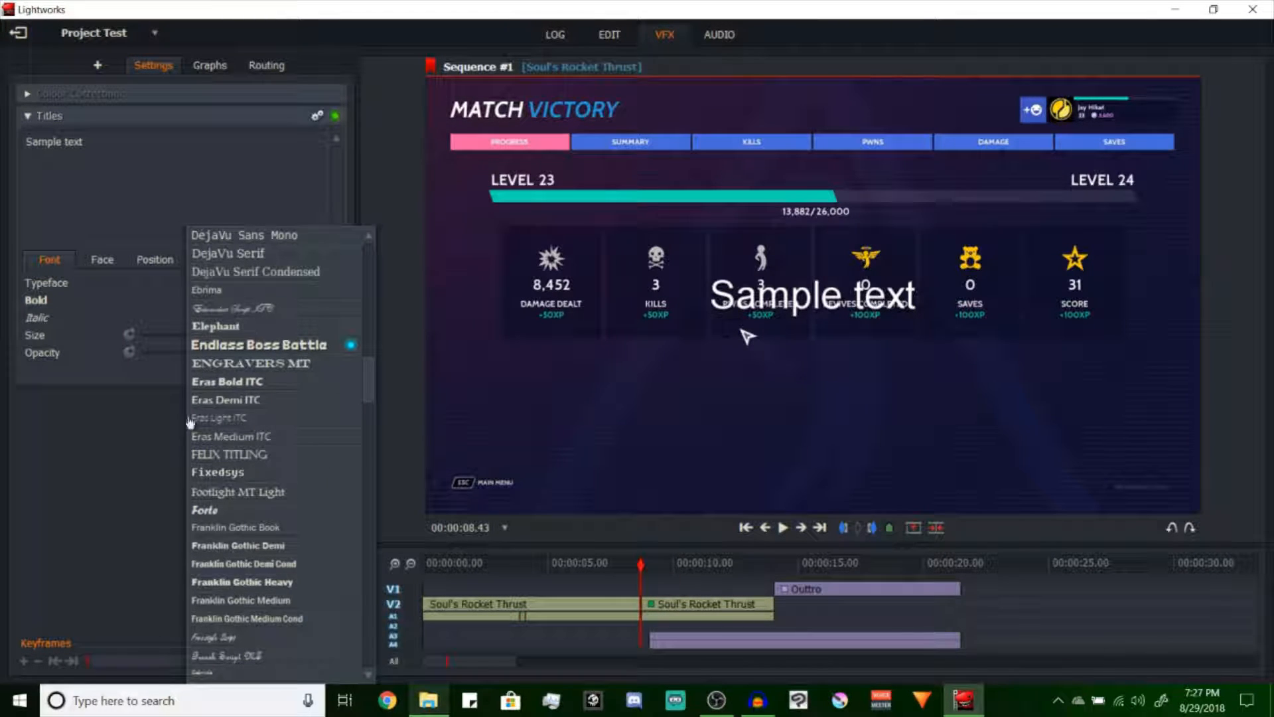
{"action": "left_click", "coordinate": [258, 346]}
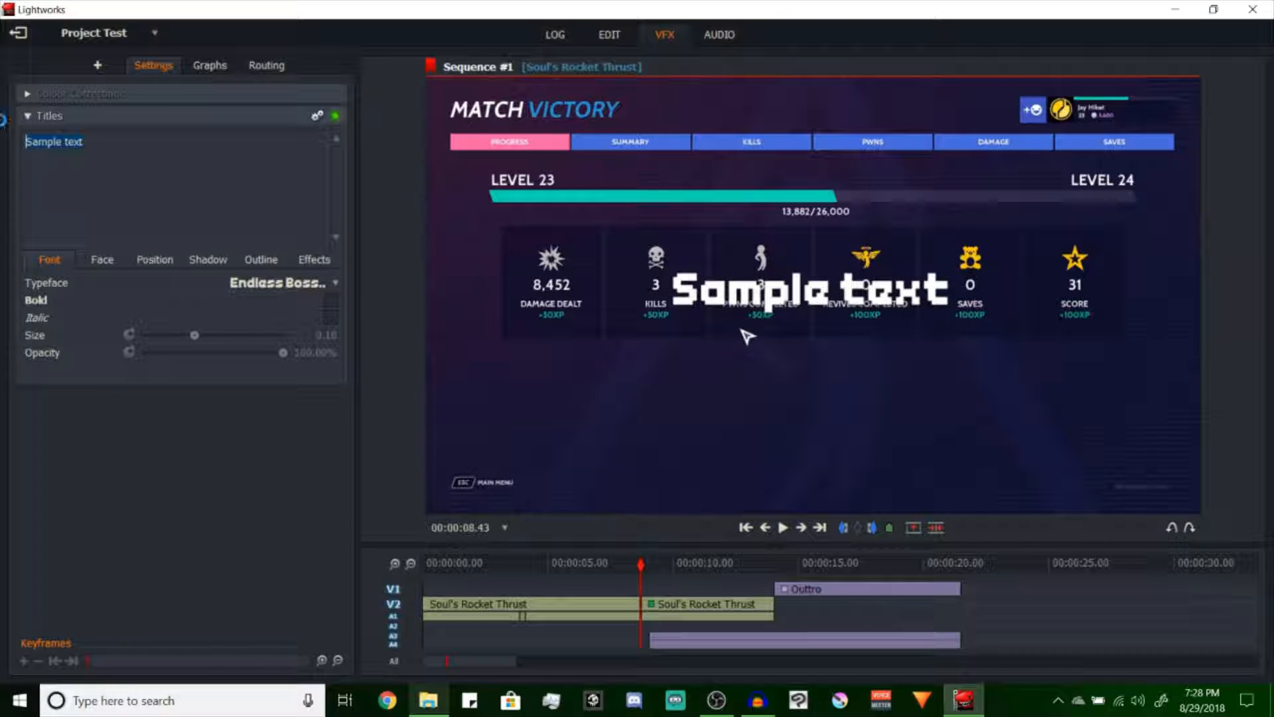
Replace the title's sample text with "THANKS FOR WATCHING!"
{"action": "type", "text": "THANKS "}
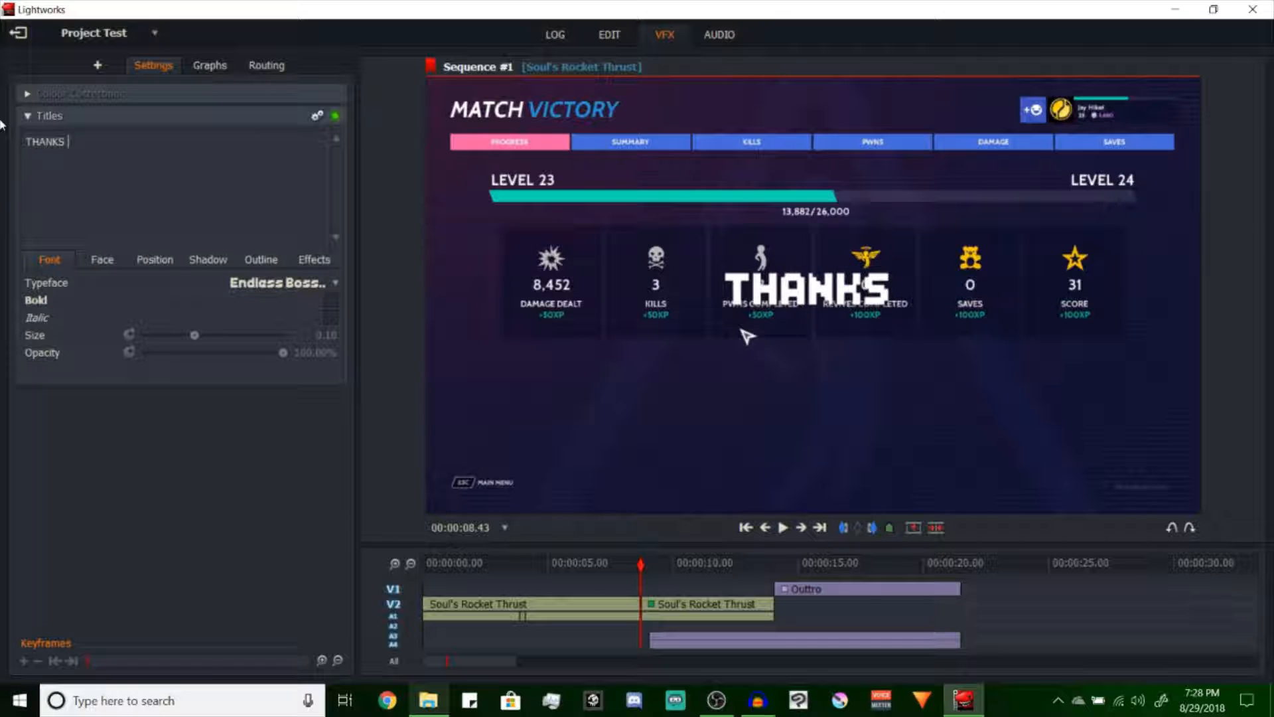
{"action": "type", "text": "FOR WATCHING!"}
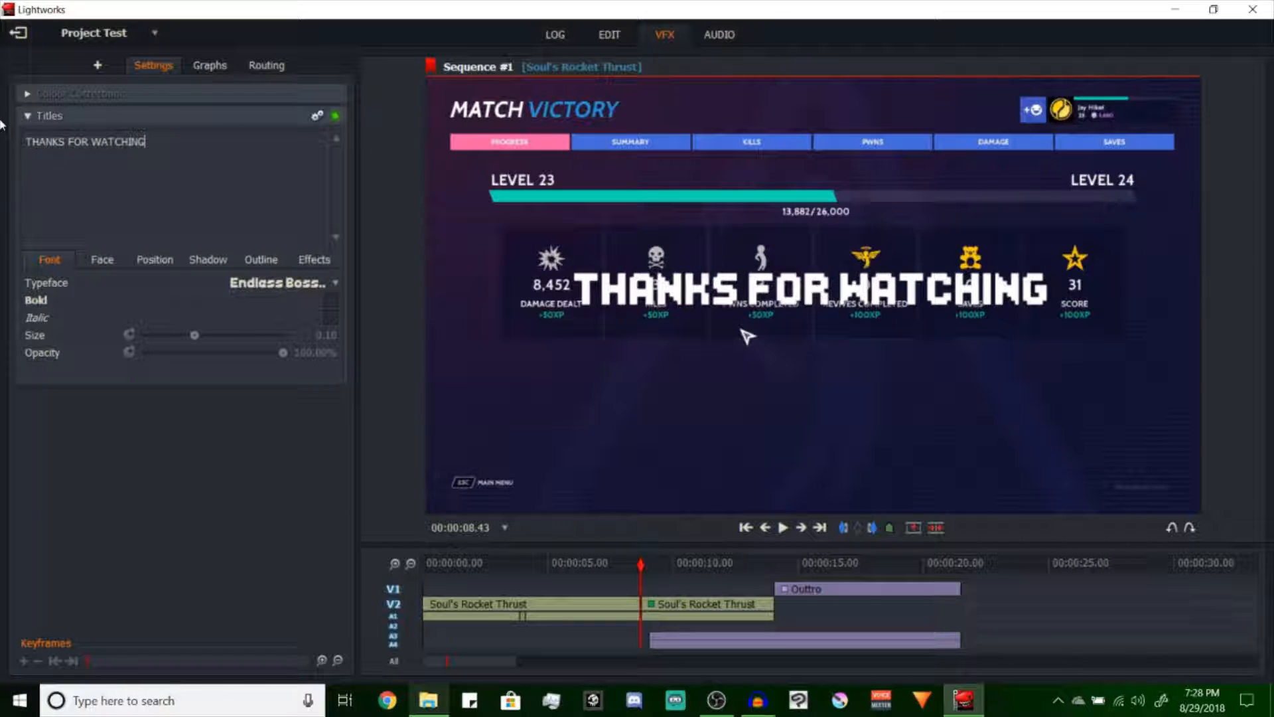
Colour the title face yellow (FFFF00) and lower the title to a Y position of 82.35%
{"action": "left_click", "coordinate": [107, 258]}
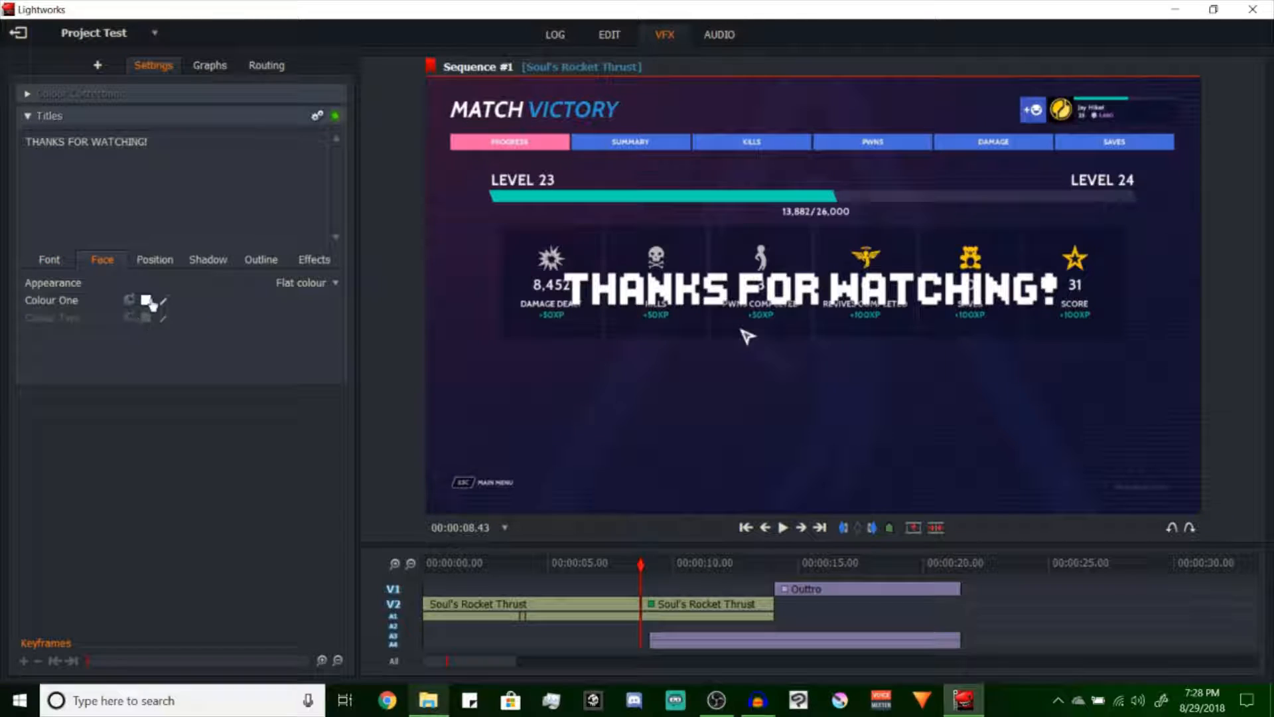
{"action": "left_click", "coordinate": [146, 302]}
{"action": "left_click_drag", "start_coordinate": [316, 377], "coordinate": [110, 359]}
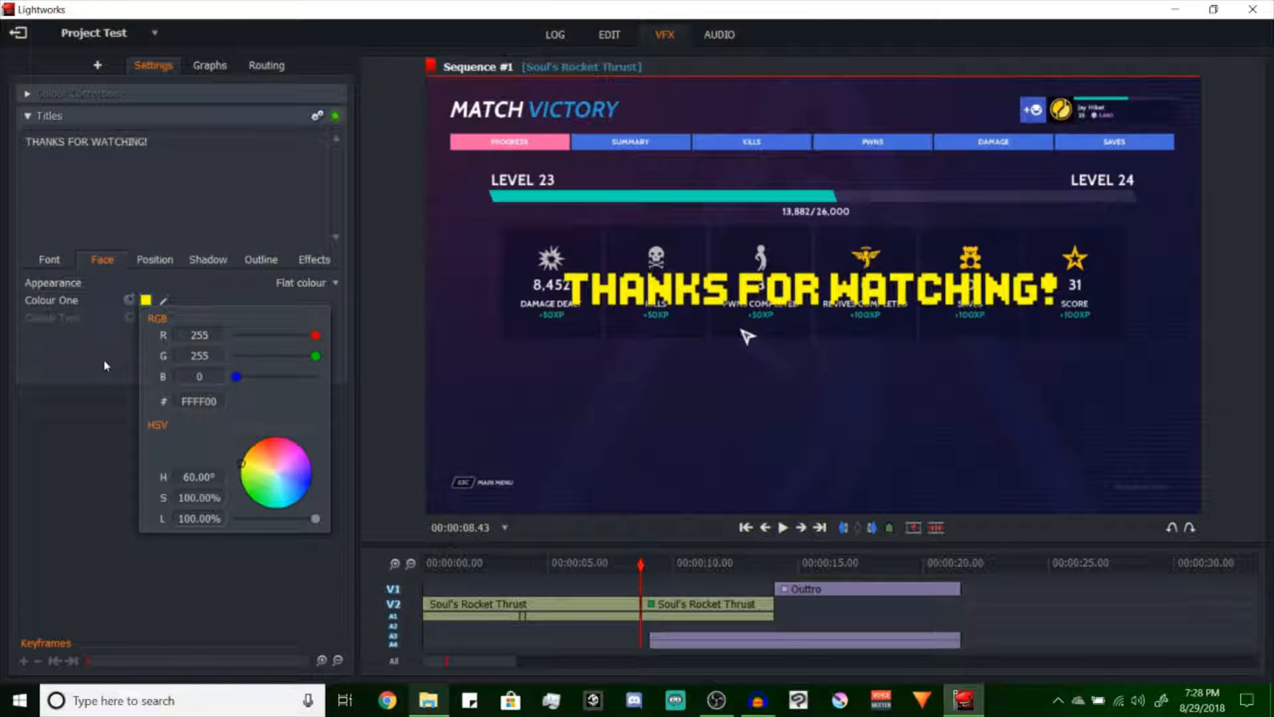
{"action": "left_click", "coordinate": [154, 259]}
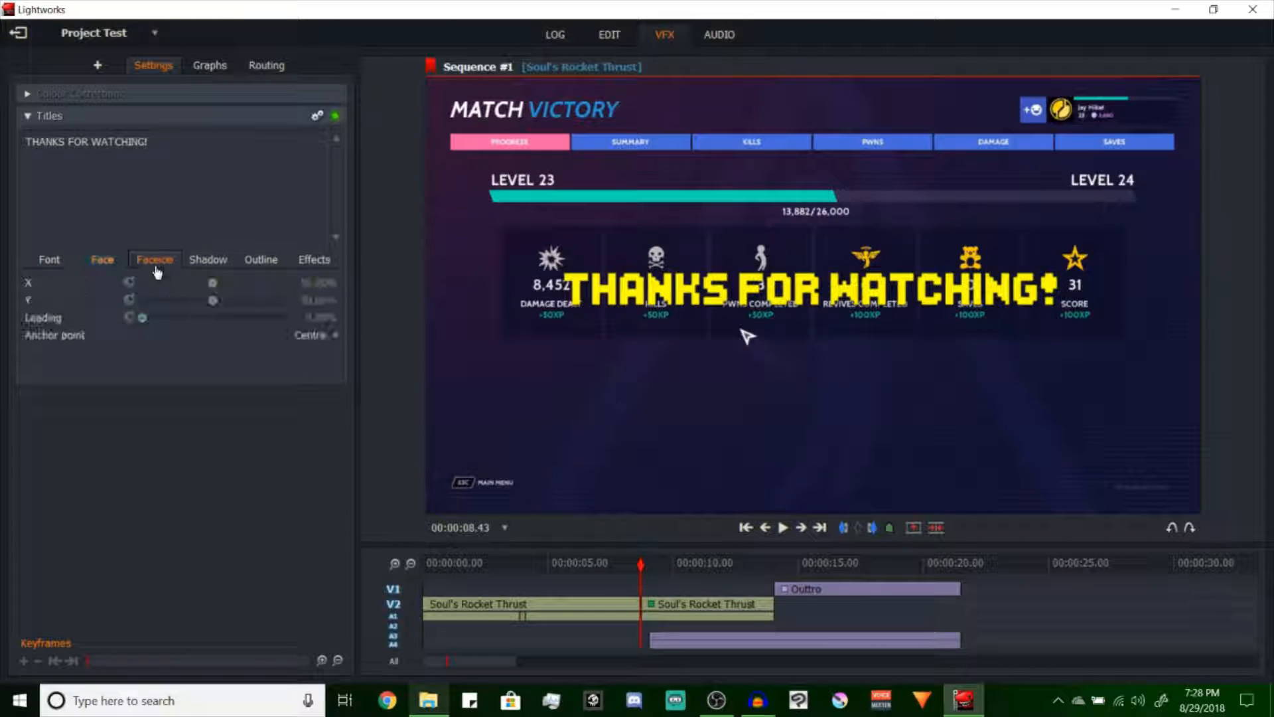
{"action": "left_click_drag", "start_coordinate": [213, 300], "coordinate": [258, 300]}
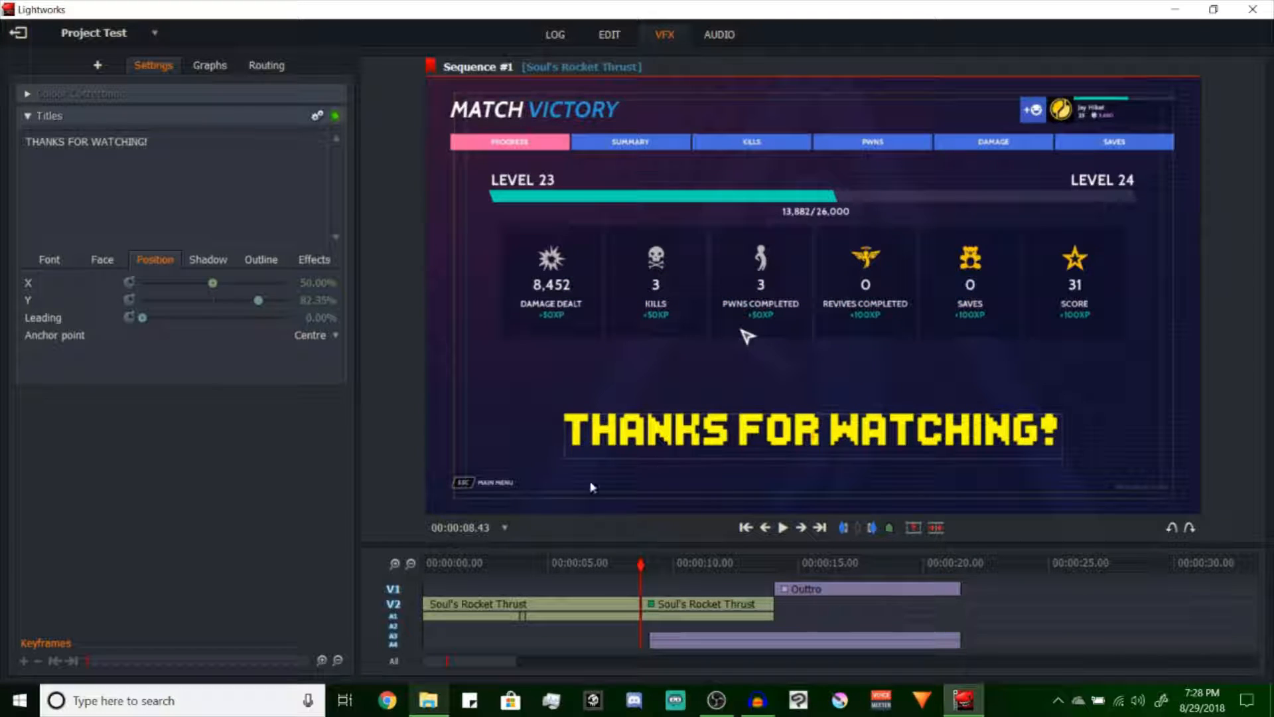
Return to the editing workspace and delete the empty section after the end of Outtro, from 00:00:21.28 to the sequence's end
{"action": "left_click_drag", "start_coordinate": [653, 572], "coordinate": [784, 548]}
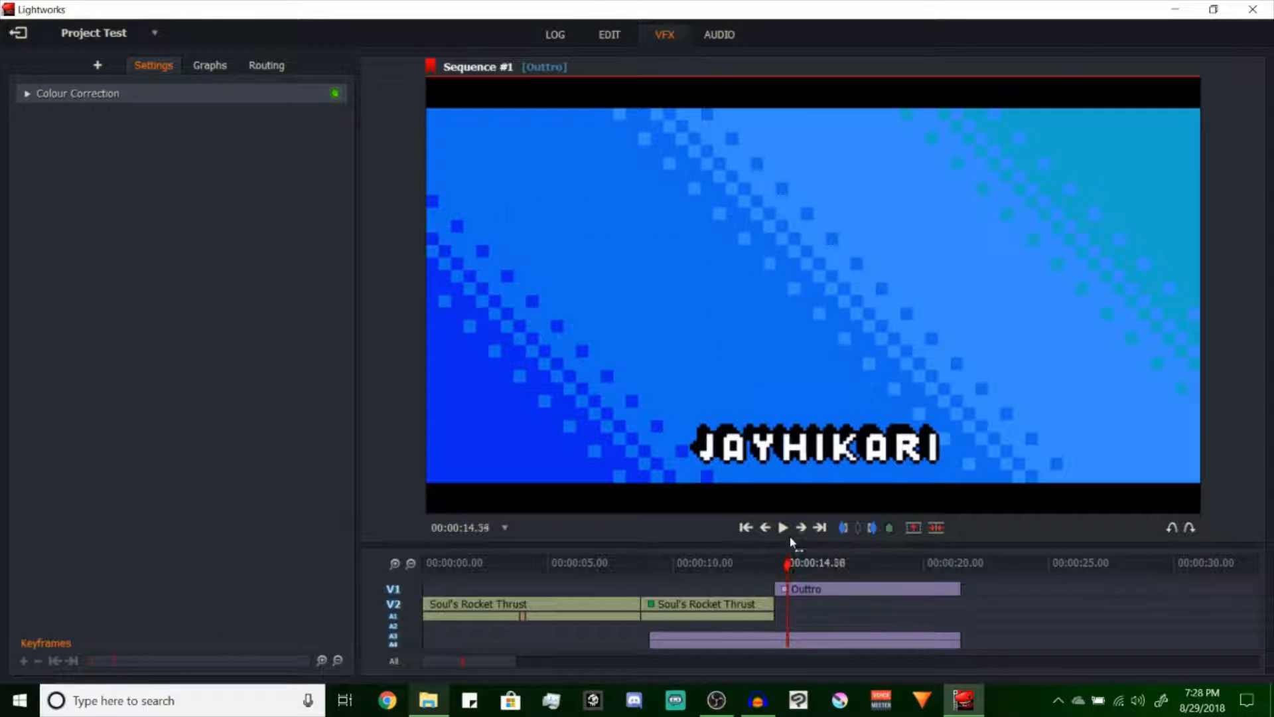
{"action": "left_click", "coordinate": [606, 42]}
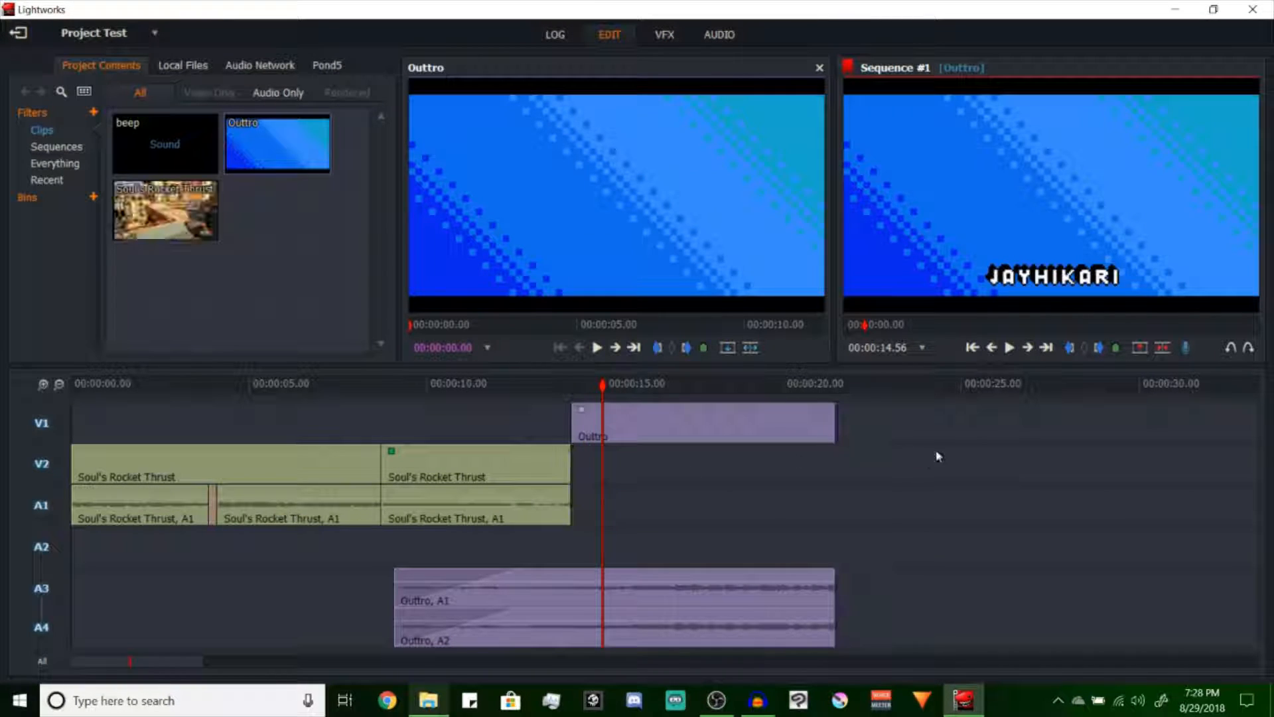
{"action": "scroll", "coordinate": [952, 421], "scroll_direction": "down", "scroll_amount": 4}
{"action": "left_click", "coordinate": [595, 401]}
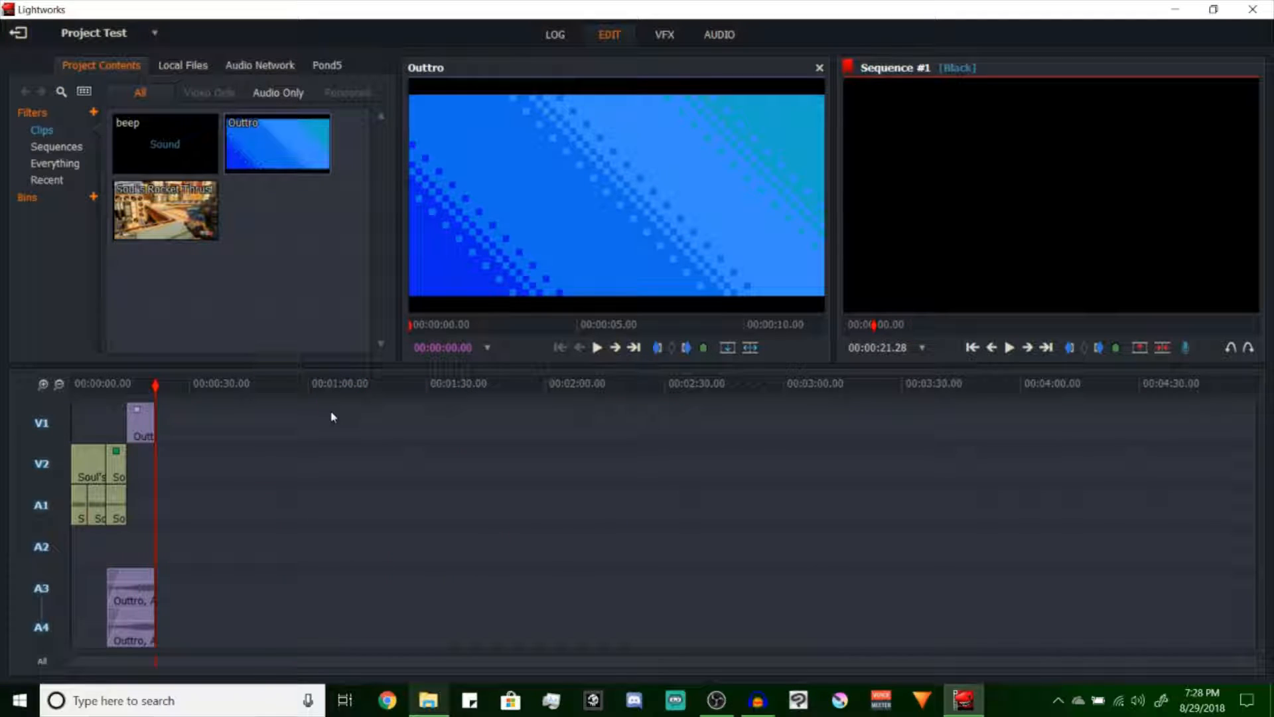
{"action": "key", "text": "End"}
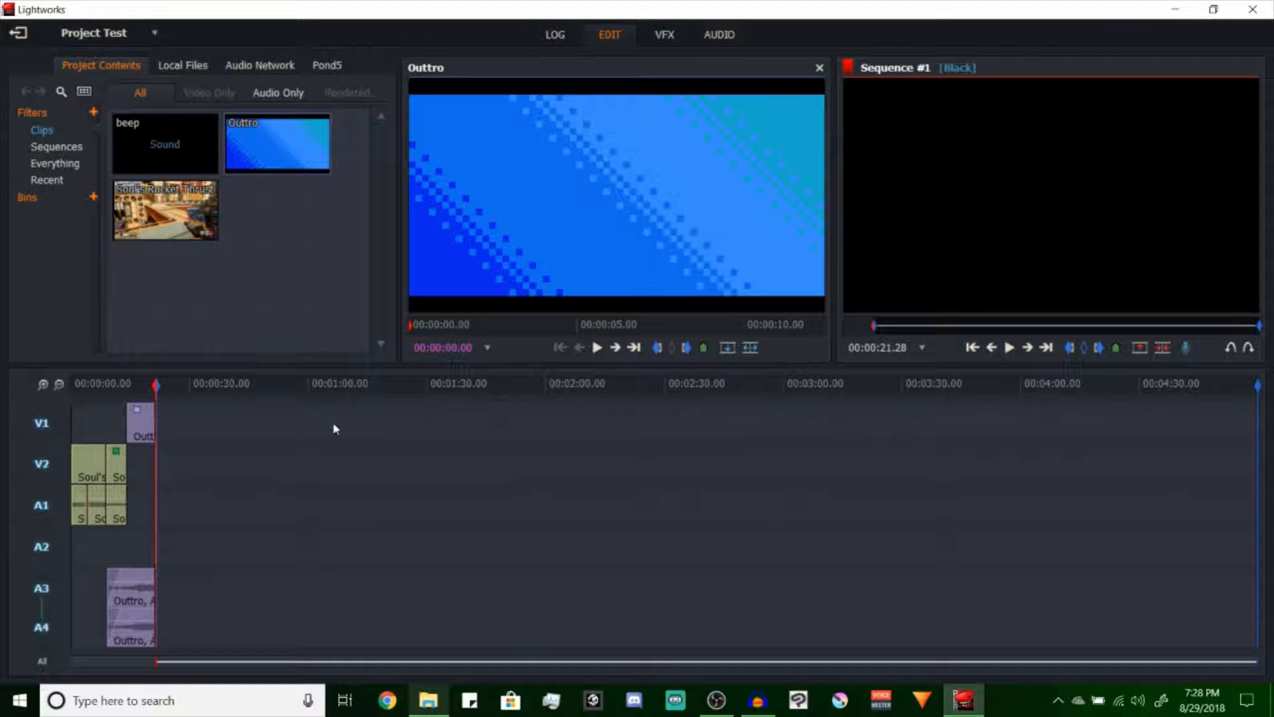
{"action": "key", "text": "Delete"}
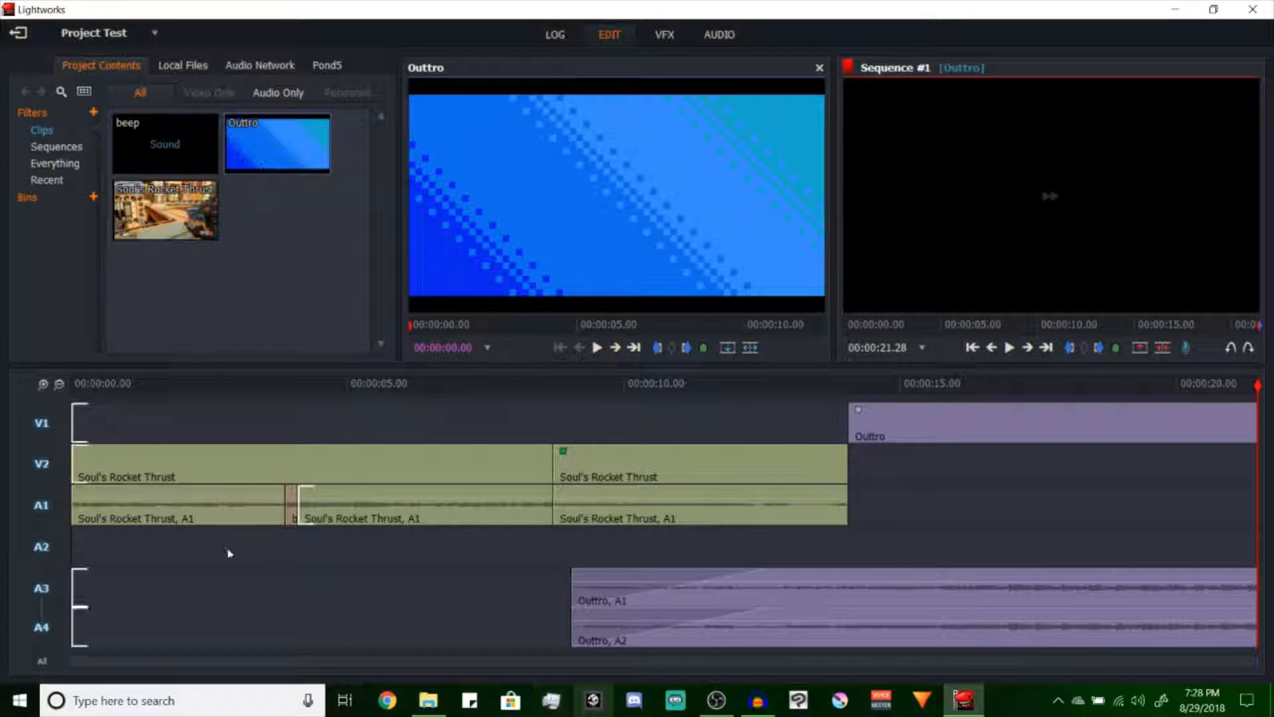
Play the sequence from its start to 00:00:05.17 and load the Soul's Rocket Thrust clip into the source viewer
{"action": "key", "text": "space"}
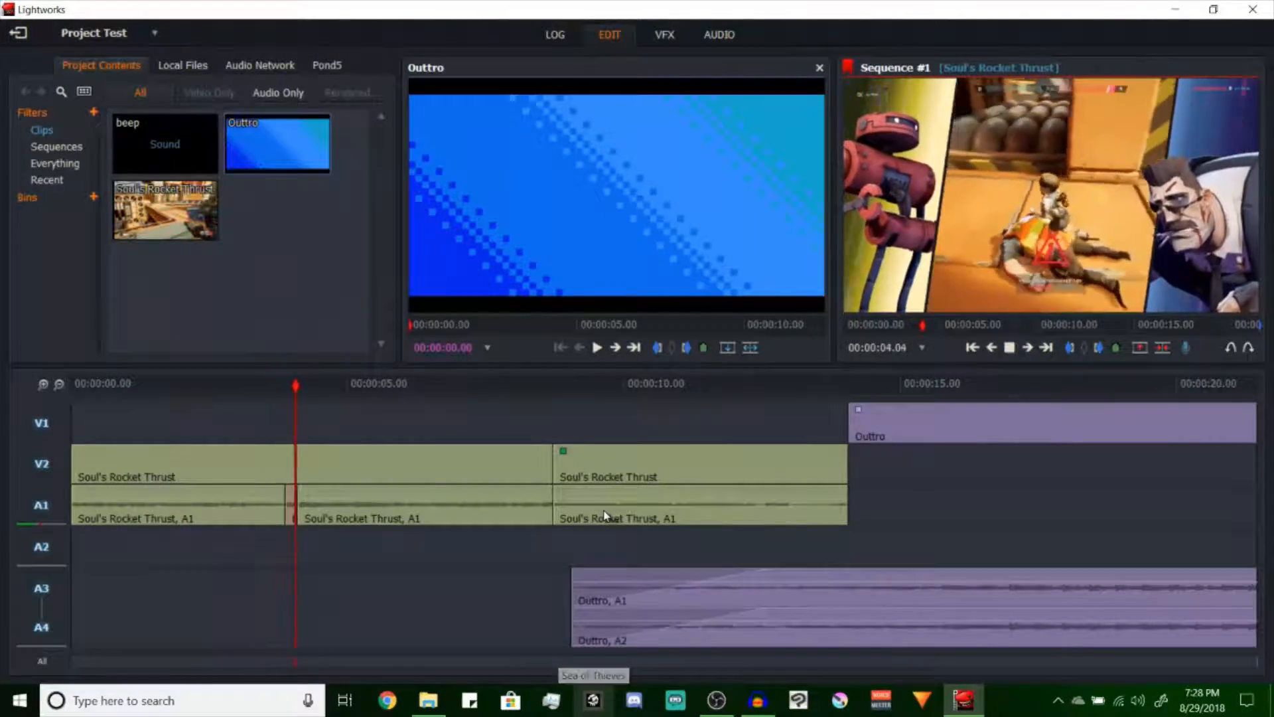
{"action": "key", "text": "space"}
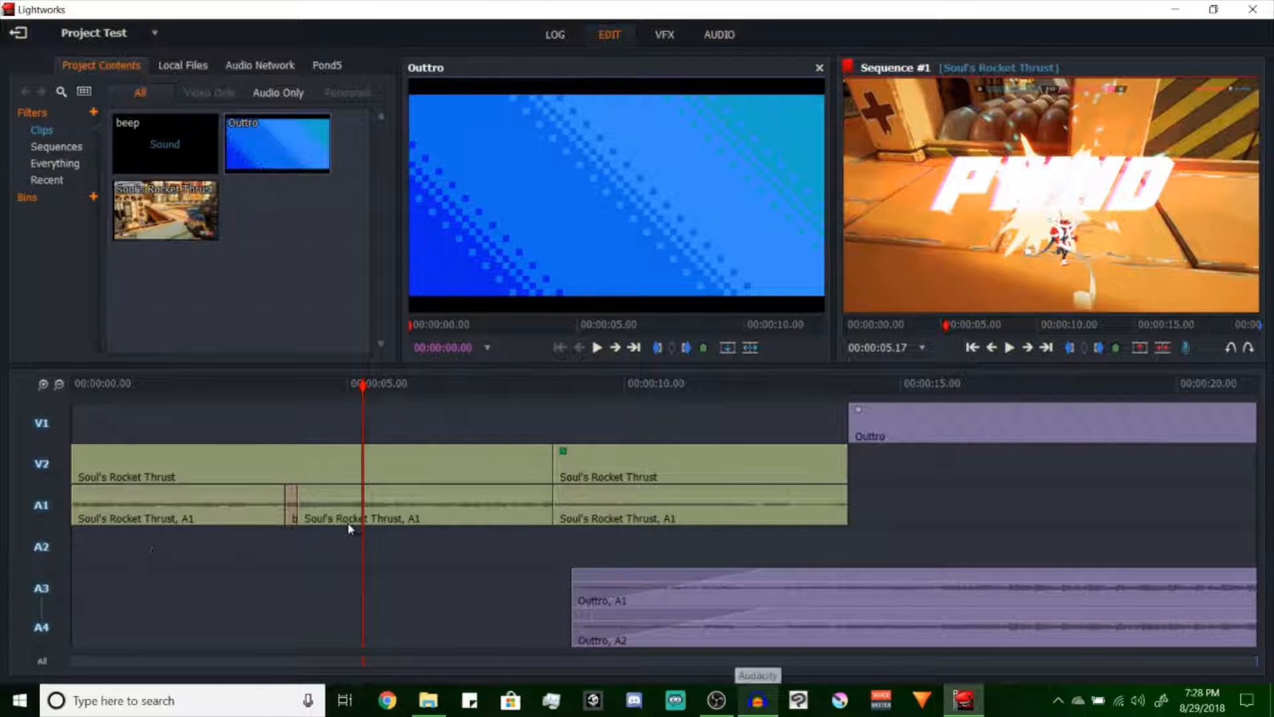
{"action": "left_click", "coordinate": [201, 212]}
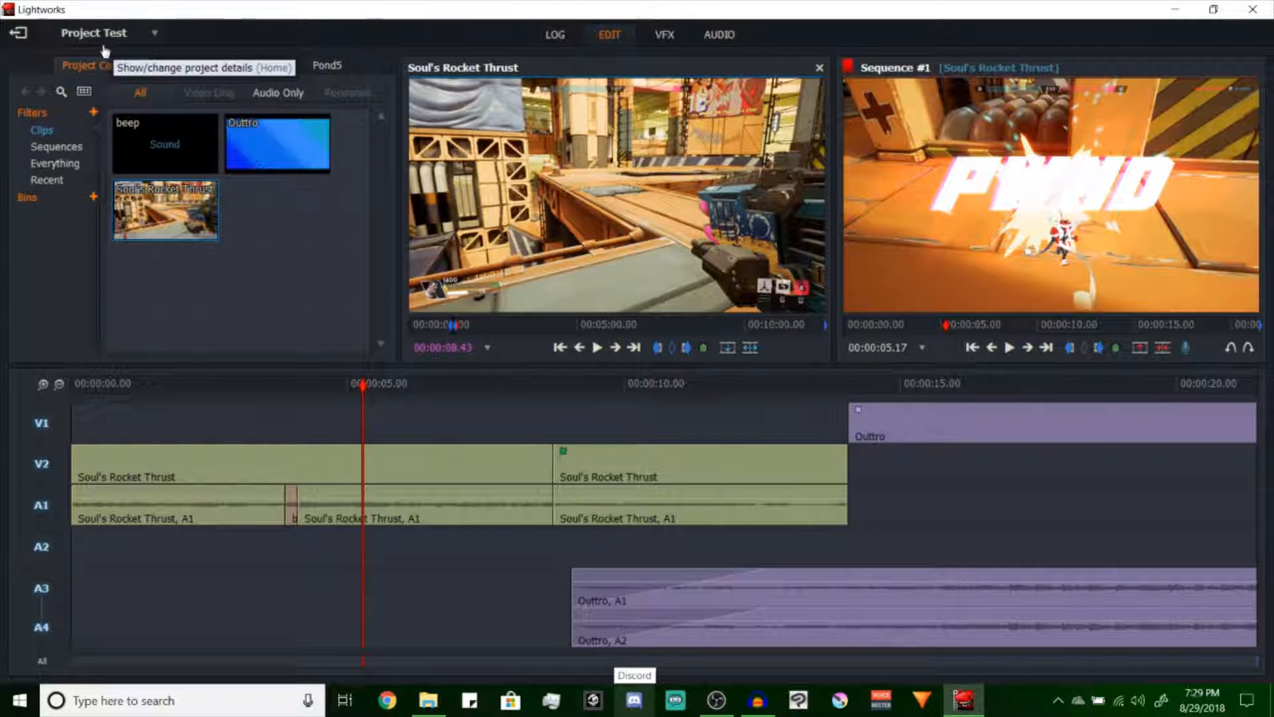
Set up a YouTube export of Sequence #1 with a 720p size and the whole sequence as region
{"action": "right_click", "coordinate": [488, 568]}
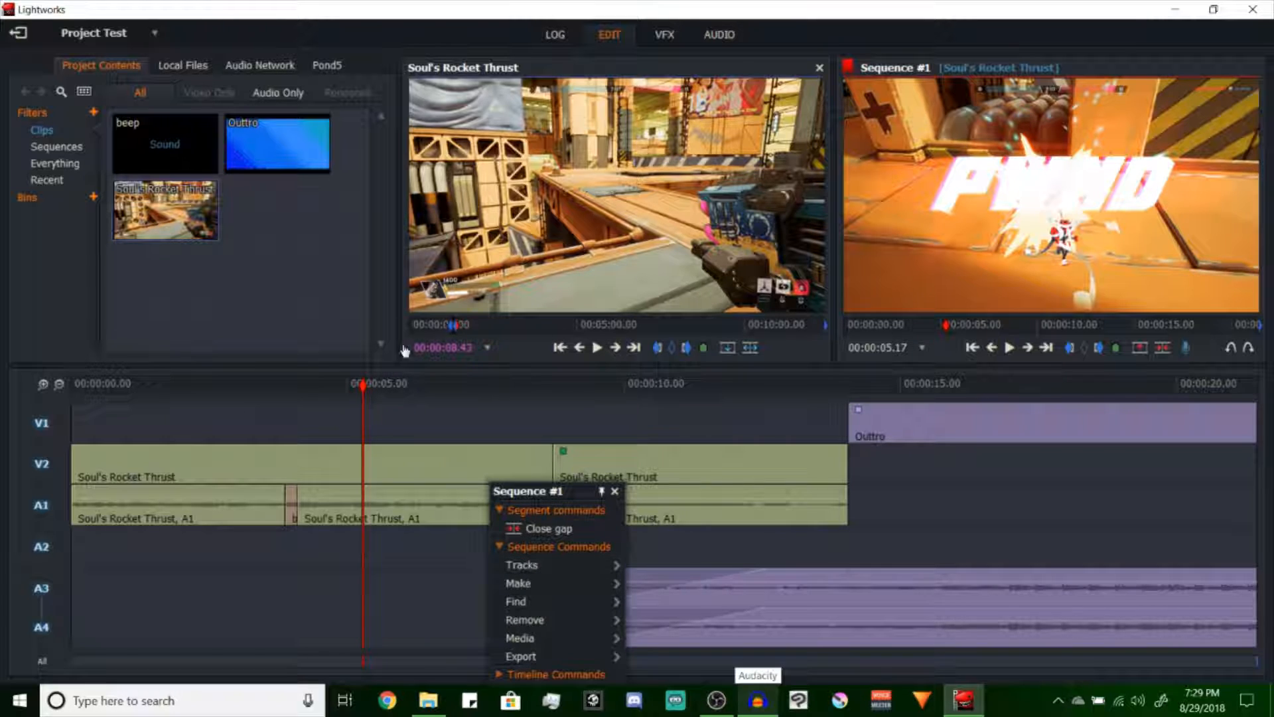
{"action": "left_click", "coordinate": [531, 657]}
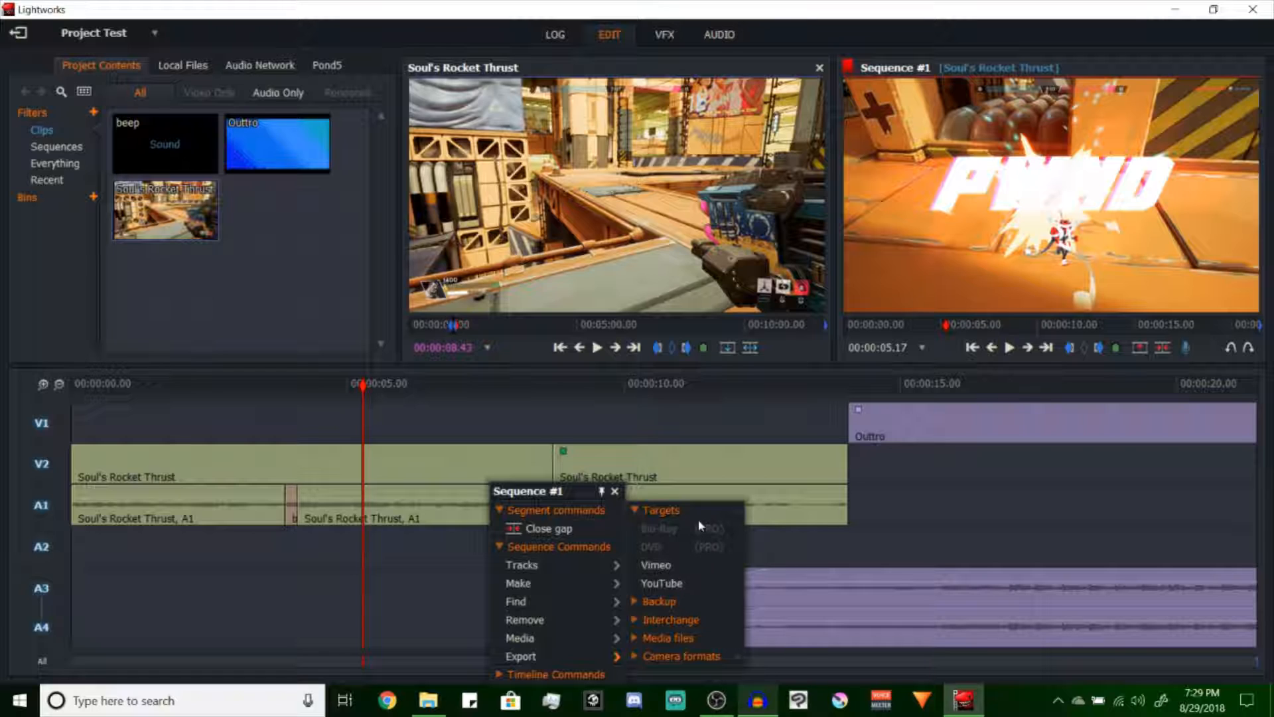
{"action": "left_click", "coordinate": [673, 584]}
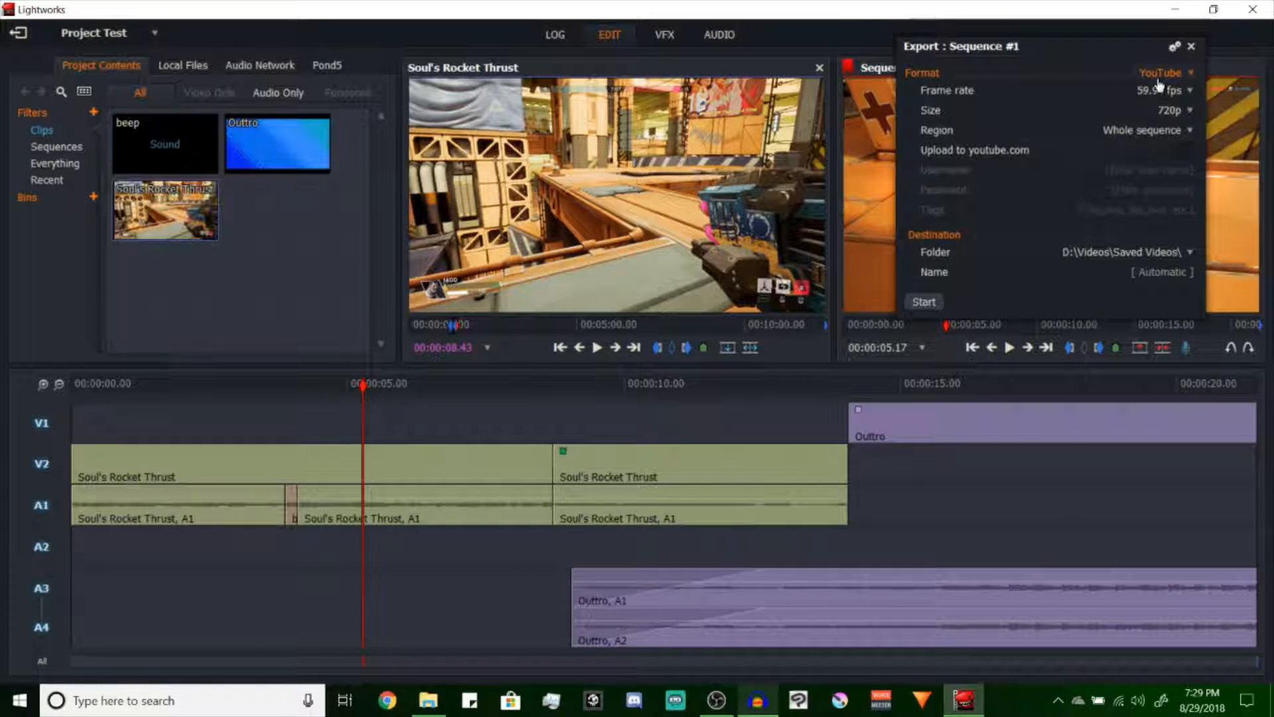
{"action": "left_click", "coordinate": [1181, 113]}
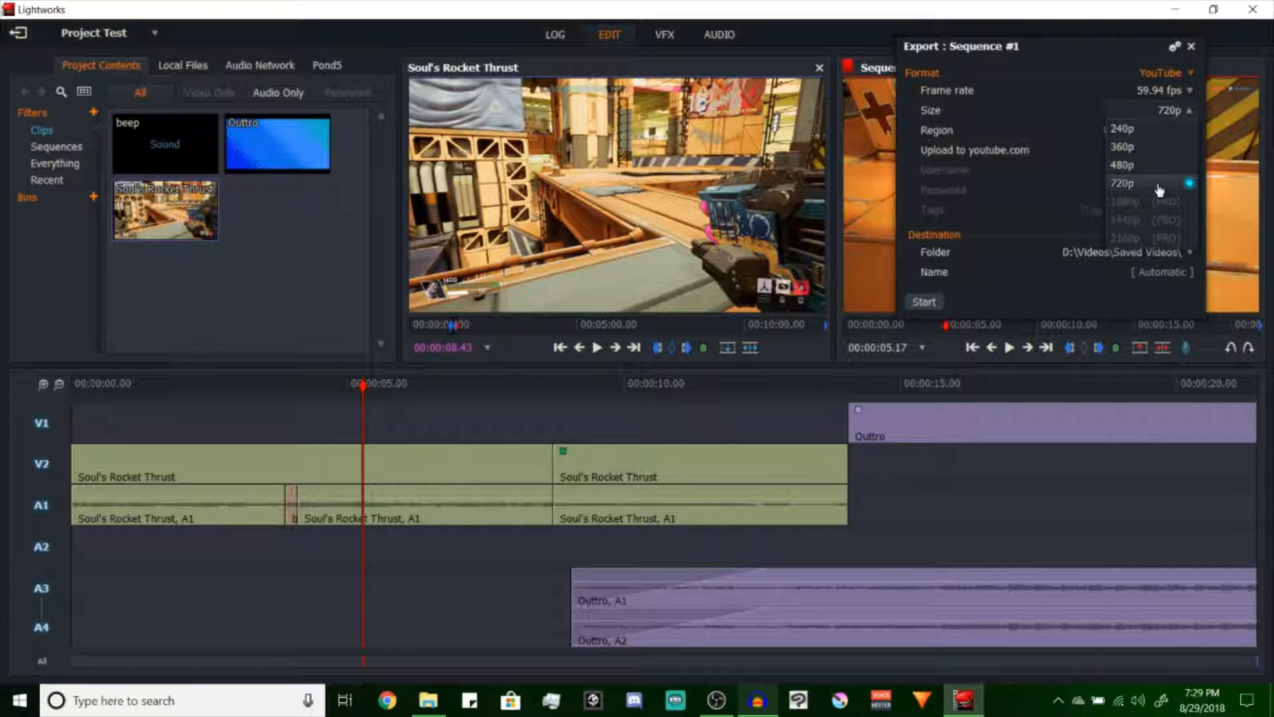
{"action": "left_click", "coordinate": [1169, 114]}
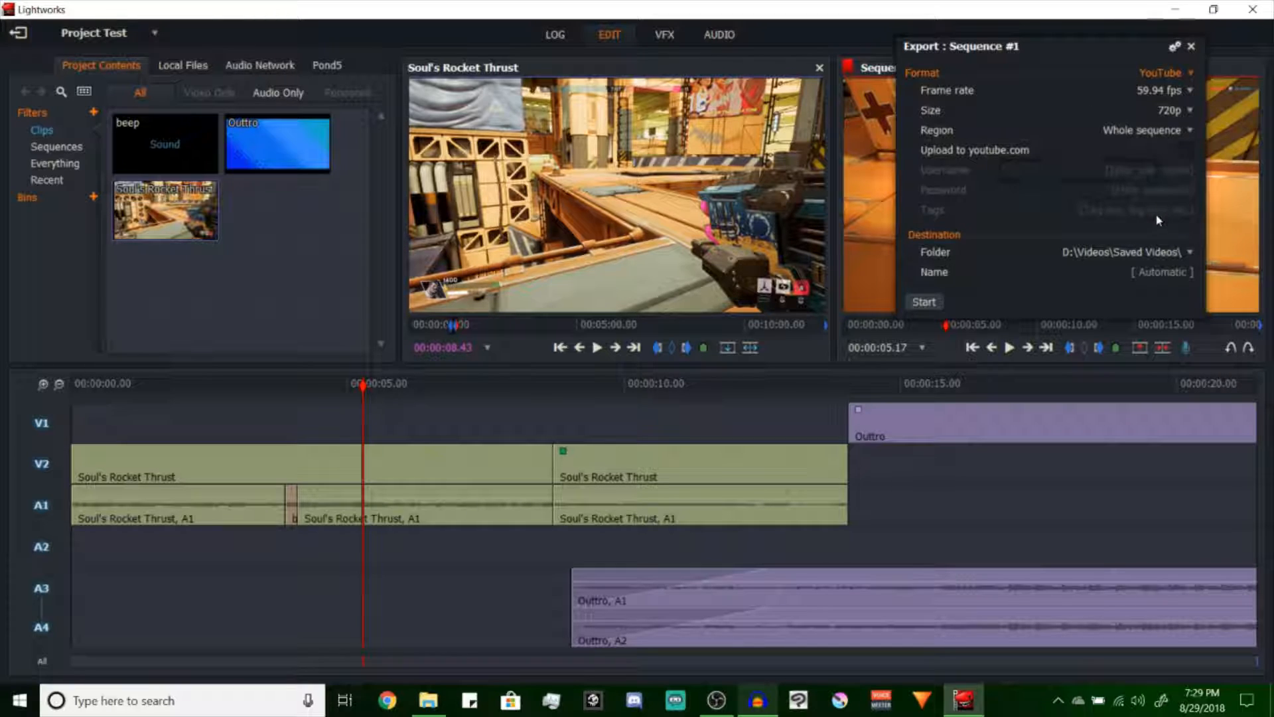
{"action": "left_click", "coordinate": [1169, 131]}
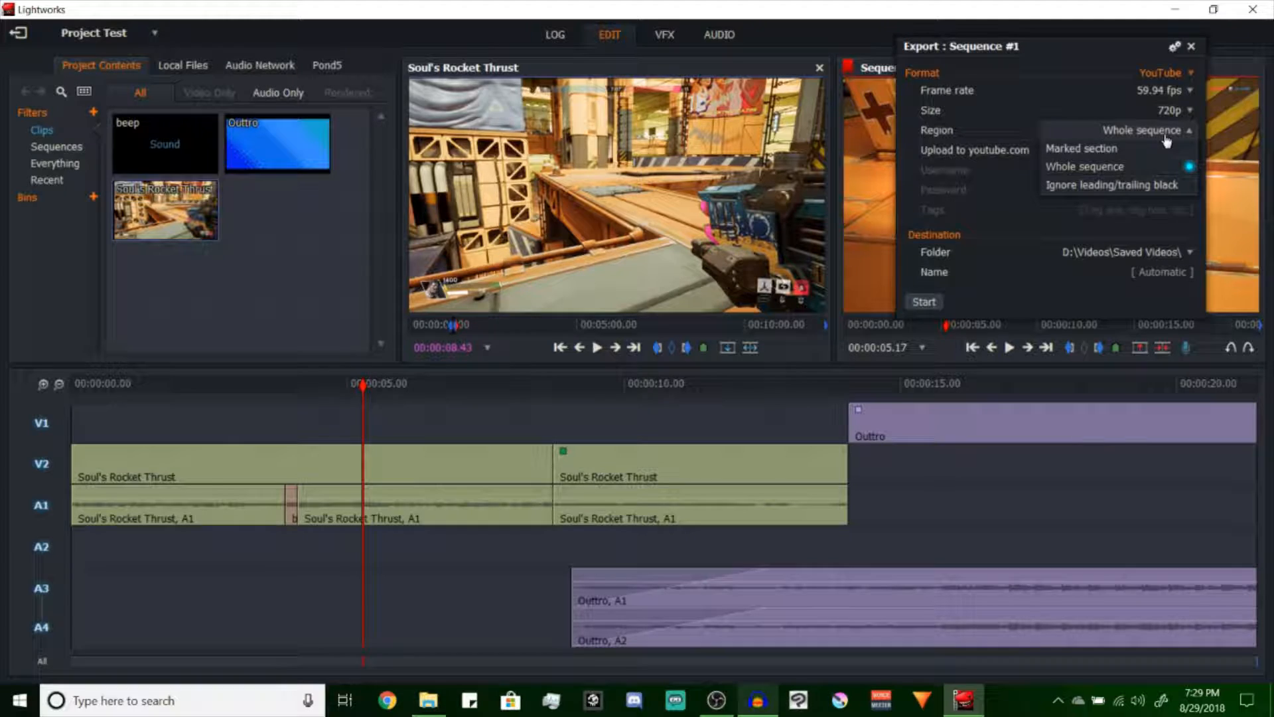
{"action": "left_click", "coordinate": [1138, 126]}
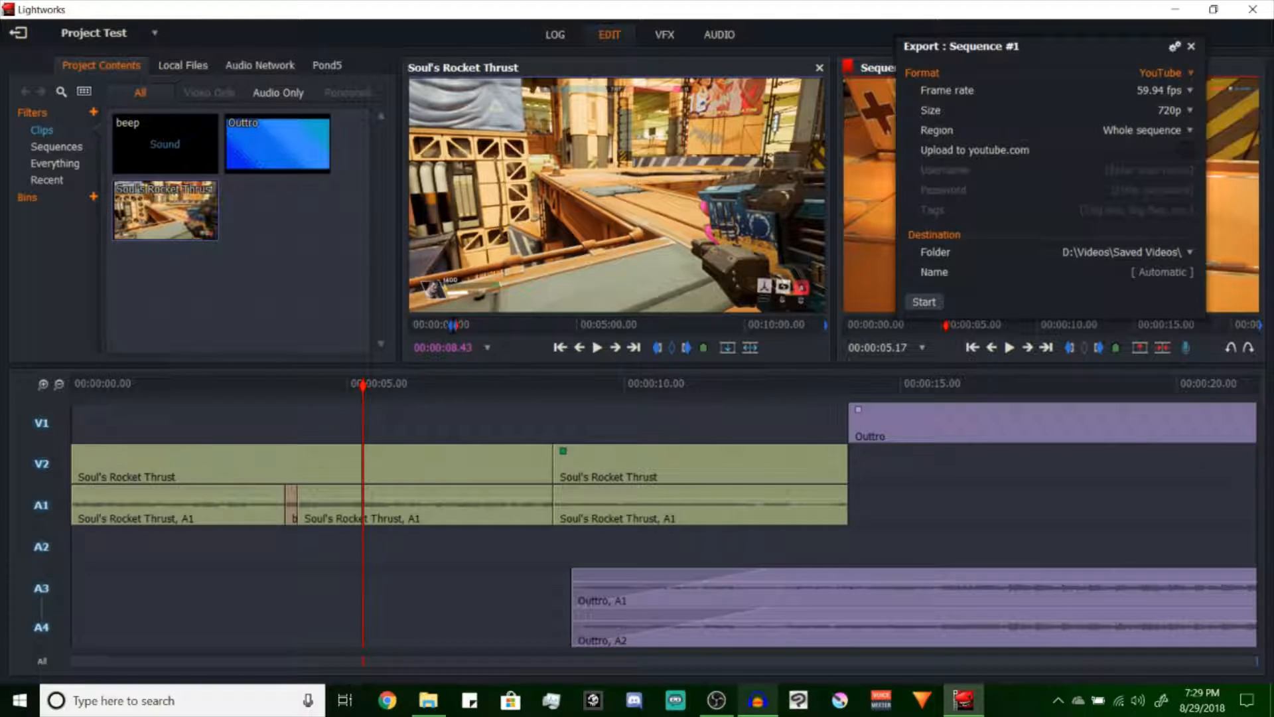
Export the sequence to D:\Videos\Saved Videos\ under the name Test Lightworks and close the export settings
{"action": "left_click", "coordinate": [1147, 255]}
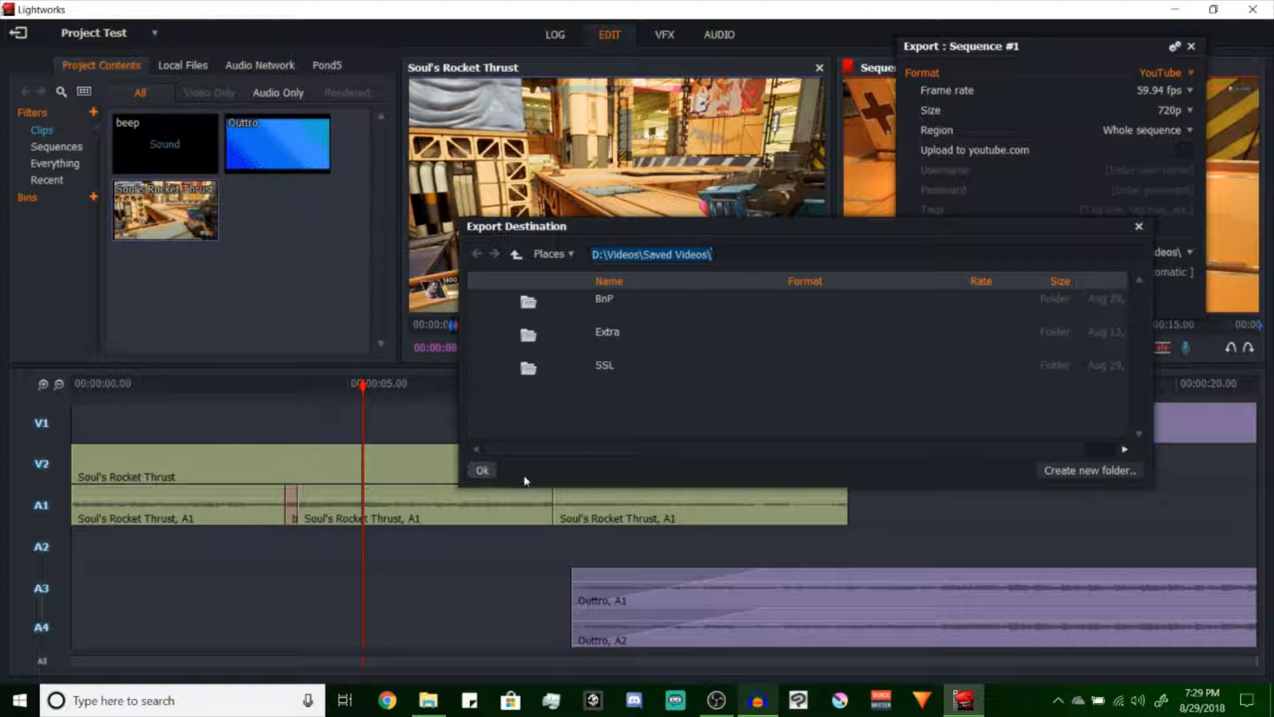
{"action": "left_click", "coordinate": [483, 471]}
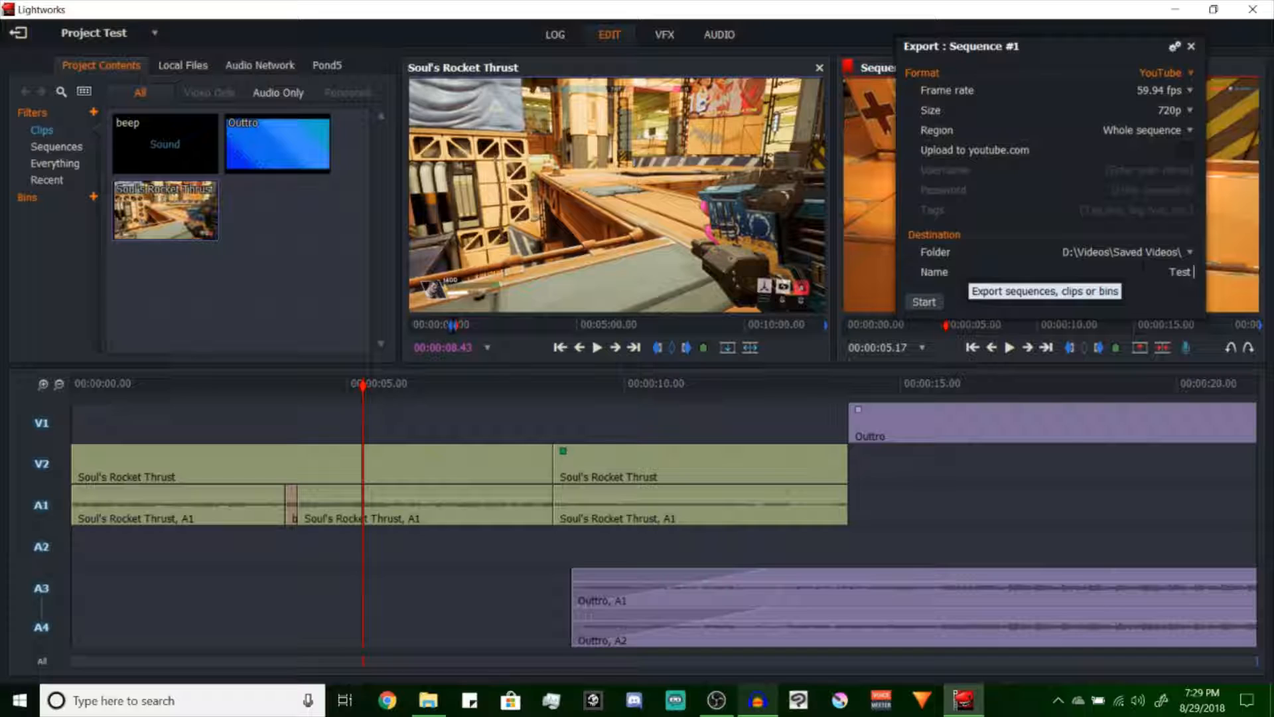
{"action": "type", "text": "Test Lightworks"}
{"action": "left_click", "coordinate": [919, 304]}
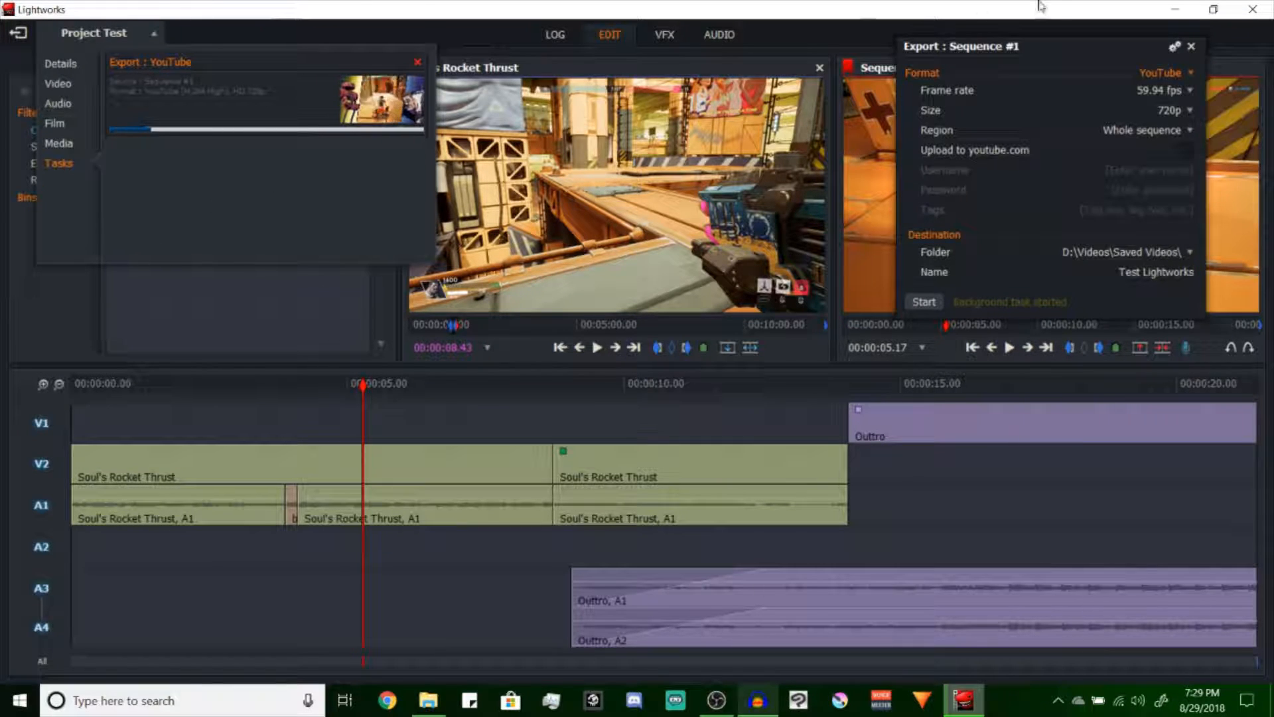
{"action": "left_click", "coordinate": [1191, 47]}
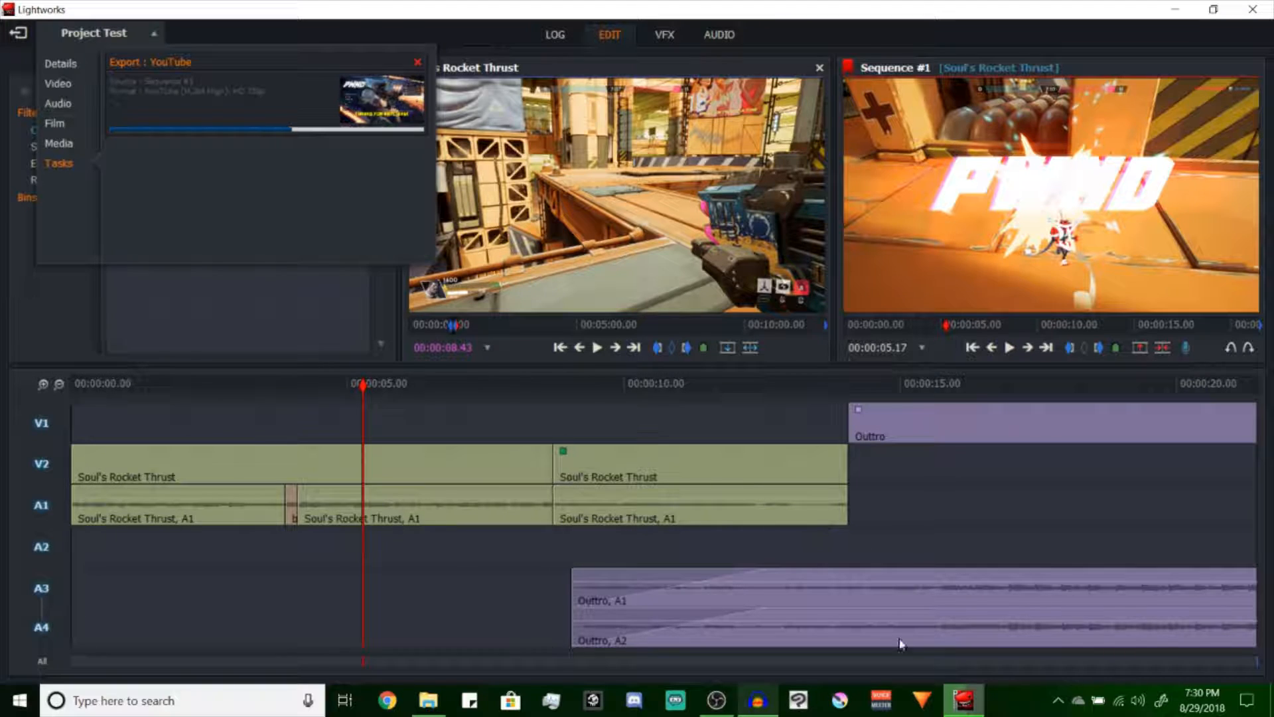
Switch to HitFilm Express and look over the saved projects that can be opened, without loading one
{"action": "left_click", "coordinate": [926, 703]}
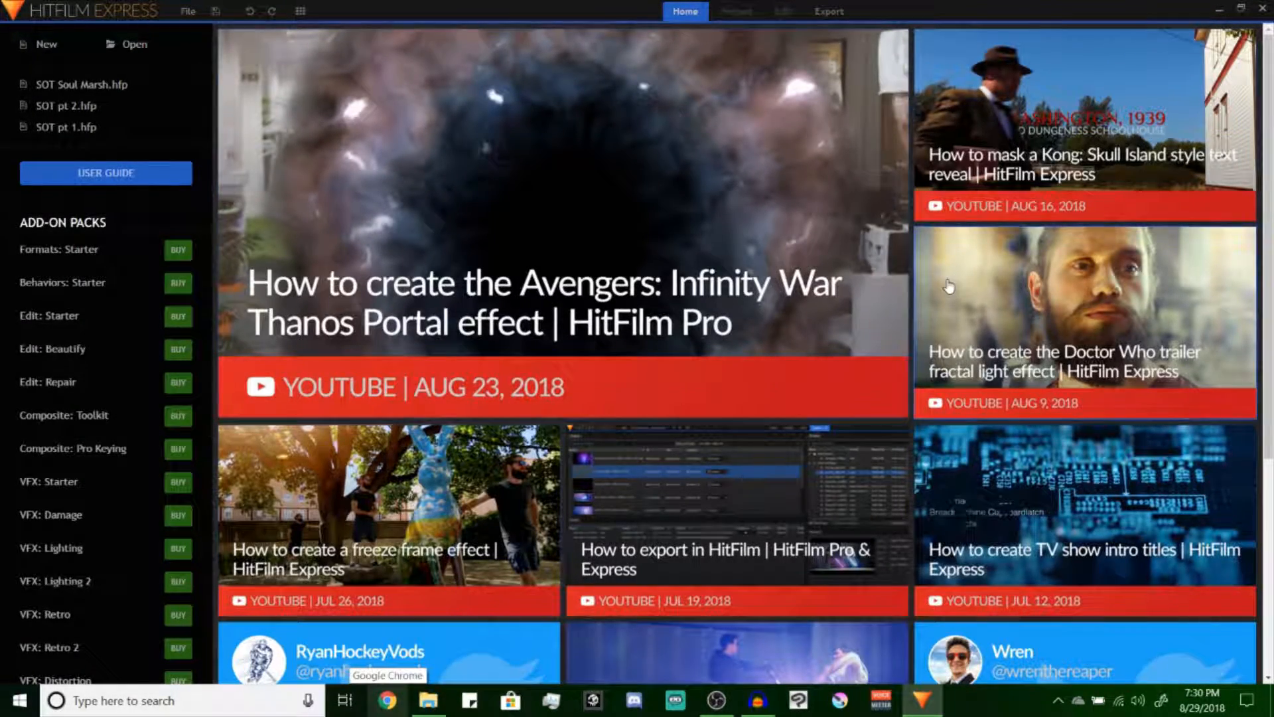
{"action": "scroll", "coordinate": [63, 104], "scroll_direction": "down", "scroll_amount": 7}
{"action": "scroll", "coordinate": [63, 104], "scroll_direction": "up", "scroll_amount": 7}
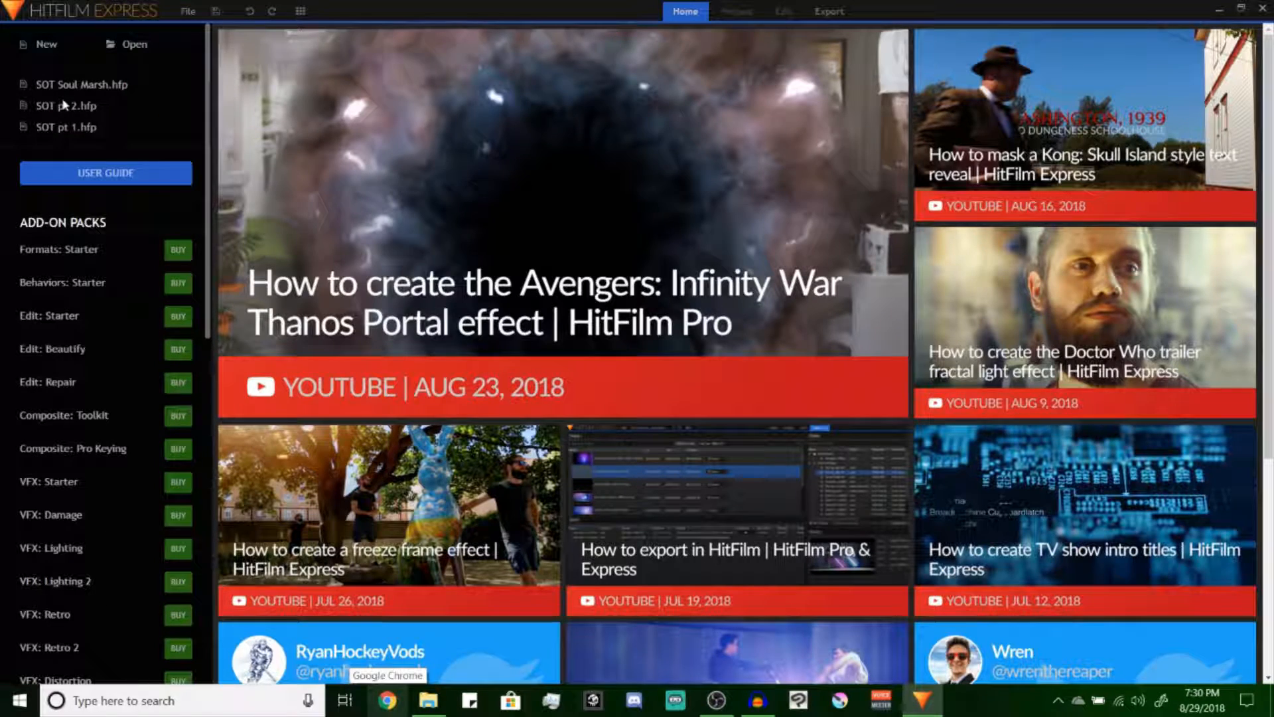
{"action": "left_click", "coordinate": [131, 44]}
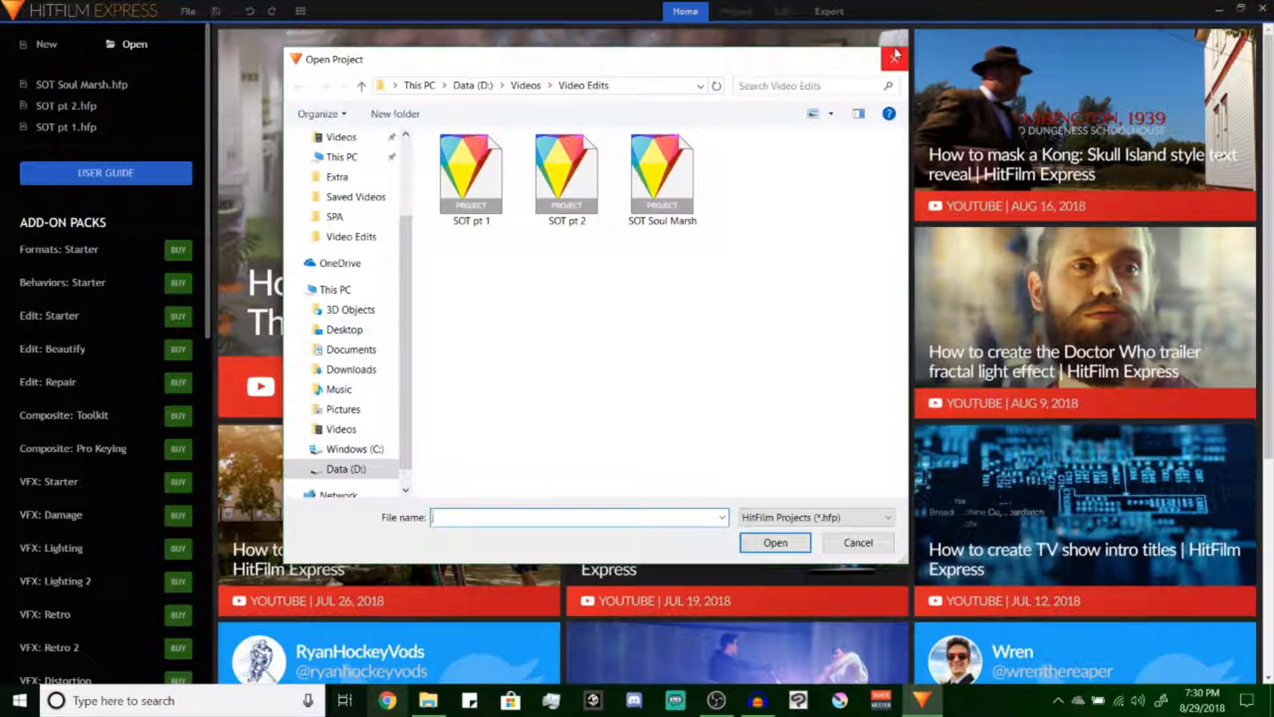
{"action": "key", "text": "Escape"}
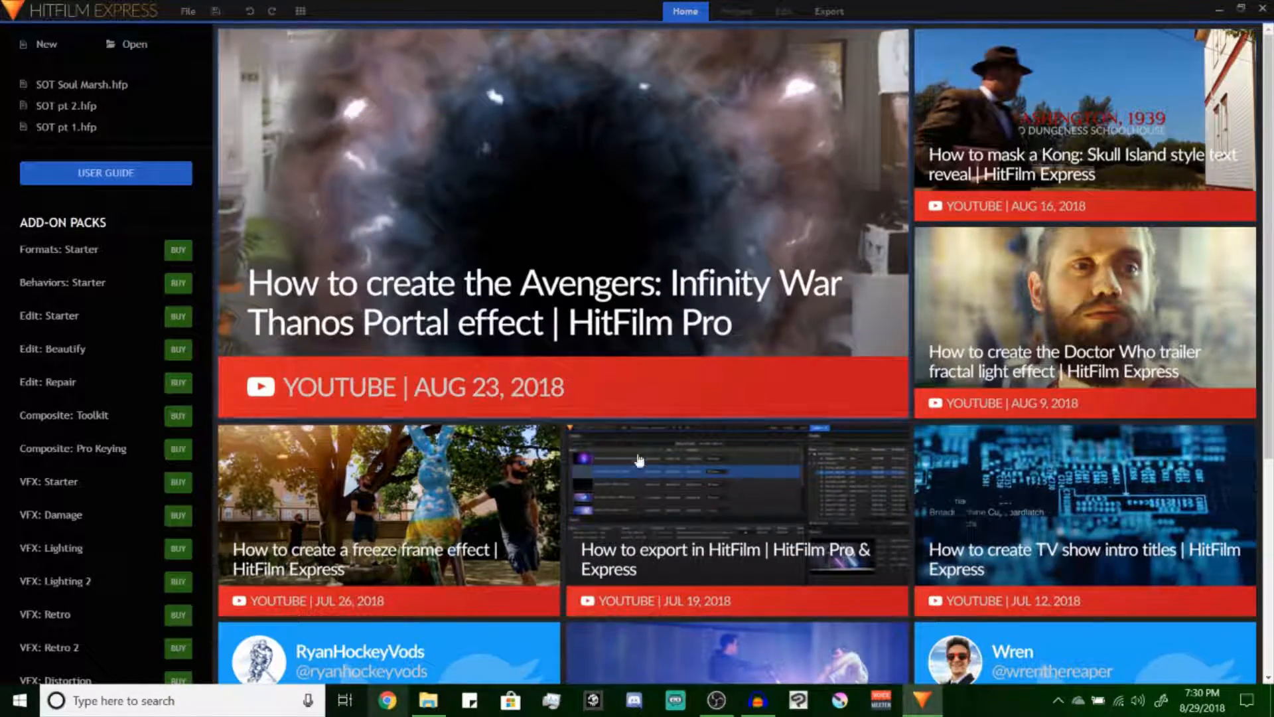
Look through the tutorial videos and posts in the home screen's feed
{"action": "scroll", "coordinate": [684, 396], "scroll_direction": "down", "scroll_amount": 3}
{"action": "scroll", "coordinate": [822, 297], "scroll_direction": "up", "scroll_amount": 2}
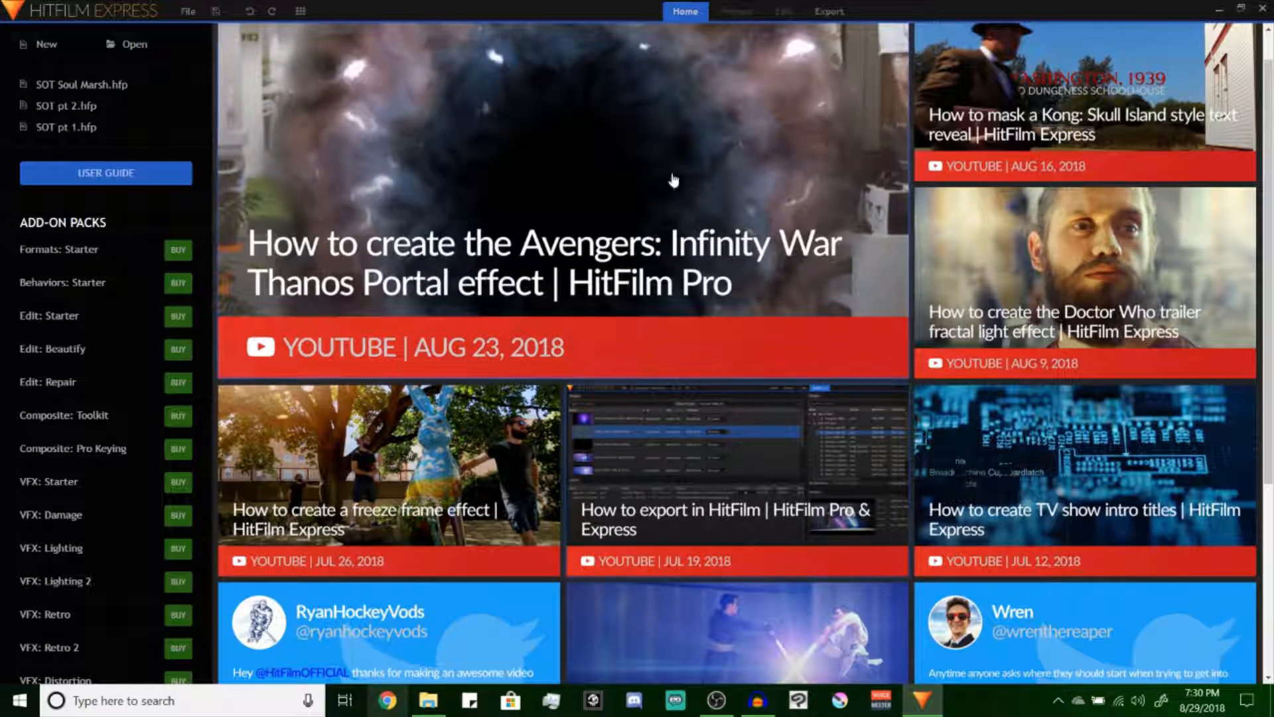
{"action": "scroll", "coordinate": [674, 378], "scroll_direction": "up", "scroll_amount": 1}
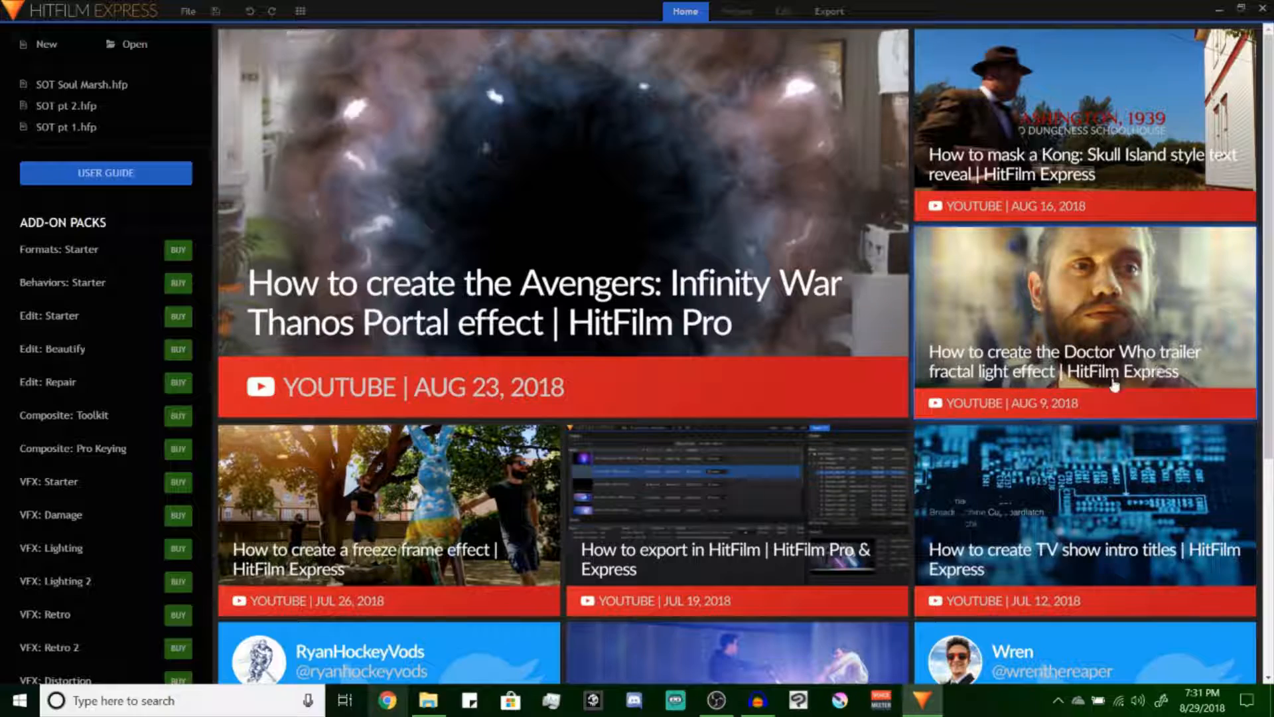
{"action": "scroll", "coordinate": [1128, 383], "scroll_direction": "down", "scroll_amount": 3}
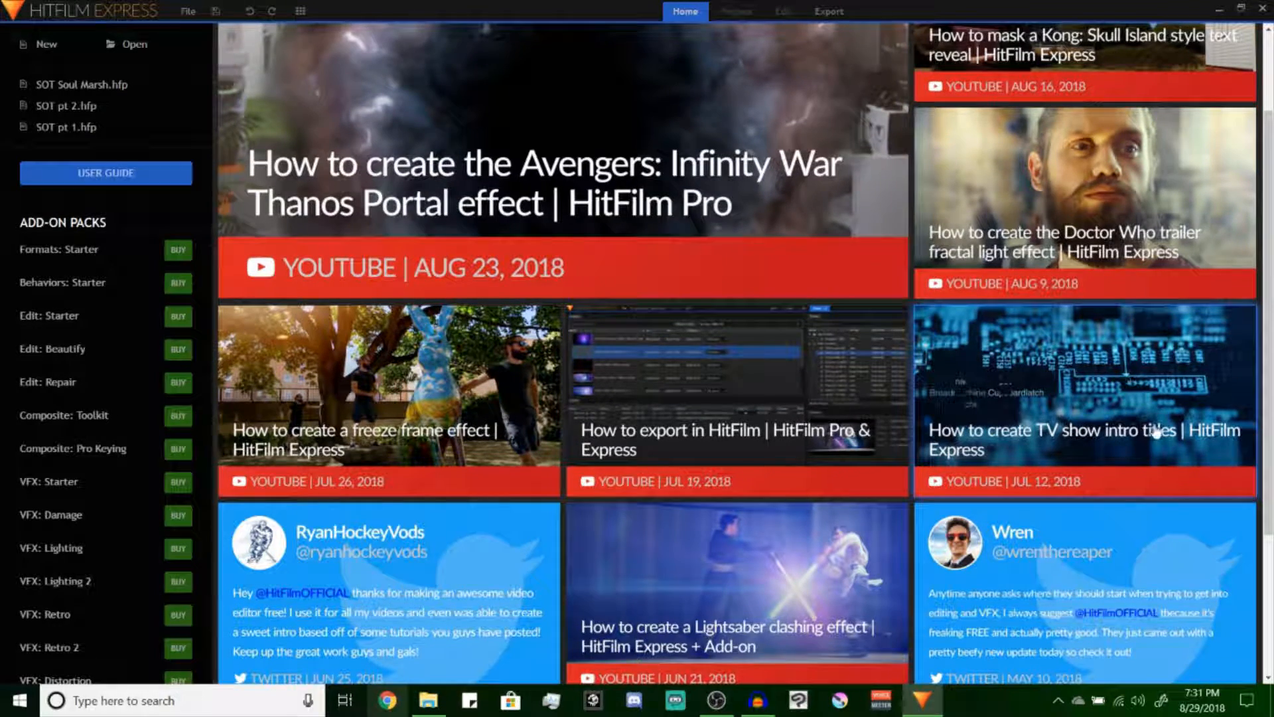
{"action": "scroll", "coordinate": [710, 303], "scroll_direction": "up", "scroll_amount": 3}
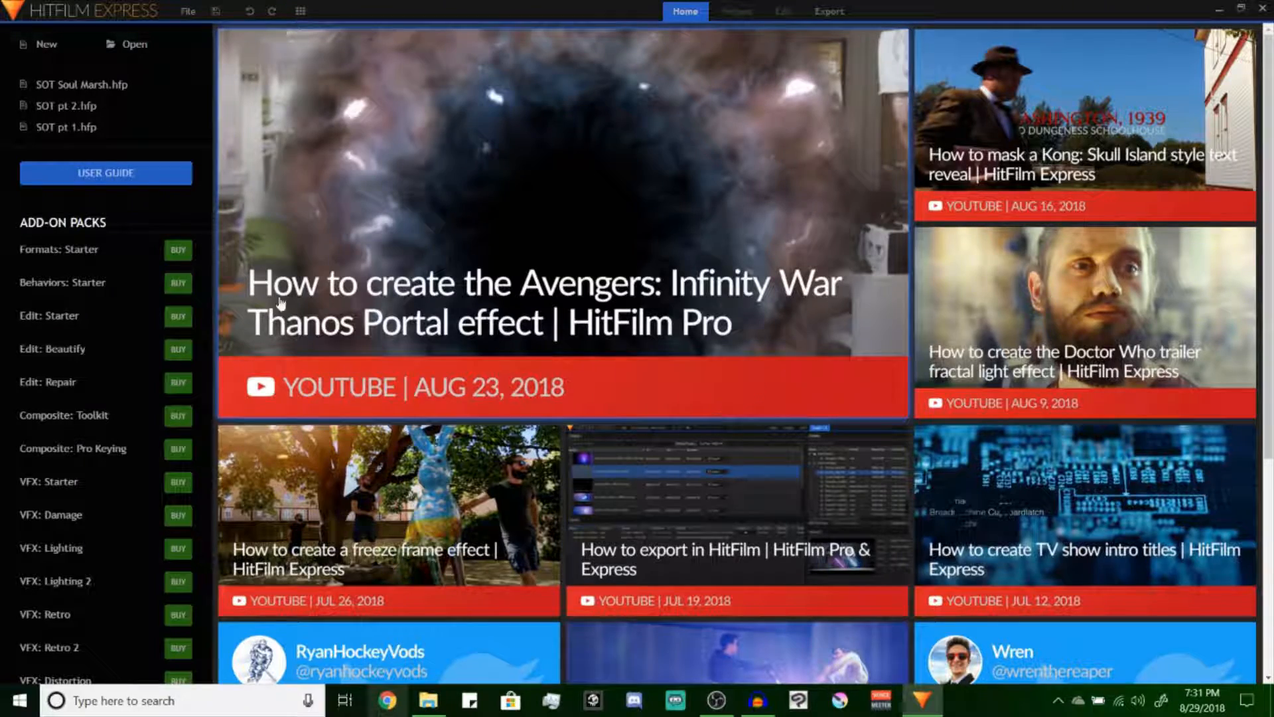
{"action": "scroll", "coordinate": [661, 445], "scroll_direction": "down", "scroll_amount": 8}
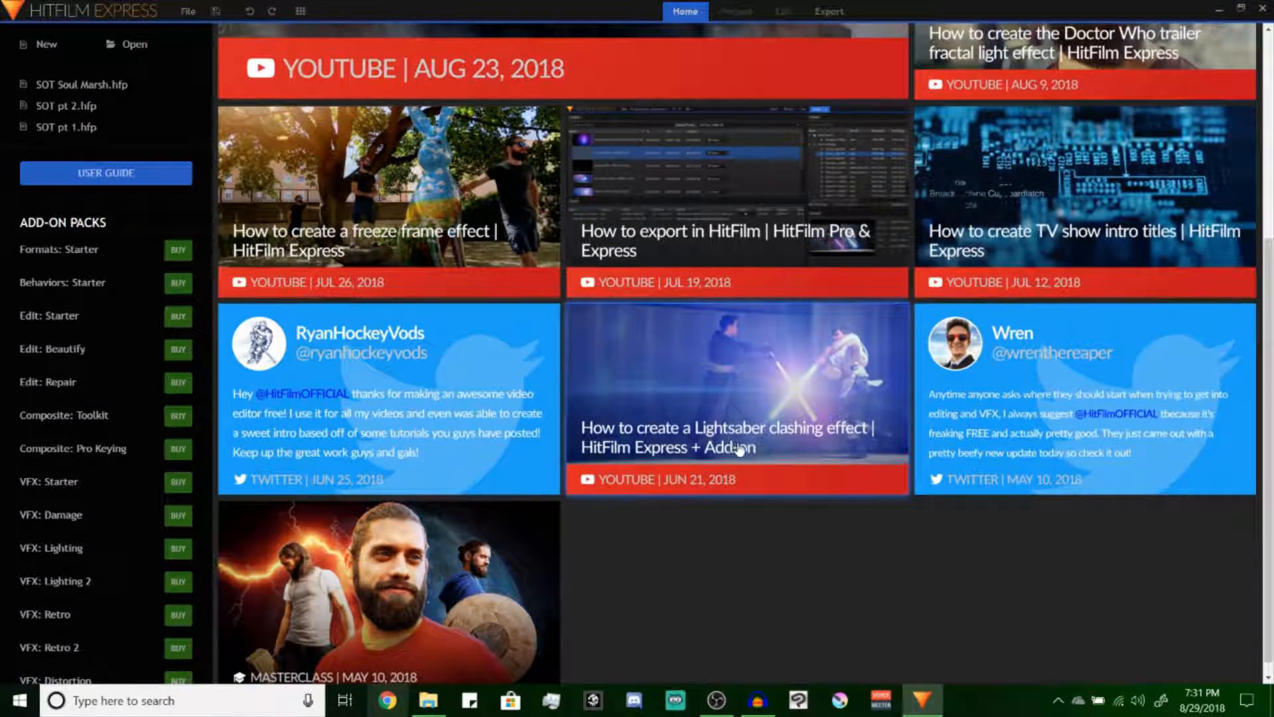
{"action": "scroll", "coordinate": [740, 450], "scroll_direction": "up", "scroll_amount": 8}
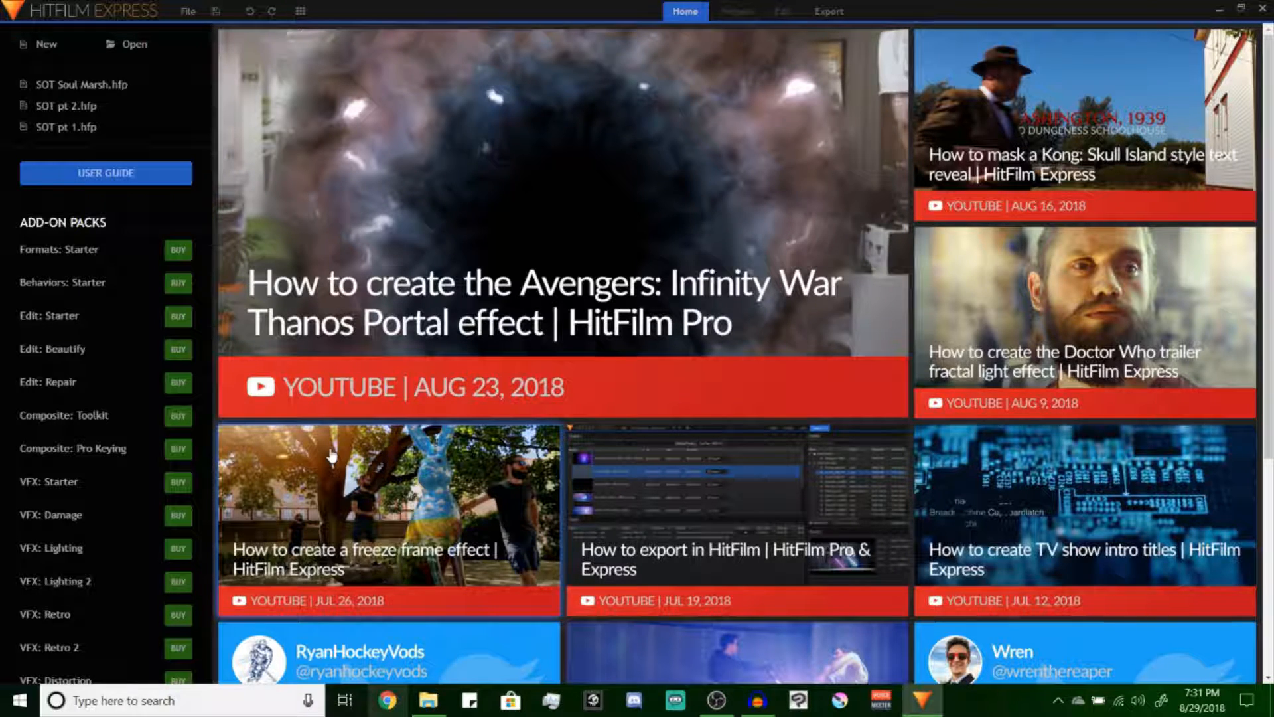
Look through the add-on packs list and open the store page of the 3D: Gunfire pack
{"action": "scroll", "coordinate": [55, 372], "scroll_direction": "down", "scroll_amount": 10}
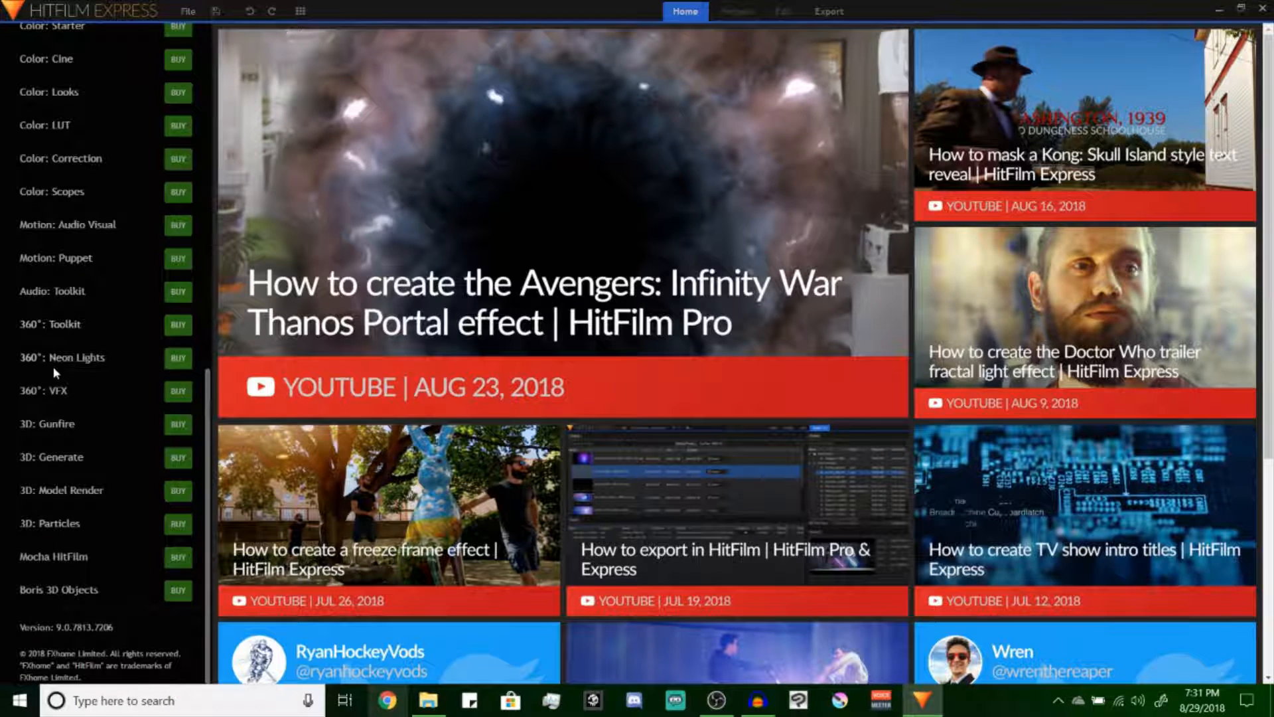
{"action": "scroll", "coordinate": [53, 366], "scroll_direction": "up", "scroll_amount": 10}
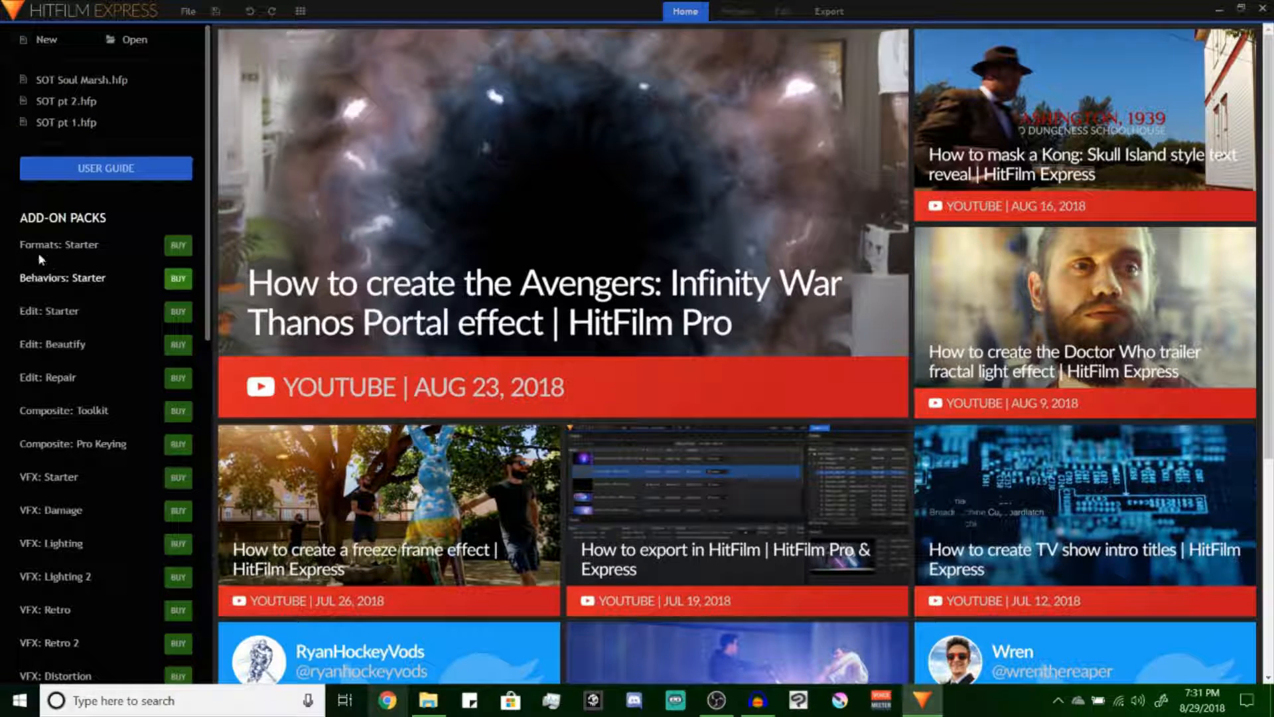
{"action": "scroll", "coordinate": [136, 383], "scroll_direction": "down", "scroll_amount": 2}
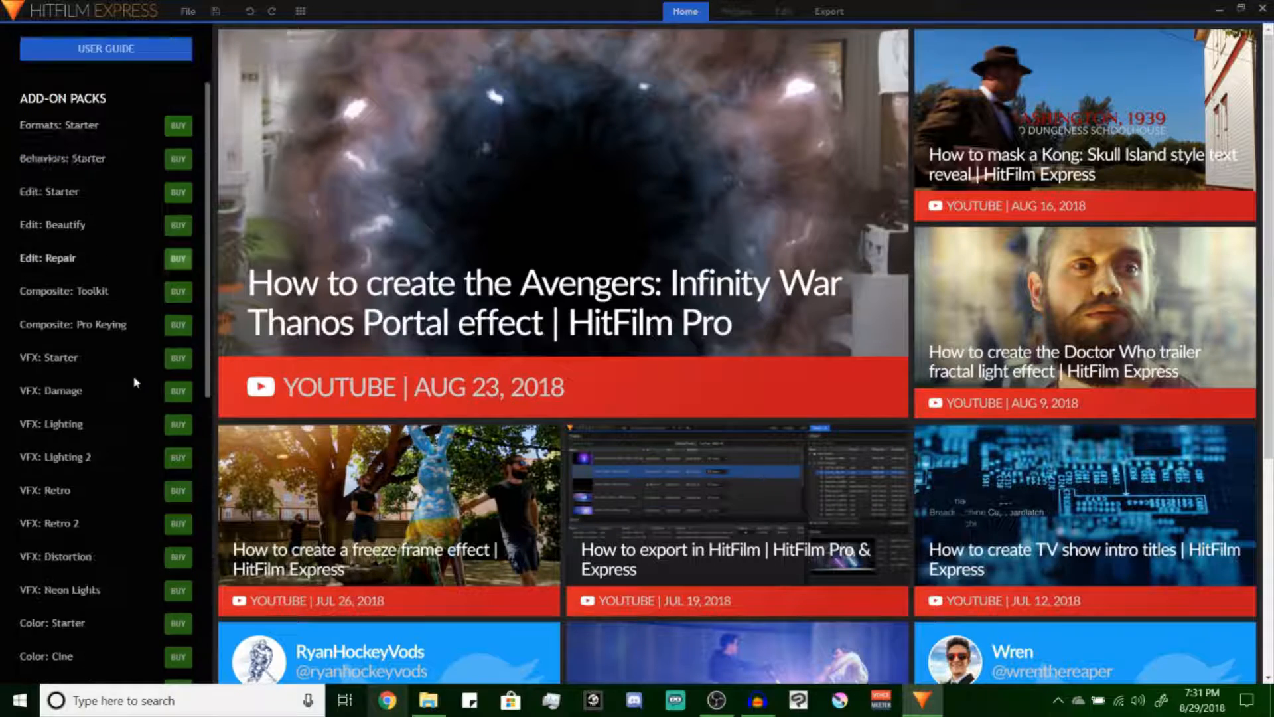
{"action": "scroll", "coordinate": [135, 383], "scroll_direction": "down", "scroll_amount": 3}
{"action": "scroll", "coordinate": [104, 460], "scroll_direction": "down", "scroll_amount": 2}
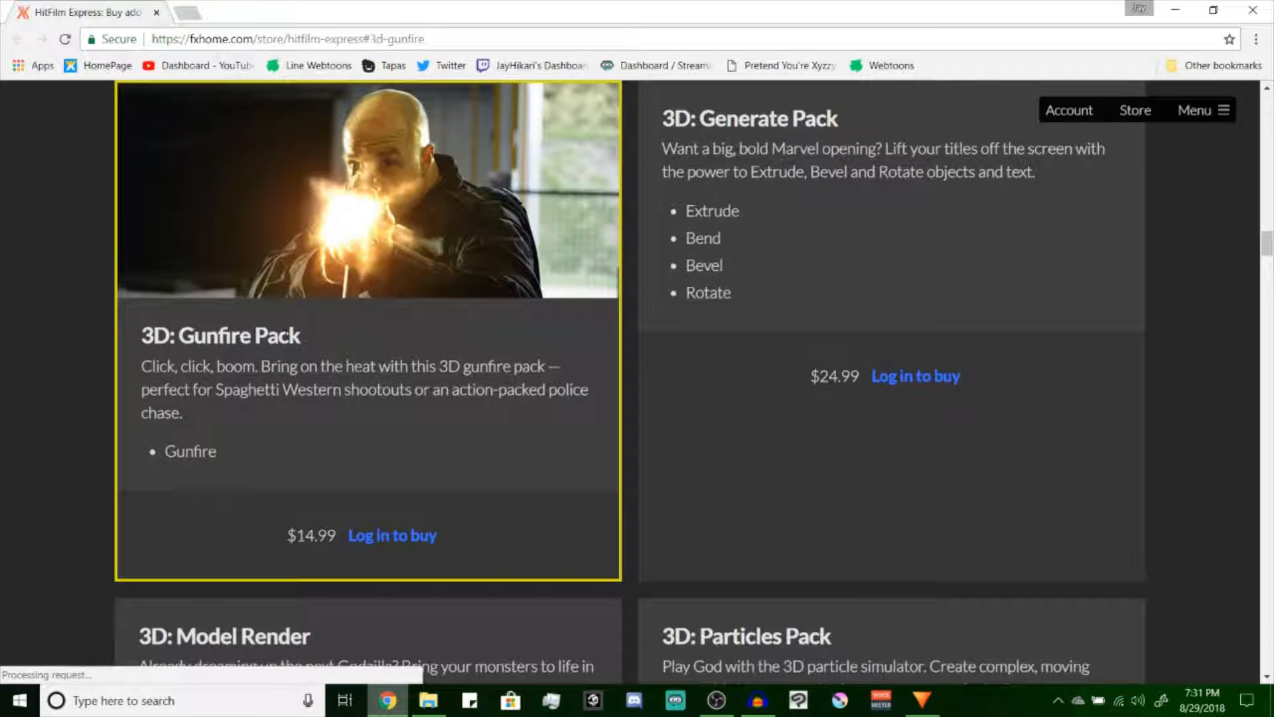
Examine the contents and prices of the 3D and 360° add-on packs on the FXhome store page
{"action": "scroll", "coordinate": [53, 398], "scroll_direction": "up", "scroll_amount": 3}
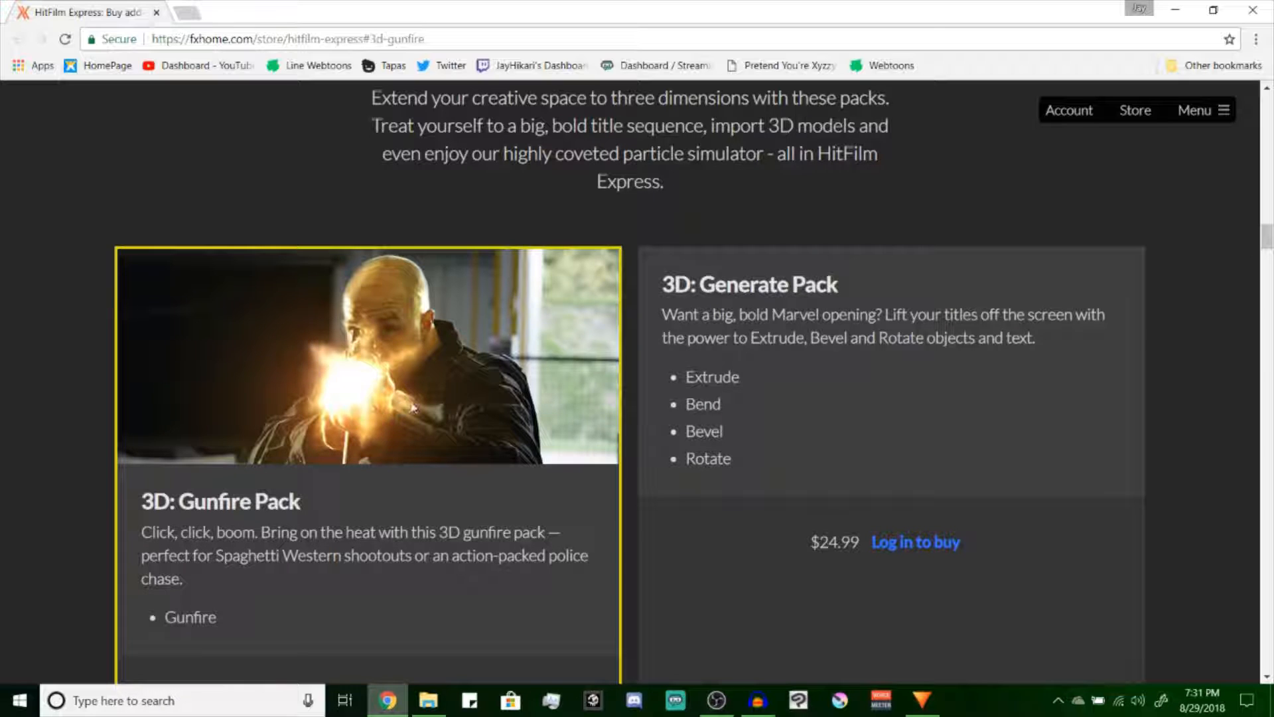
{"action": "scroll", "coordinate": [413, 406], "scroll_direction": "up", "scroll_amount": 5}
{"action": "scroll", "coordinate": [701, 463], "scroll_direction": "down", "scroll_amount": 6}
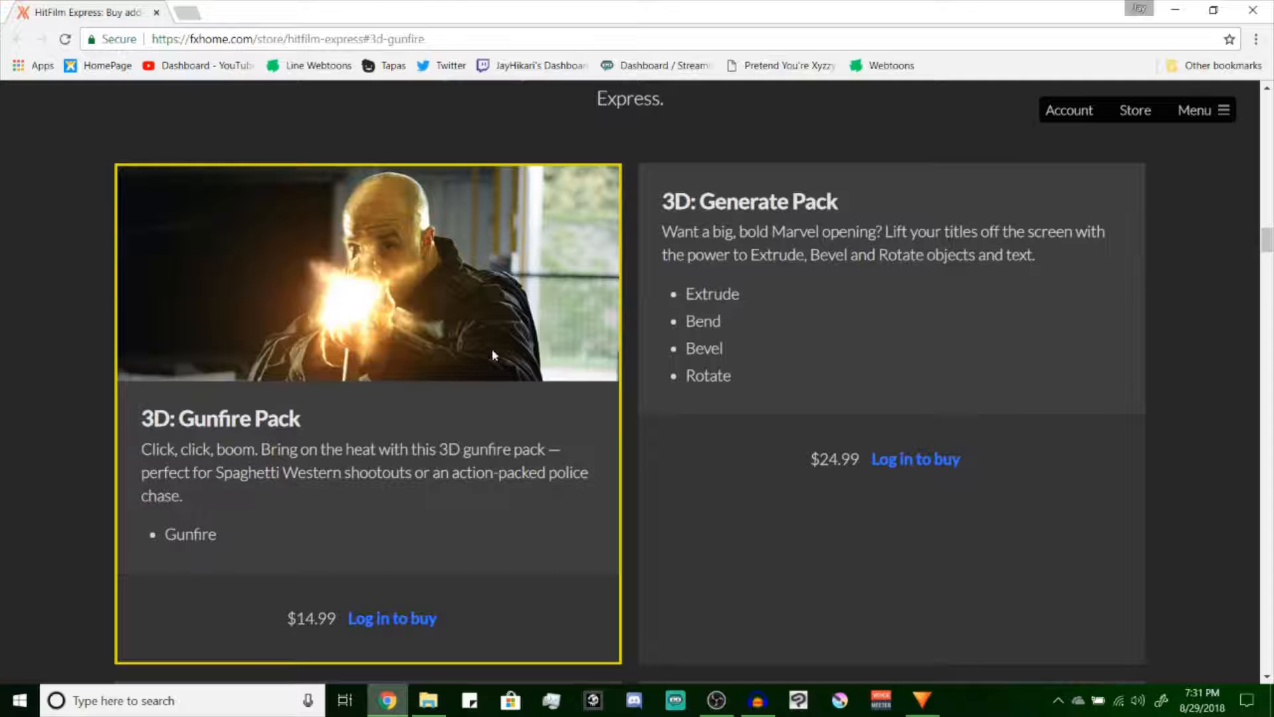
{"action": "scroll", "coordinate": [398, 344], "scroll_direction": "up", "scroll_amount": 15}
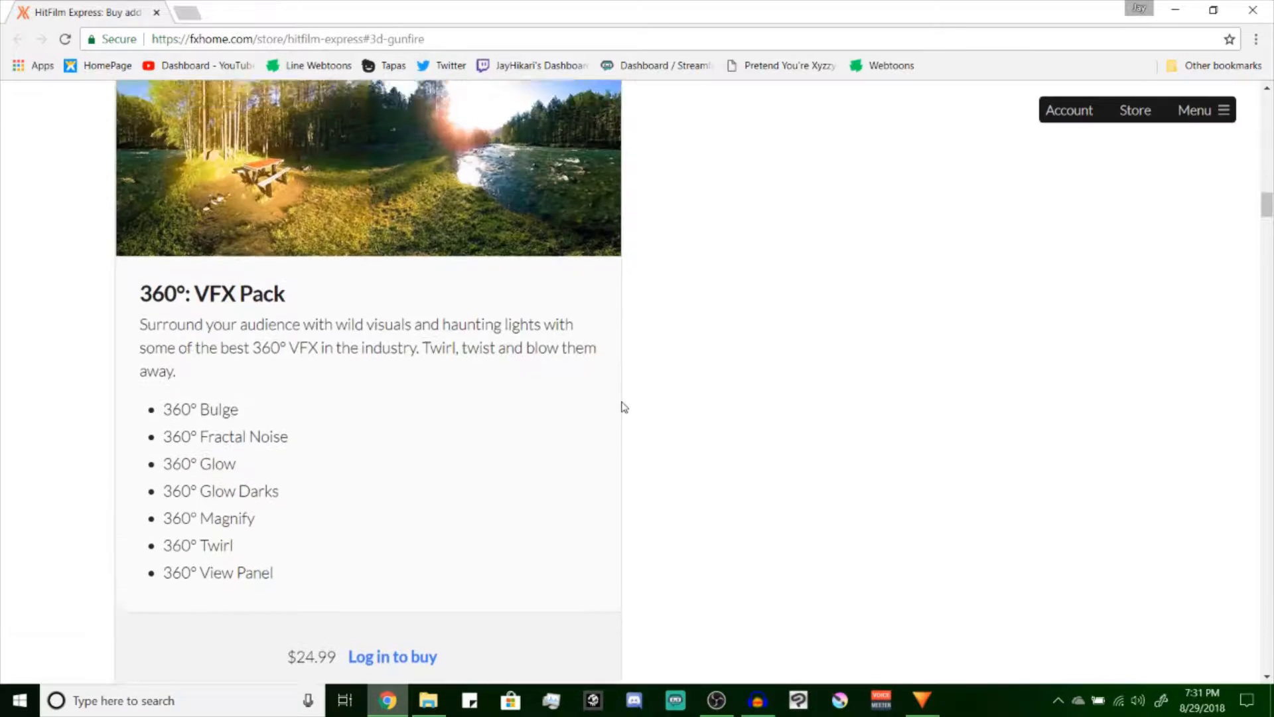
{"action": "scroll", "coordinate": [749, 399], "scroll_direction": "down", "scroll_amount": 10}
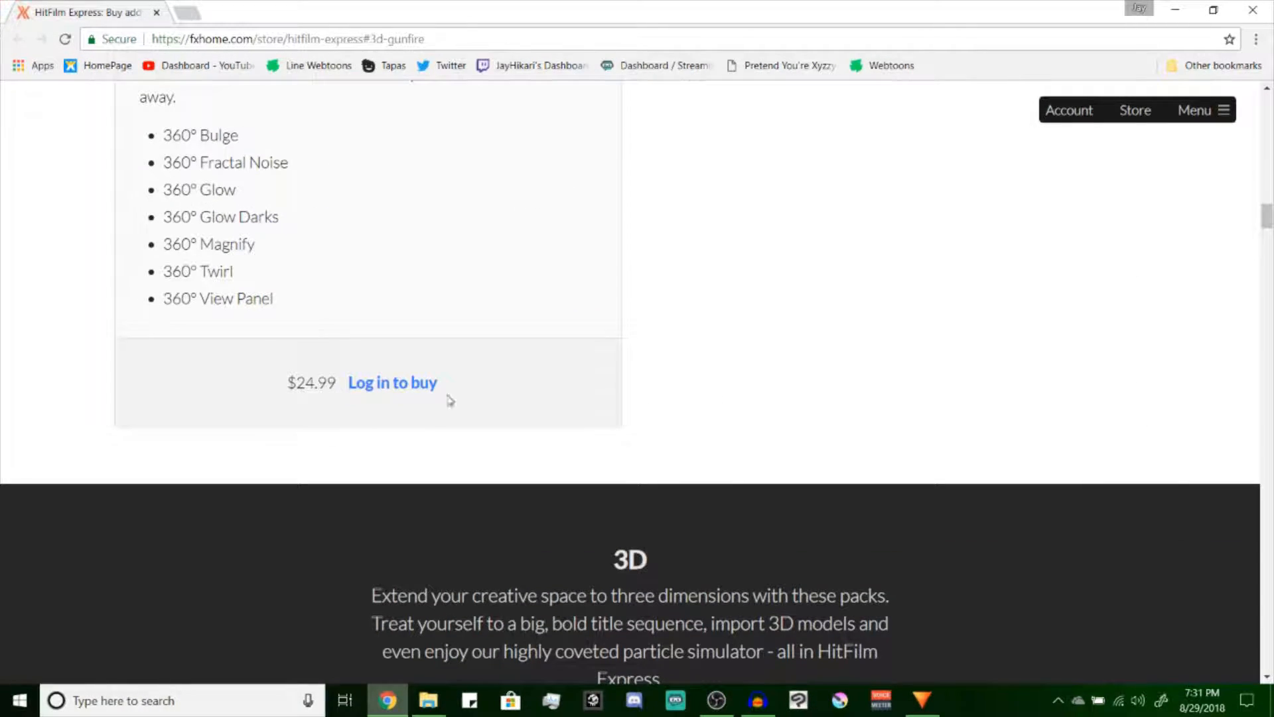
{"action": "scroll", "coordinate": [743, 372], "scroll_direction": "up", "scroll_amount": 12}
{"action": "scroll", "coordinate": [730, 385], "scroll_direction": "down", "scroll_amount": 15}
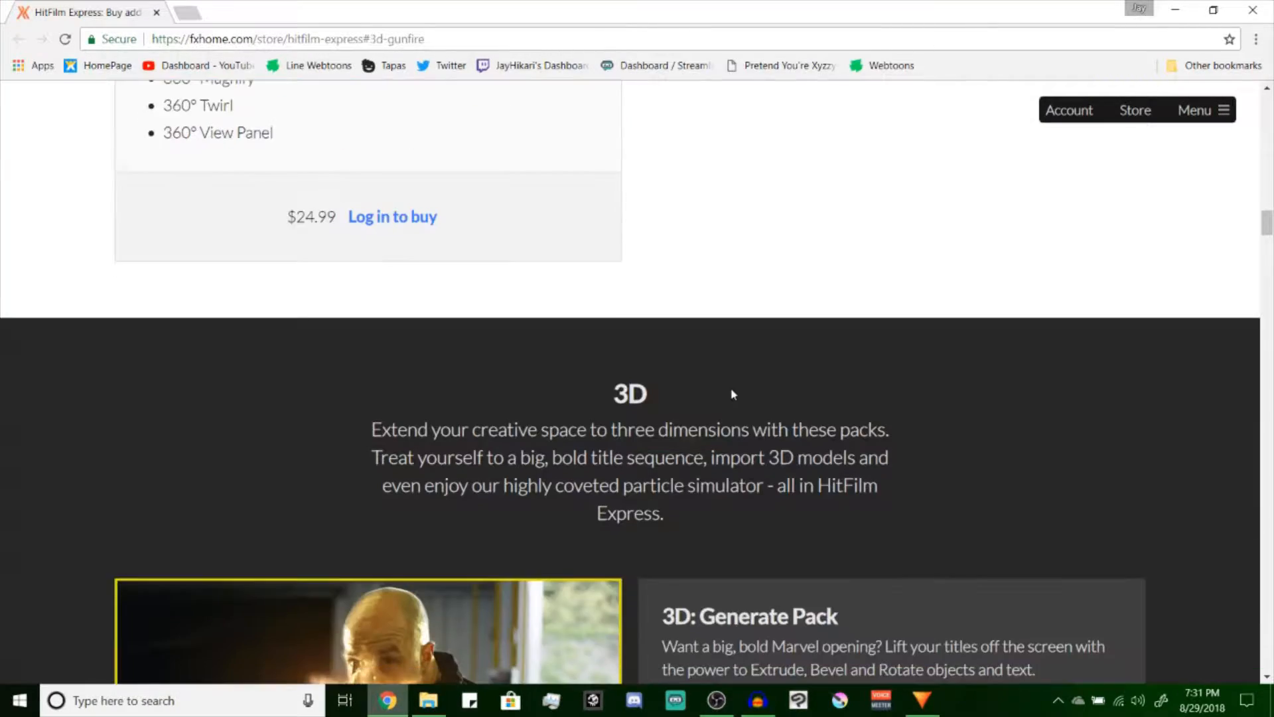
{"action": "scroll", "coordinate": [733, 389], "scroll_direction": "down", "scroll_amount": 7}
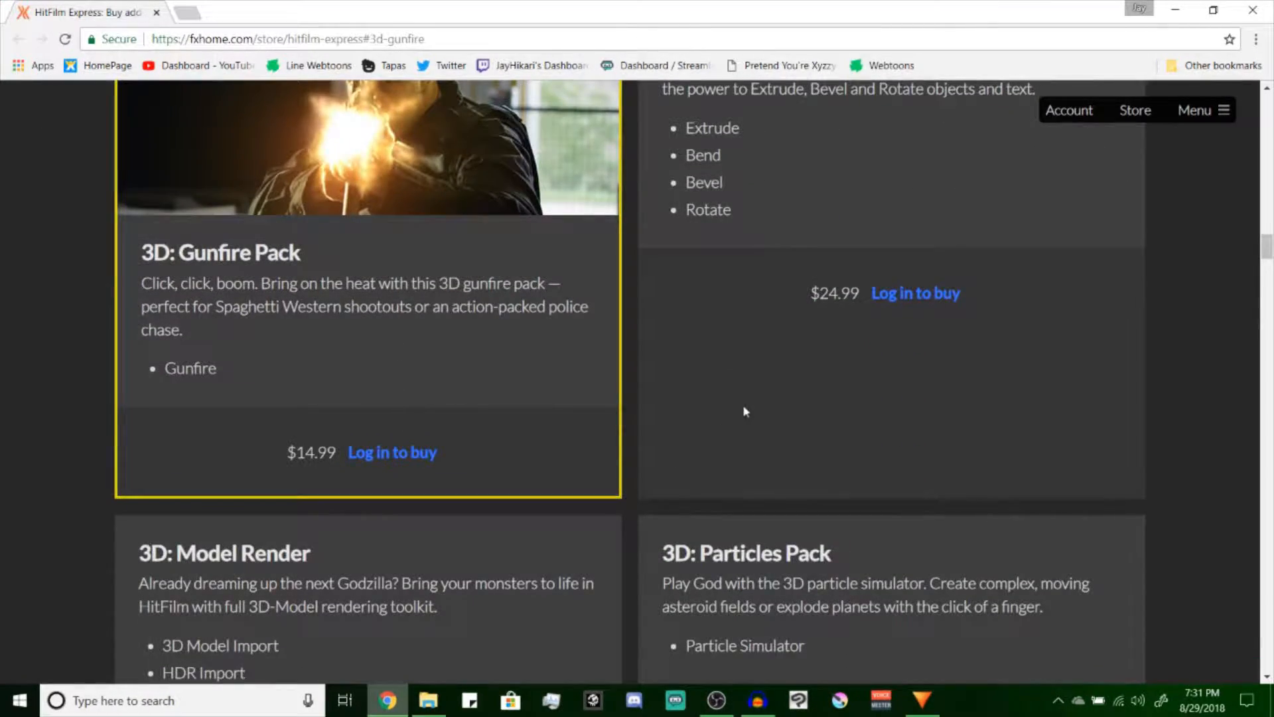
{"action": "scroll", "coordinate": [746, 411], "scroll_direction": "up", "scroll_amount": 3}
{"action": "scroll", "coordinate": [847, 390], "scroll_direction": "down", "scroll_amount": 2}
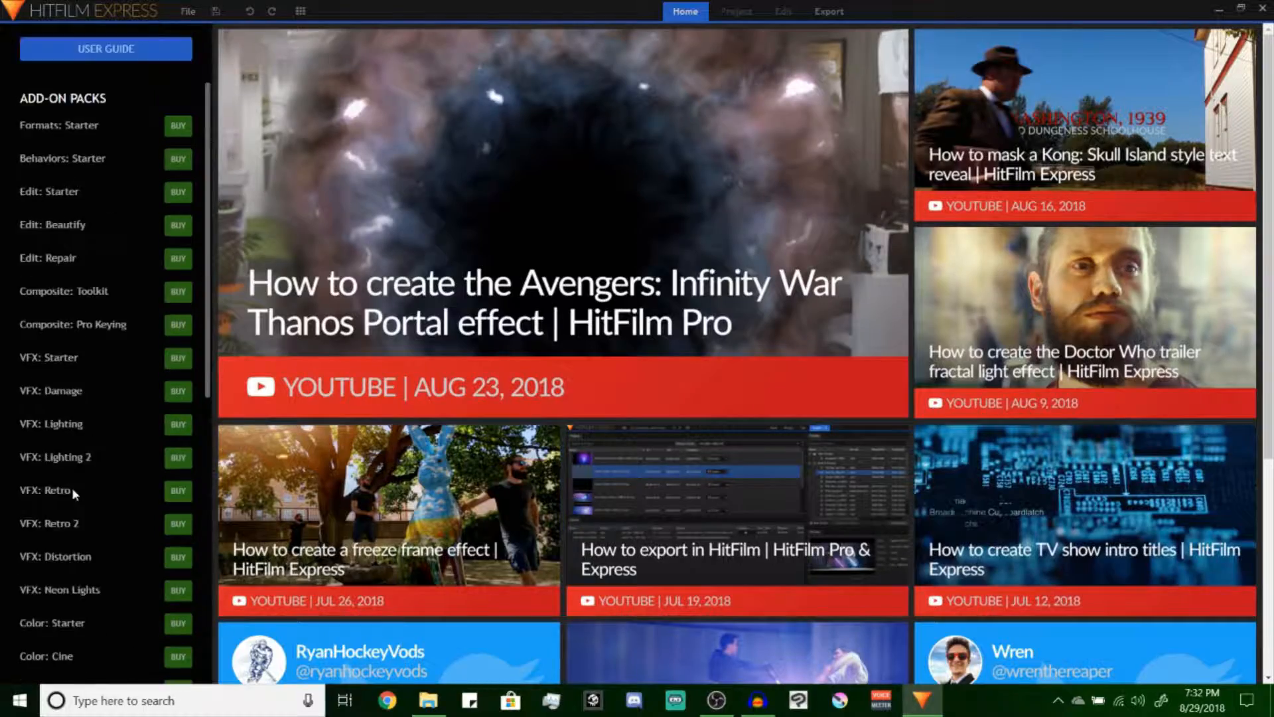
Start a new project and set its template to Custom
{"action": "scroll", "coordinate": [72, 487], "scroll_direction": "up", "scroll_amount": 2}
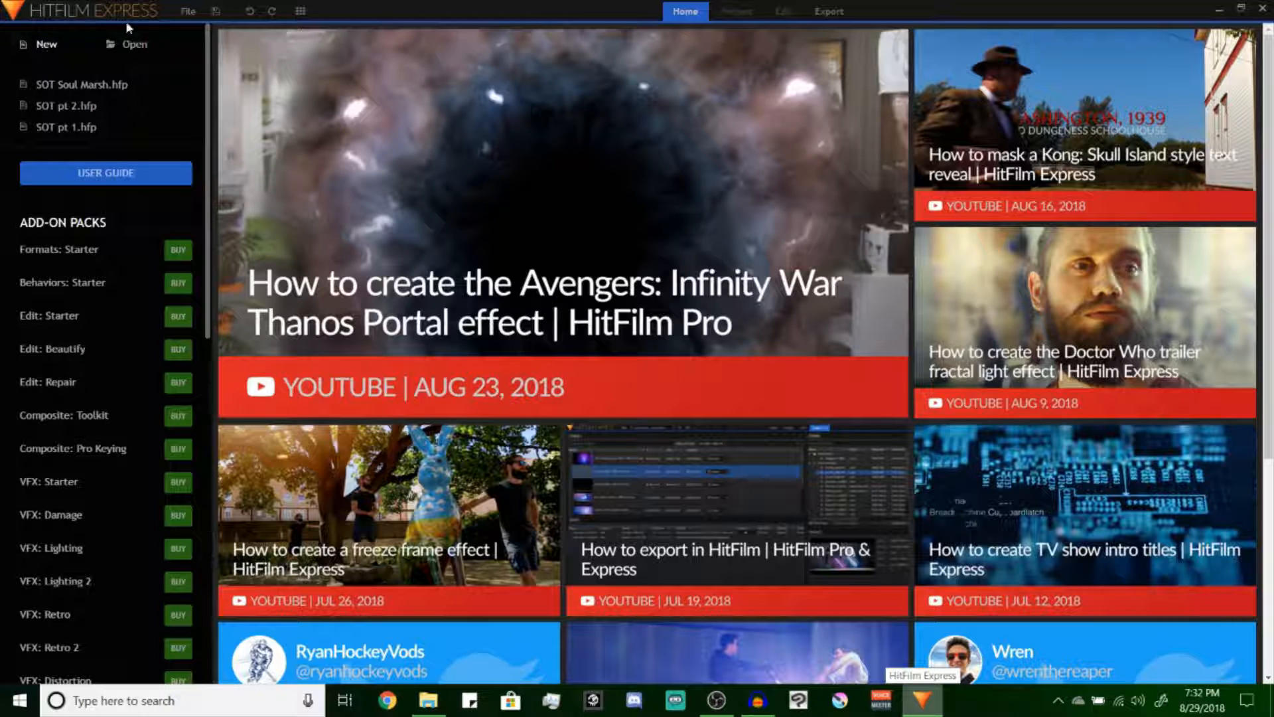
{"action": "left_click", "coordinate": [188, 11]}
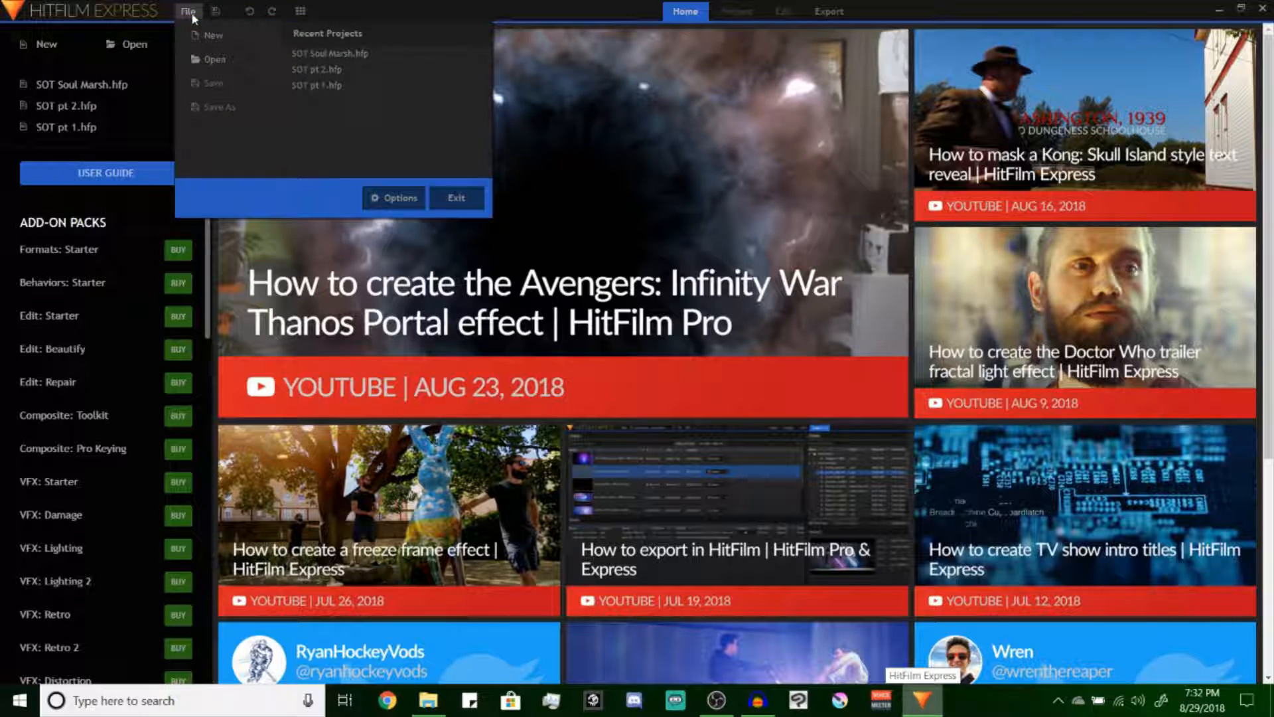
{"action": "left_click", "coordinate": [46, 44]}
{"action": "left_click", "coordinate": [717, 181]}
{"action": "scroll", "coordinate": [657, 398], "scroll_direction": "down", "scroll_amount": 5}
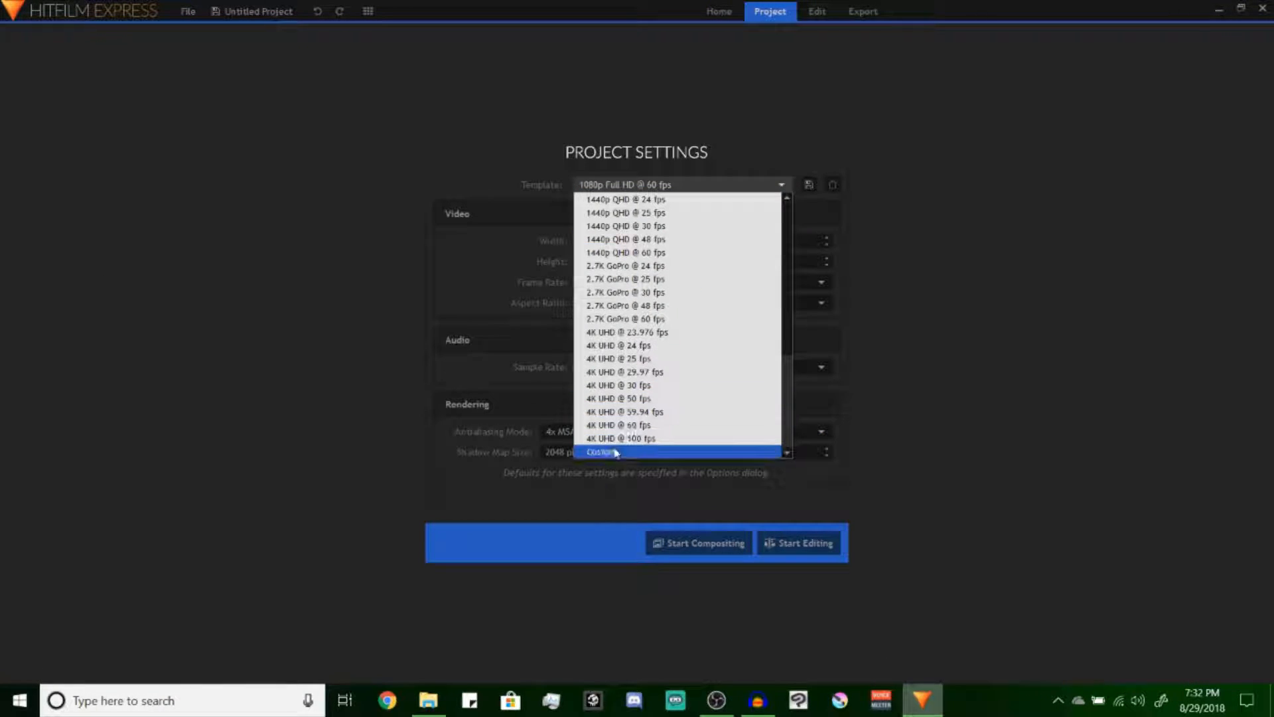
{"action": "left_click", "coordinate": [649, 449]}
Look through the available project templates, including the 1440p QHD, 2.7K GoPro and 4K UHD options, without changing the chosen one
{"action": "left_click", "coordinate": [629, 186]}
{"action": "scroll", "coordinate": [684, 276], "scroll_direction": "up", "scroll_amount": 6}
{"action": "scroll", "coordinate": [684, 277], "scroll_direction": "down", "scroll_amount": 10}
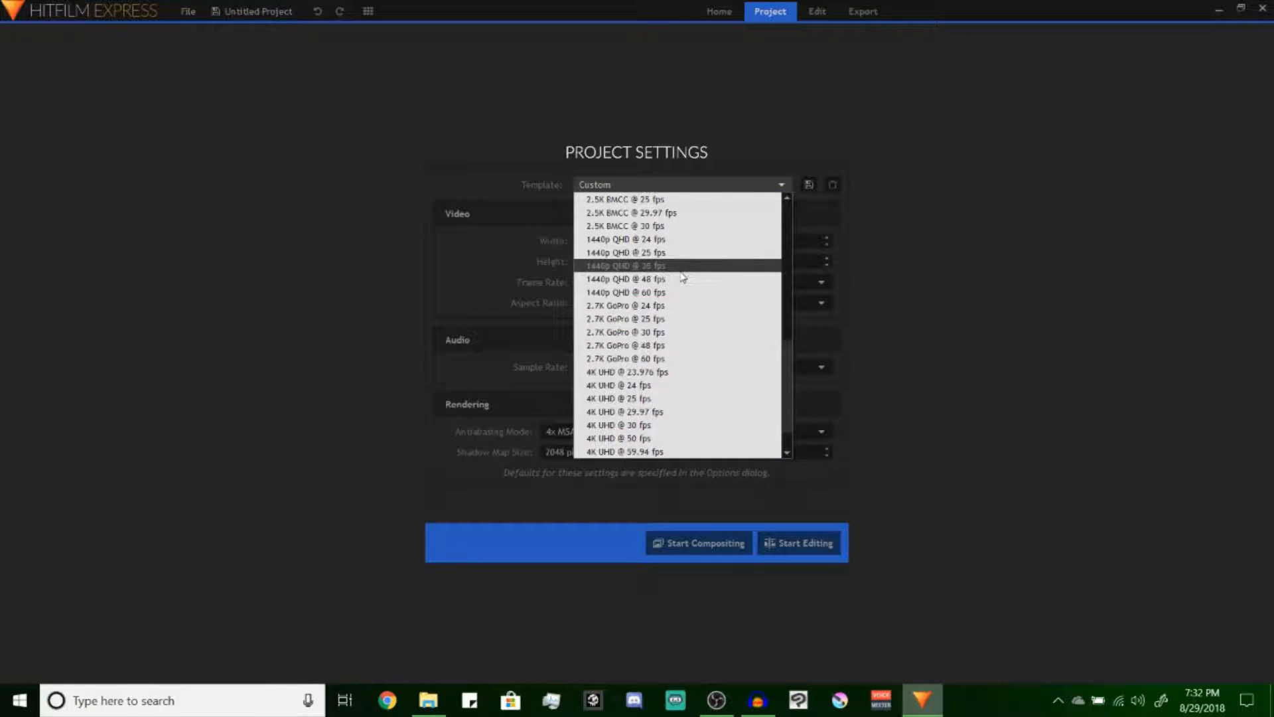
{"action": "left_click", "coordinate": [1033, 222]}
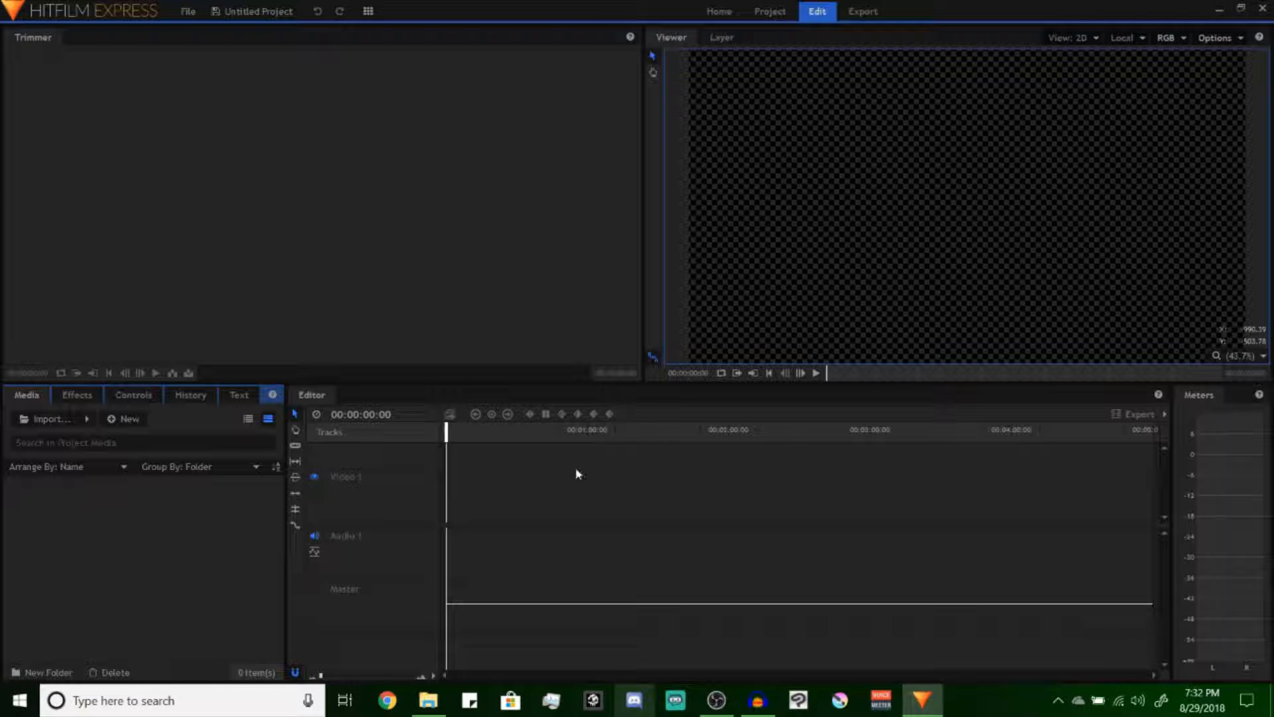
Import the Soul's Rocket Thrust video from the Game Footage folder inside Streams into the project media
{"action": "left_click", "coordinate": [53, 424]}
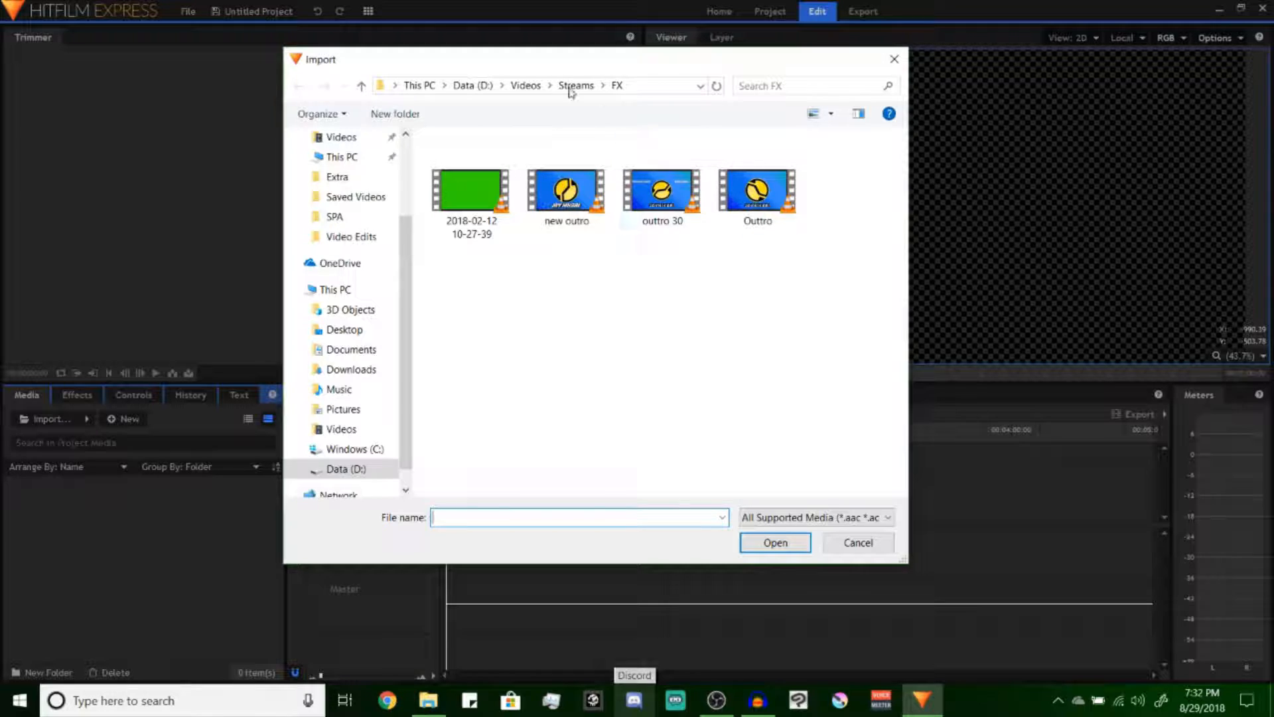
{"action": "left_click", "coordinate": [575, 86]}
{"action": "left_click", "coordinate": [526, 85]}
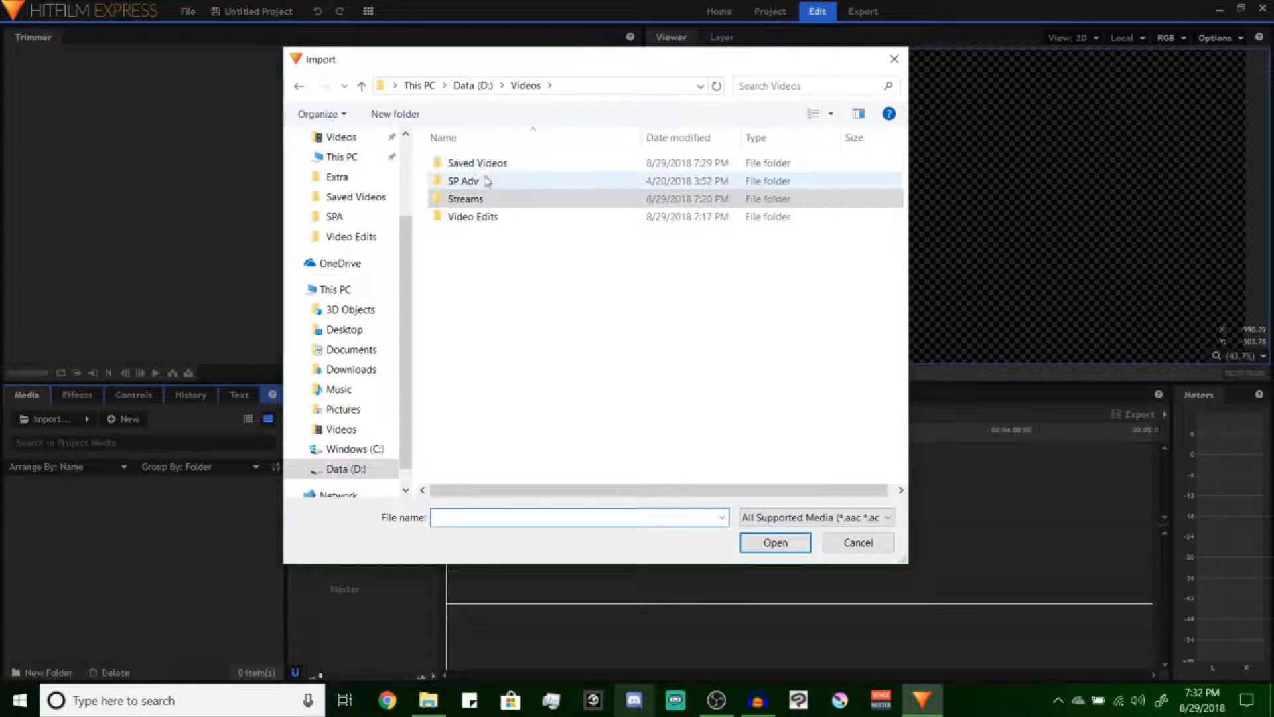
{"action": "double_click", "coordinate": [478, 198]}
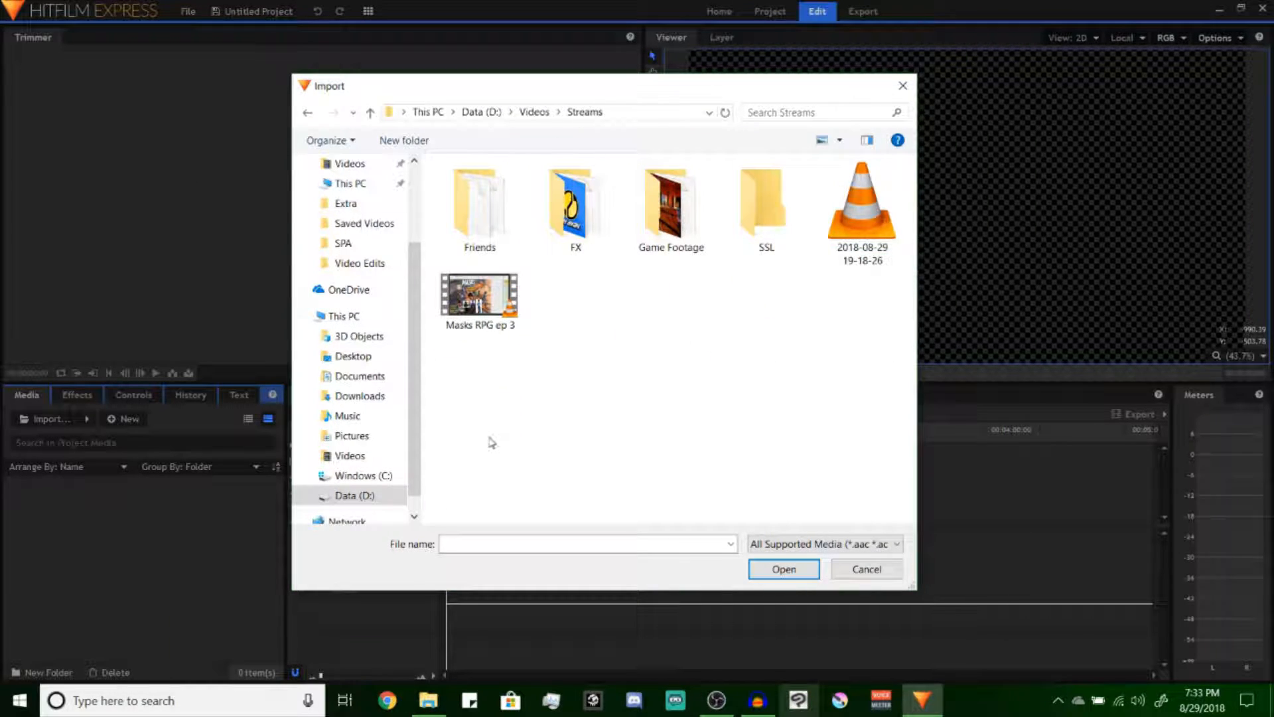
{"action": "double_click", "coordinate": [690, 198]}
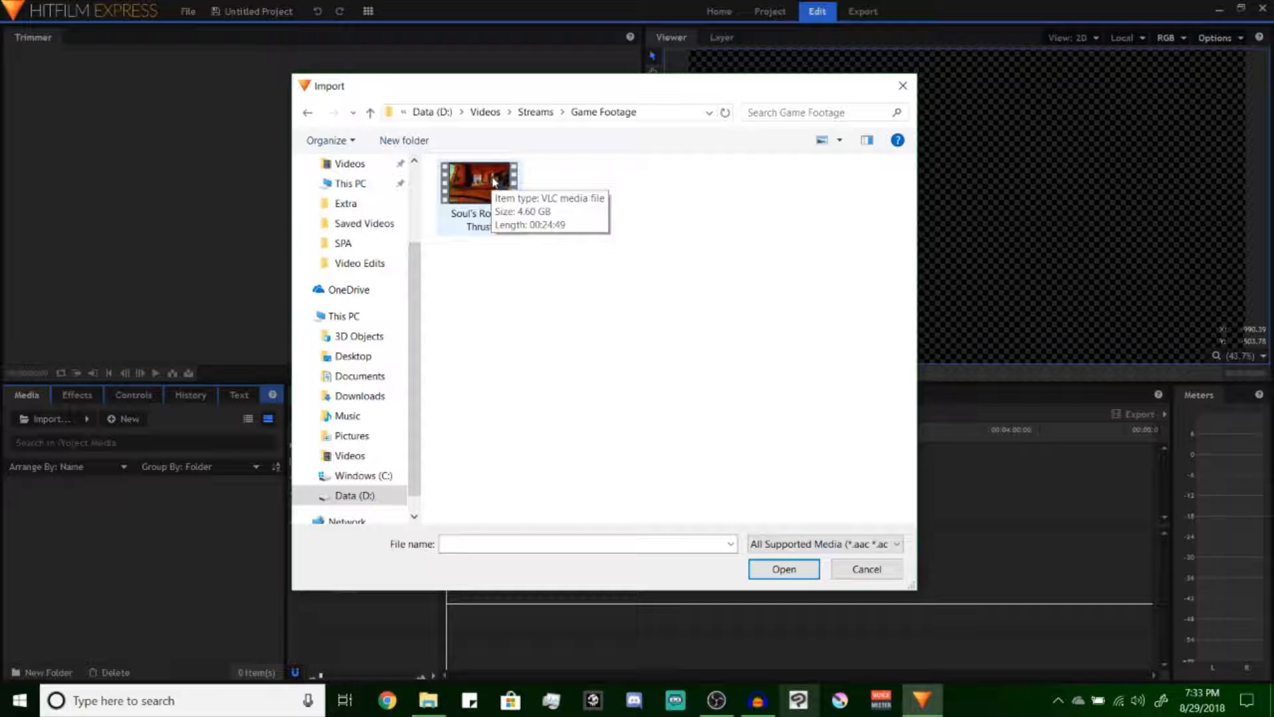
{"action": "double_click", "coordinate": [489, 186]}
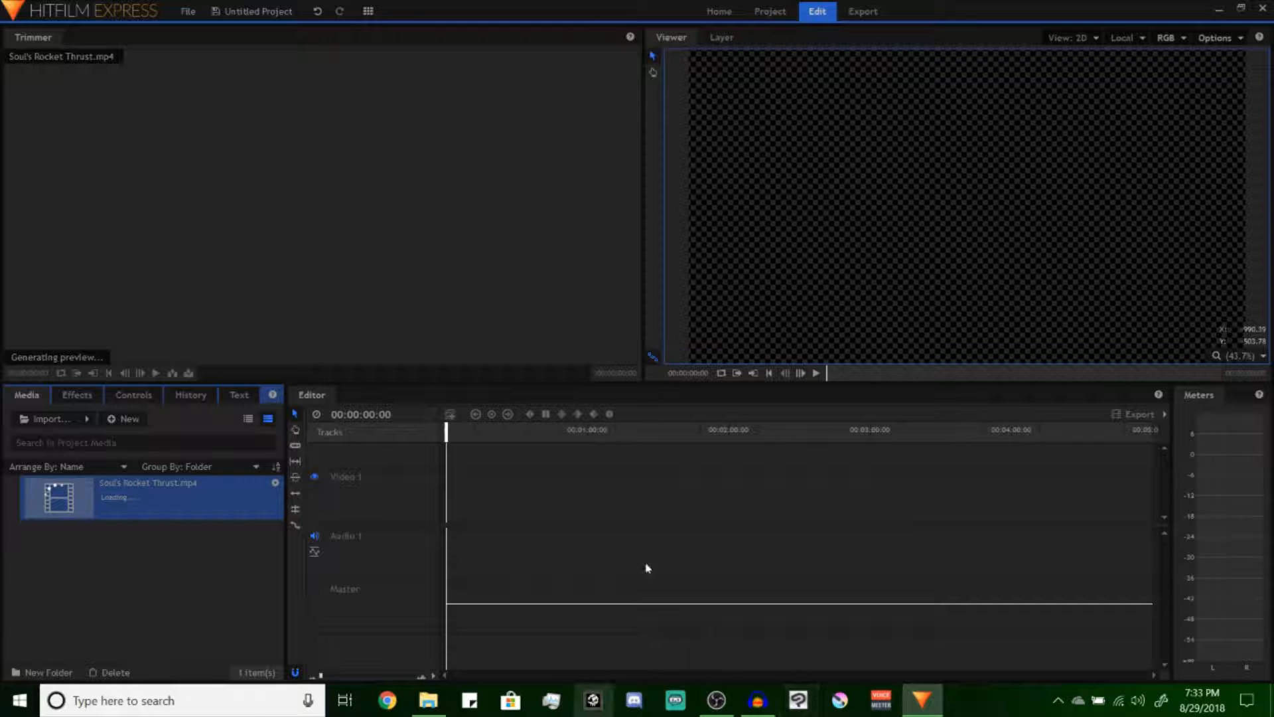
Switch to File Explorer and add the beep file from the Sound effects folder to the project media
{"action": "left_click", "coordinate": [429, 700]}
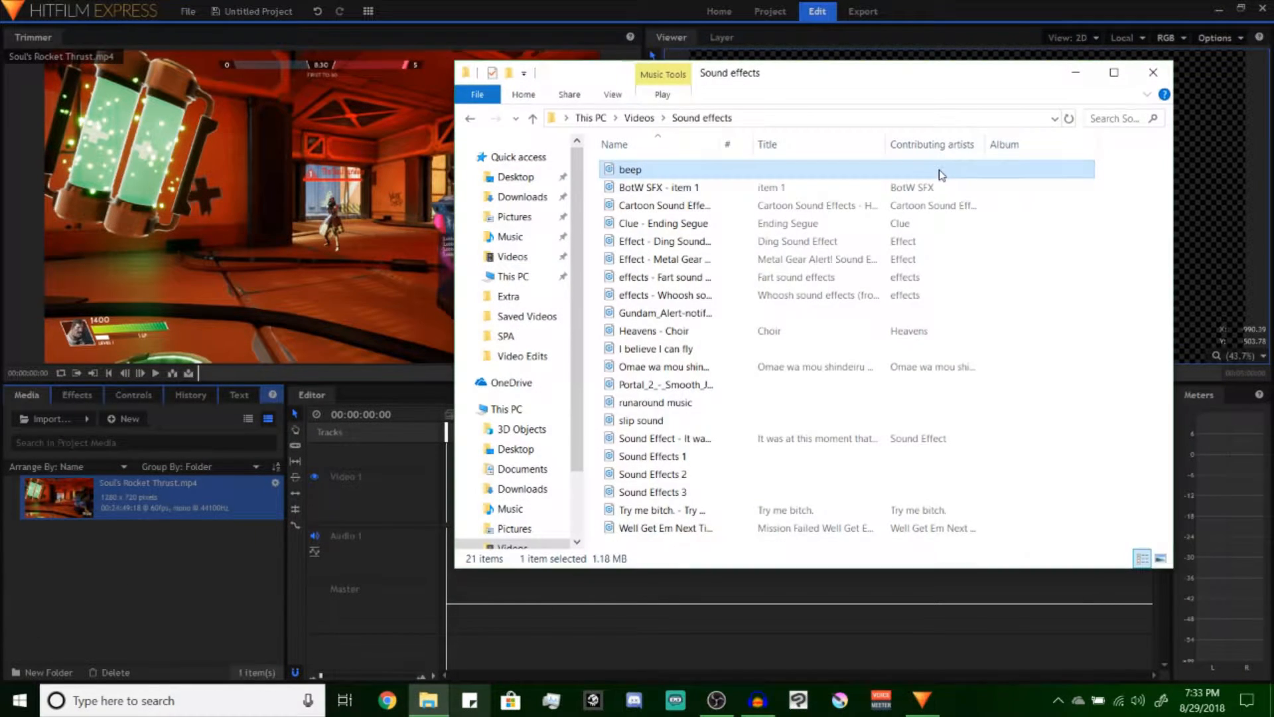
{"action": "left_click_drag", "start_coordinate": [631, 169], "coordinate": [186, 544]}
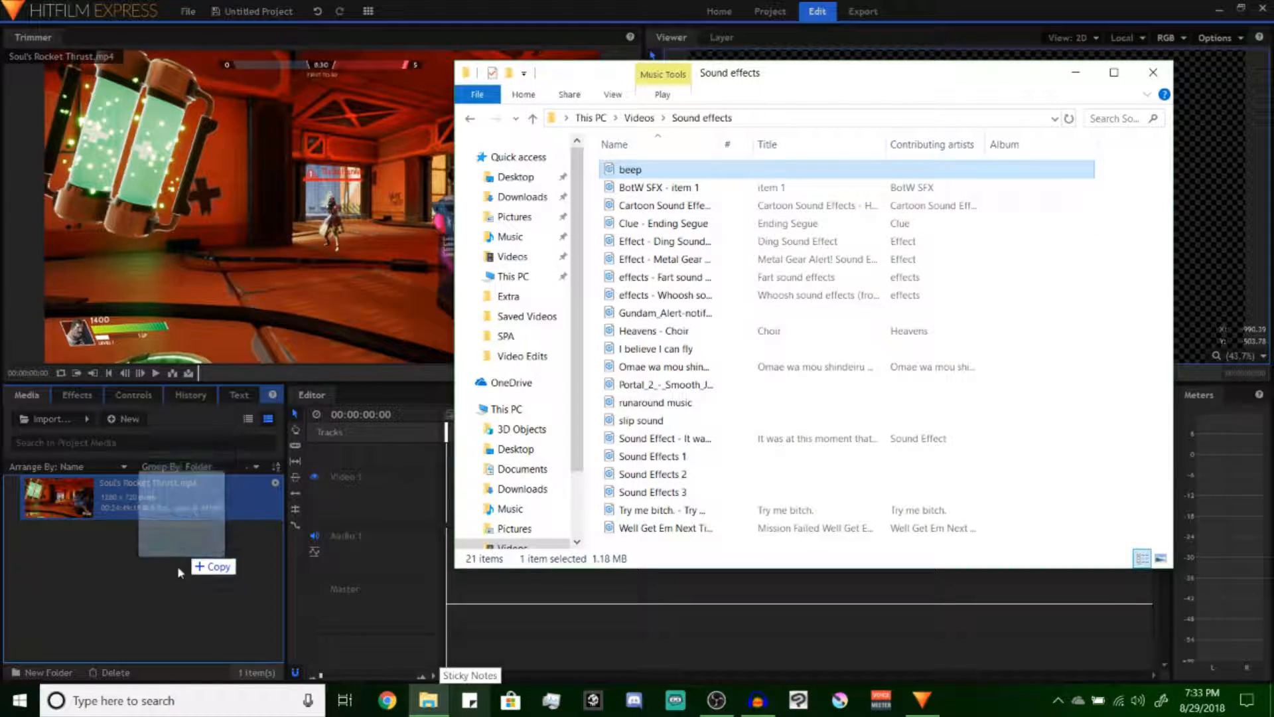
{"action": "left_click_drag", "start_coordinate": [186, 544], "coordinate": [192, 551]}
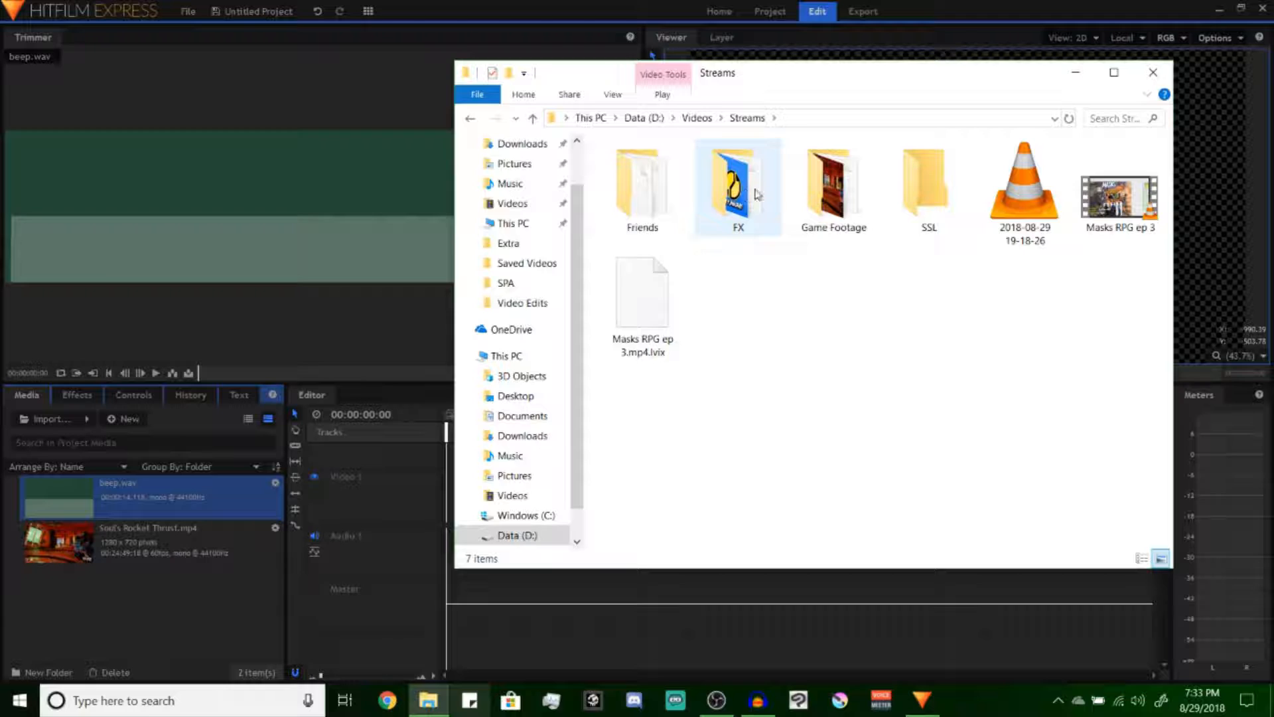
Add the Outtro video from the Streams FX folder to the project media and close File Explorer
{"action": "double_click", "coordinate": [757, 194]}
{"action": "left_click", "coordinate": [640, 324]}
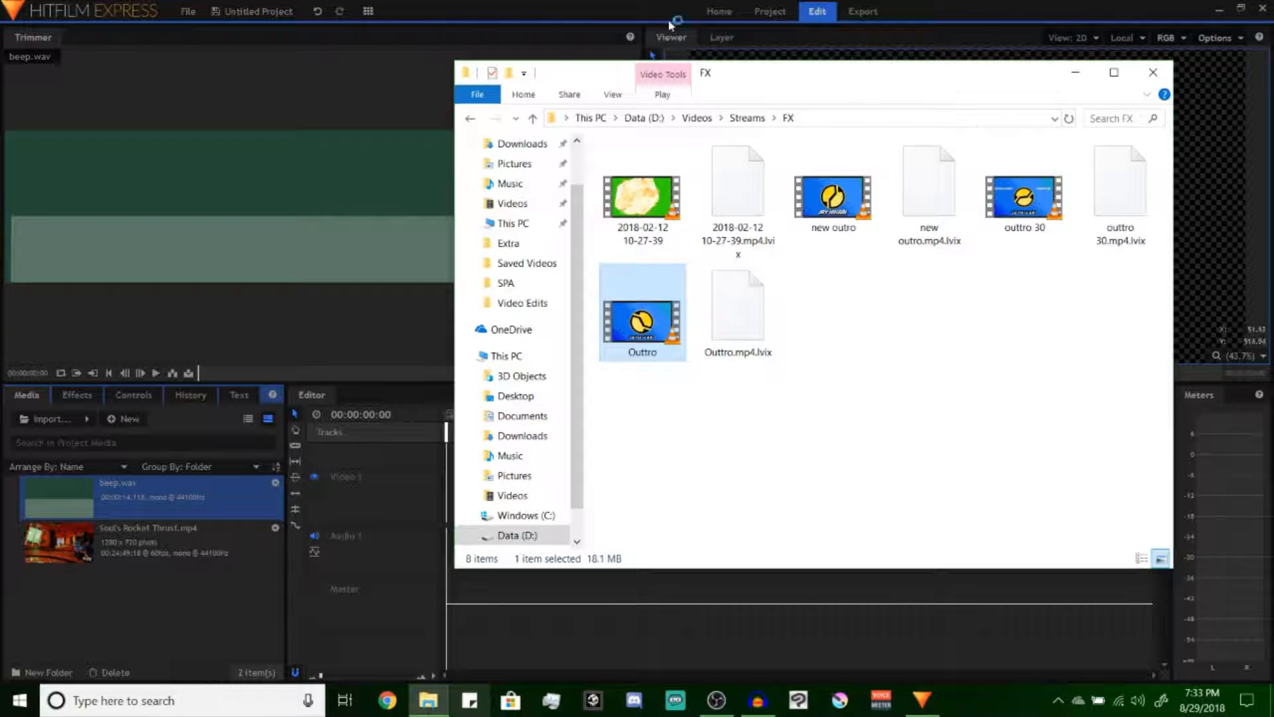
{"action": "key", "text": "Return"}
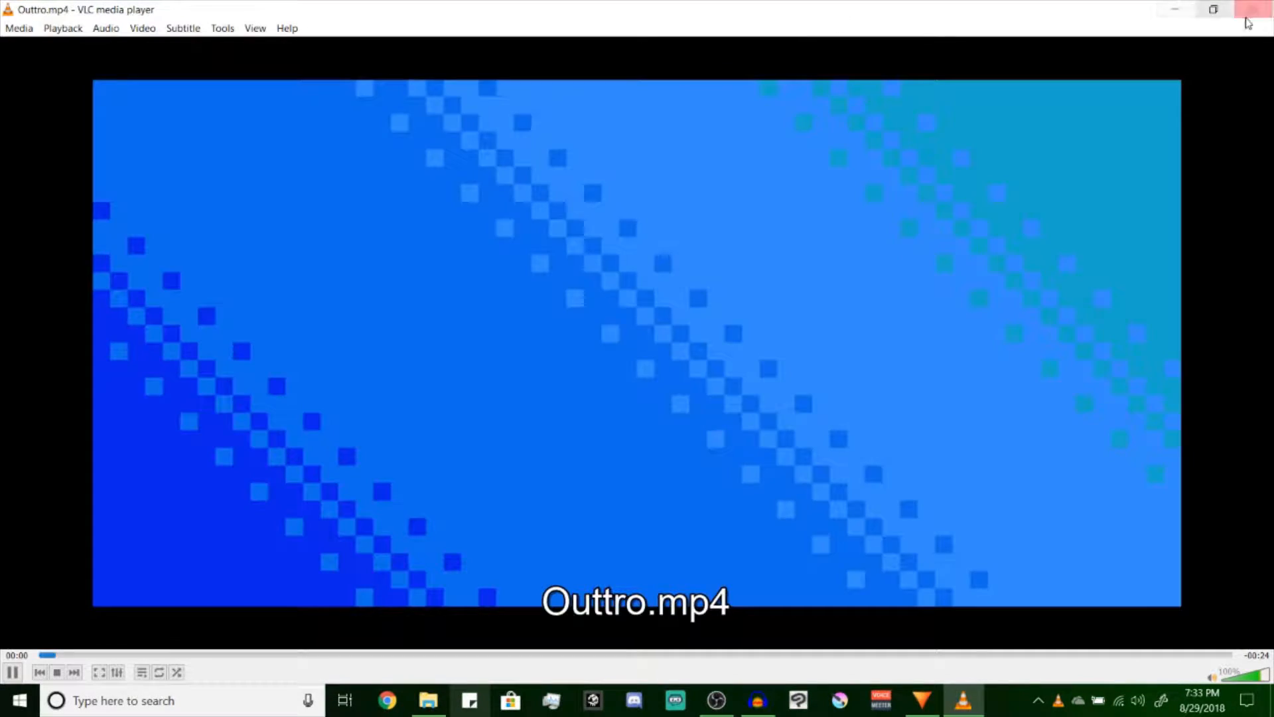
{"action": "left_click", "coordinate": [1252, 9]}
{"action": "left_click_drag", "start_coordinate": [640, 323], "coordinate": [199, 538]}
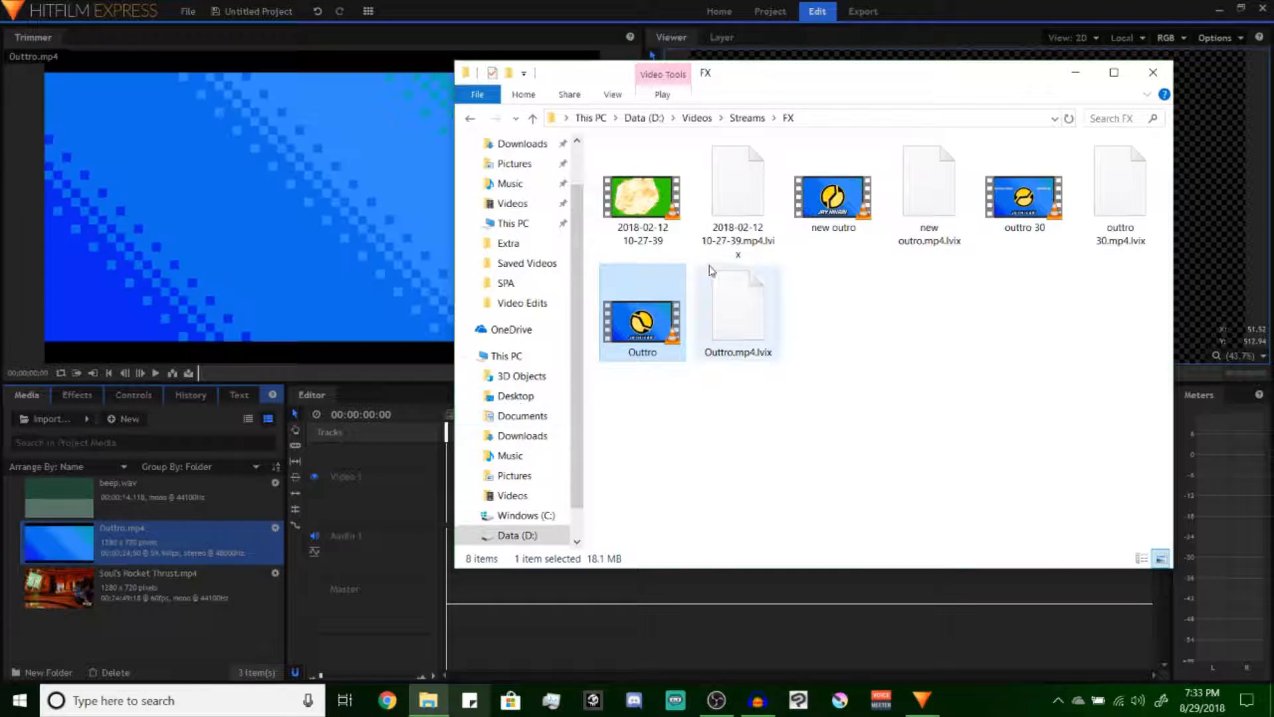
{"action": "left_click", "coordinate": [1153, 72]}
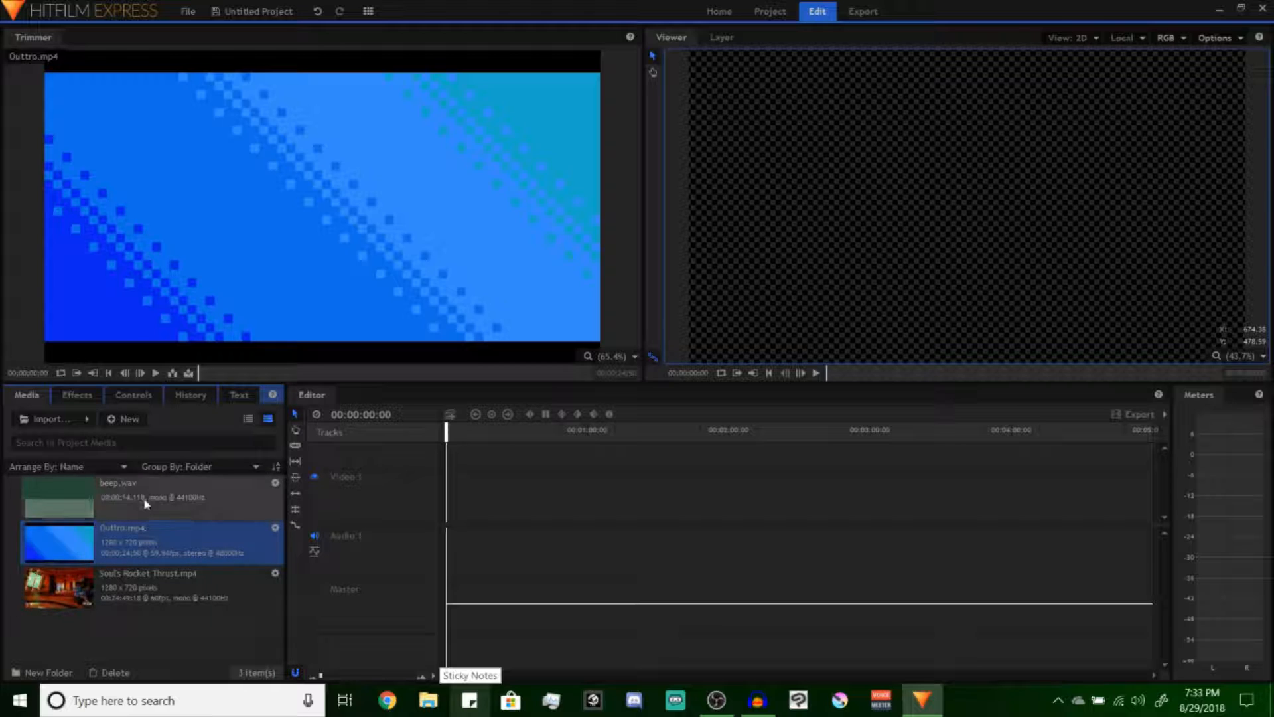
Preview the beep, Outtro and Soul's Rocket Thrust media in the Trimmer
{"action": "left_click", "coordinate": [86, 583]}
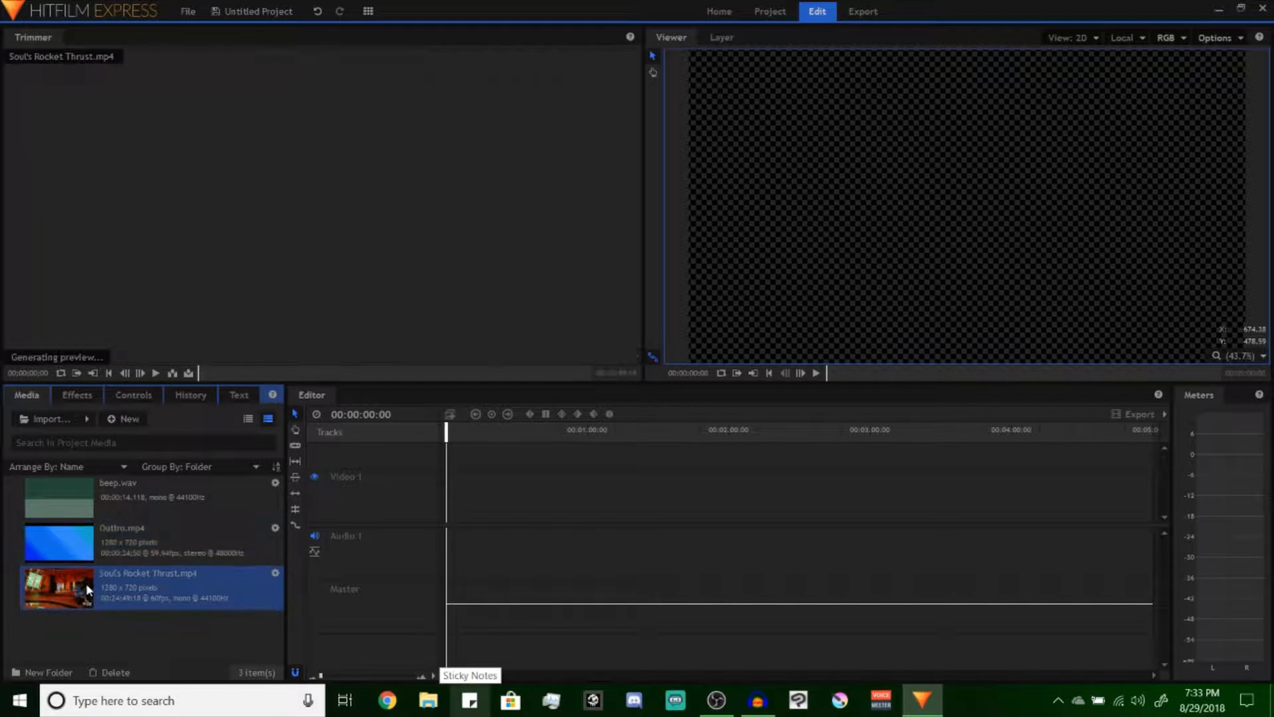
{"action": "left_click", "coordinate": [66, 510]}
{"action": "left_click", "coordinate": [69, 536]}
{"action": "left_click", "coordinate": [84, 584]}
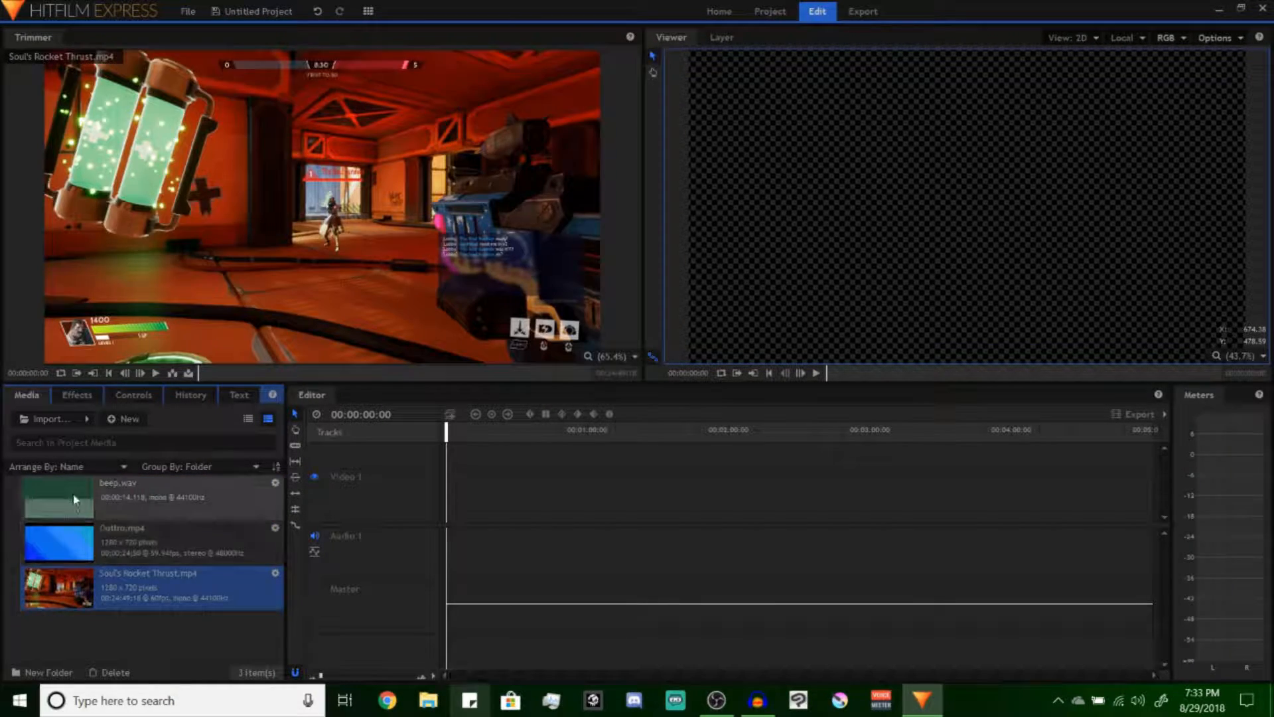
Play Soul's Rocket Thrust.mp4 to about 1:23 in the Trimmer and place a section about 8.5 seconds long on the timeline
{"action": "left_click", "coordinate": [210, 373]}
{"action": "left_click_drag", "start_coordinate": [210, 374], "coordinate": [215, 375]}
{"action": "key", "text": "space"}
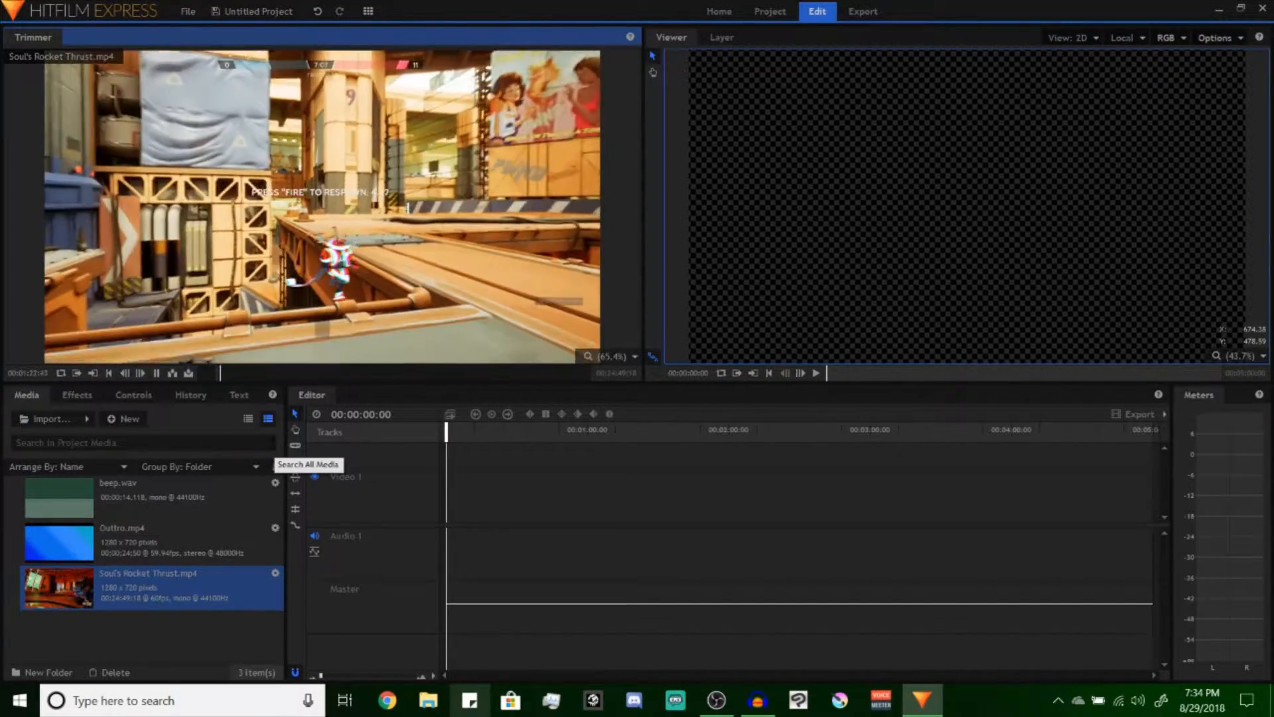
{"action": "key", "text": "space"}
{"action": "left_click_drag", "start_coordinate": [276, 216], "coordinate": [472, 512]}
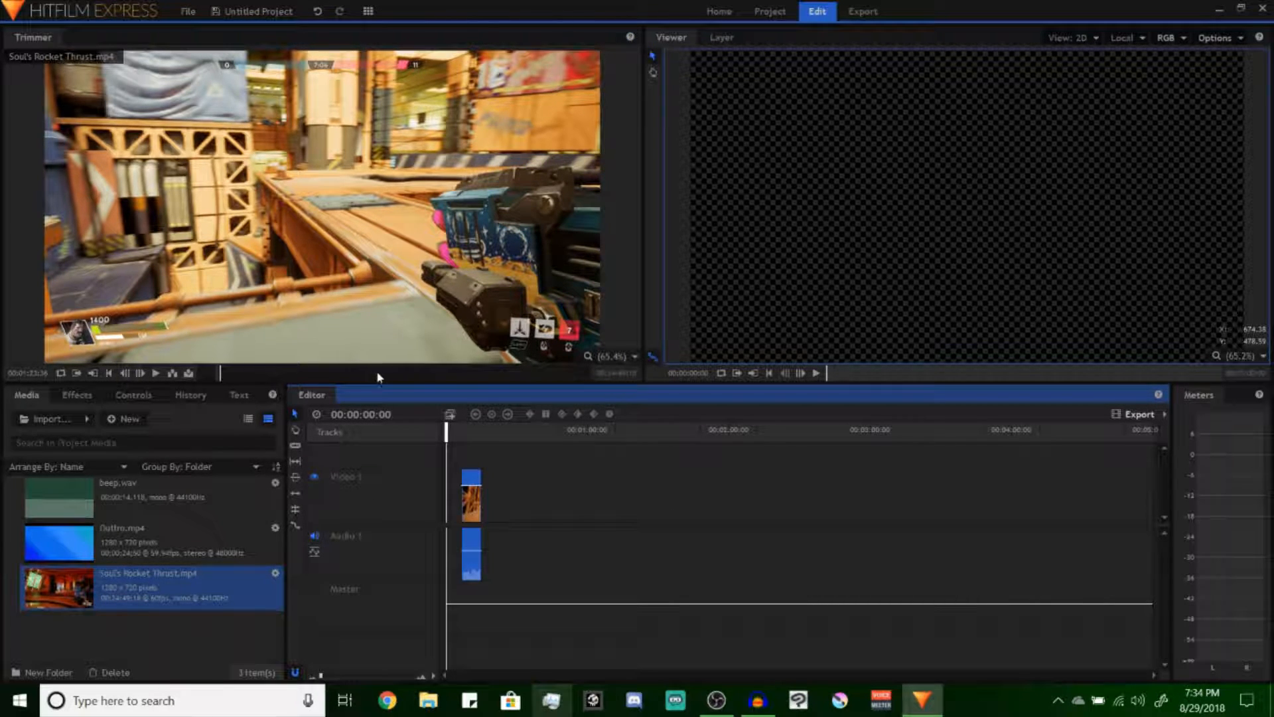
Place a second section of the same footage, around 8:49 to 8:52, at about 52 seconds and move the first clip to the timeline's start
{"action": "left_click_drag", "start_coordinate": [469, 375], "coordinate": [336, 376]}
{"action": "key", "text": "space"}
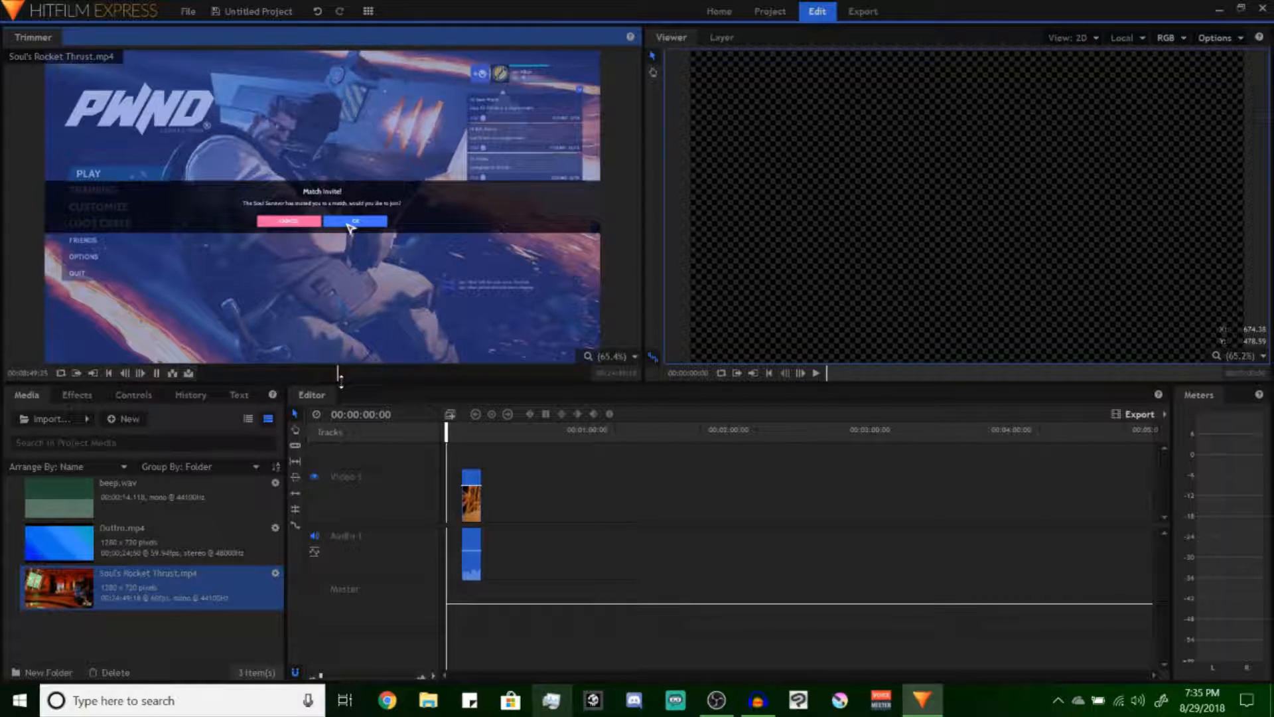
{"action": "key", "text": "space"}
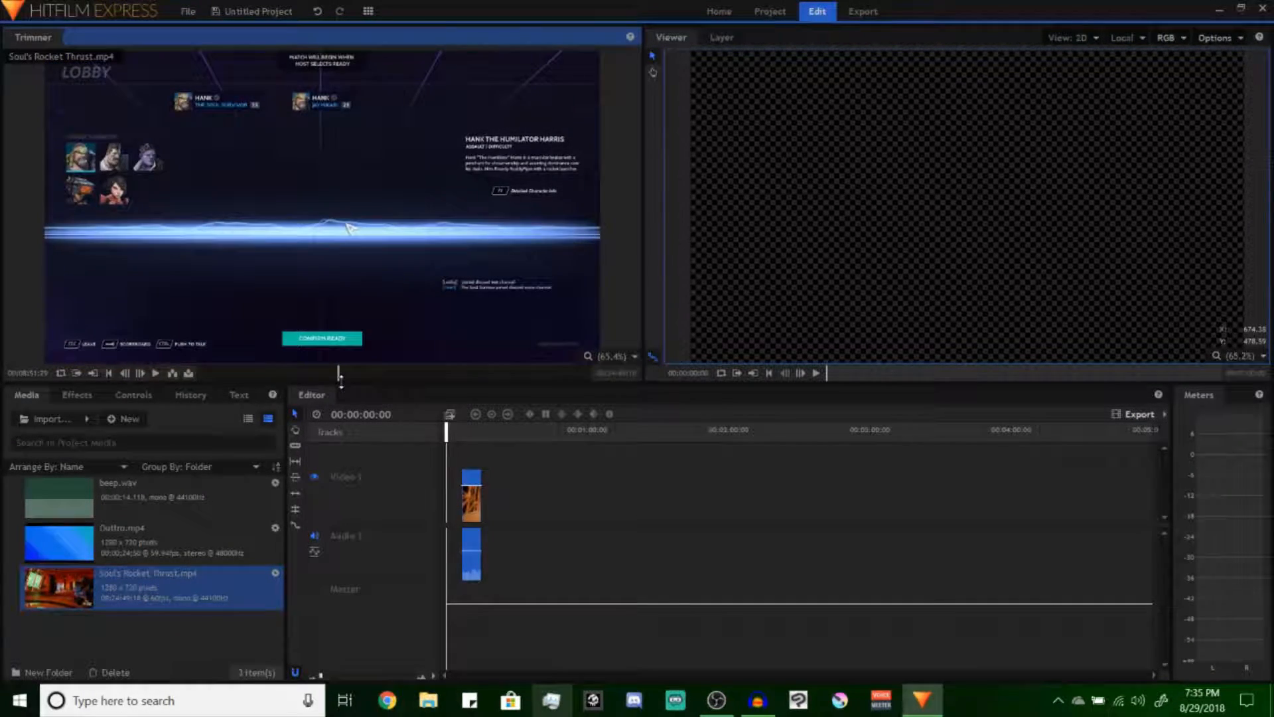
{"action": "key", "text": "space"}
{"action": "left_click_drag", "start_coordinate": [356, 271], "coordinate": [498, 439]}
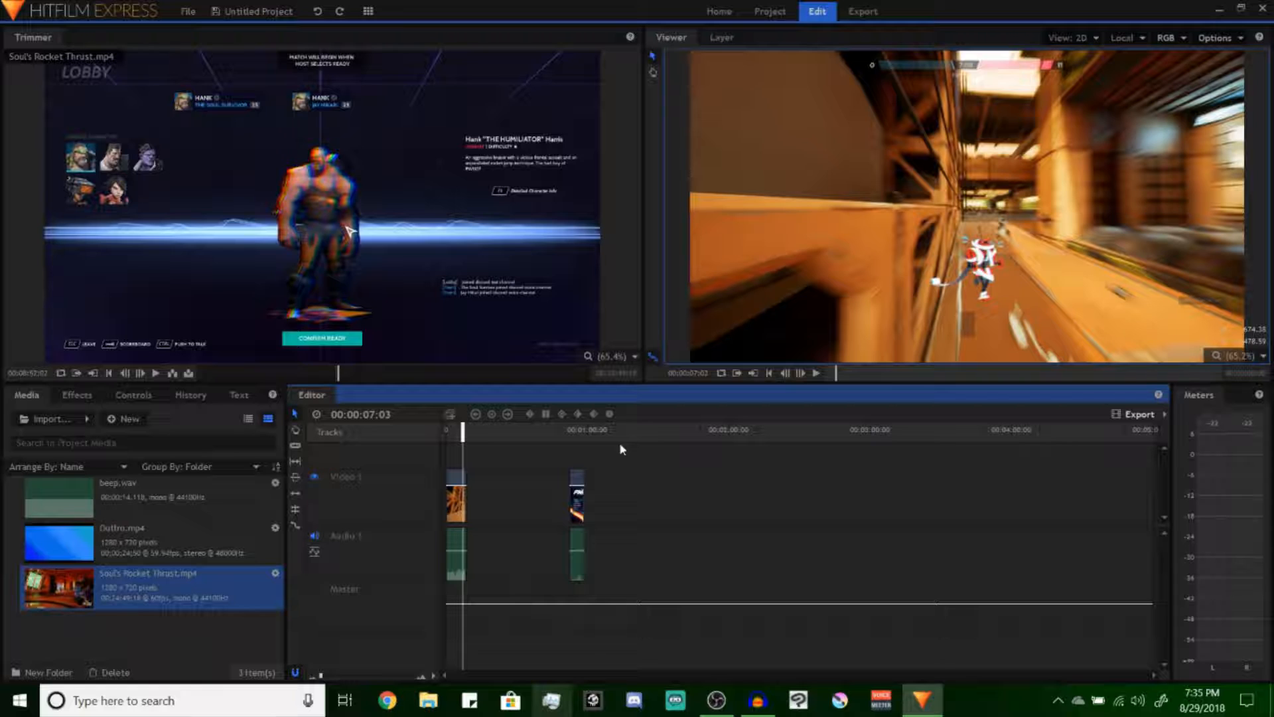
Try moving both gameplay clips farther along the timeline
{"action": "left_click_drag", "start_coordinate": [633, 452], "coordinate": [447, 531]}
{"action": "mouse_move", "coordinate": [470, 485]}
{"action": "left_mouse_down"}
{"action": "mouse_move", "coordinate": [588, 491]}
{"action": "mouse_move", "coordinate": [468, 490]}
{"action": "left_mouse_up"}
{"action": "left_click", "coordinate": [492, 484]}
{"action": "left_click_drag", "start_coordinate": [453, 481], "coordinate": [629, 481]}
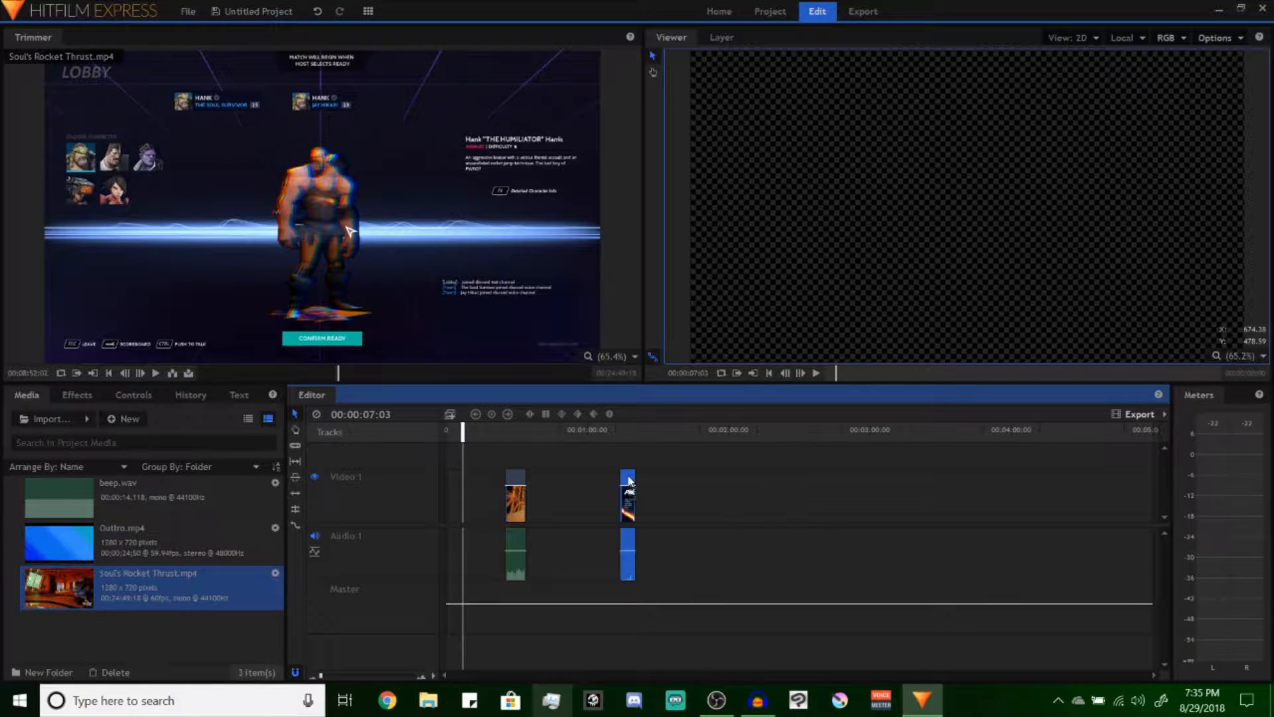
Undo the moves of the two gameplay clips and leave both deselected
{"action": "key", "text": "ctrl+z"}
{"action": "key", "text": "ctrl+z"}
{"action": "key", "text": "ctrl+z"}
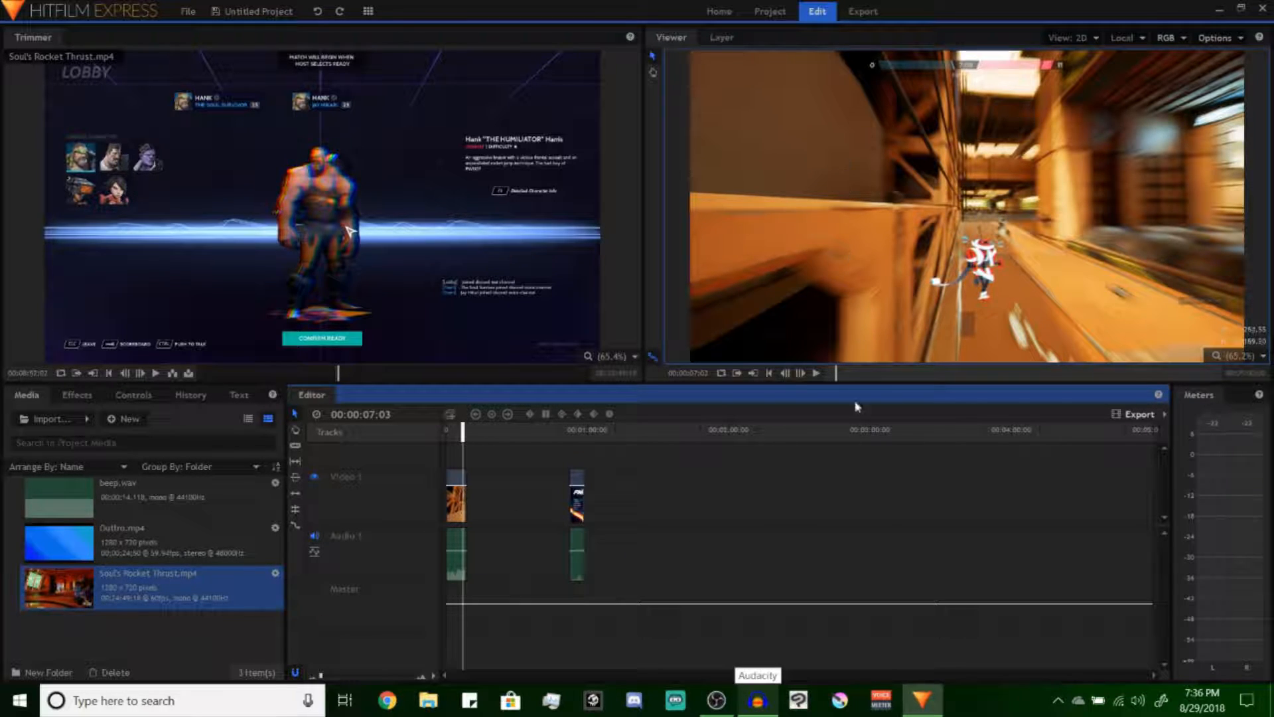
{"action": "left_click_drag", "start_coordinate": [864, 462], "coordinate": [430, 688]}
{"action": "left_click", "coordinate": [669, 468]}
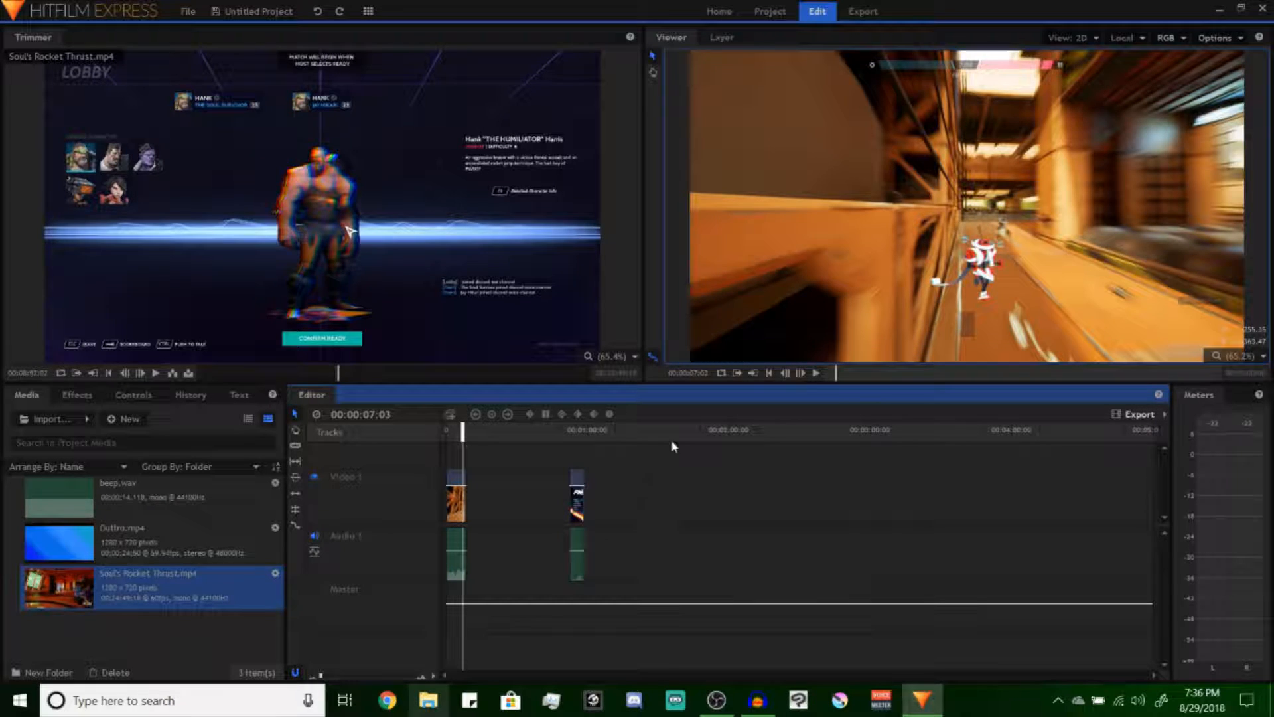
Place a section of beep.wav about 0.25 seconds long on the Audio 2 track at about 5.4 seconds
{"action": "left_click", "coordinate": [448, 431]}
{"action": "left_click", "coordinate": [82, 497]}
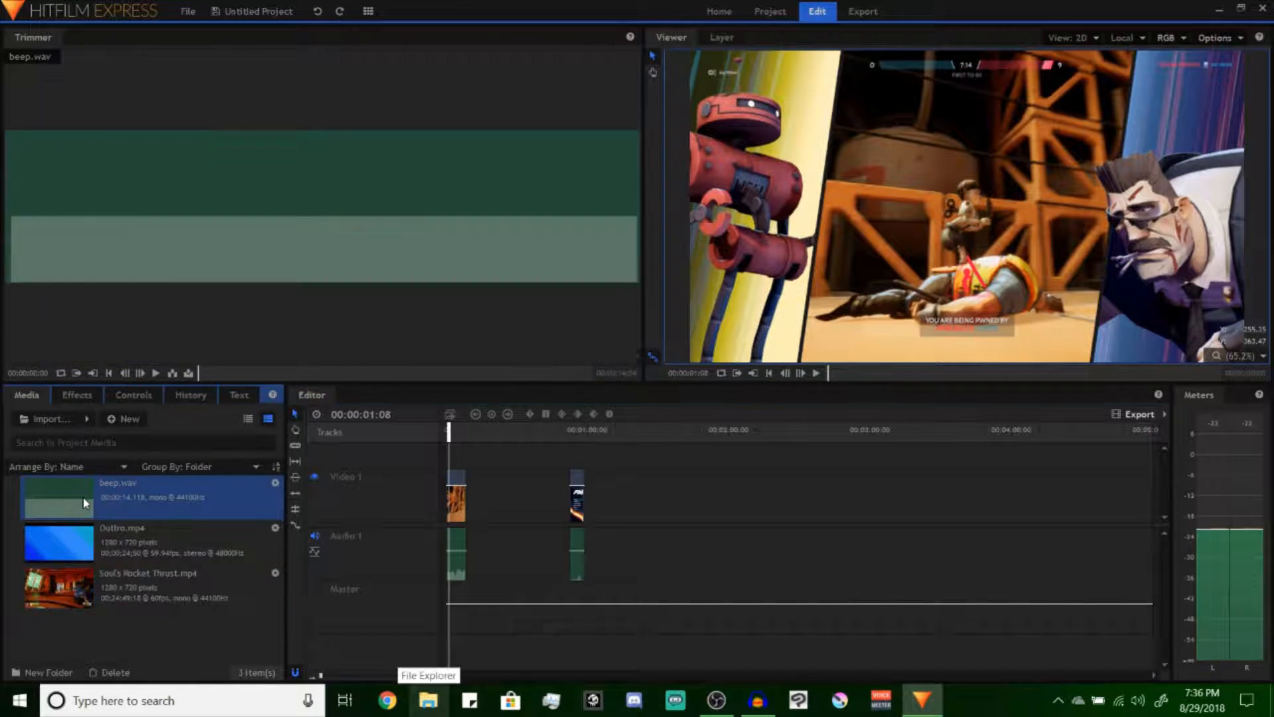
{"action": "left_click", "coordinate": [213, 374]}
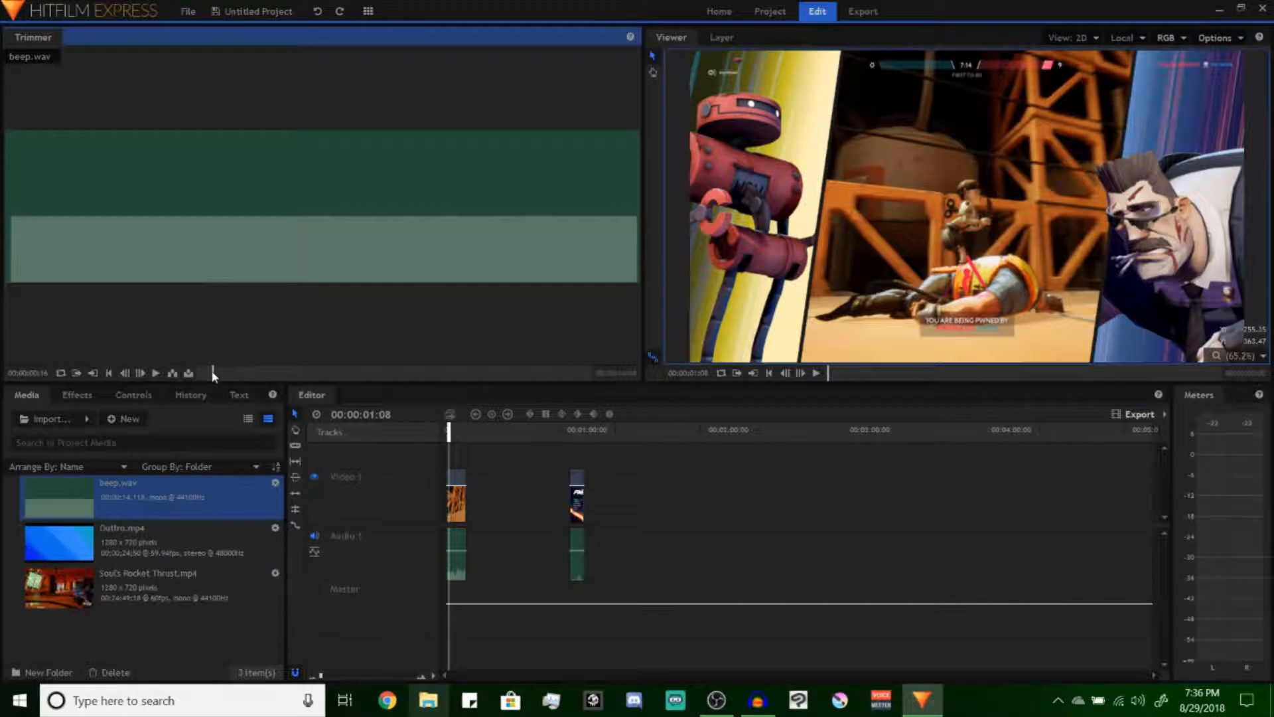
{"action": "key", "text": "space"}
{"action": "left_click_drag", "start_coordinate": [425, 547], "coordinate": [458, 635]}
{"action": "scroll", "coordinate": [468, 563], "scroll_direction": "up", "scroll_amount": 10}
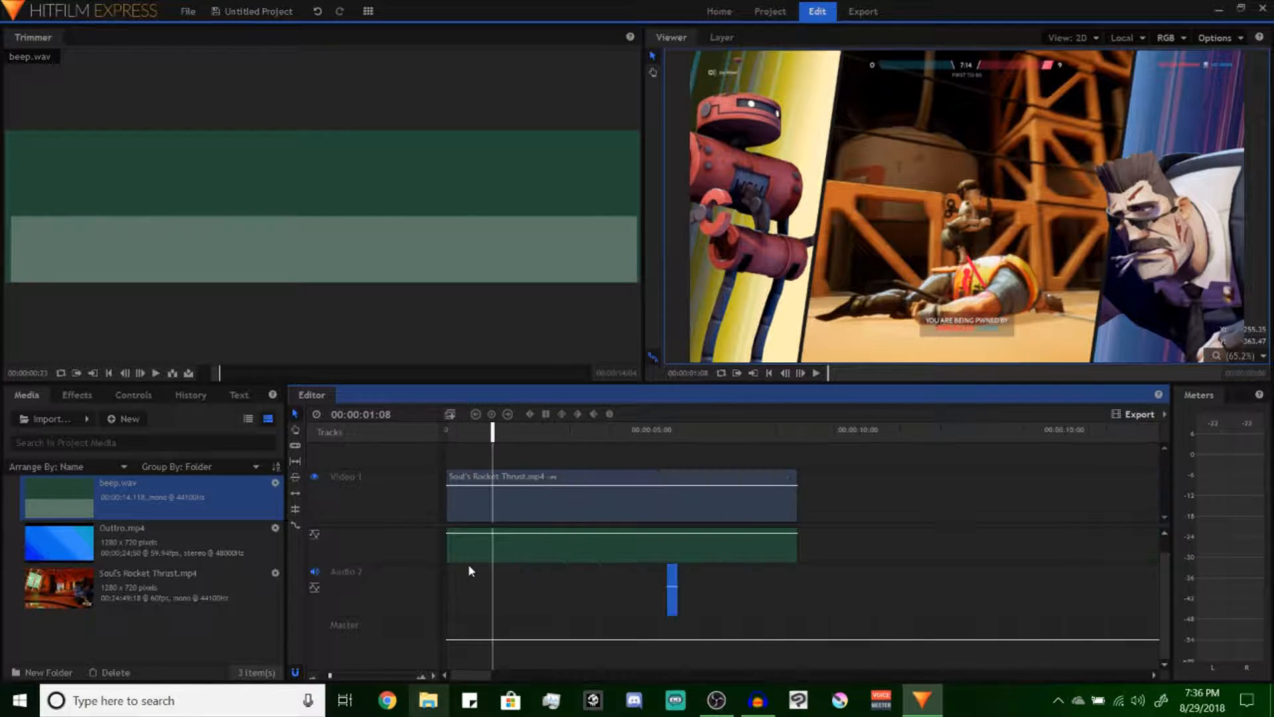
Find the spot for the beep in the first clip and move it onto Audio 1 just before the 4-second mark
{"action": "left_click", "coordinate": [707, 432]}
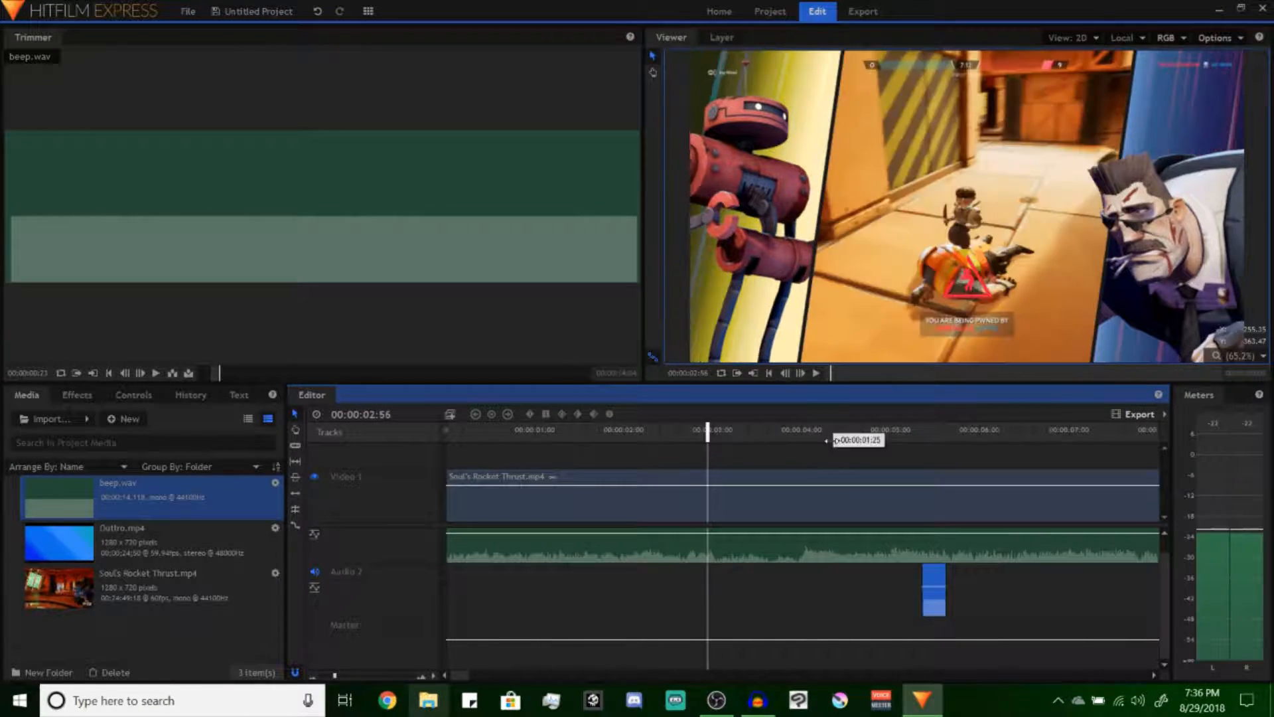
{"action": "left_click", "coordinate": [832, 432]}
{"action": "left_click", "coordinate": [694, 433]}
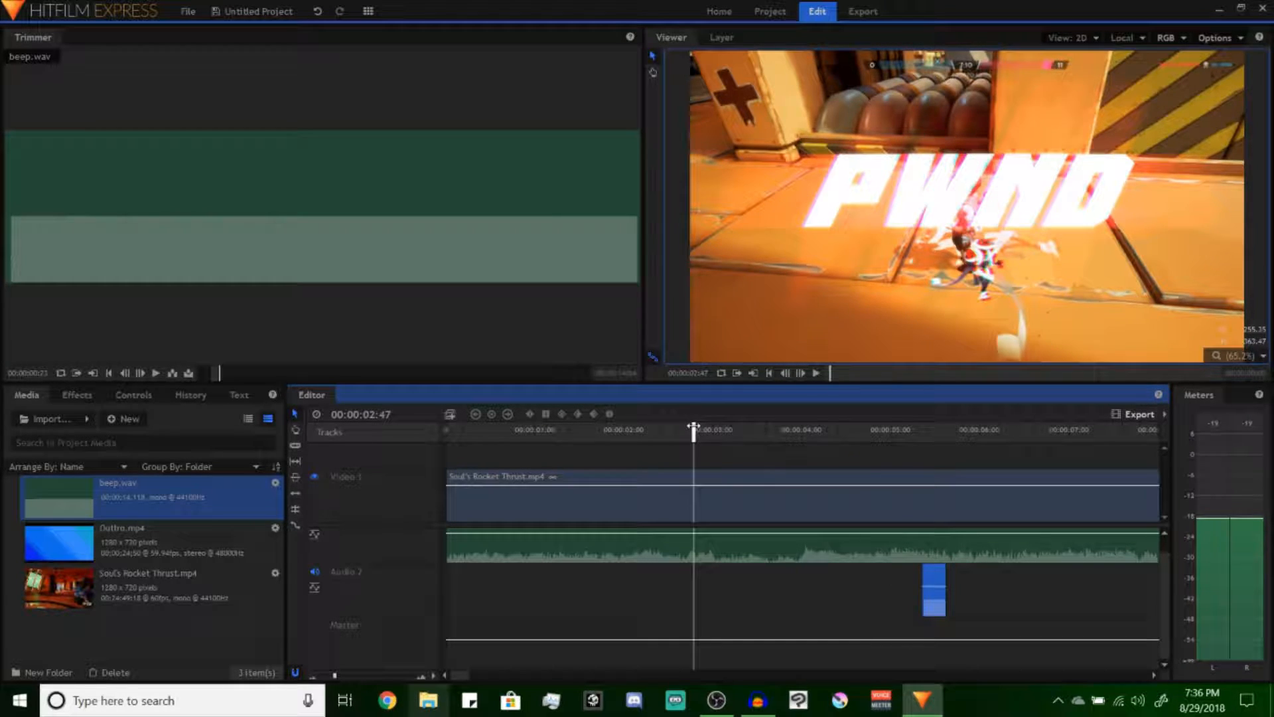
{"action": "scroll", "coordinate": [491, 434], "scroll_direction": "down", "scroll_amount": 10}
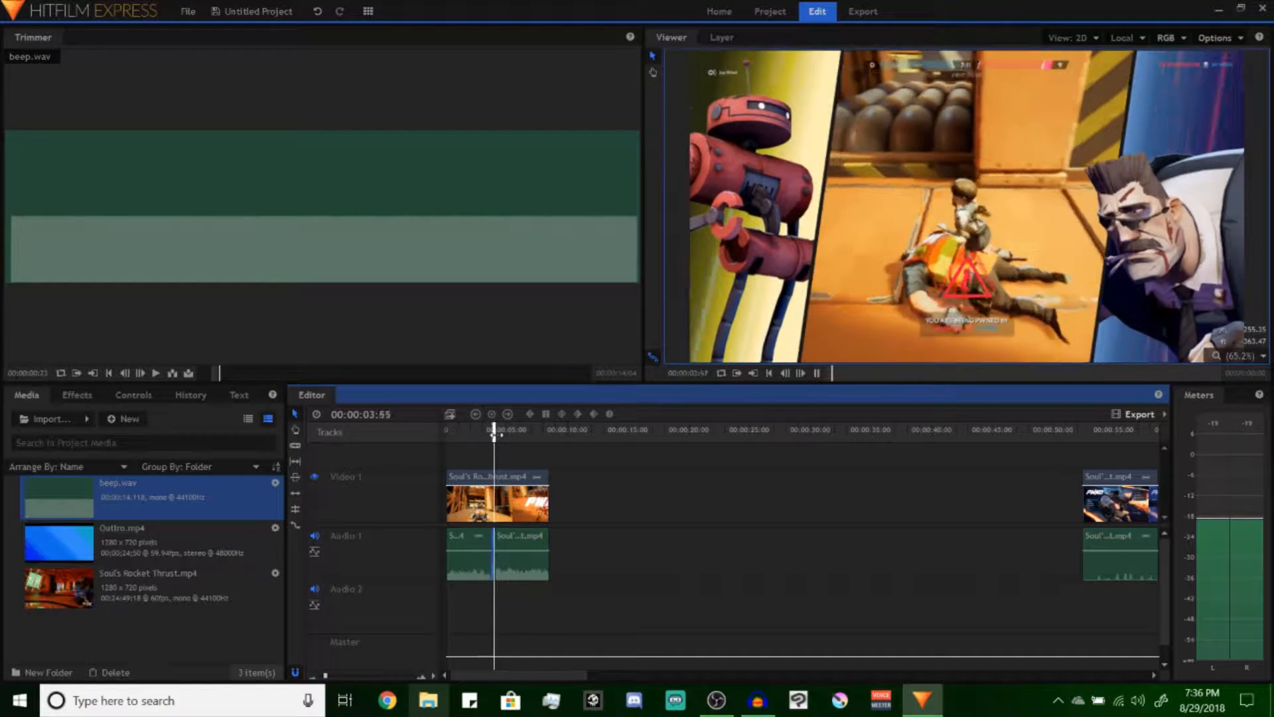
Play back the first clip around the inserted beep to check how the sound fits
{"action": "key", "text": "space"}
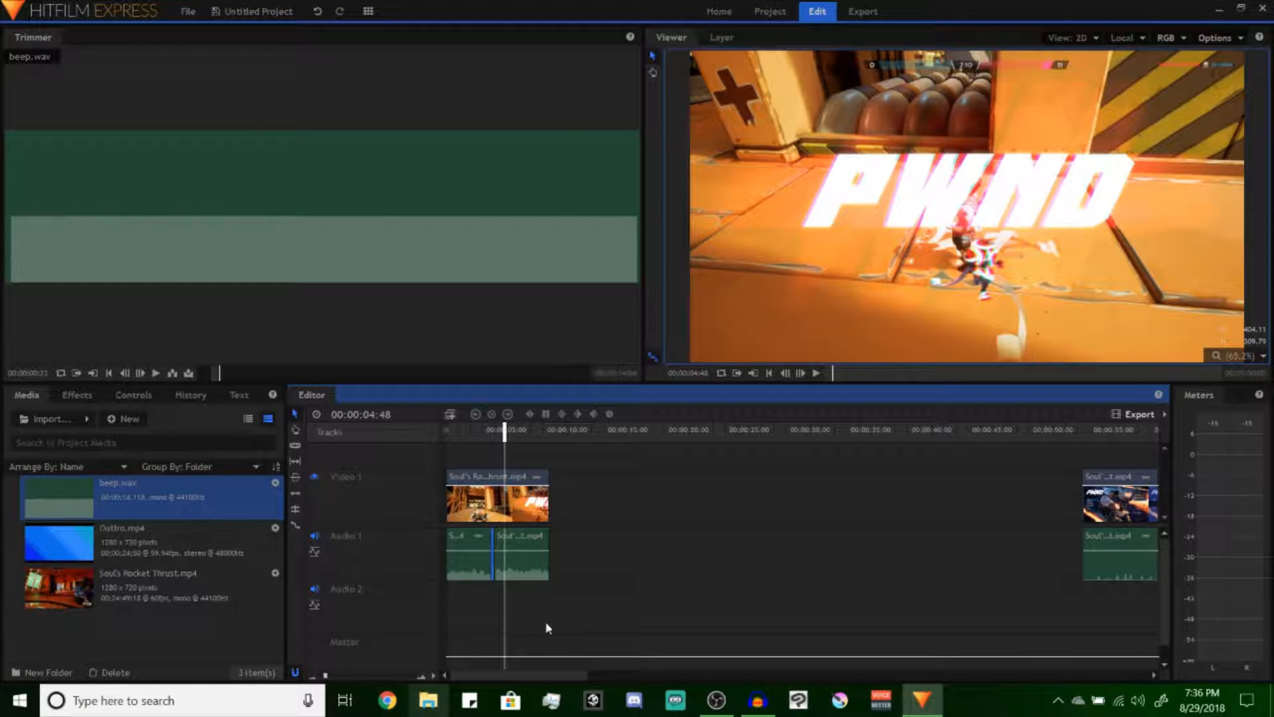
{"action": "mouse_move", "coordinate": [526, 551]}
{"action": "left_mouse_down"}
{"action": "mouse_move", "coordinate": [526, 565]}
{"action": "mouse_move", "coordinate": [529, 552]}
{"action": "left_mouse_up"}
{"action": "key", "text": "space"}
{"action": "key", "text": "space"}
{"action": "key", "text": "space"}
{"action": "key", "text": "space"}
{"action": "key", "text": "space"}
{"action": "key", "text": "space"}
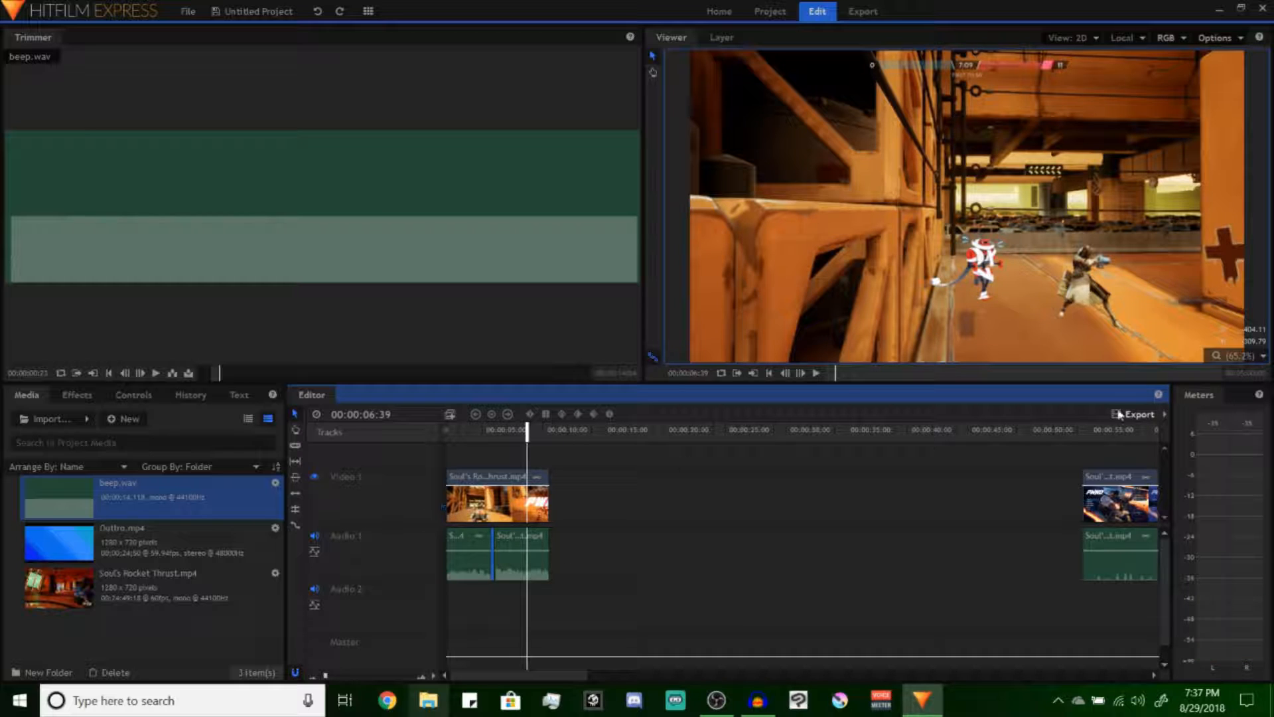
{"action": "mouse_move", "coordinate": [483, 486]}
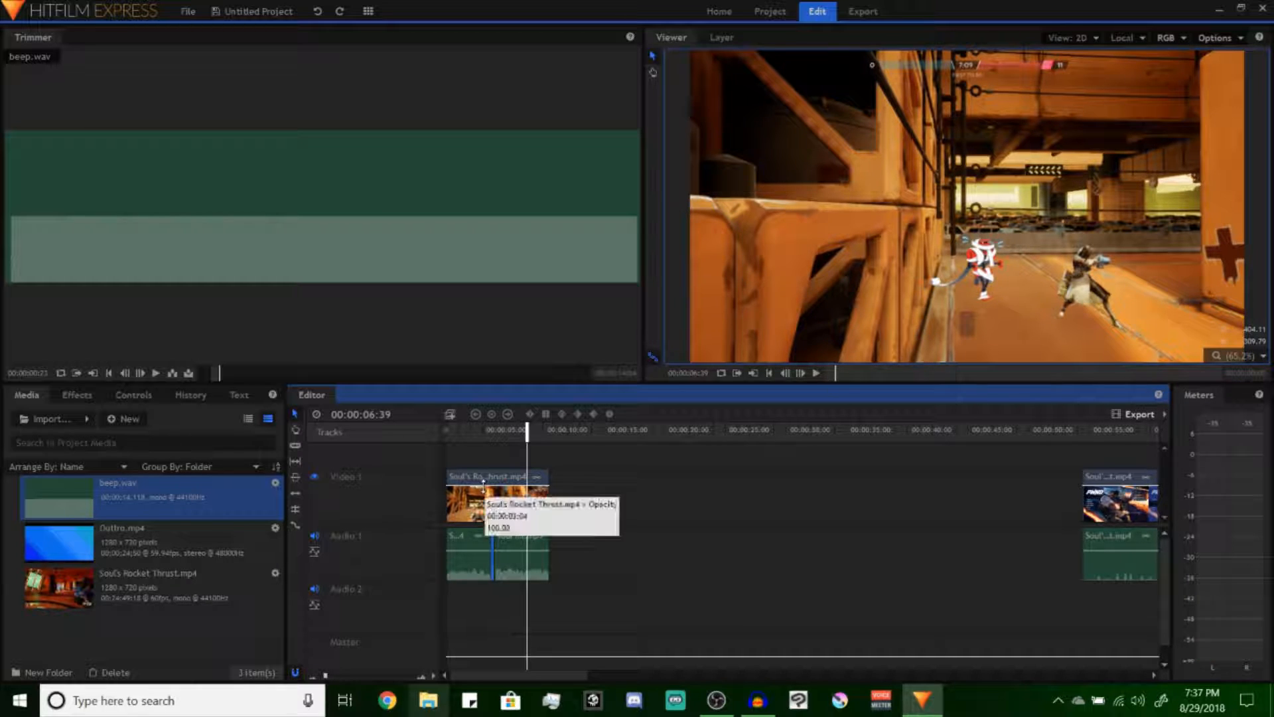
{"action": "left_click_drag", "start_coordinate": [483, 486], "coordinate": [539, 421]}
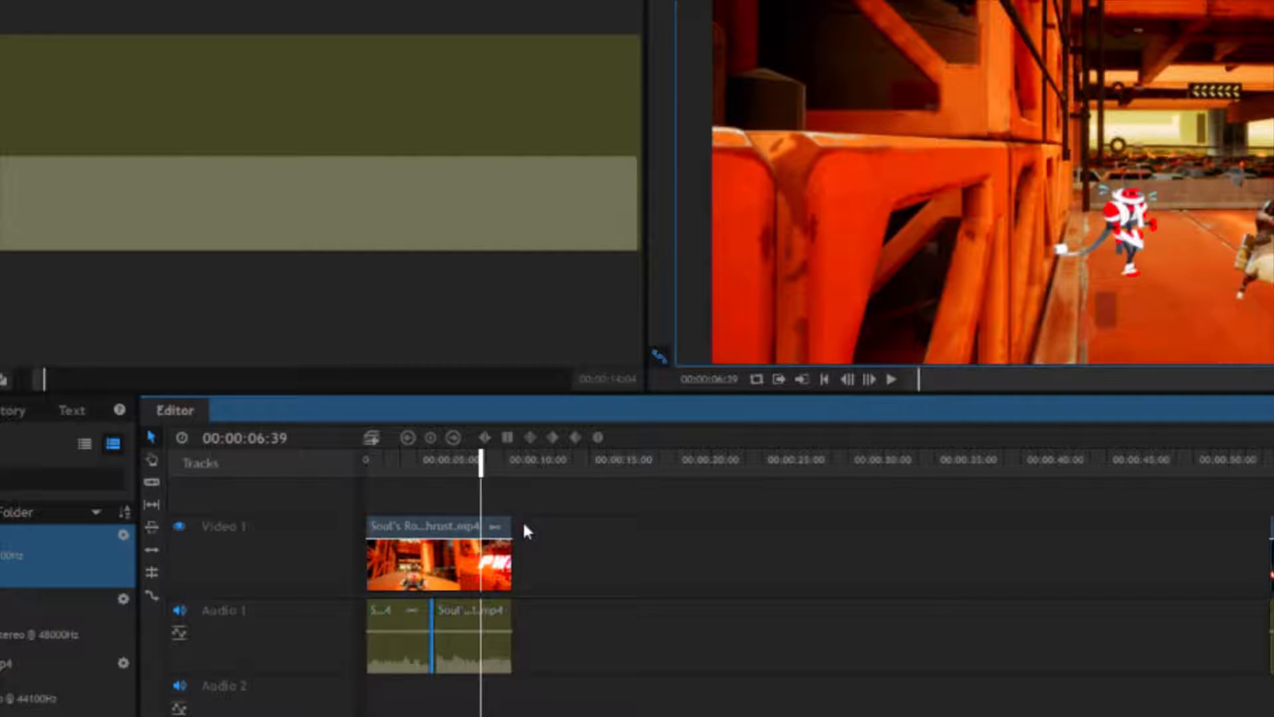
Move the second gameplay clip with its audio directly after the first clip and place the playhead at 00:00:09:54
{"action": "left_click_drag", "start_coordinate": [1034, 480], "coordinate": [1157, 514]}
{"action": "left_click_drag", "start_coordinate": [1098, 481], "coordinate": [570, 494]}
{"action": "left_click", "coordinate": [539, 432]}
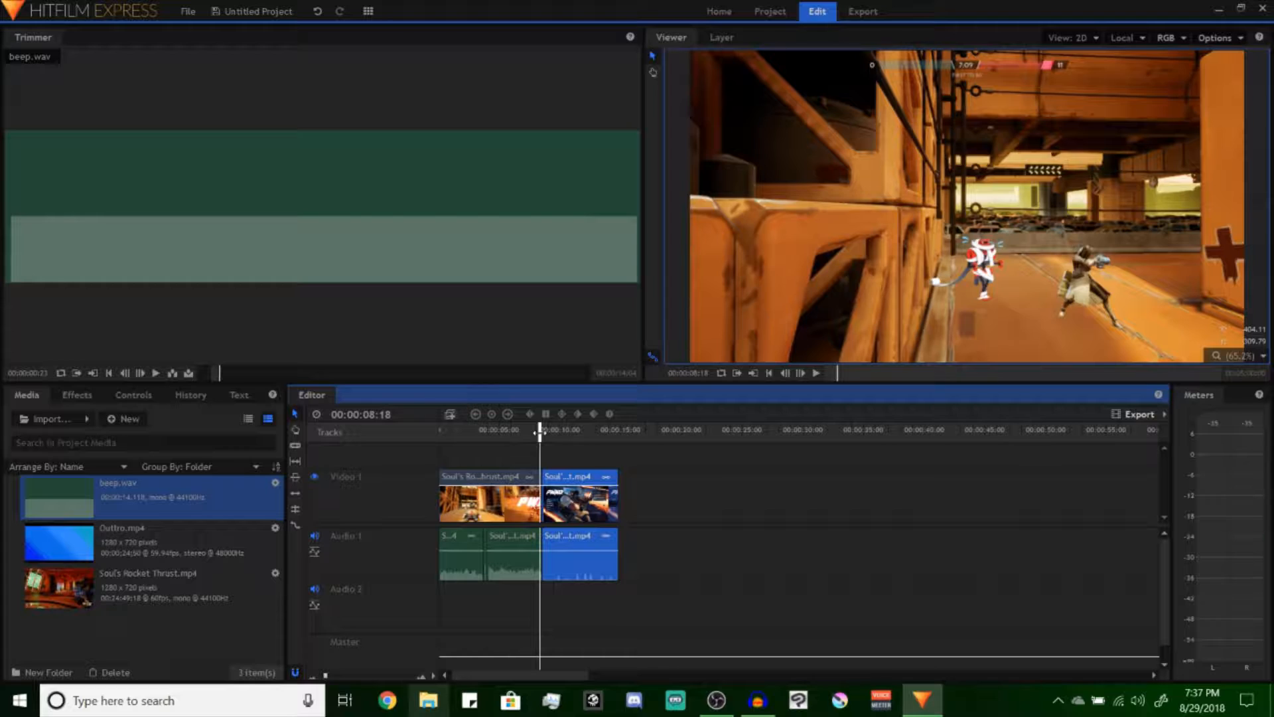
{"action": "left_click_drag", "start_coordinate": [571, 432], "coordinate": [559, 435]}
{"action": "right_click", "coordinate": [122, 631]}
{"action": "left_click", "coordinate": [124, 419]}
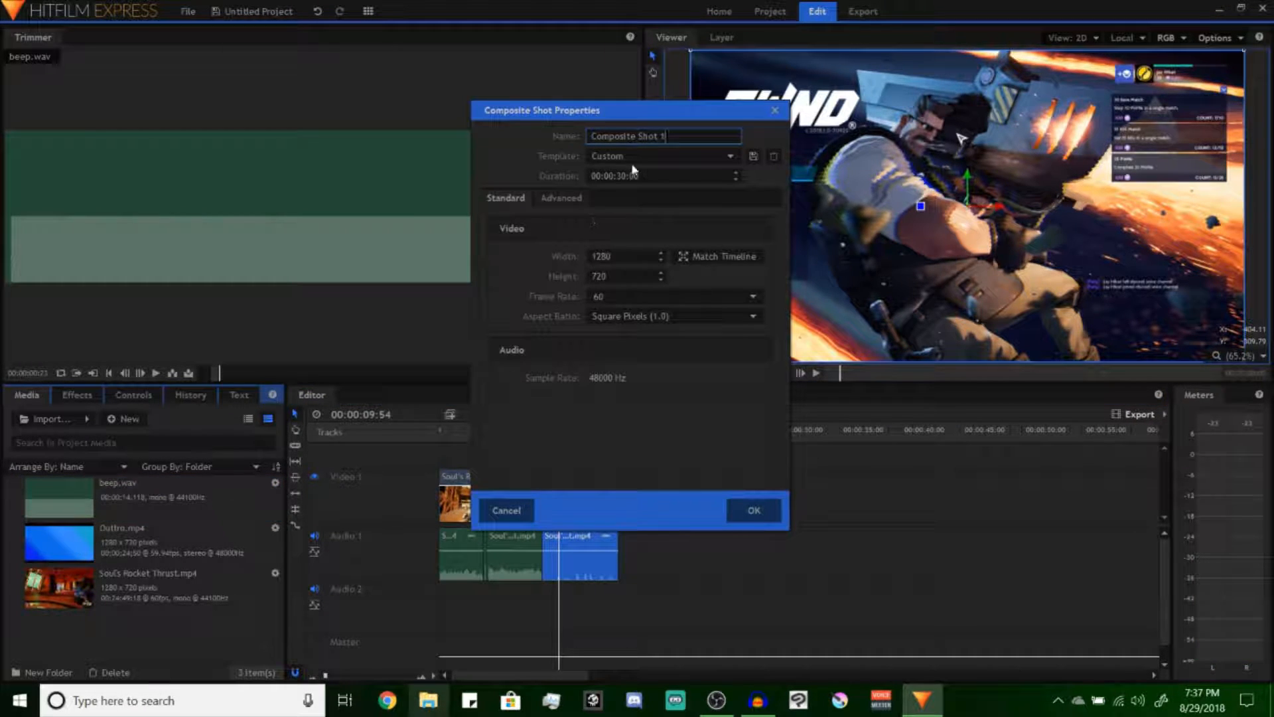
{"action": "left_click", "coordinate": [500, 514]}
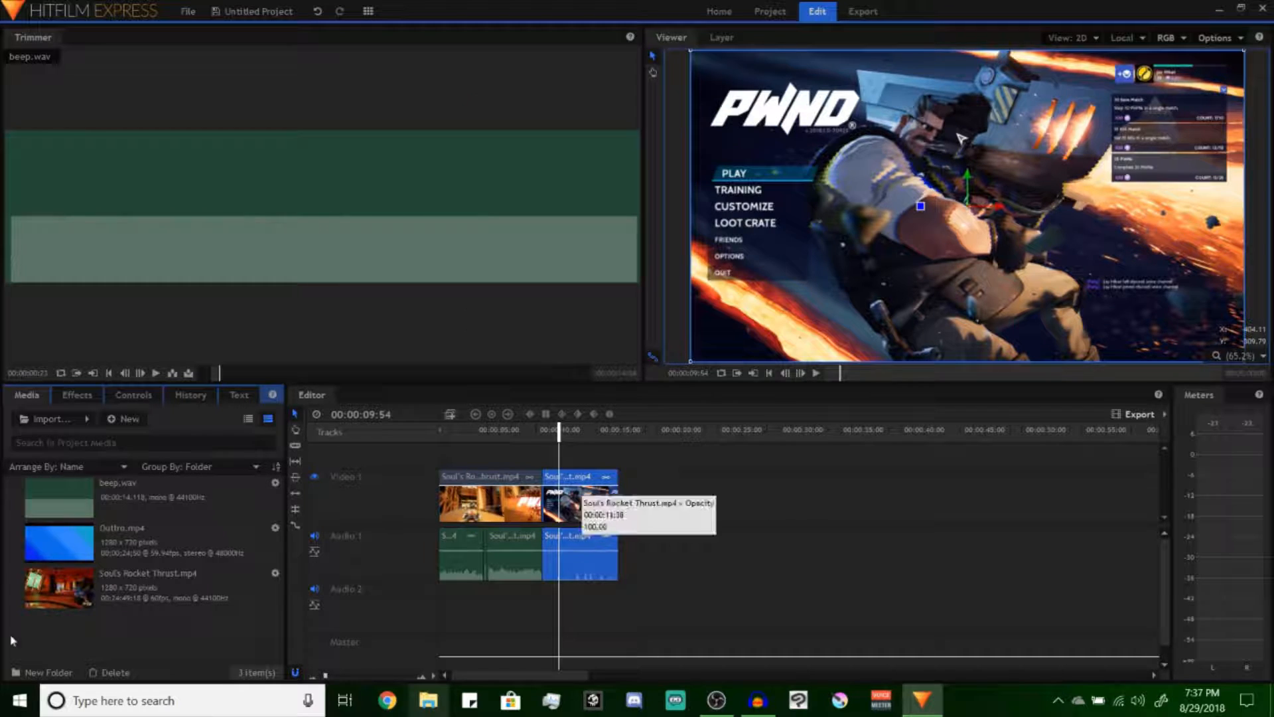
Create a media folder named video and put Outtro.mp4 and the Soul's Rocket Thrust.mp4 clip in it
{"action": "right_click", "coordinate": [107, 627]}
{"action": "mouse_move", "coordinate": [153, 630]}
{"action": "left_click", "coordinate": [269, 665]}
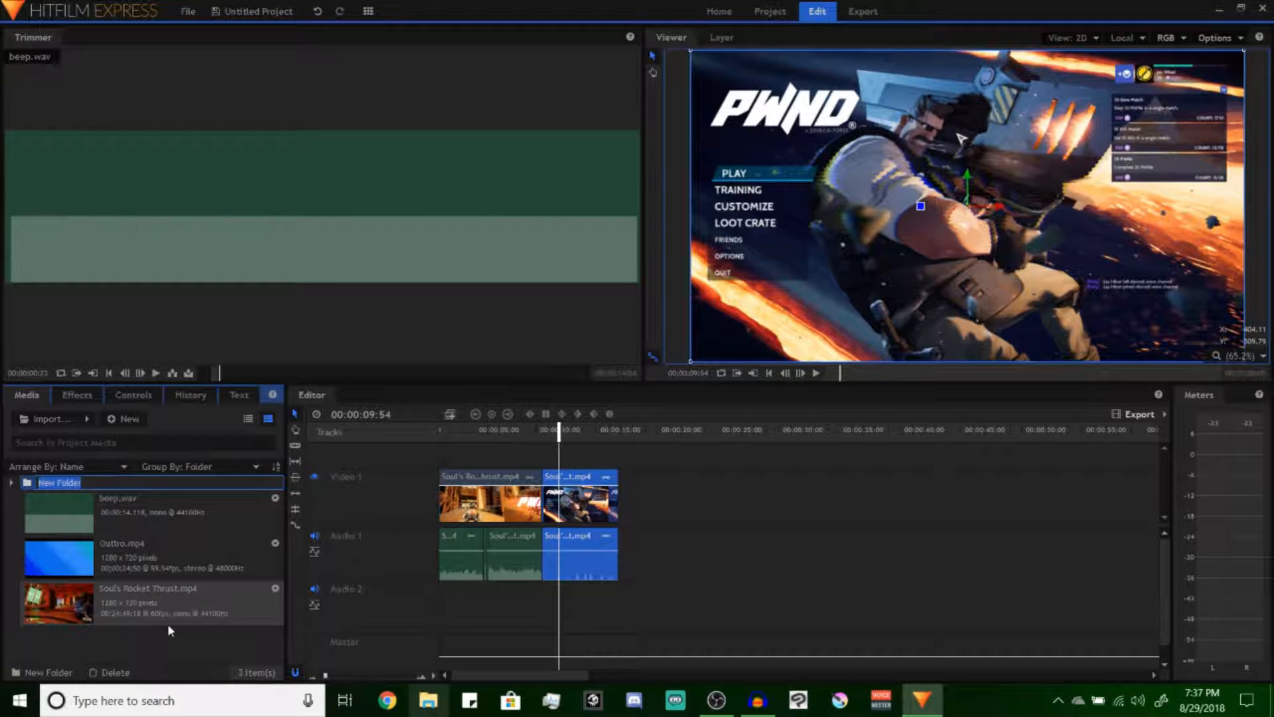
{"action": "type", "text": "BVidd"}
{"action": "key", "text": "BackSpace"}
{"action": "key", "text": "BackSpace"}
{"action": "key", "text": "BackSpace"}
{"action": "key", "text": "BackSpace"}
{"action": "key", "text": "BackSpace"}
{"action": "type", "text": "video"}
{"action": "key", "text": "Return"}
{"action": "left_click", "coordinate": [66, 597]}
{"action": "left_click_drag", "start_coordinate": [51, 517], "coordinate": [46, 486]}
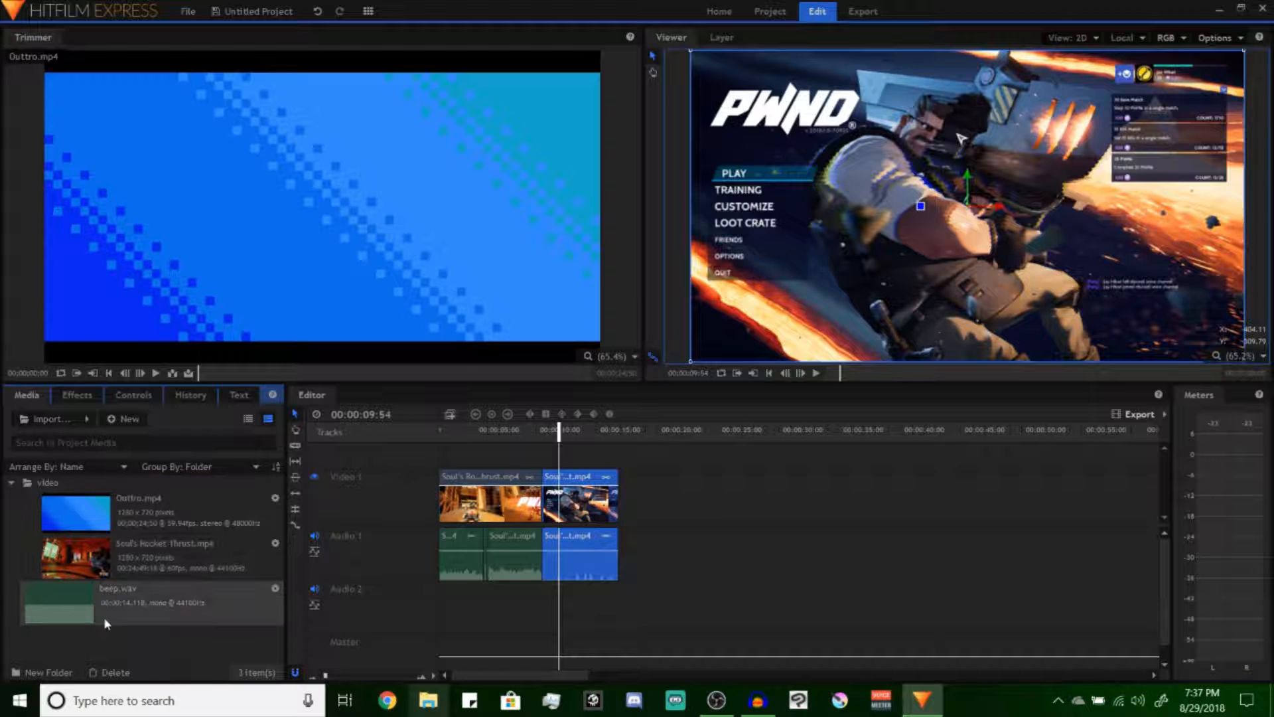
Create a media folder named Audio for beep.wav and collapse both media folders
{"action": "right_click", "coordinate": [108, 638]}
{"action": "mouse_move", "coordinate": [159, 645]}
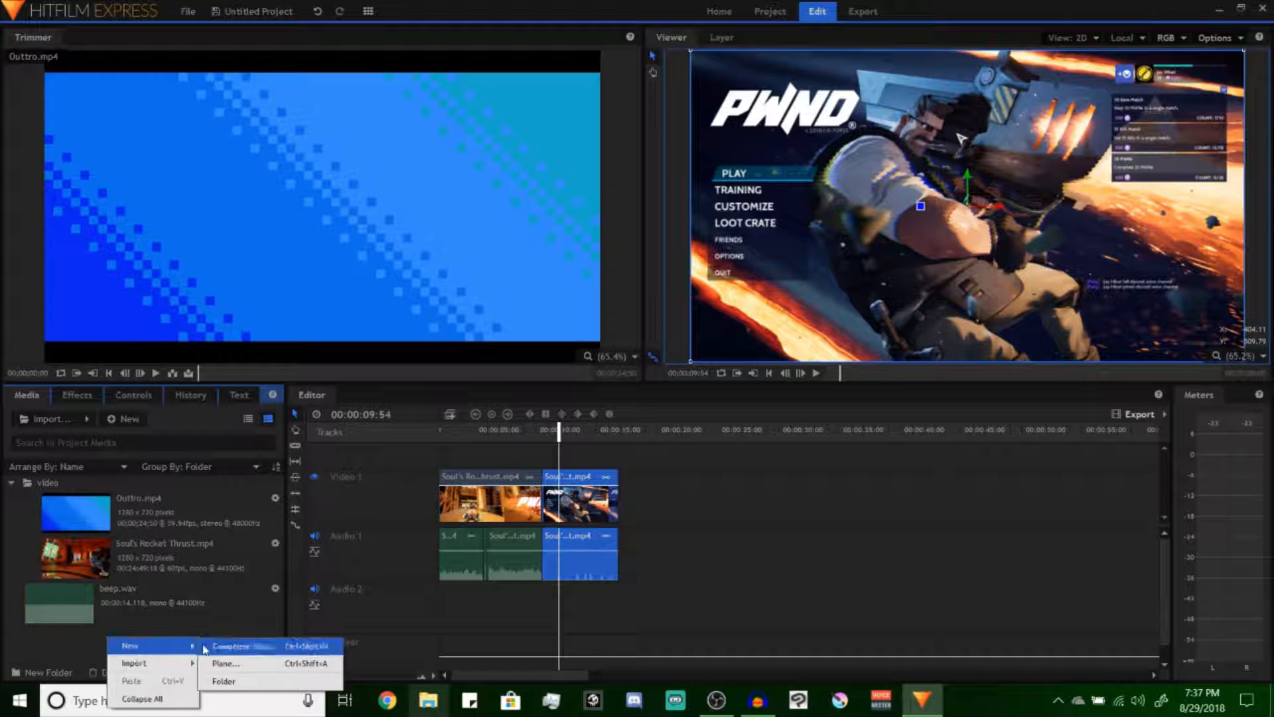
{"action": "left_click", "coordinate": [224, 681]}
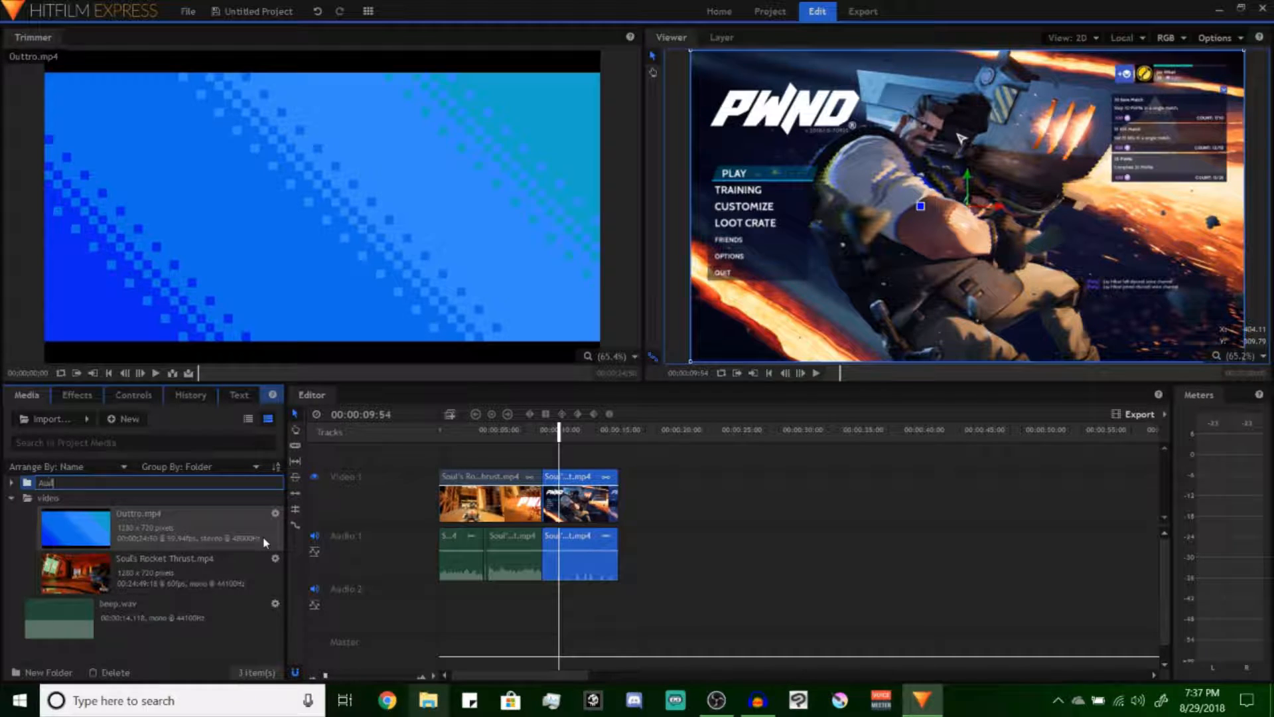
{"action": "type", "text": "io"}
{"action": "key", "text": "Return"}
{"action": "left_click", "coordinate": [88, 621]}
{"action": "left_click_drag", "start_coordinate": [74, 513], "coordinate": [47, 482]}
{"action": "left_click", "coordinate": [12, 484]}
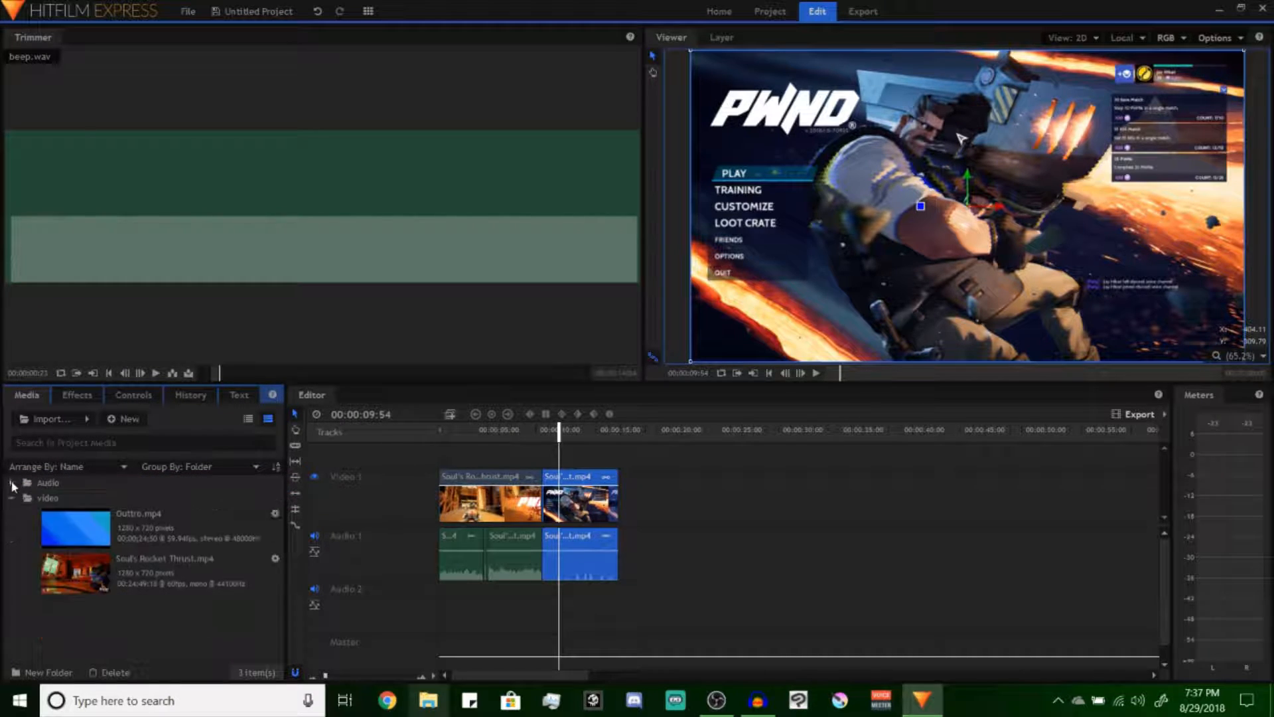
{"action": "left_click", "coordinate": [11, 499]}
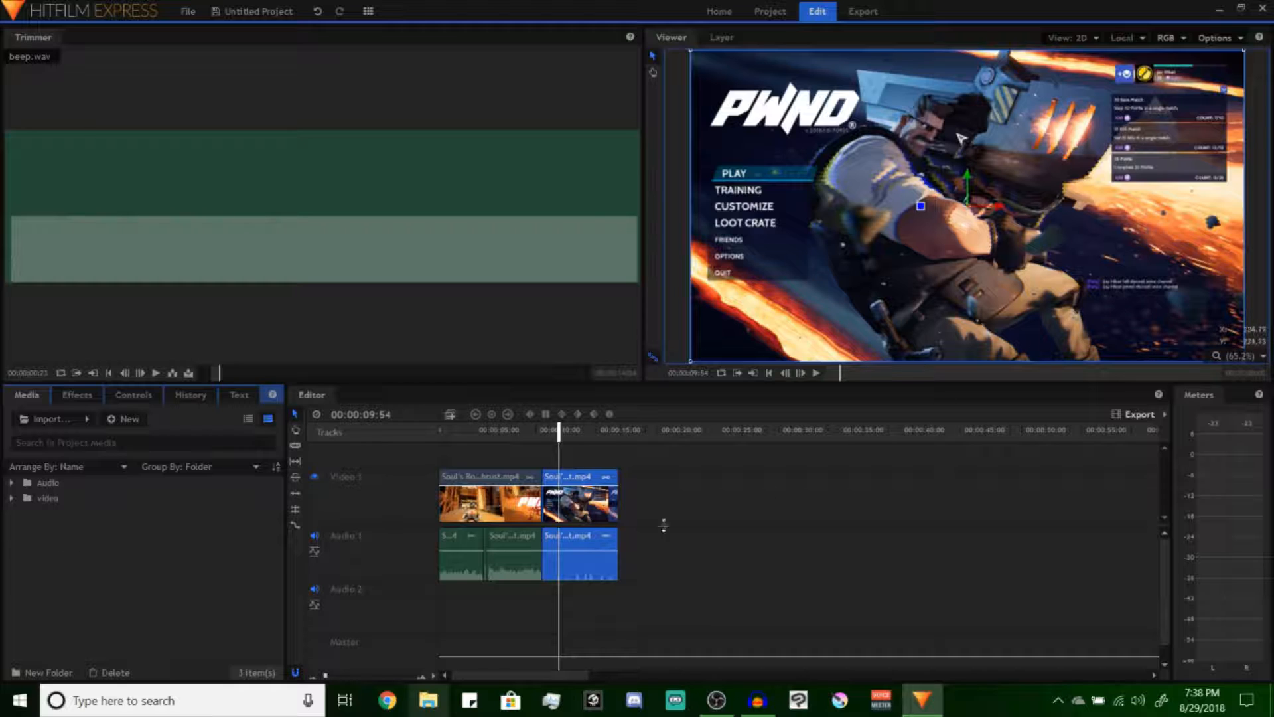
Create a new composite shot named Title with the default custom settings
{"action": "right_click", "coordinate": [78, 535]}
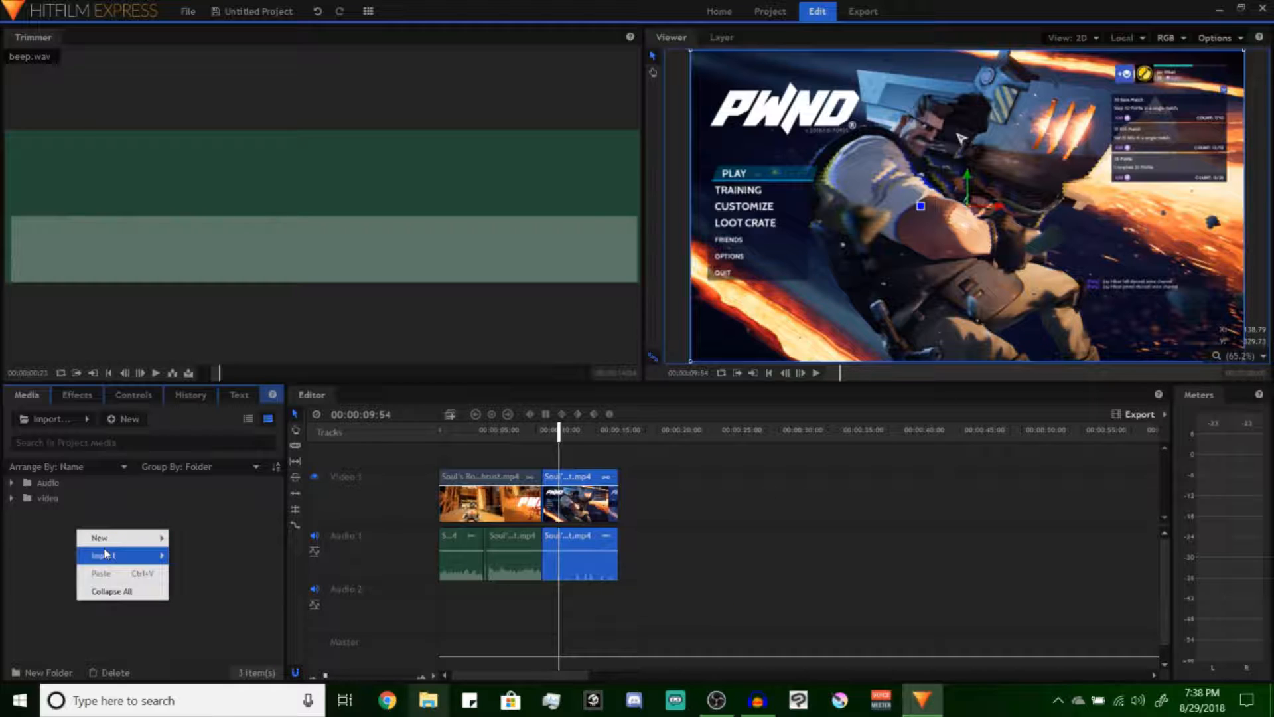
{"action": "mouse_move", "coordinate": [100, 538]}
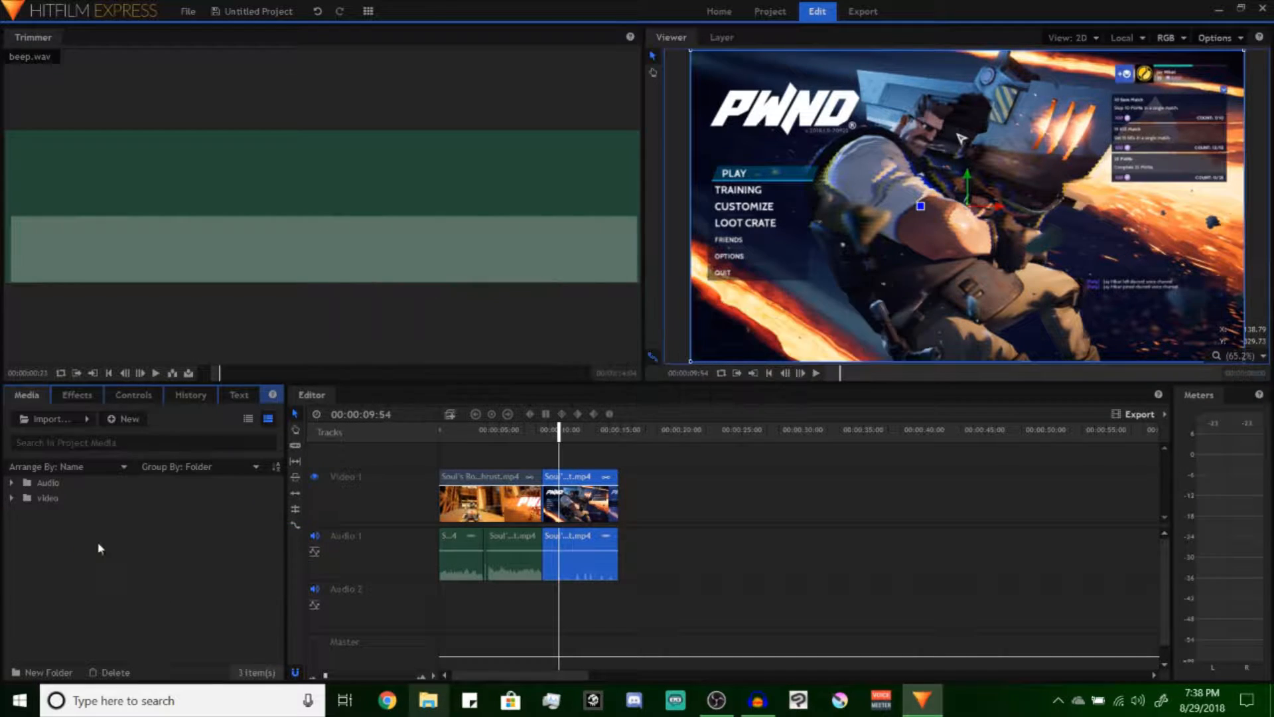
{"action": "right_click", "coordinate": [98, 544]}
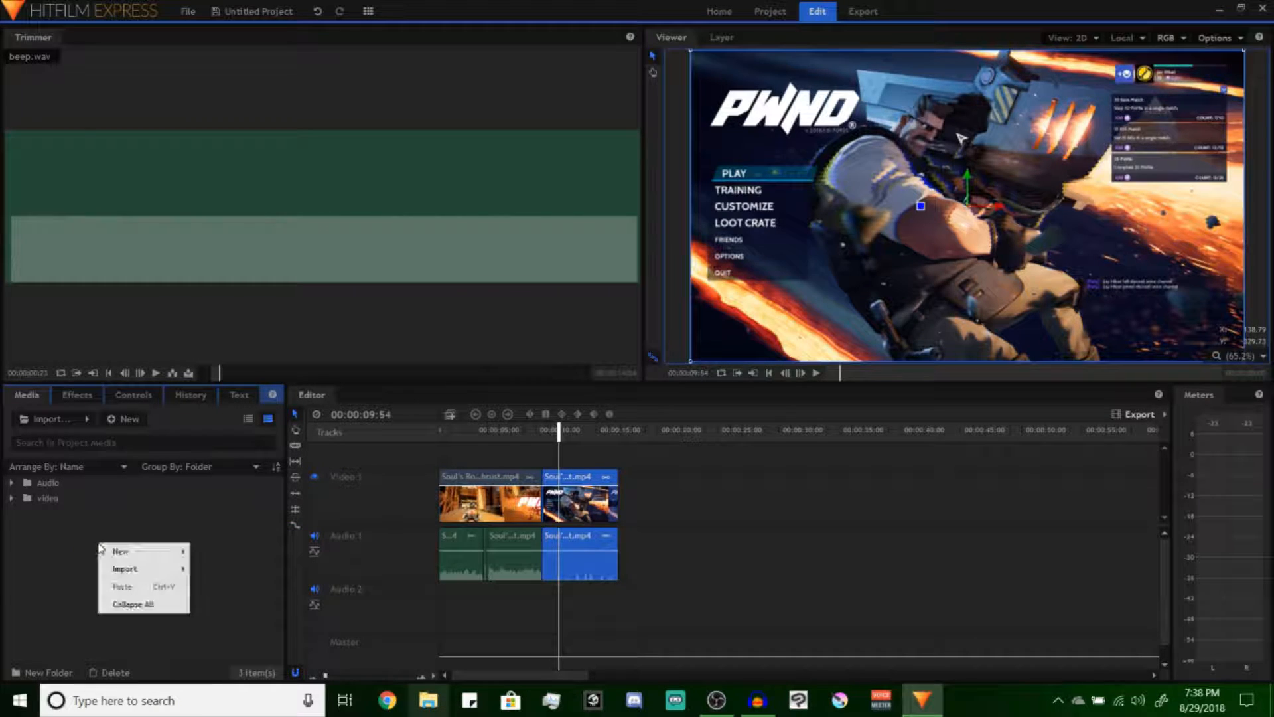
{"action": "mouse_move", "coordinate": [114, 553]}
{"action": "left_click", "coordinate": [213, 551]}
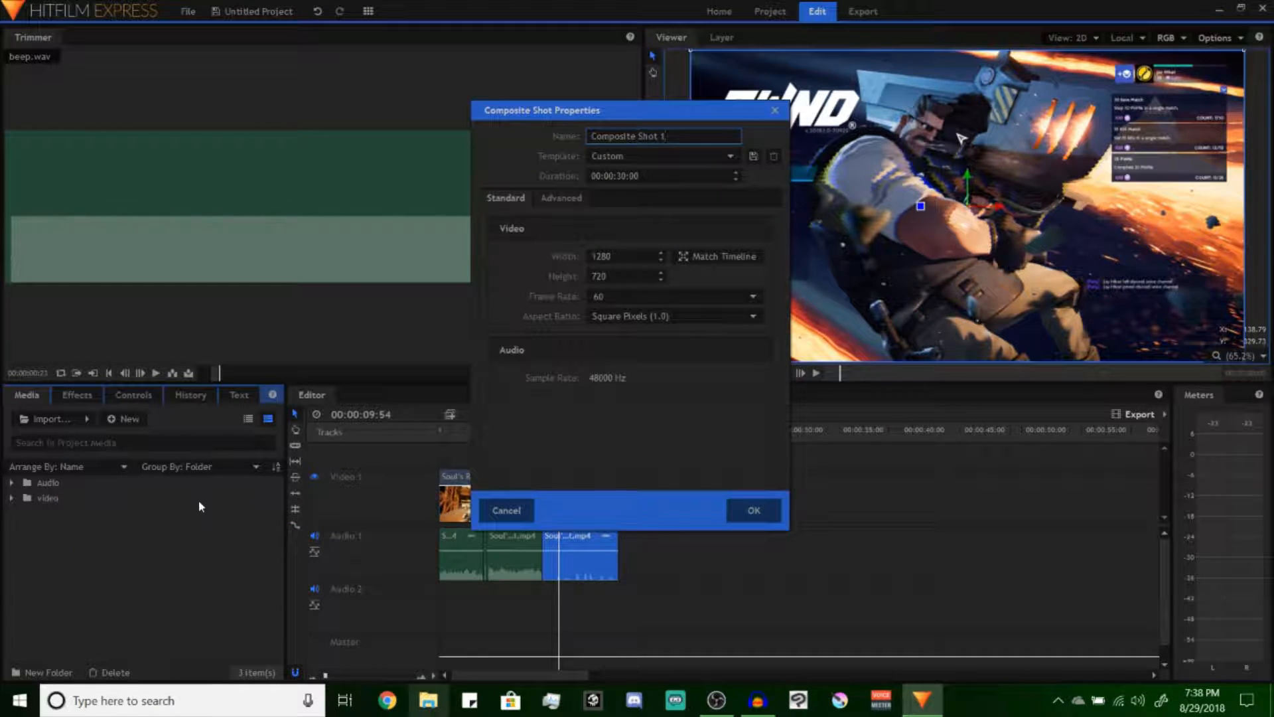
{"action": "left_click_drag", "start_coordinate": [675, 141], "coordinate": [364, 138]}
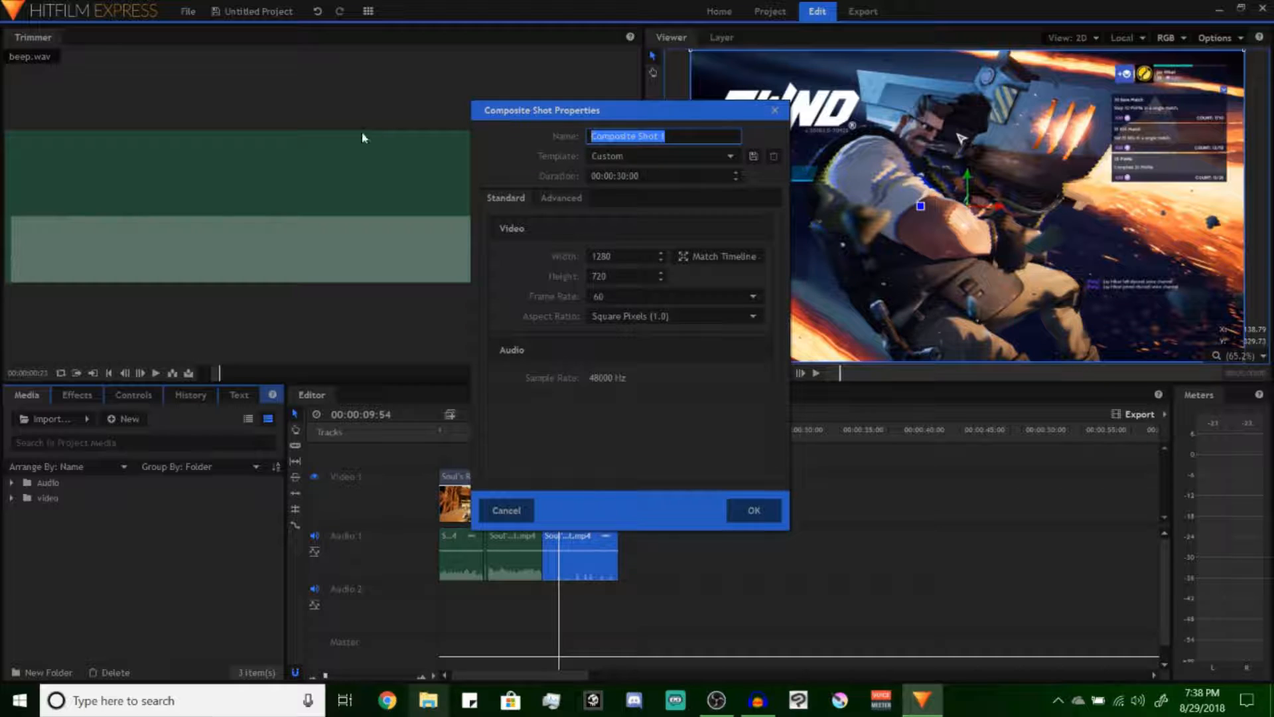
{"action": "type", "text": "Title"}
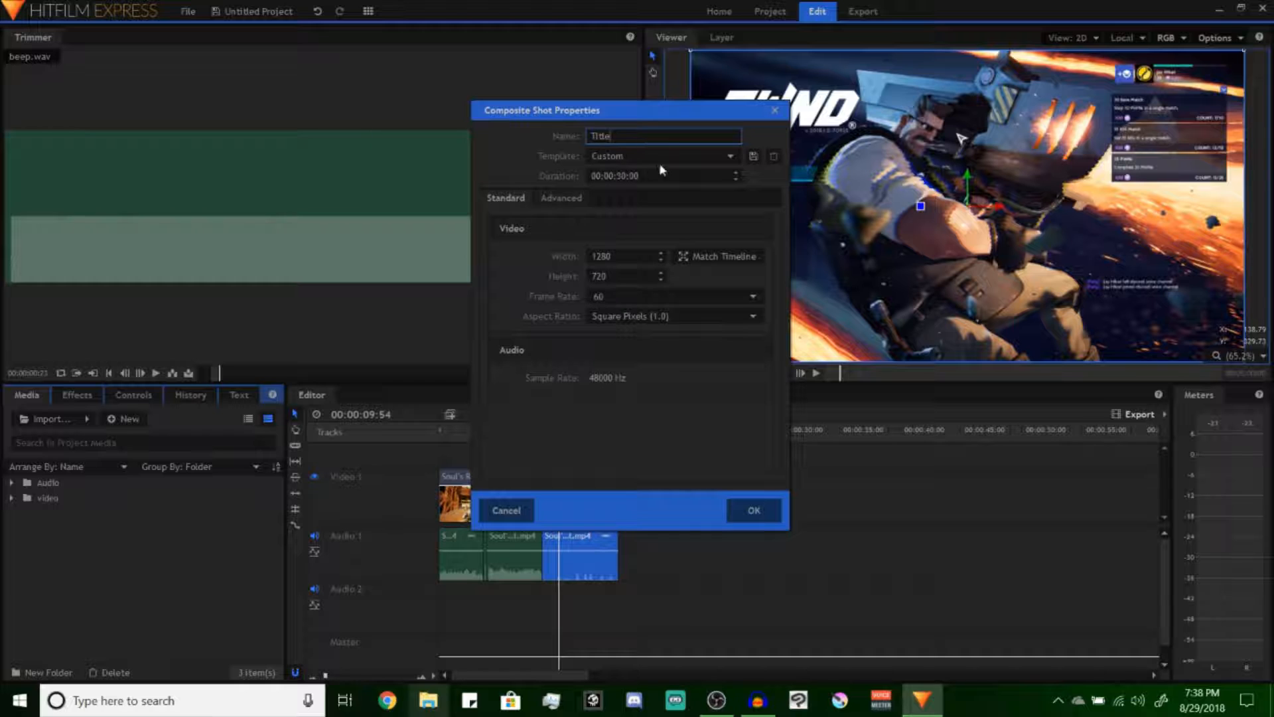
{"action": "left_click", "coordinate": [754, 511]}
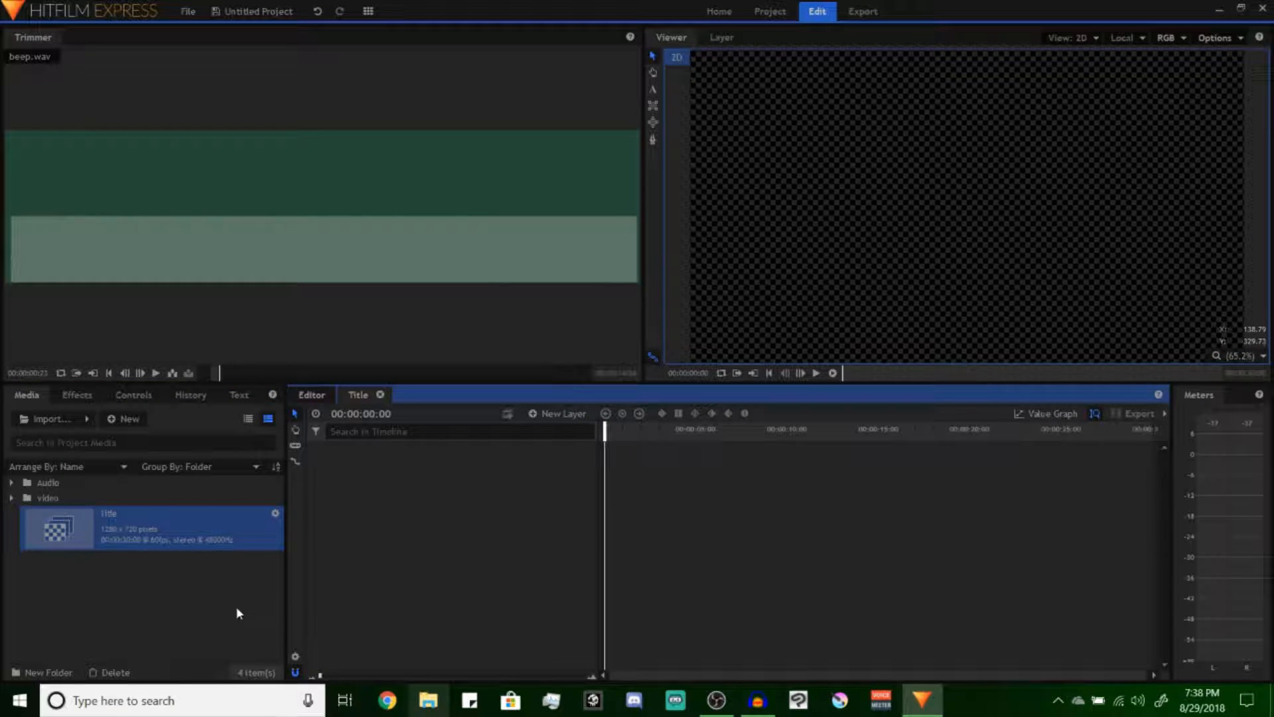
Add a text layer 1000 wide and 500 high to the Title composite shot
{"action": "right_click", "coordinate": [381, 477]}
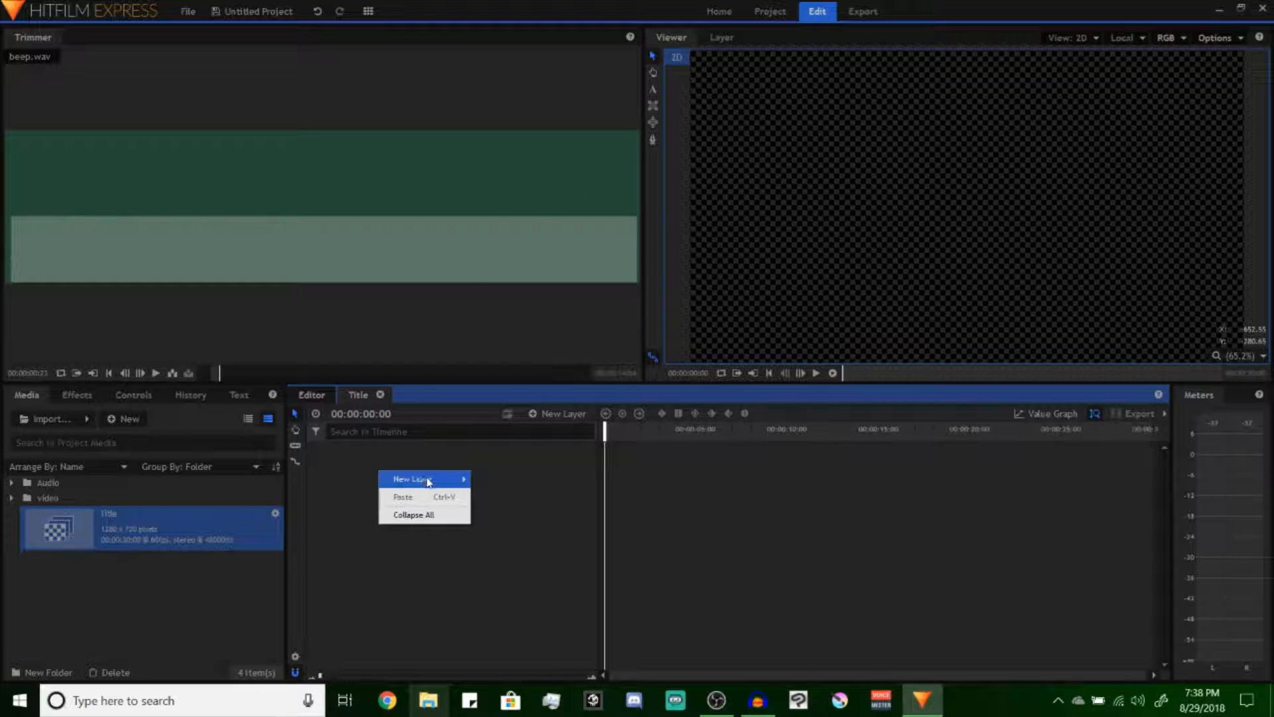
{"action": "mouse_move", "coordinate": [425, 479]}
{"action": "left_click", "coordinate": [524, 497]}
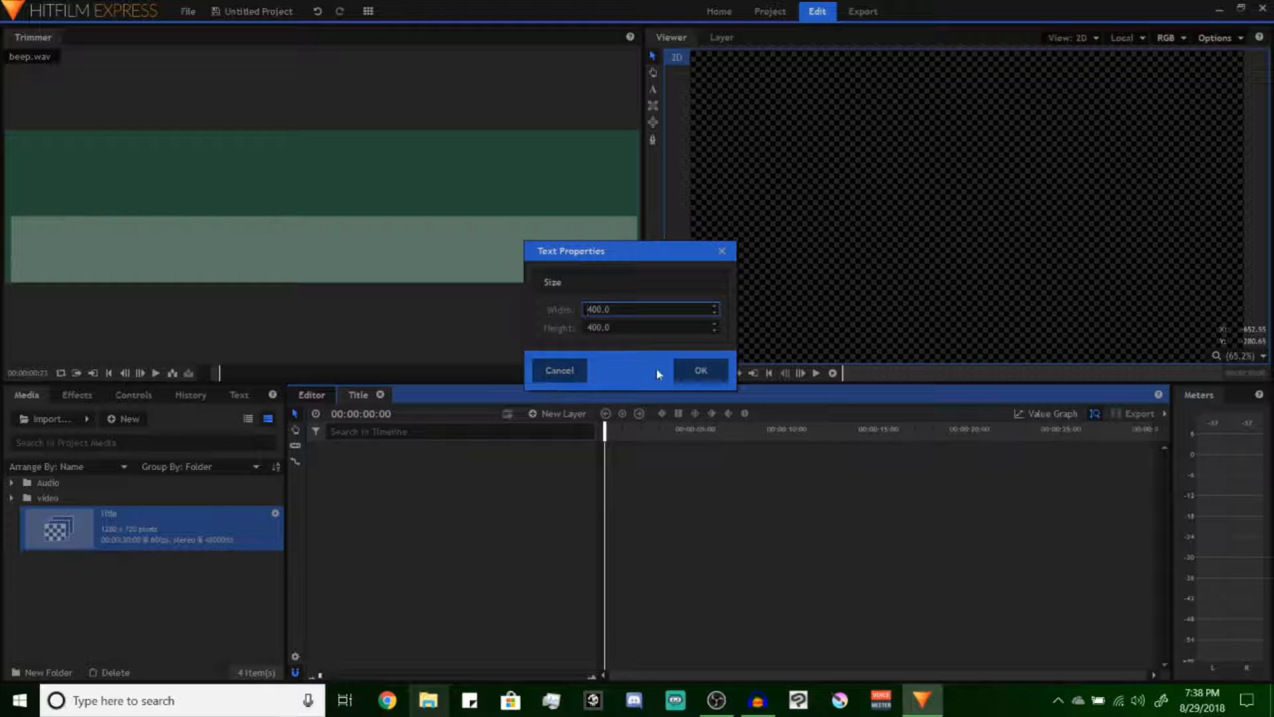
{"action": "double_click", "coordinate": [600, 310]}
{"action": "type", "text": "1000"}
{"action": "key", "text": "Tab"}
{"action": "type", "text": "500"}
{"action": "key", "text": "Return"}
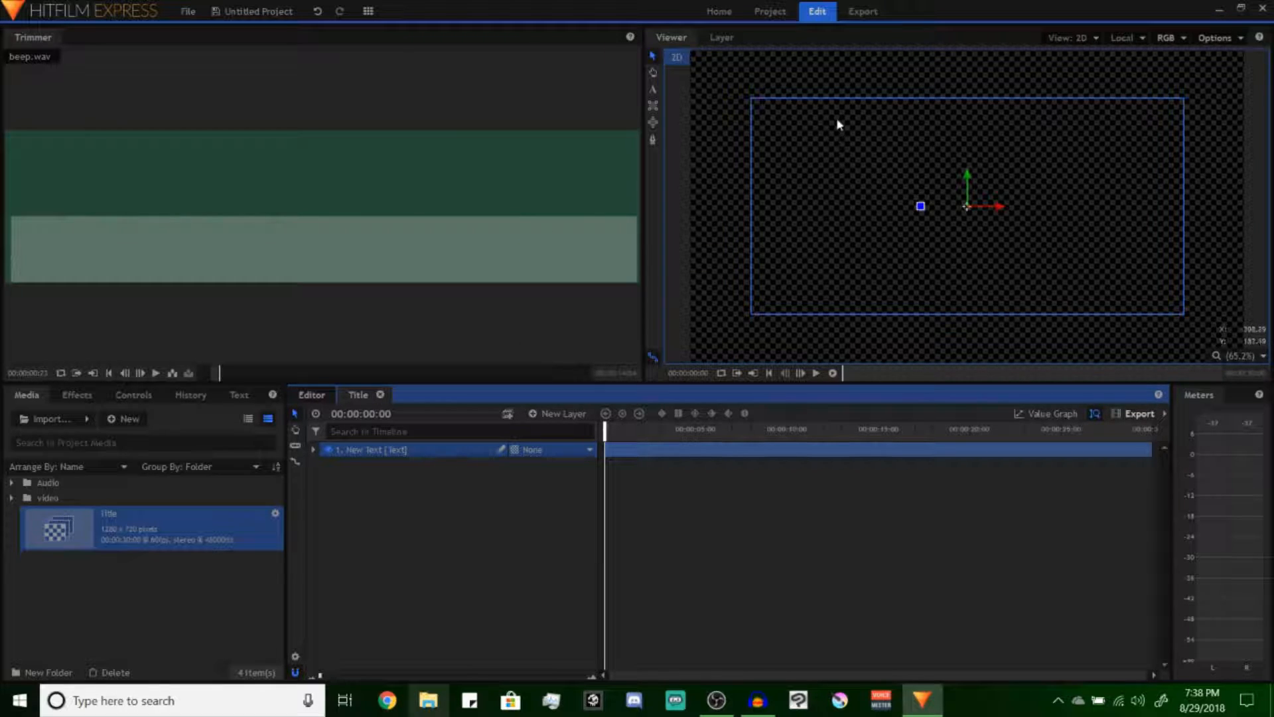
Write THANKS FOR WATCHING in the text box with the Text tool
{"action": "left_click", "coordinate": [653, 89]}
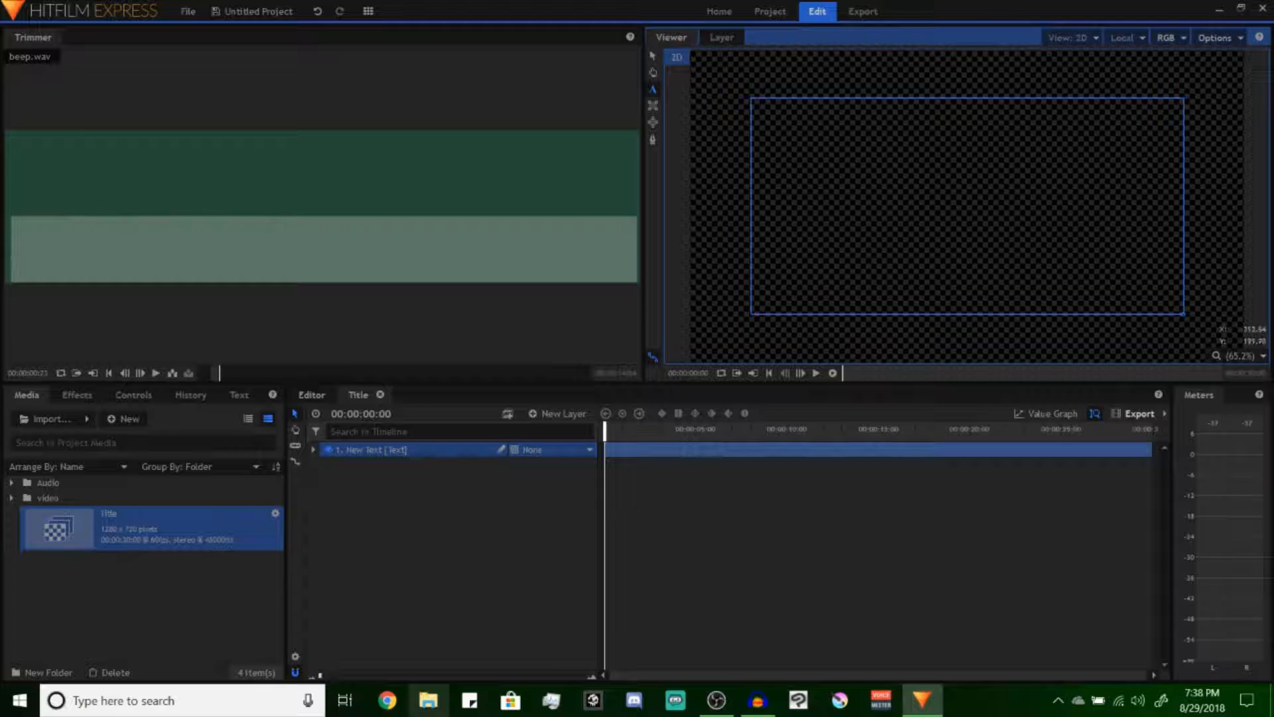
{"action": "type", "text": "P"}
{"action": "key", "text": "BackSpace"}
{"action": "type", "text": "Thanks for wal"}
{"action": "key", "text": "BackSpace"}
{"action": "key", "text": "BackSpace"}
{"action": "key", "text": "BackSpace"}
{"action": "key", "text": "BackSpace"}
{"action": "key", "text": "BackSpace"}
{"action": "key", "text": "BackSpace"}
{"action": "key", "text": "BackSpace"}
{"action": "key", "text": "BackSpace"}
{"action": "key", "text": "BackSpace"}
{"action": "key", "text": "BackSpace"}
{"action": "key", "text": "BackSpace"}
{"action": "key", "text": "BackSpace"}
{"action": "key", "text": "BackSpace"}
{"action": "key", "text": "BackSpace"}
{"action": "type", "text": "THIANKS FOR WATC"}
{"action": "type", "text": "HING"}
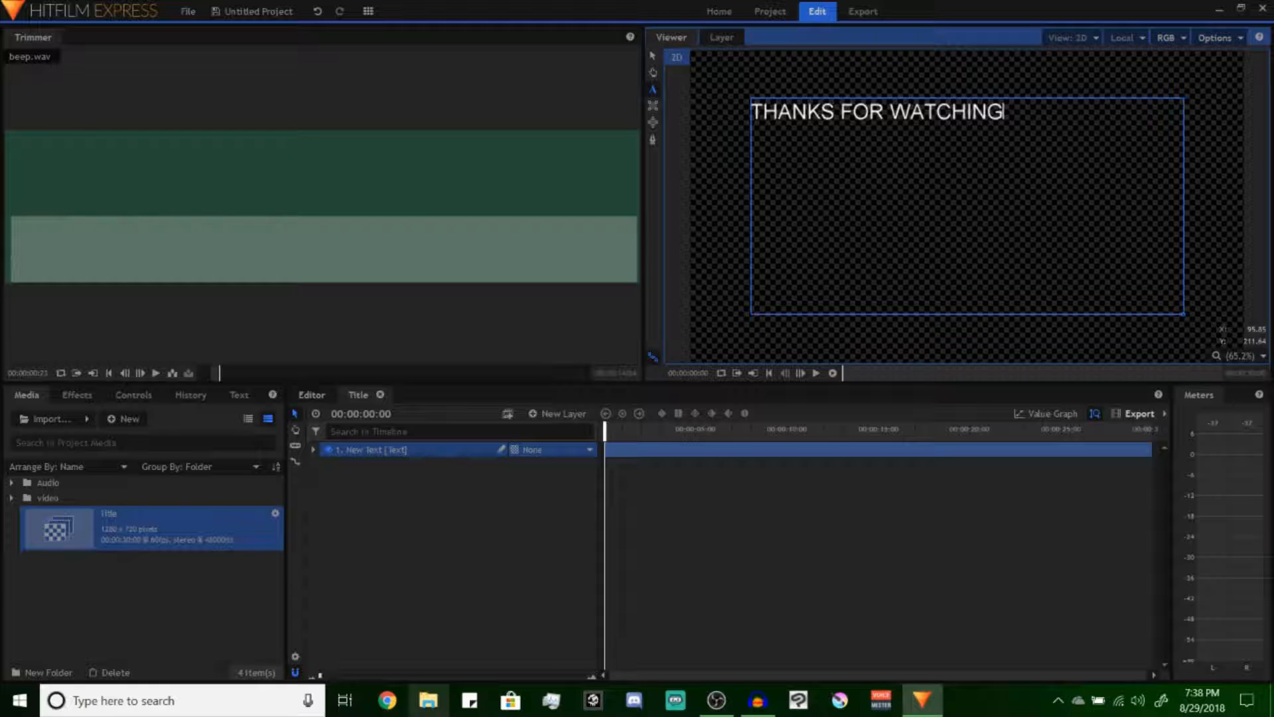
Select the whole title text and change its fill color to yellow
{"action": "key", "text": "ctrl+a"}
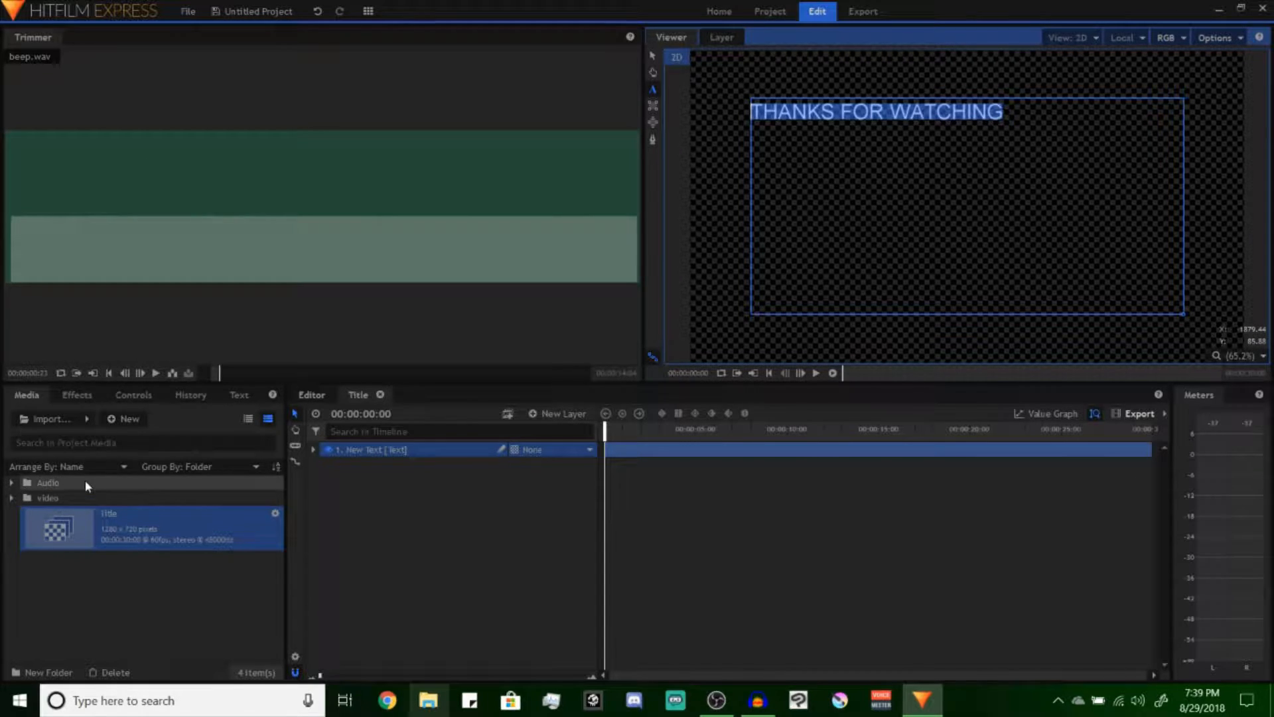
{"action": "left_click", "coordinate": [240, 394]}
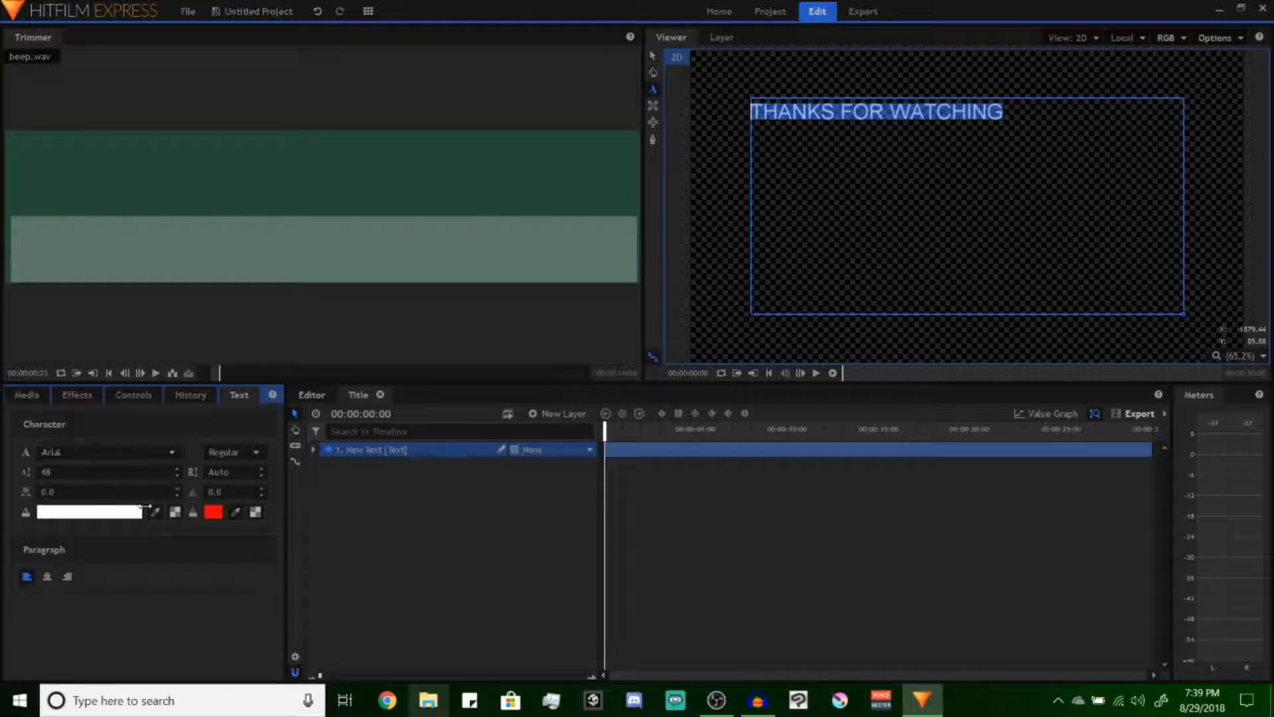
{"action": "left_click", "coordinate": [128, 514]}
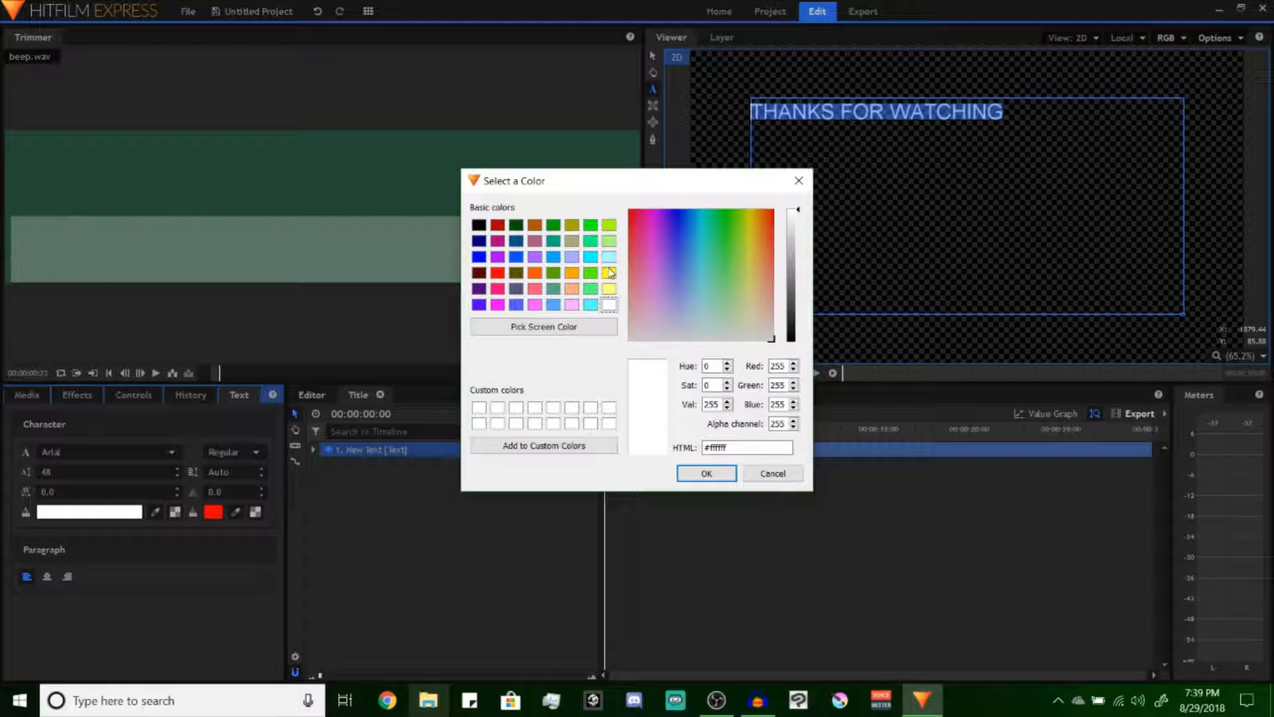
{"action": "left_click", "coordinate": [608, 272]}
{"action": "left_click", "coordinate": [706, 473]}
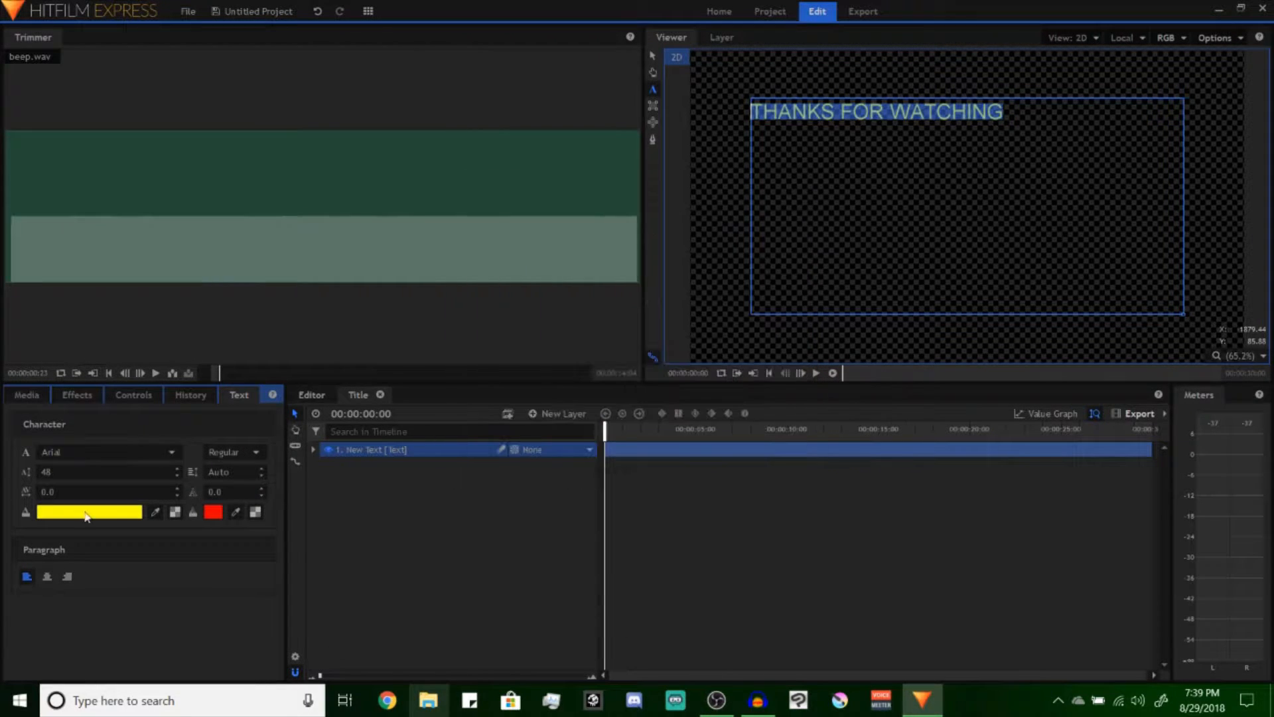
Set the title text to the Endless Boss Battle font at size 70 and center-align it
{"action": "left_click", "coordinate": [106, 454]}
{"action": "scroll", "coordinate": [100, 388], "scroll_direction": "down", "scroll_amount": 15}
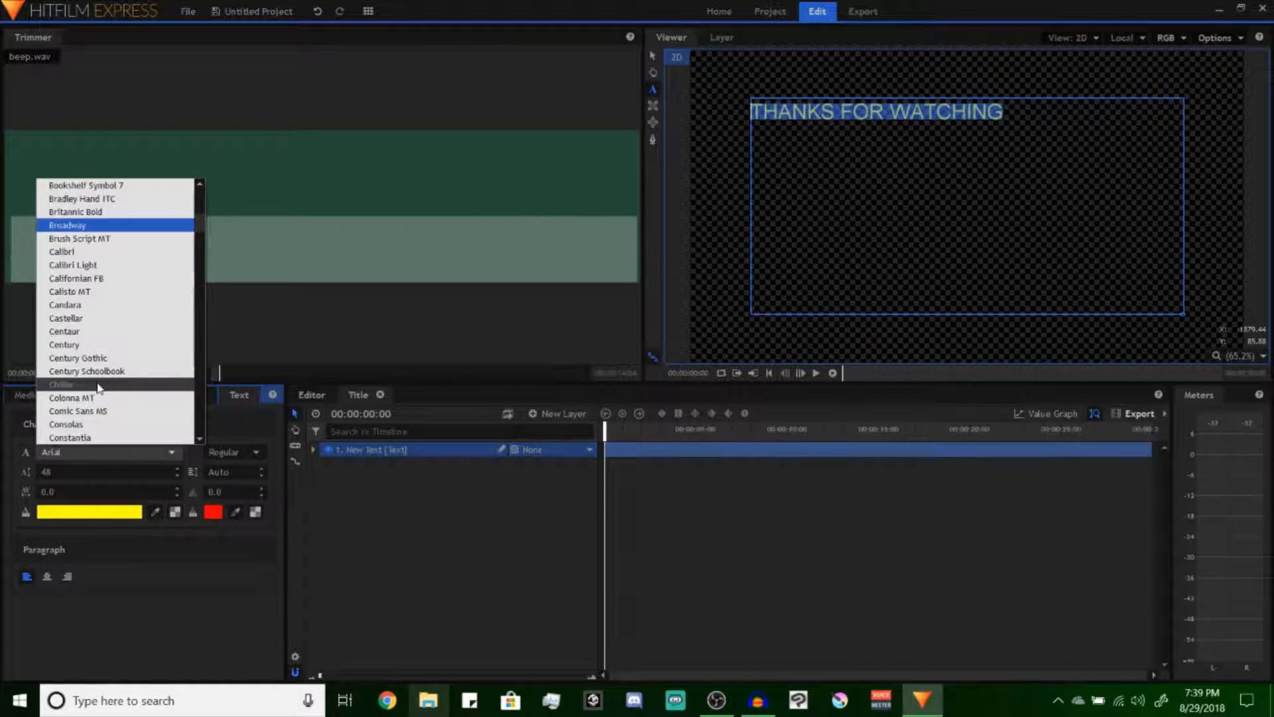
{"action": "scroll", "coordinate": [100, 388], "scroll_direction": "down", "scroll_amount": 5}
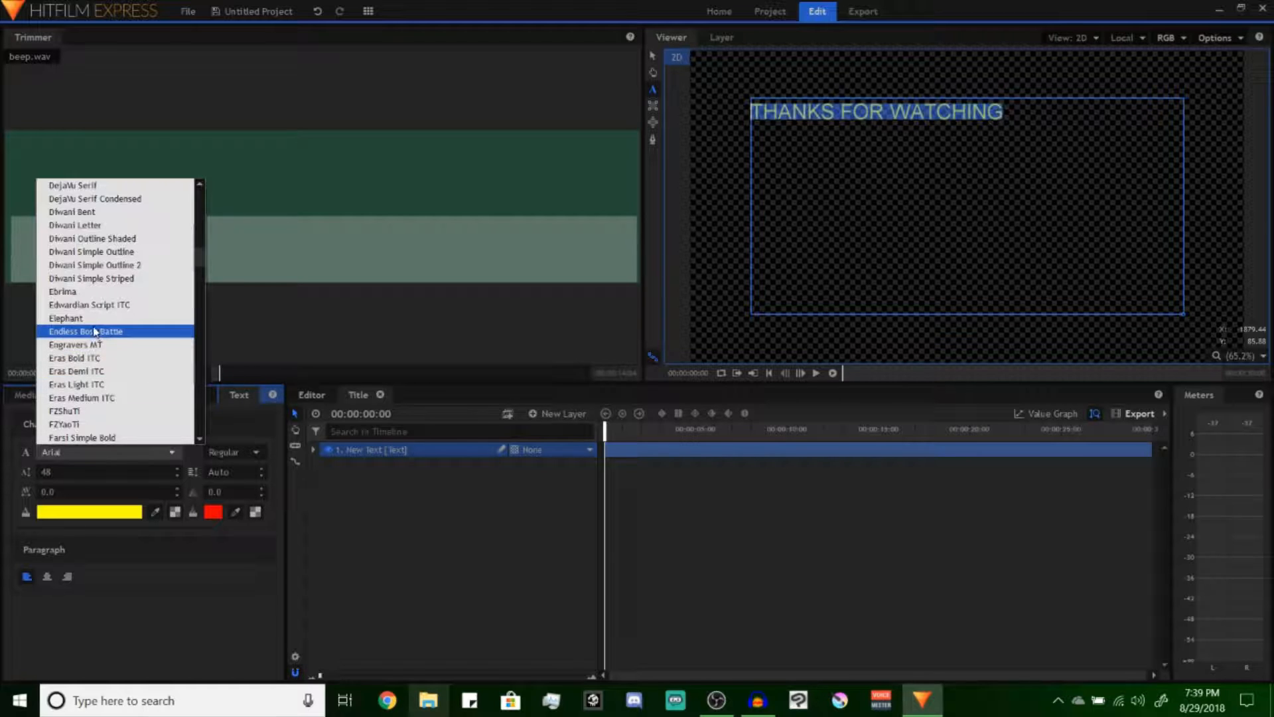
{"action": "left_click", "coordinate": [86, 327]}
{"action": "left_click", "coordinate": [62, 472]}
{"action": "type", "text": "70"}
{"action": "key", "text": "Return"}
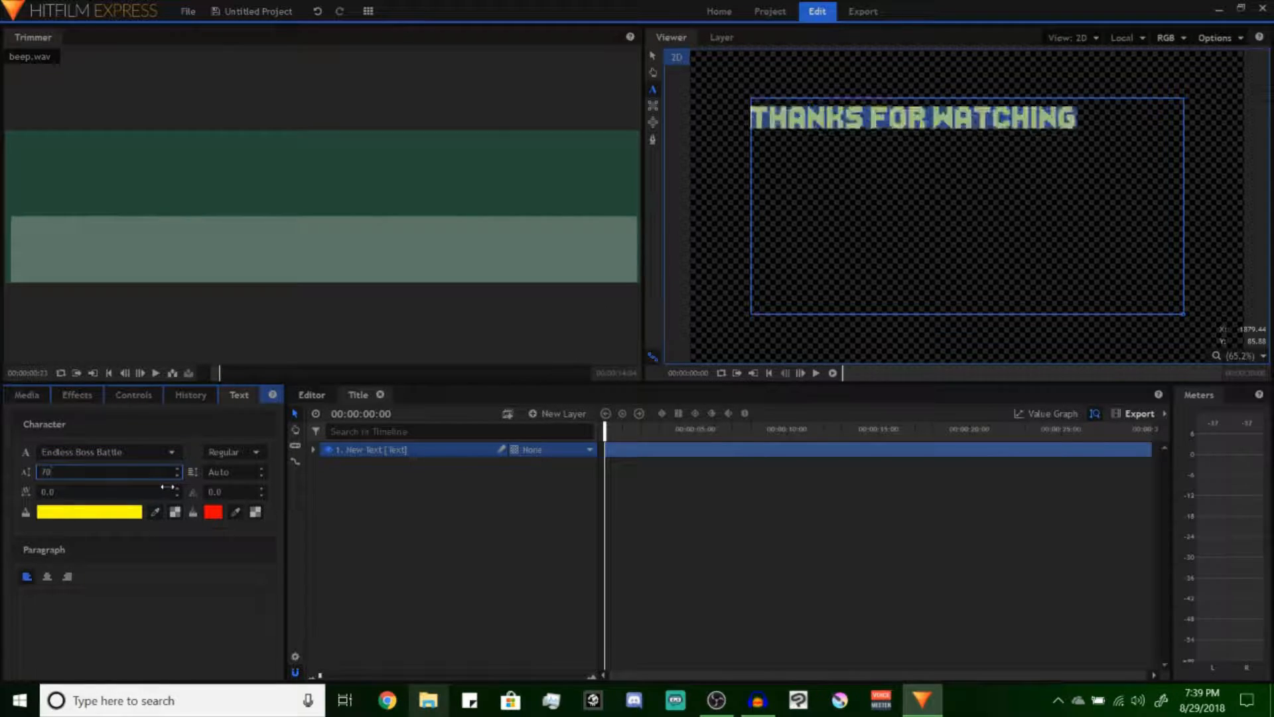
{"action": "left_click", "coordinate": [47, 576]}
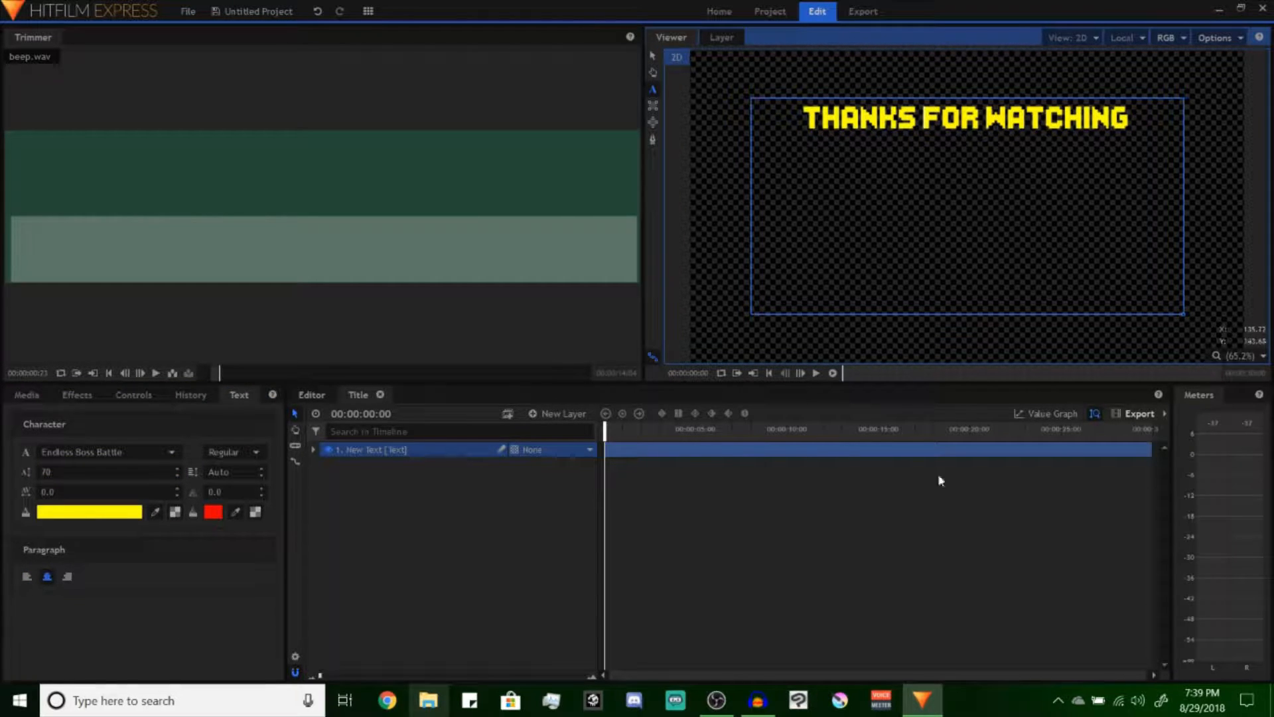
Try moving the text layer down to the lower edge of the frame, and undo the moves
{"action": "left_click", "coordinate": [651, 57]}
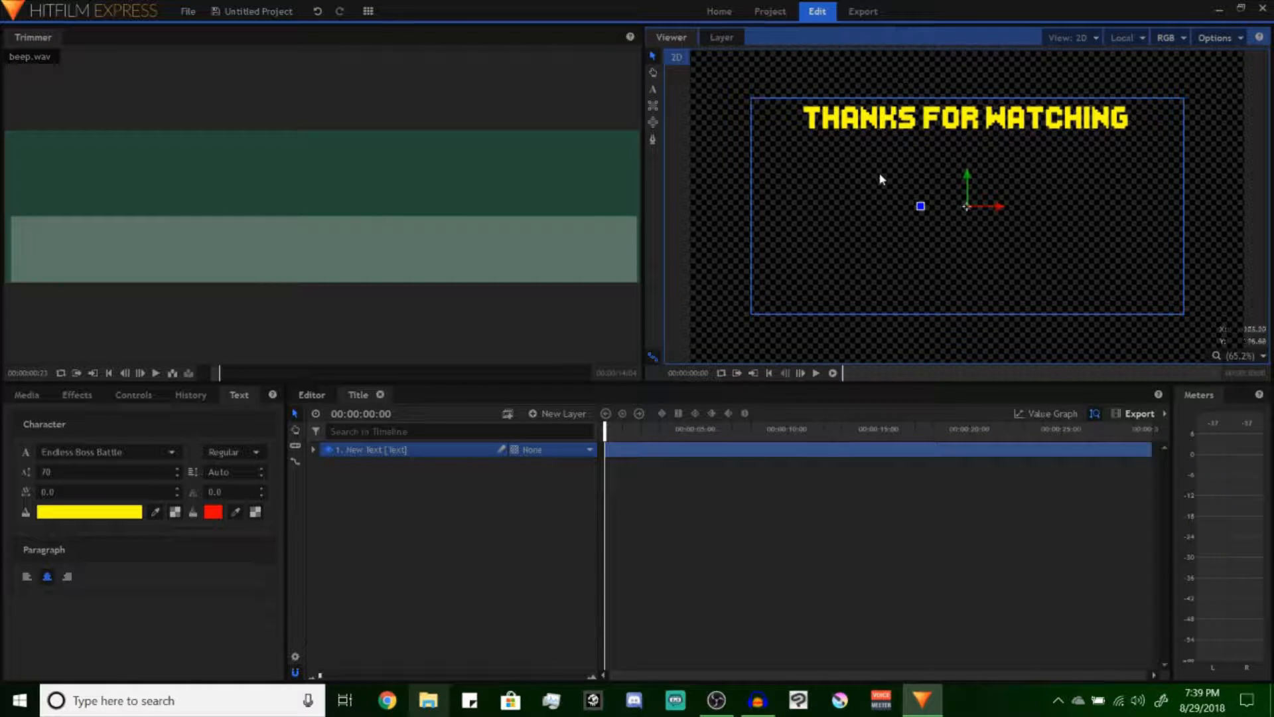
{"action": "left_click_drag", "start_coordinate": [874, 174], "coordinate": [868, 380]}
{"action": "key", "text": "ctrl+z"}
{"action": "left_click_drag", "start_coordinate": [969, 174], "coordinate": [980, 385]}
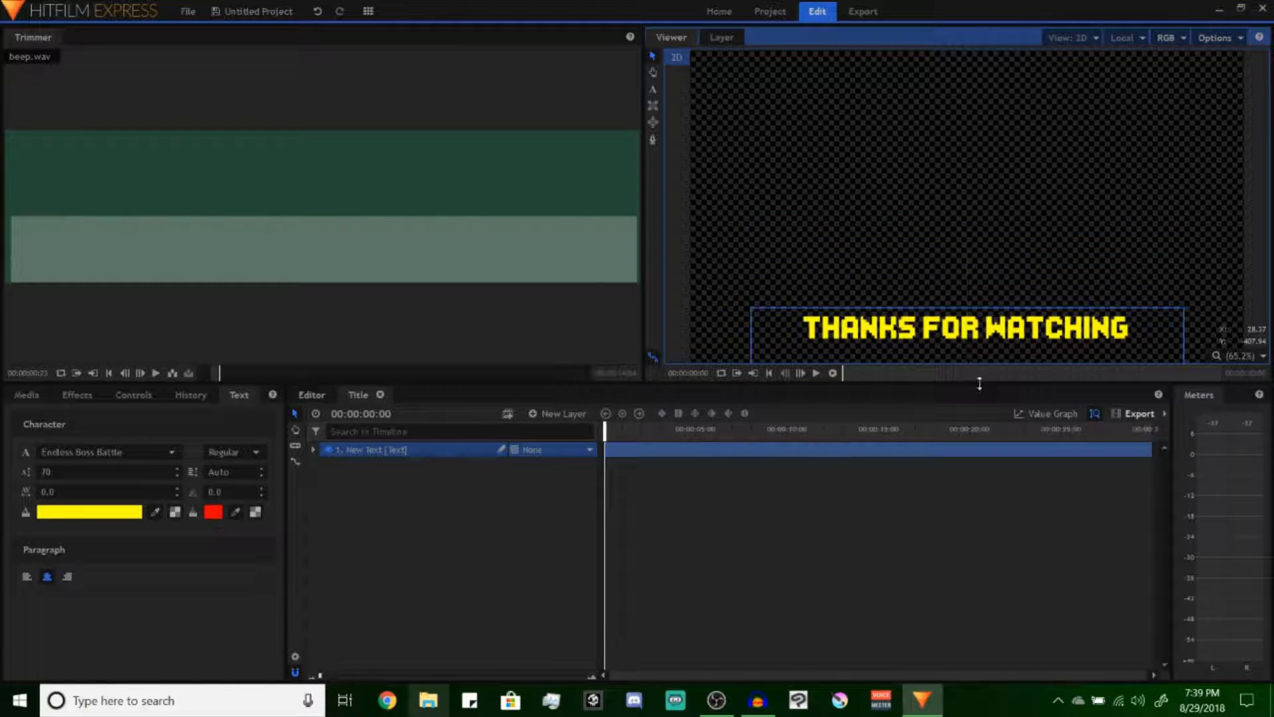
{"action": "key", "text": "ctrl+z"}
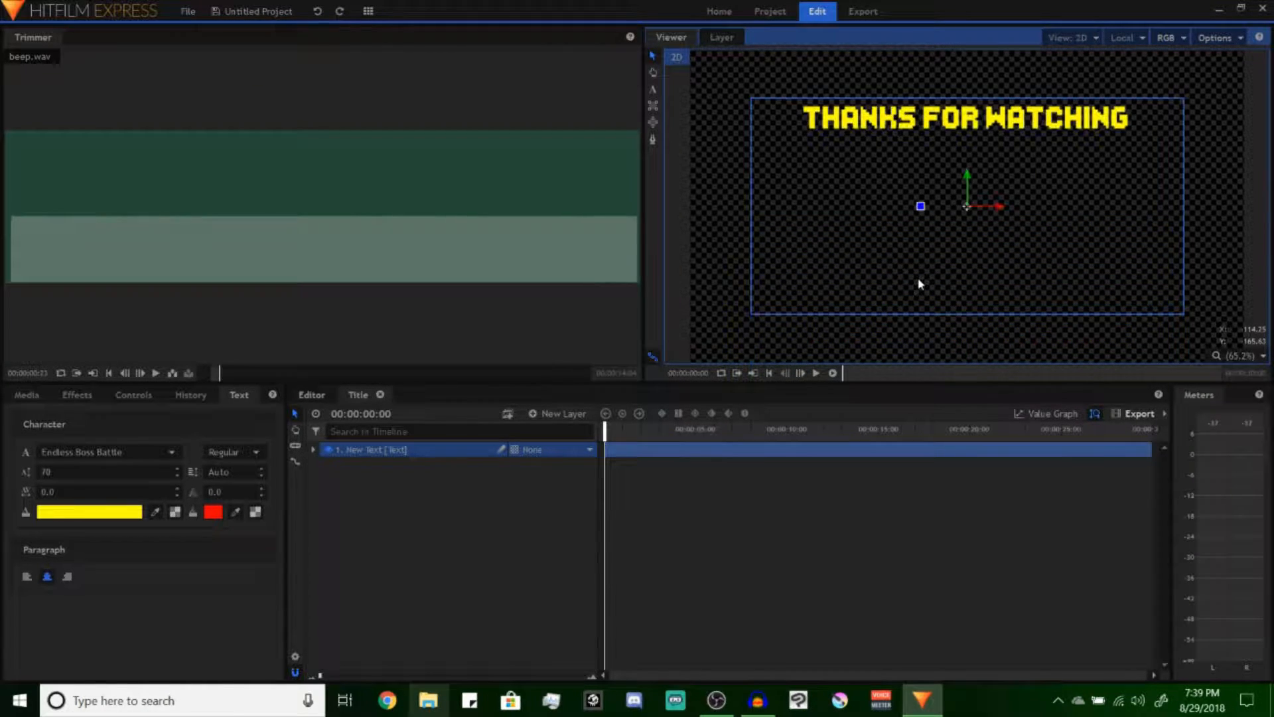
Open the text layer's Transform properties
{"action": "left_click", "coordinate": [132, 394]}
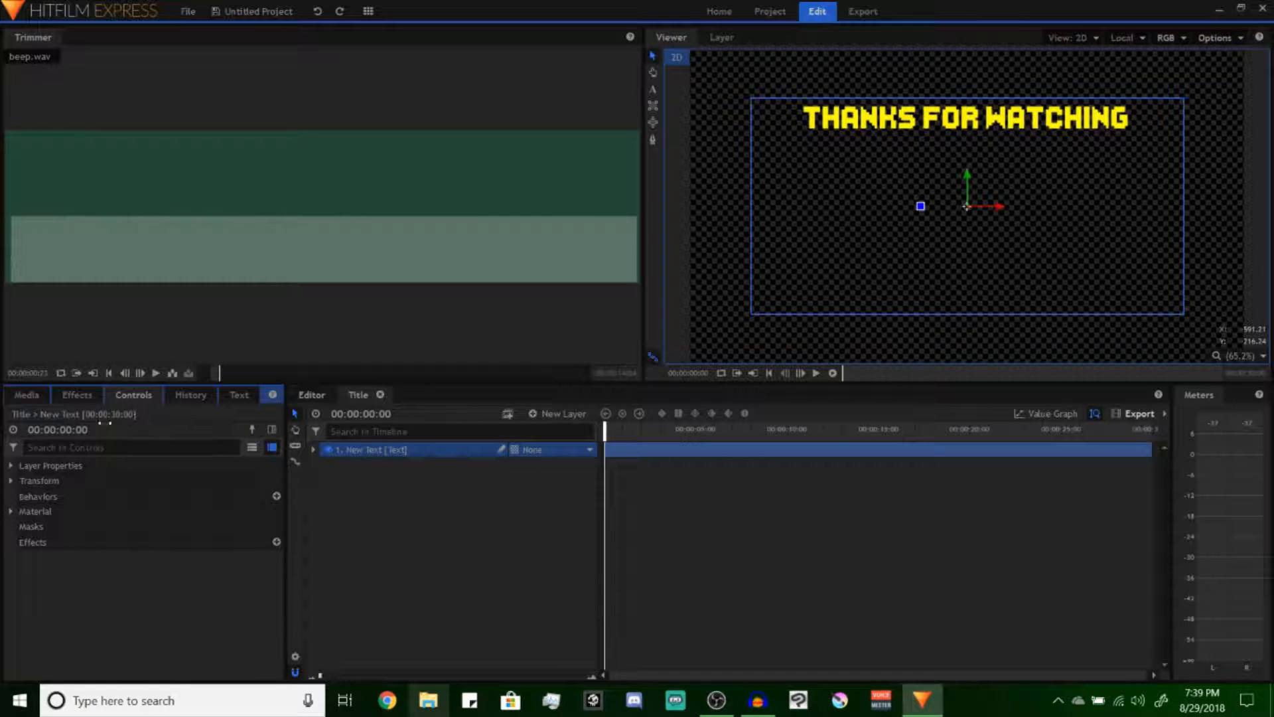
{"action": "left_click", "coordinate": [12, 479]}
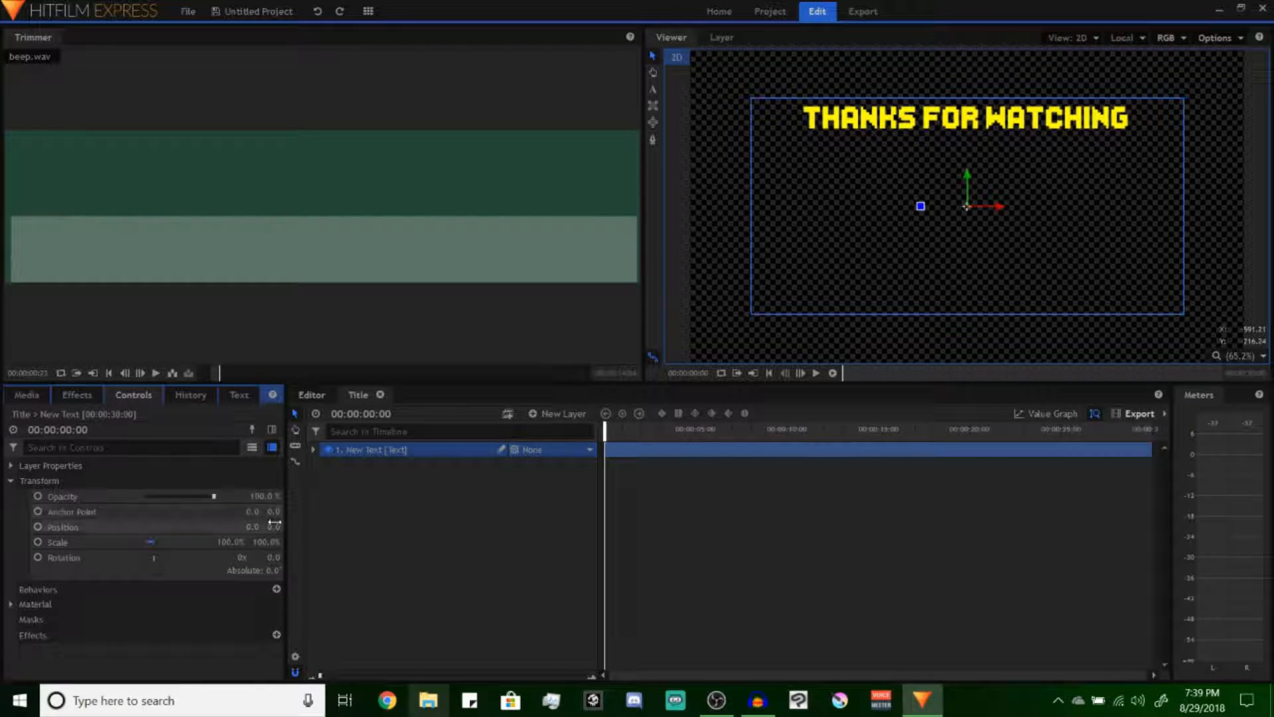
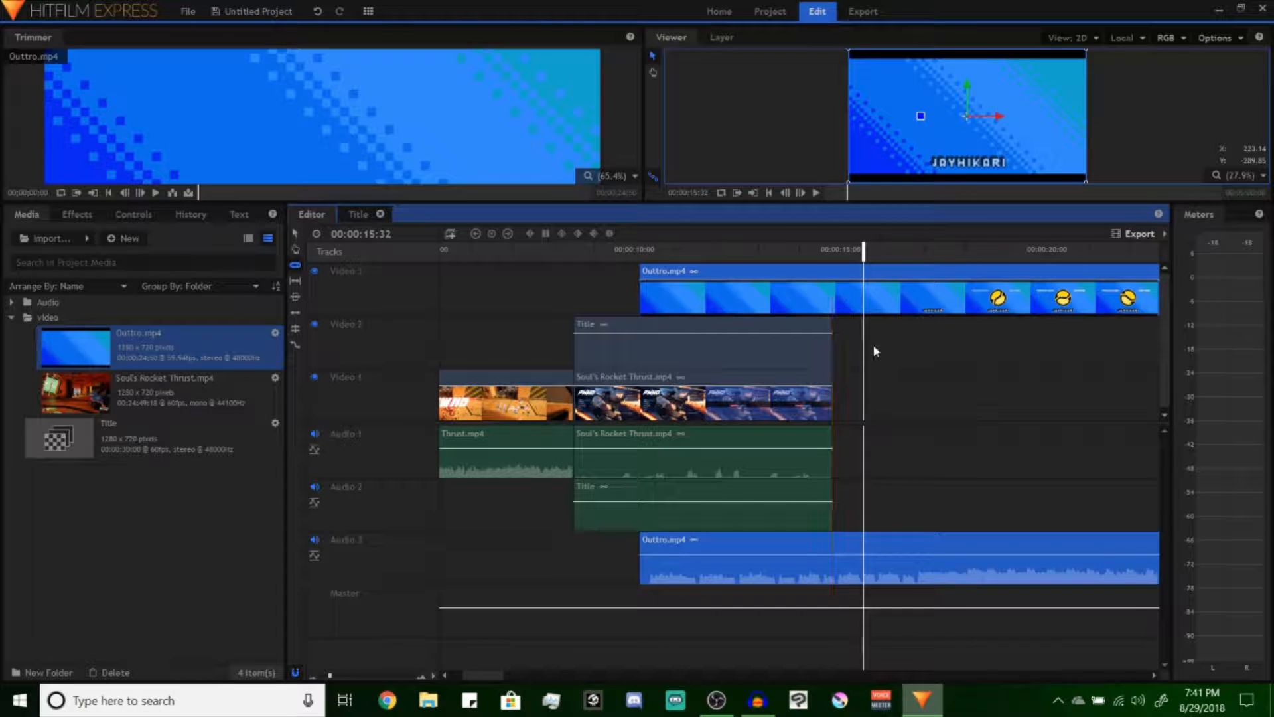
Try slicing the Outtro.mp4 clip at the title clip's end and a little further along, undoing each cut
{"action": "left_click", "coordinate": [834, 292]}
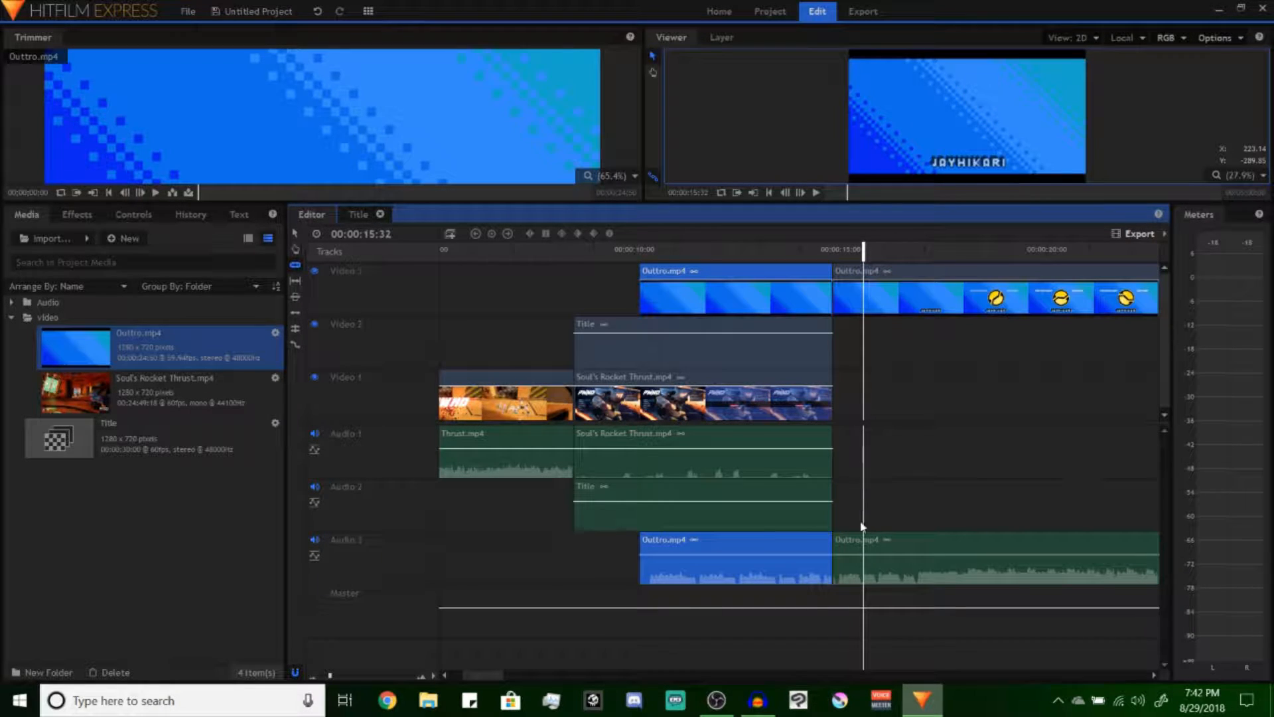
{"action": "key", "text": "ctrl+z"}
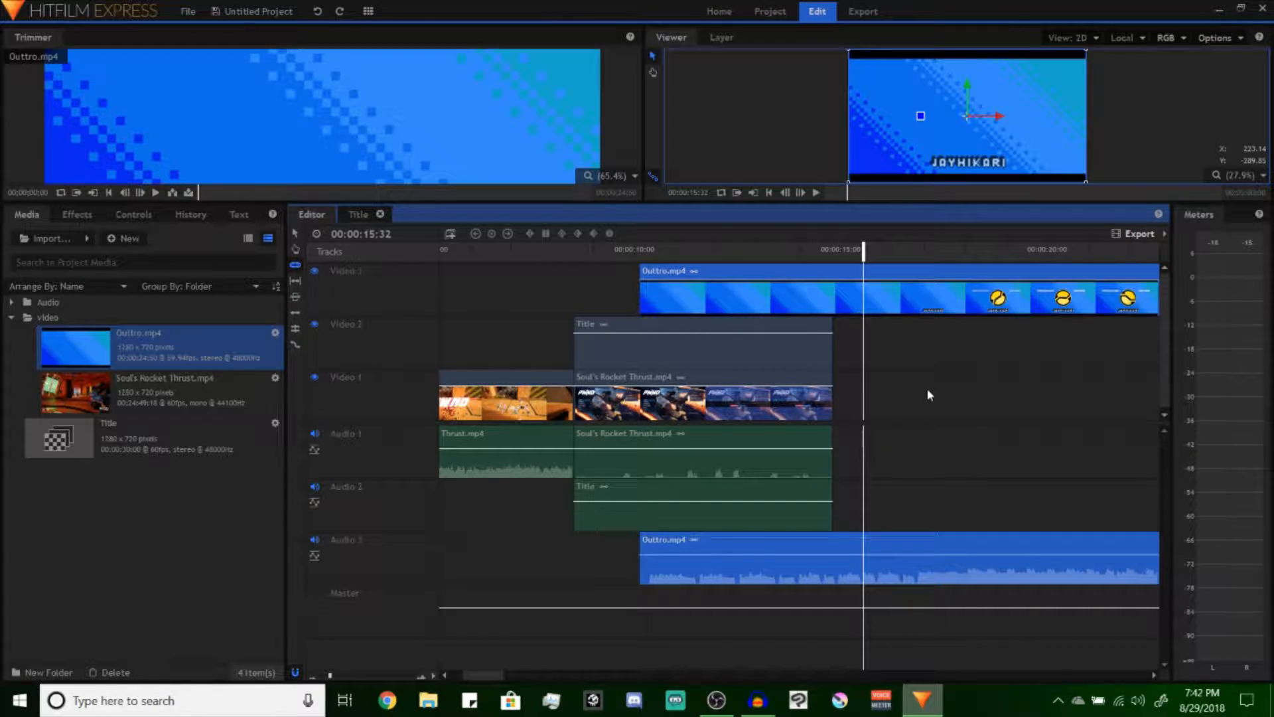
{"action": "left_click", "coordinate": [894, 299]}
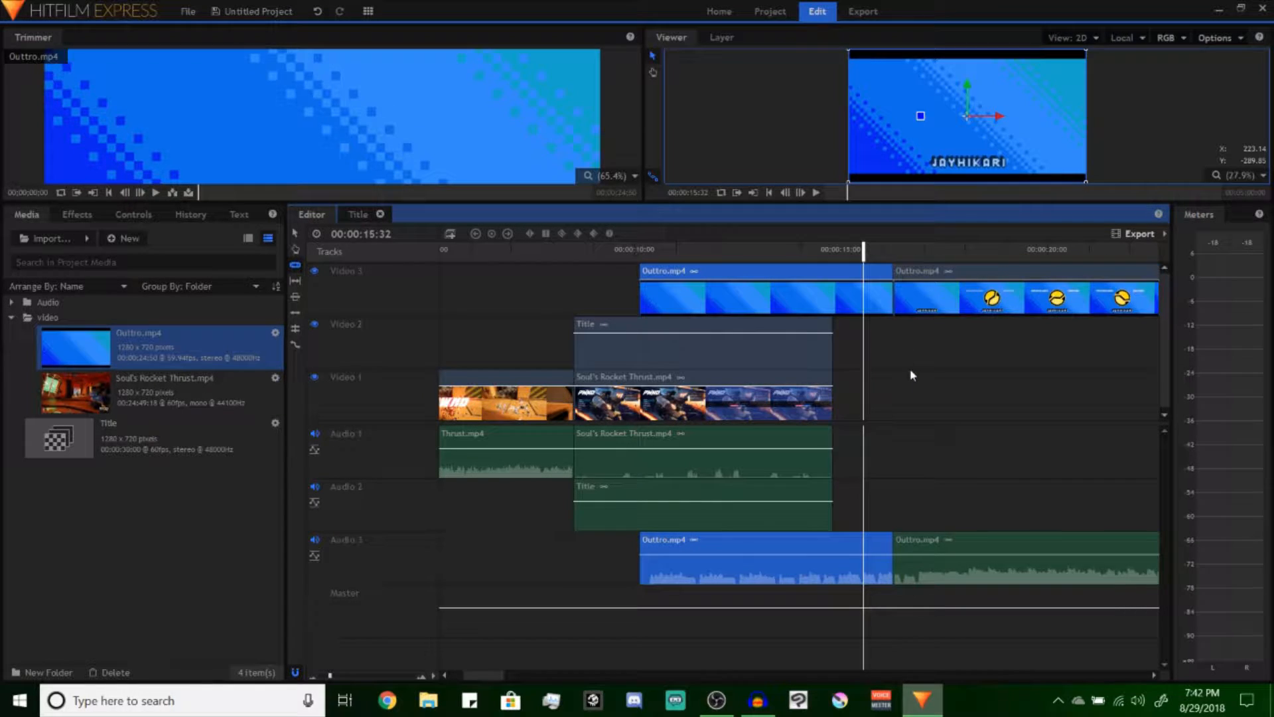
{"action": "key", "text": "ctrl+z"}
{"action": "key", "text": "v"}
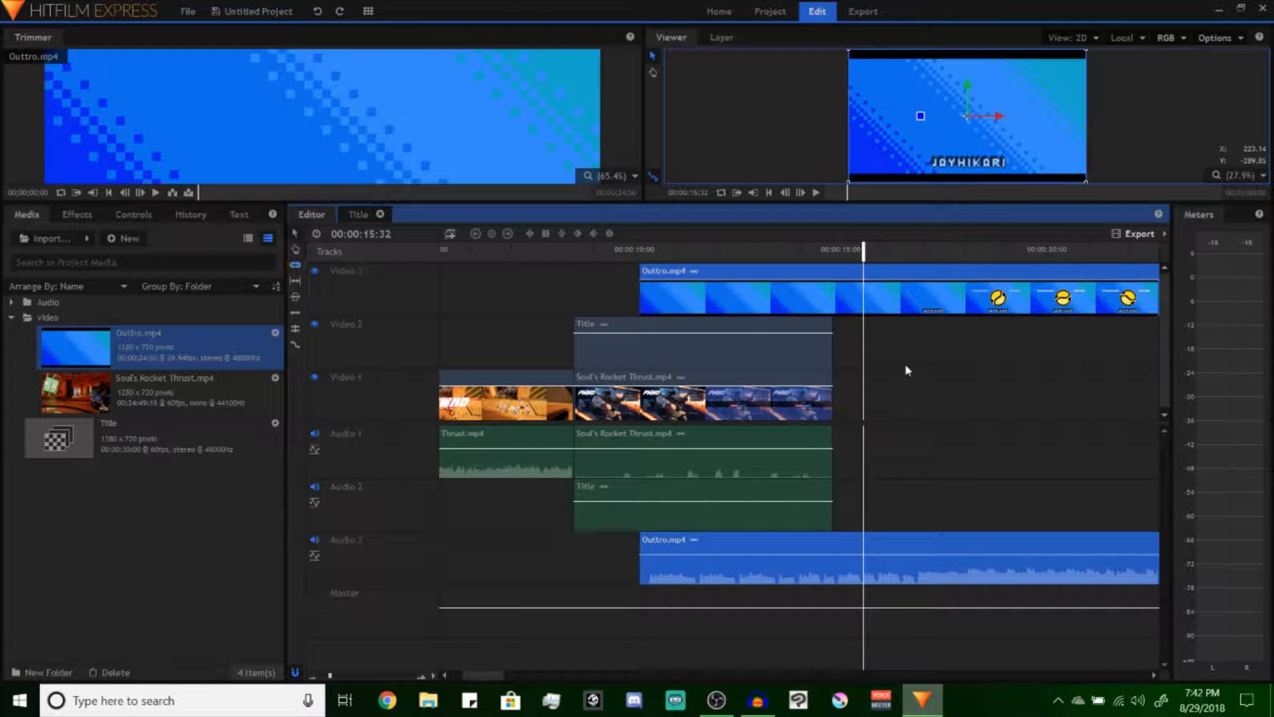
{"action": "left_click", "coordinate": [928, 391]}
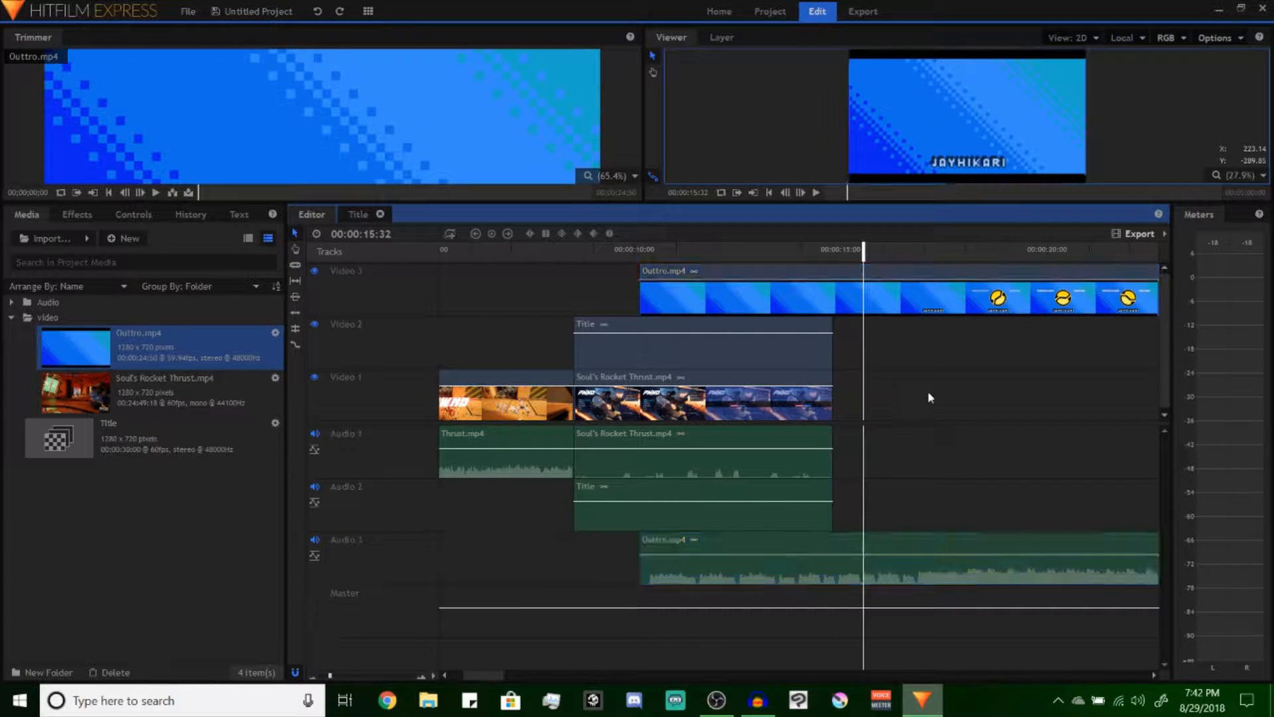
{"action": "right_click", "coordinate": [881, 545]}
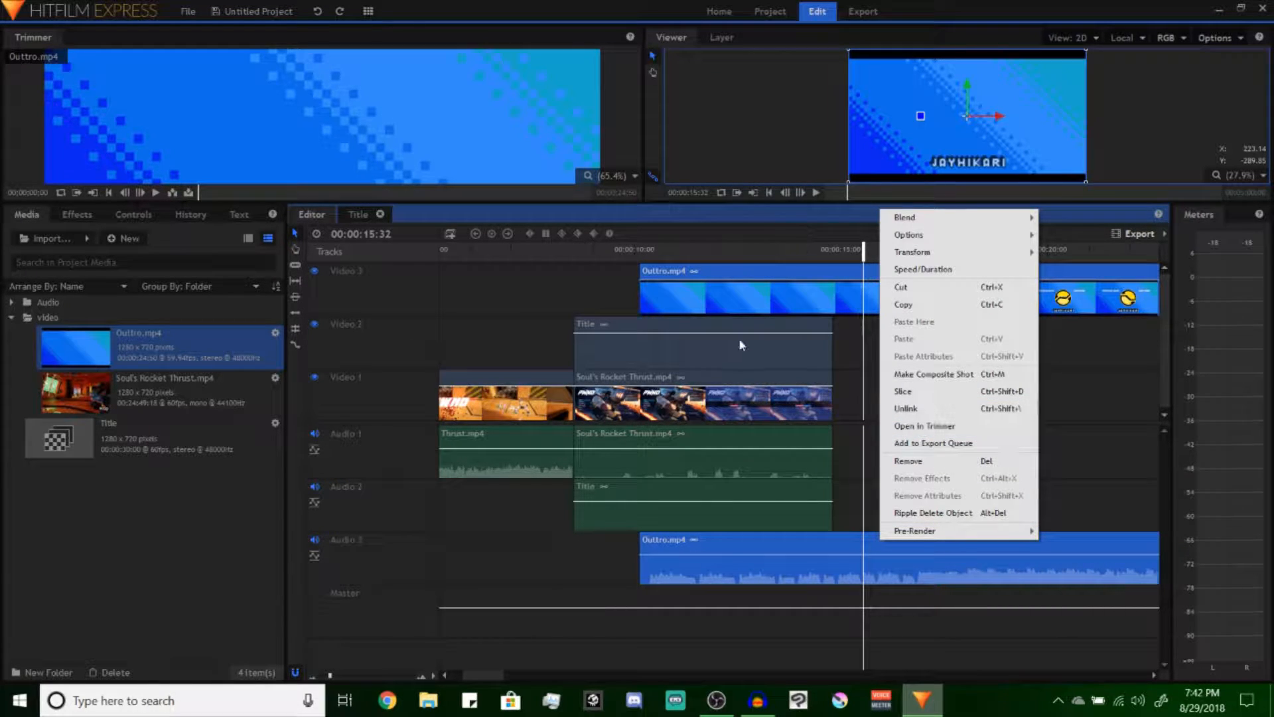
{"action": "left_click", "coordinate": [1100, 357]}
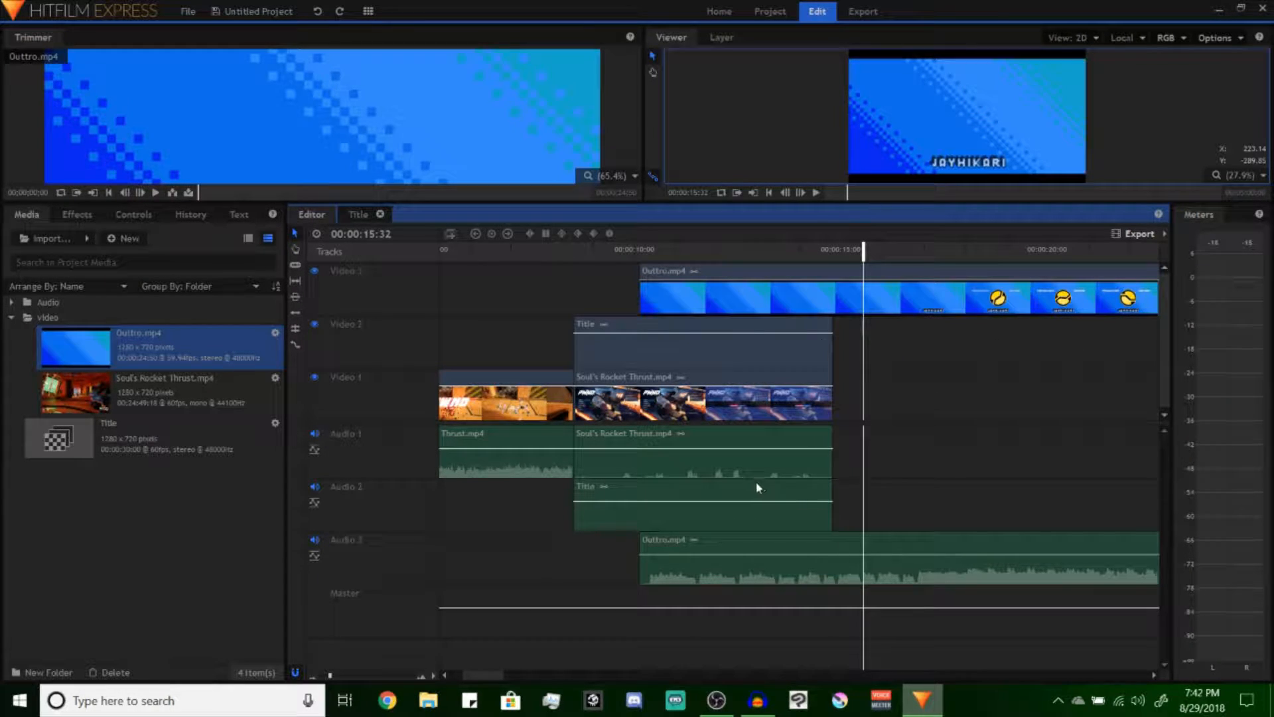
Reopen the Title composite shot and apply the Mosaic distort effect to its text layer
{"action": "left_click", "coordinate": [650, 323]}
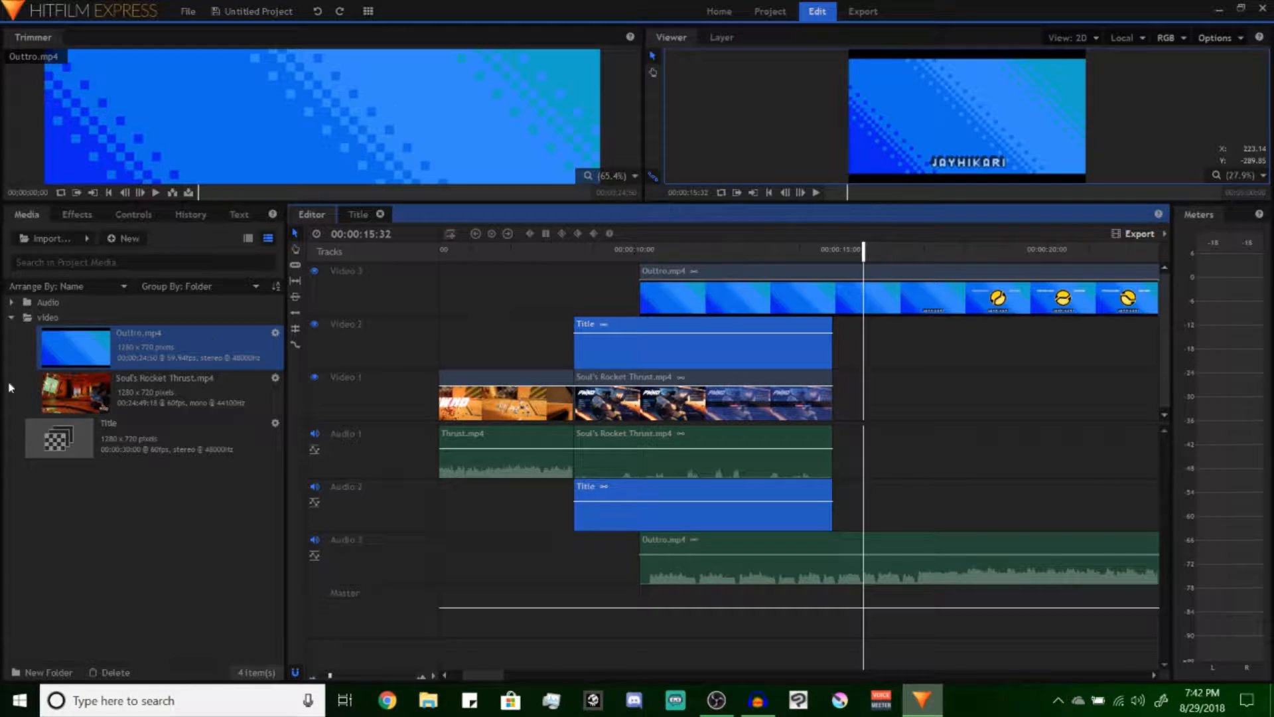
{"action": "left_click", "coordinate": [360, 215]}
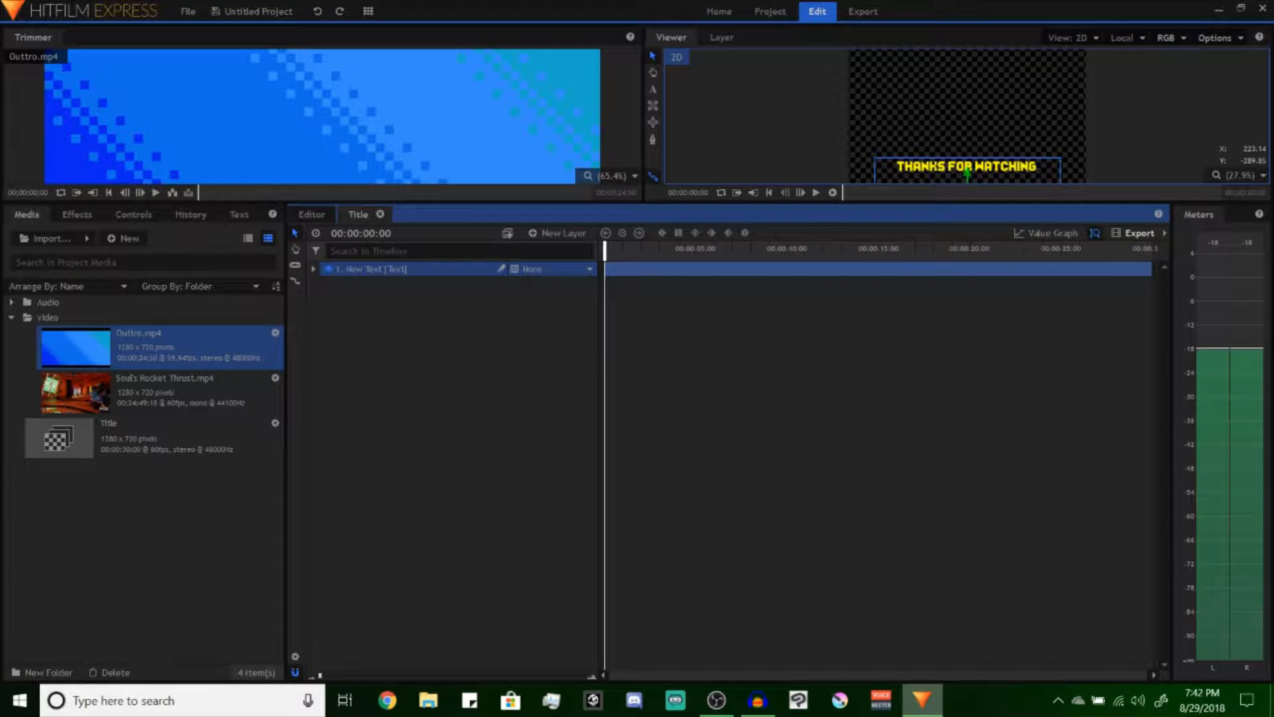
{"action": "left_click", "coordinate": [78, 214]}
{"action": "left_click", "coordinate": [13, 386]}
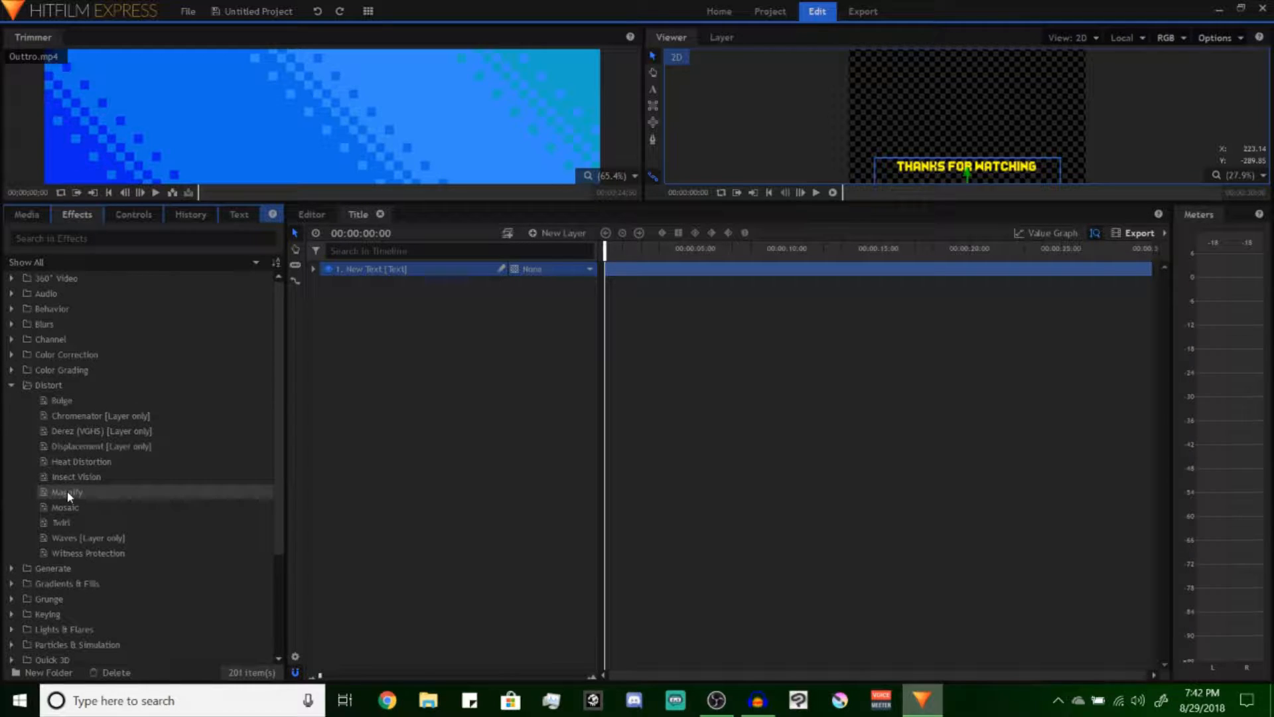
{"action": "left_click", "coordinate": [65, 509]}
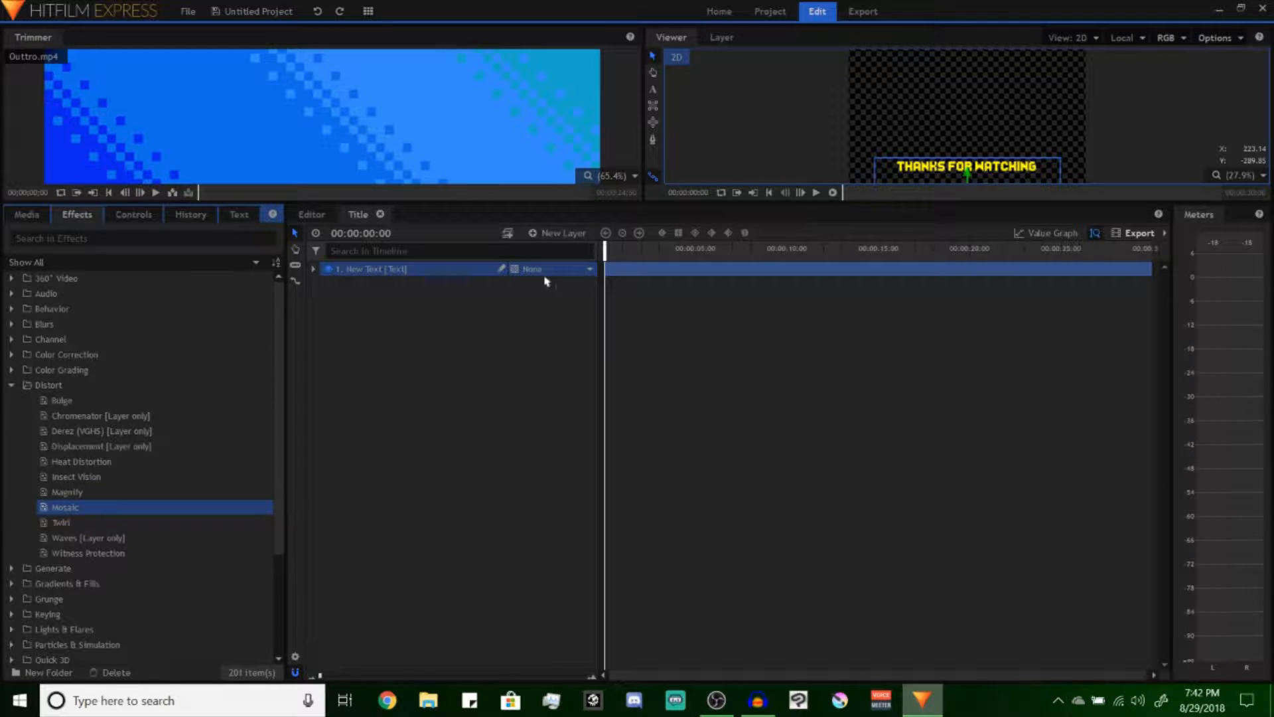
{"action": "left_click_drag", "start_coordinate": [626, 273], "coordinate": [622, 269]}
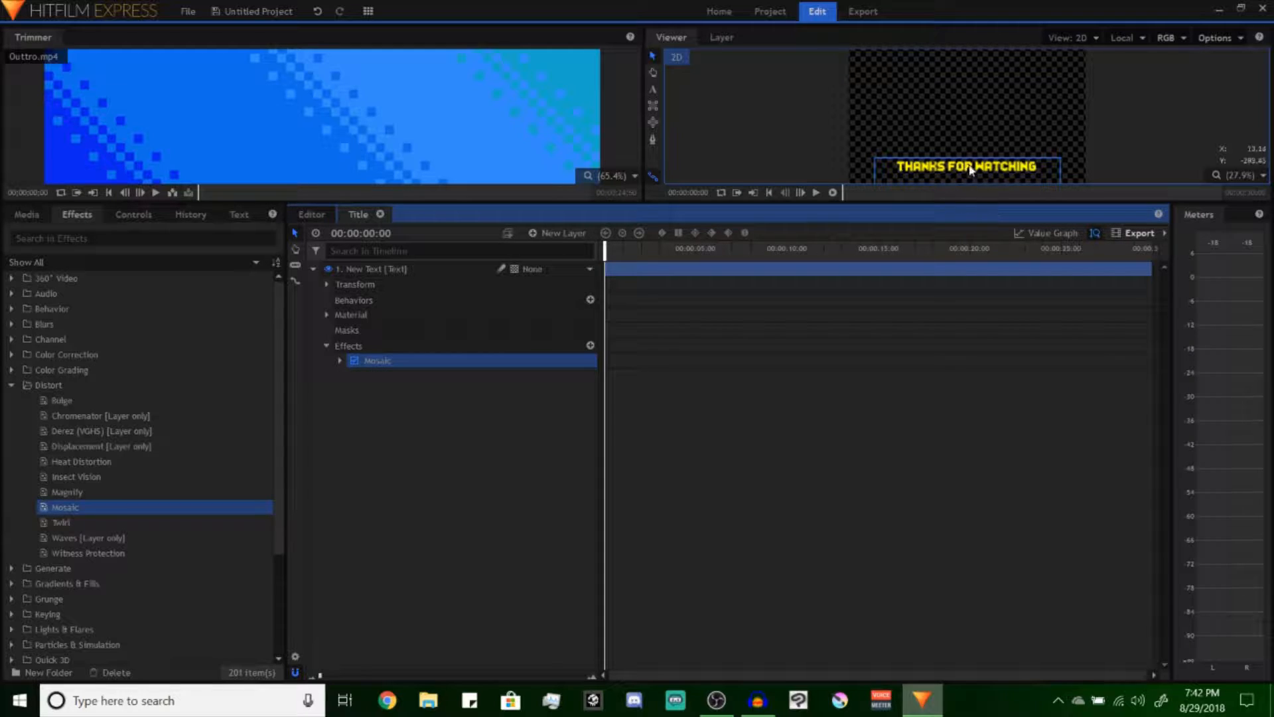
Enlarge the preview area and reduce the Mosaic effect's Horizontal Blocks to 99
{"action": "left_click", "coordinate": [340, 361]}
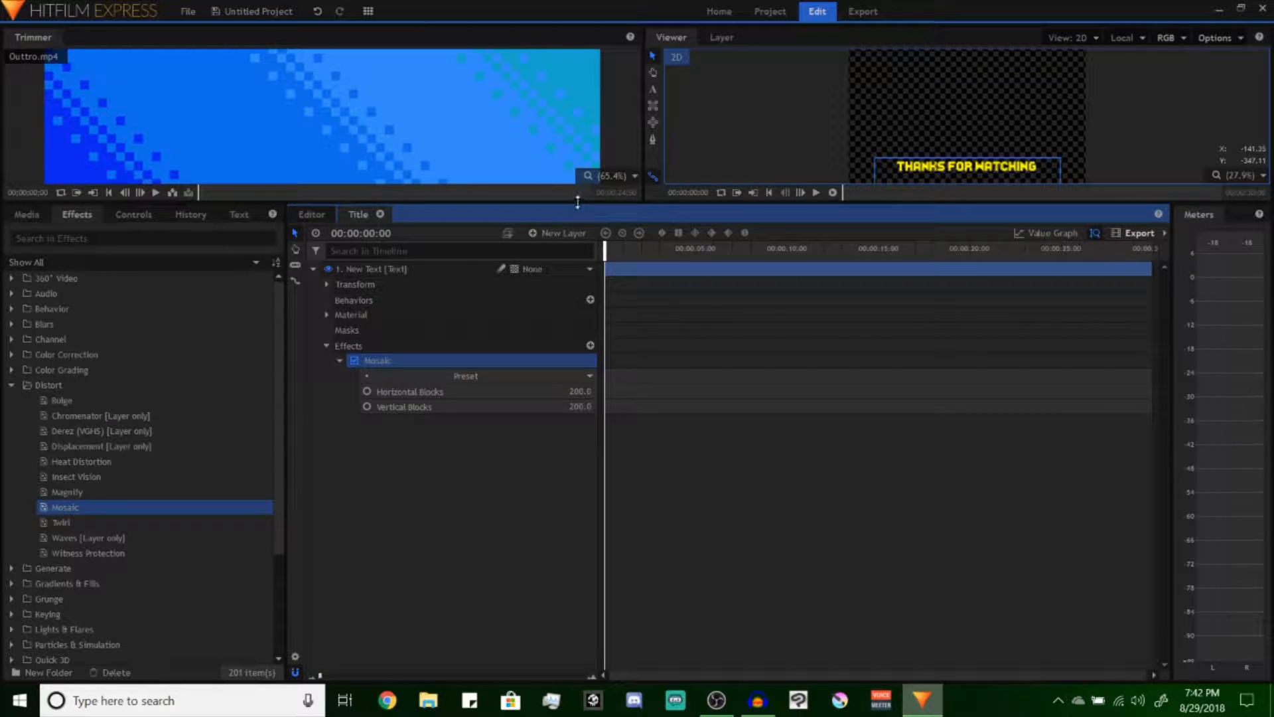
{"action": "left_click_drag", "start_coordinate": [580, 204], "coordinate": [580, 365]}
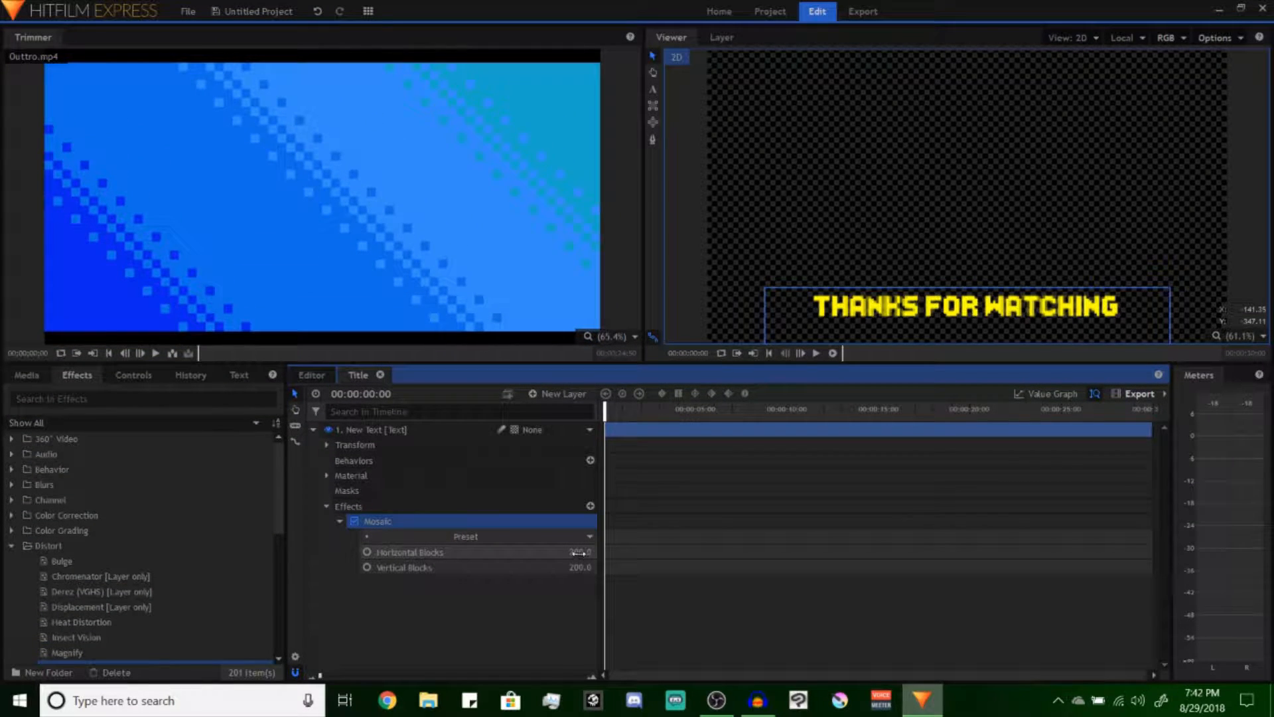
{"action": "left_click_drag", "start_coordinate": [578, 552], "coordinate": [513, 552]}
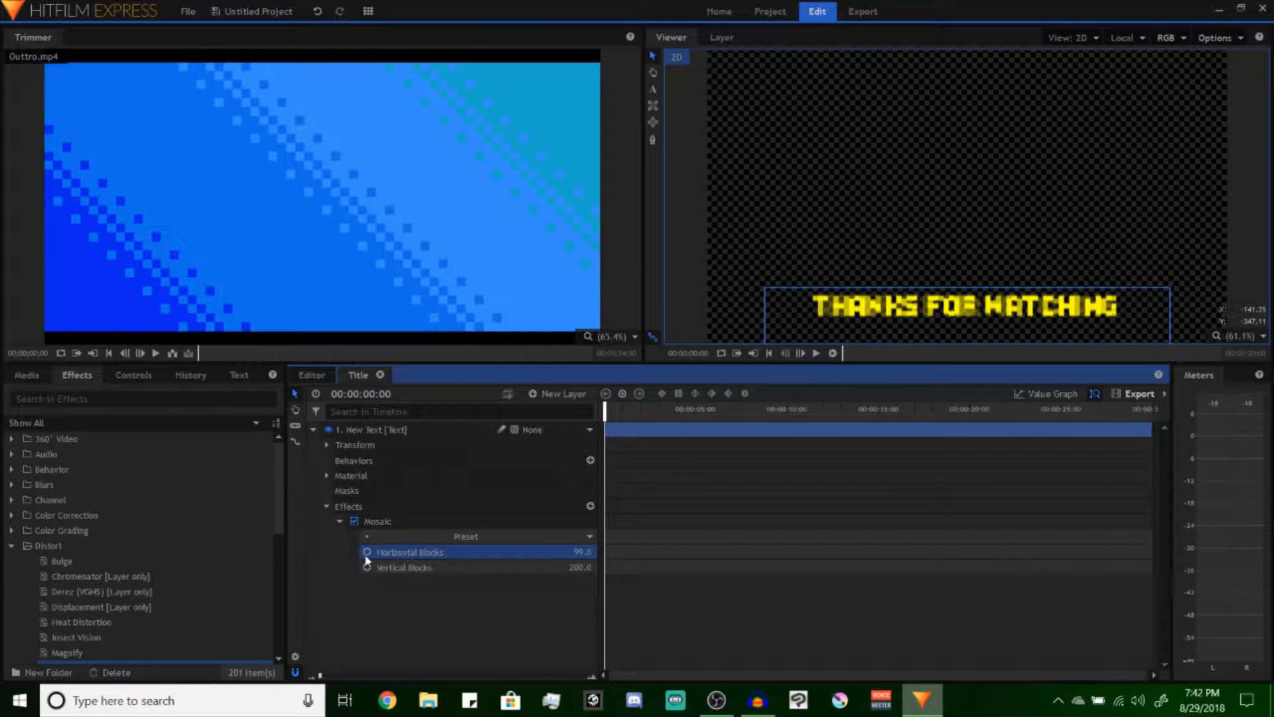
Remove the Mosaic effect from the text layer and close the Title composite shot
{"action": "left_click", "coordinate": [341, 521]}
{"action": "right_click", "coordinate": [396, 523]}
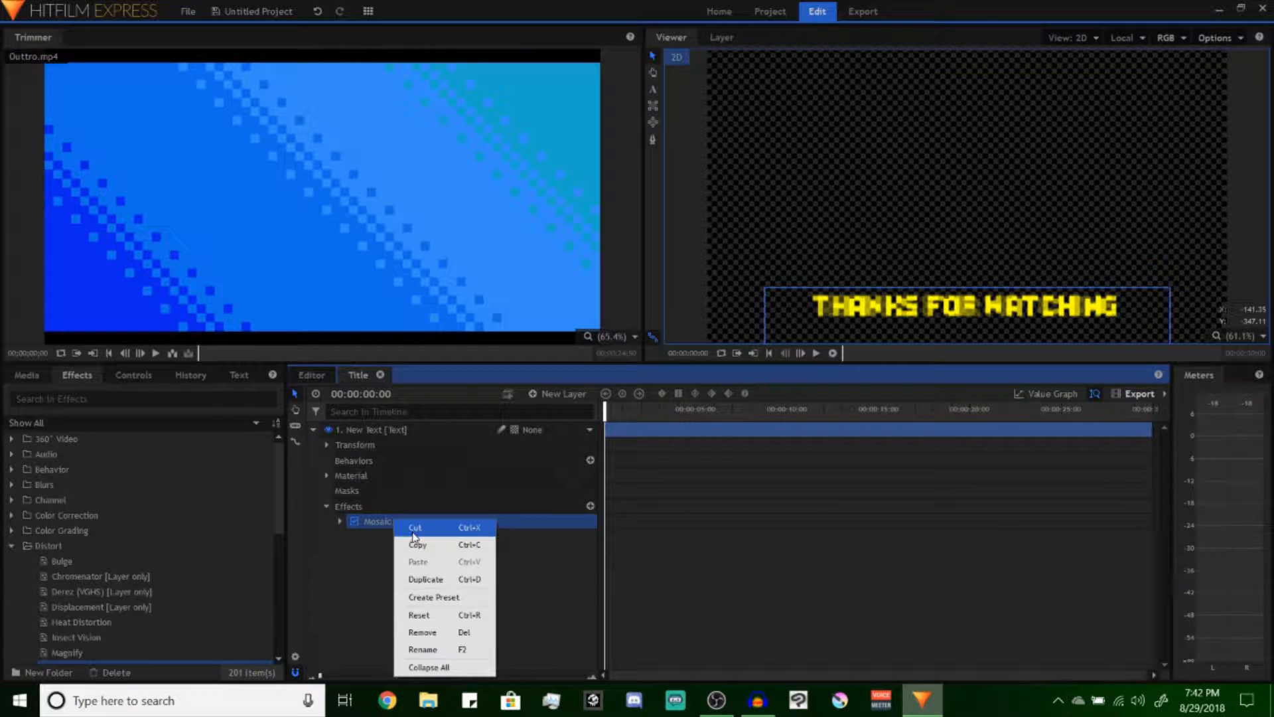
{"action": "left_click", "coordinate": [425, 632]}
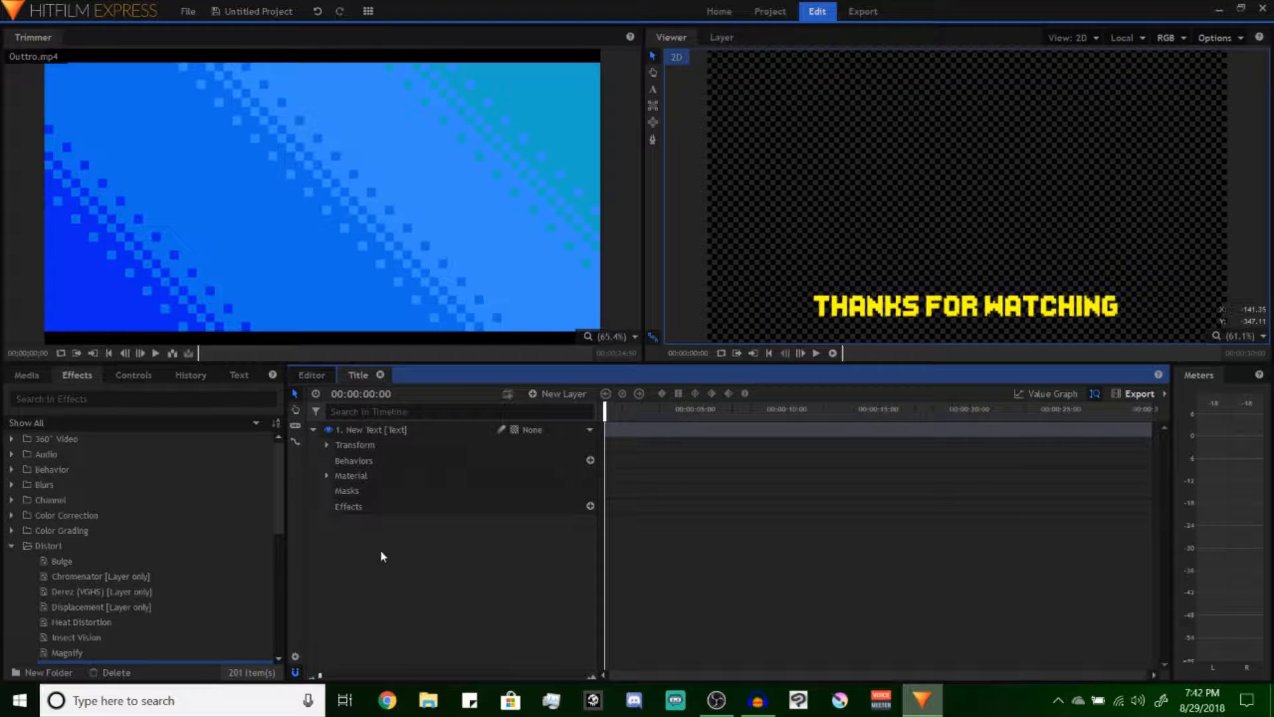
{"action": "left_click", "coordinate": [380, 374]}
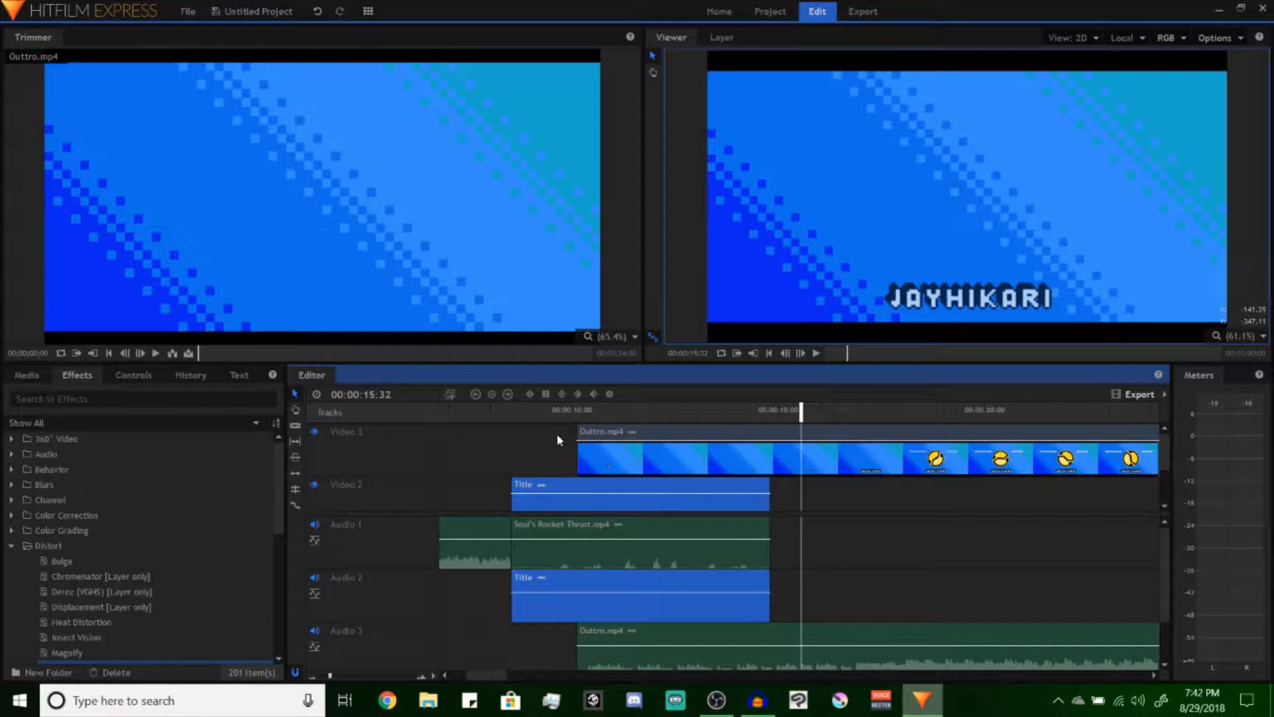
Preview the title over the gameplay at 00:00:09:32, view the Home screen, and return to the project media
{"action": "left_click", "coordinate": [555, 411]}
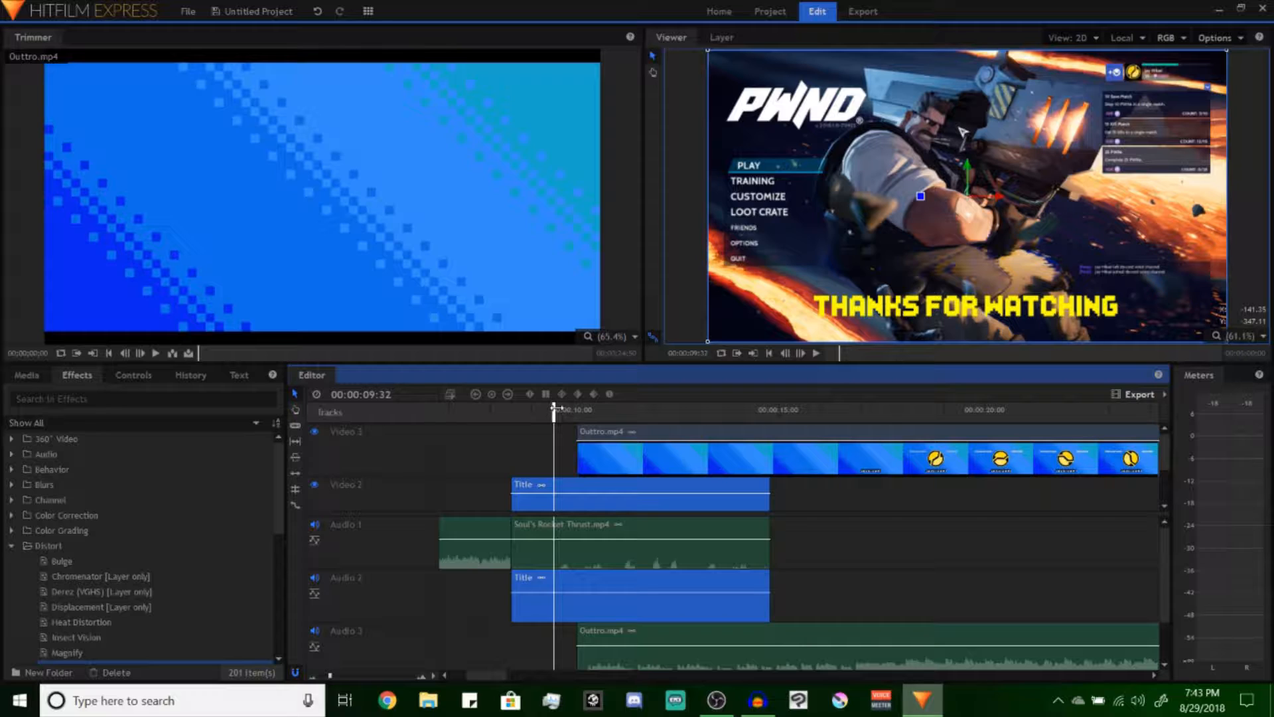
{"action": "left_click", "coordinate": [705, 10]}
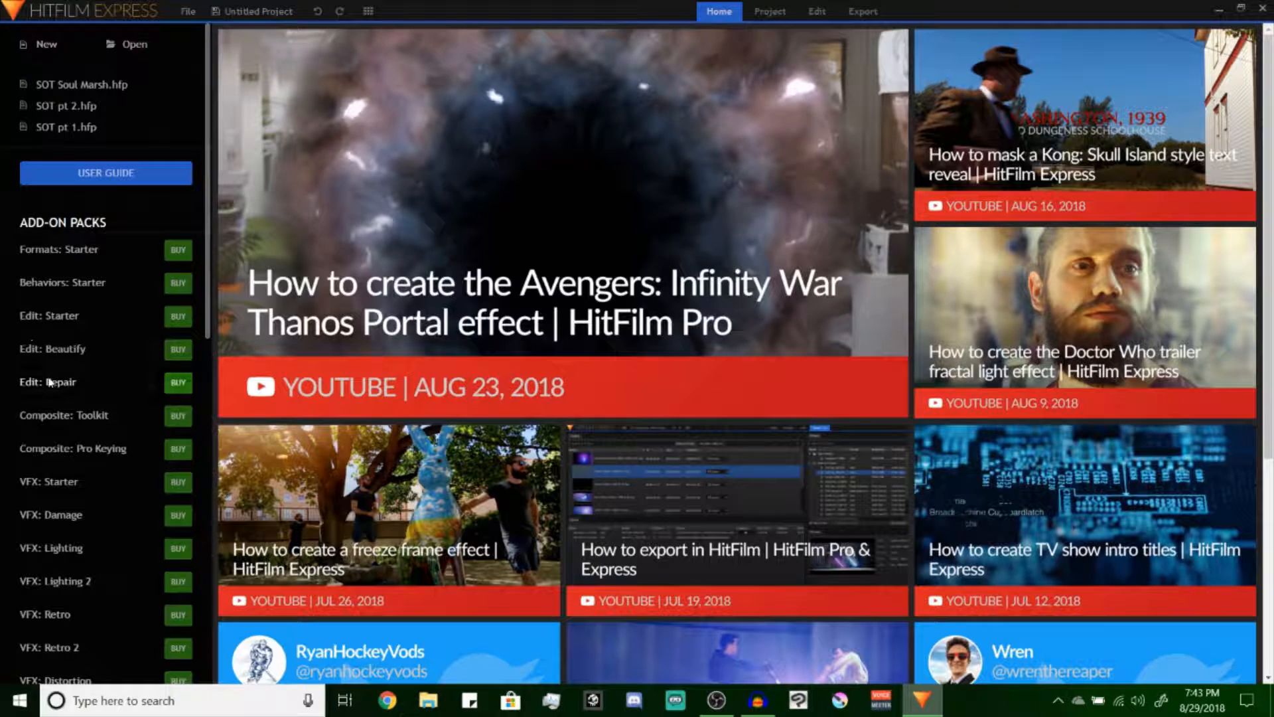
{"action": "left_click", "coordinate": [816, 11]}
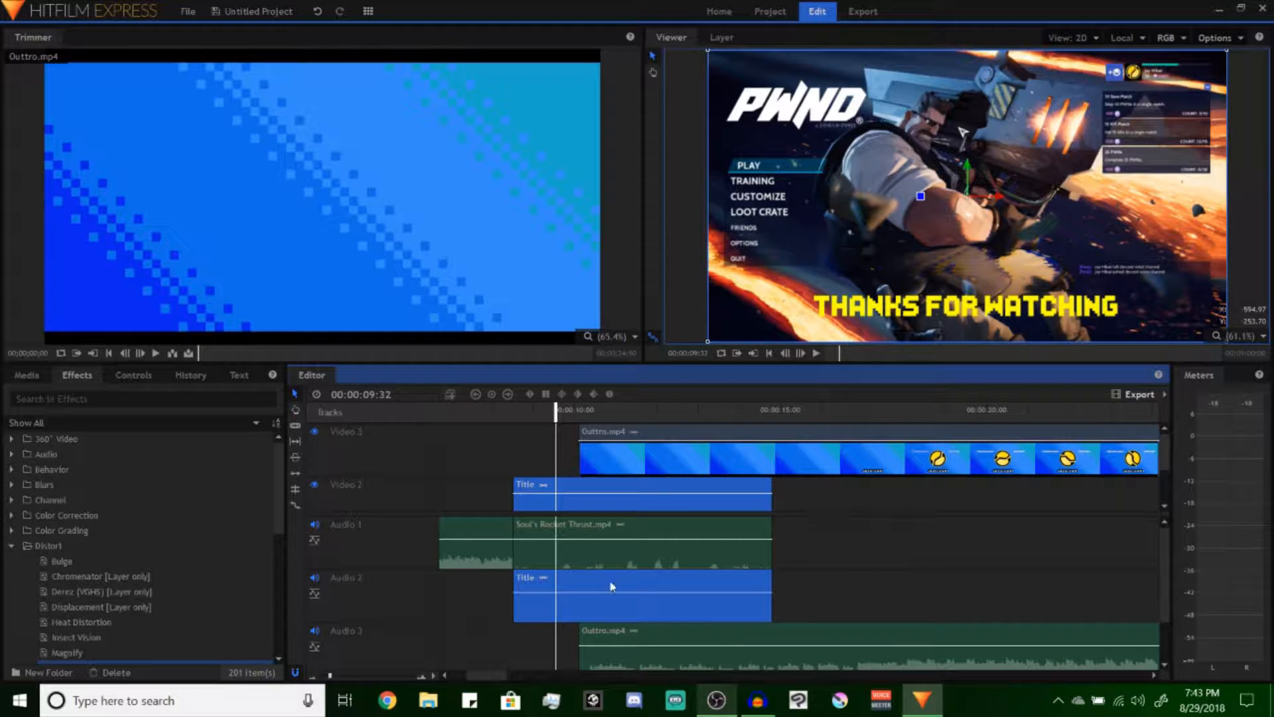
{"action": "left_click", "coordinate": [26, 375]}
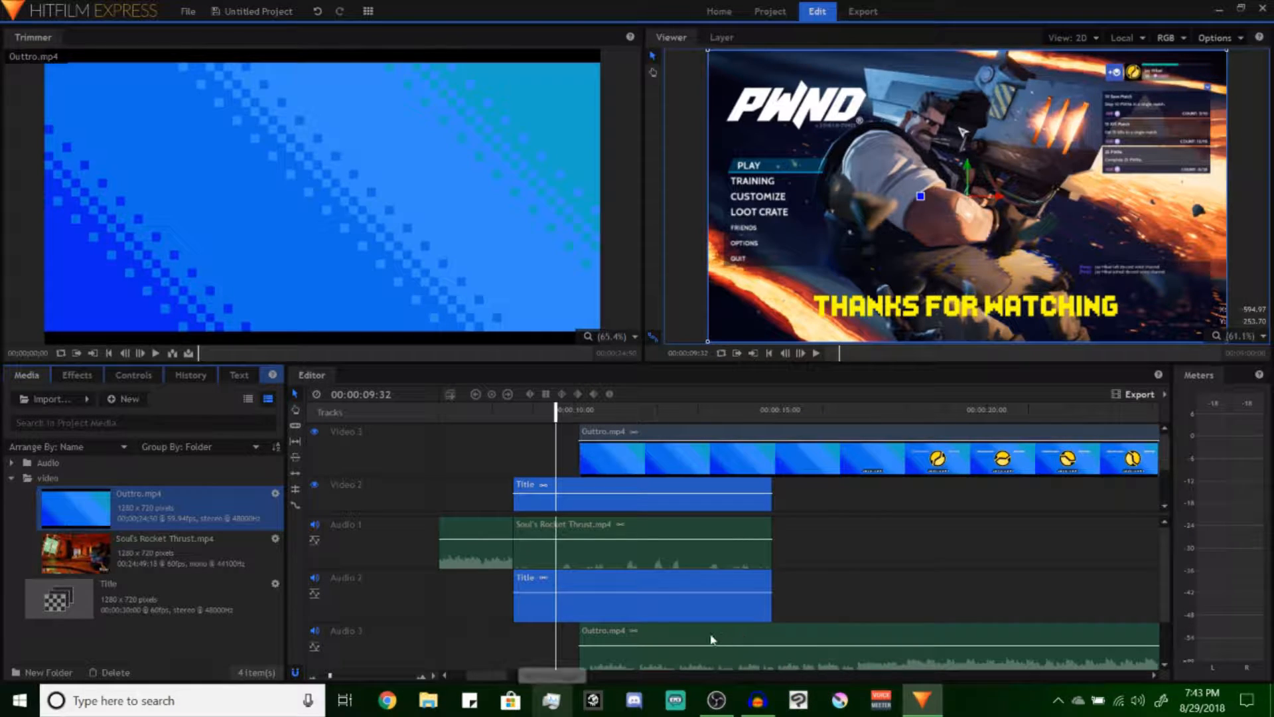
Unlink the Title clip's video from its audio and delete the audio part on Audio 2
{"action": "left_click", "coordinate": [574, 491]}
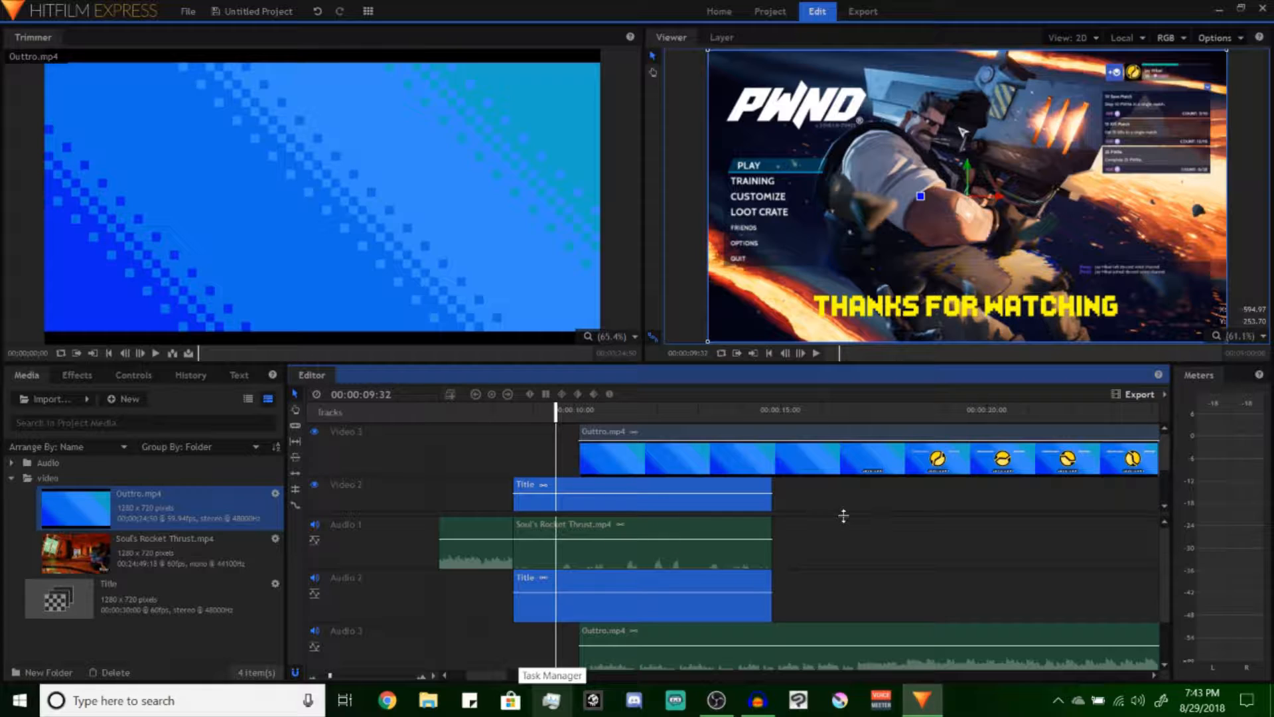
{"action": "right_click", "coordinate": [634, 587]}
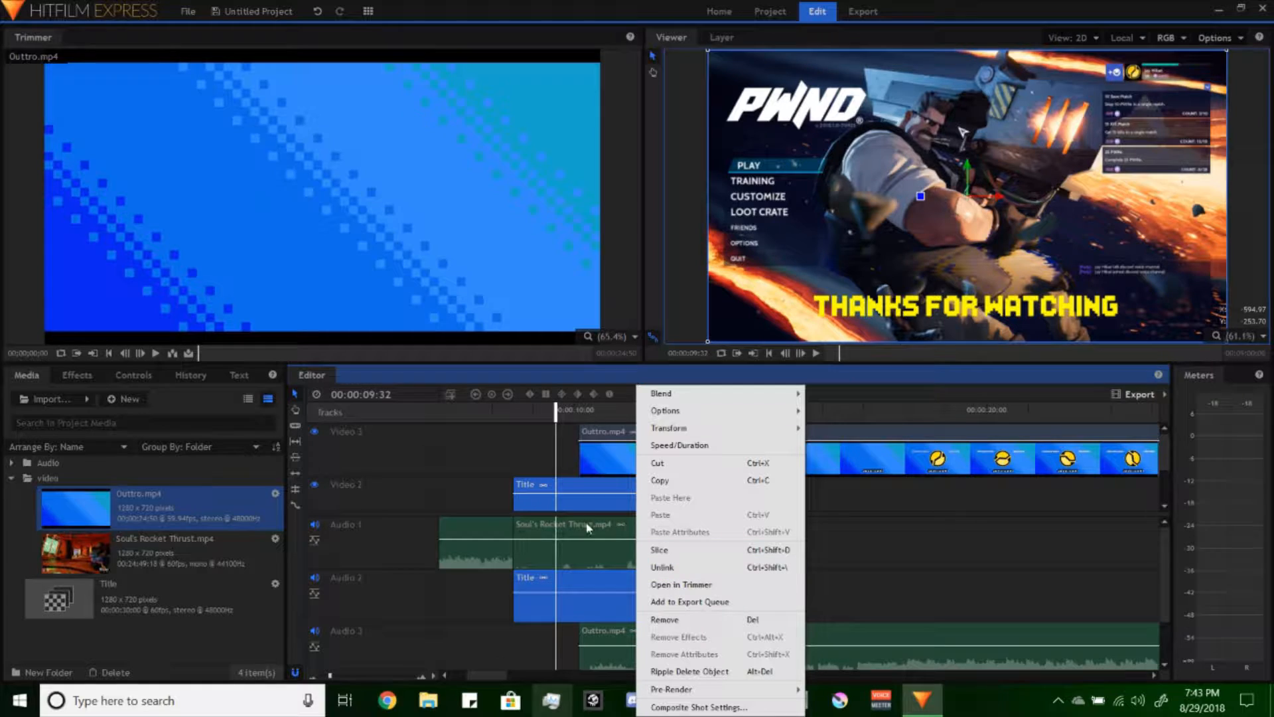
{"action": "left_click", "coordinate": [523, 487]}
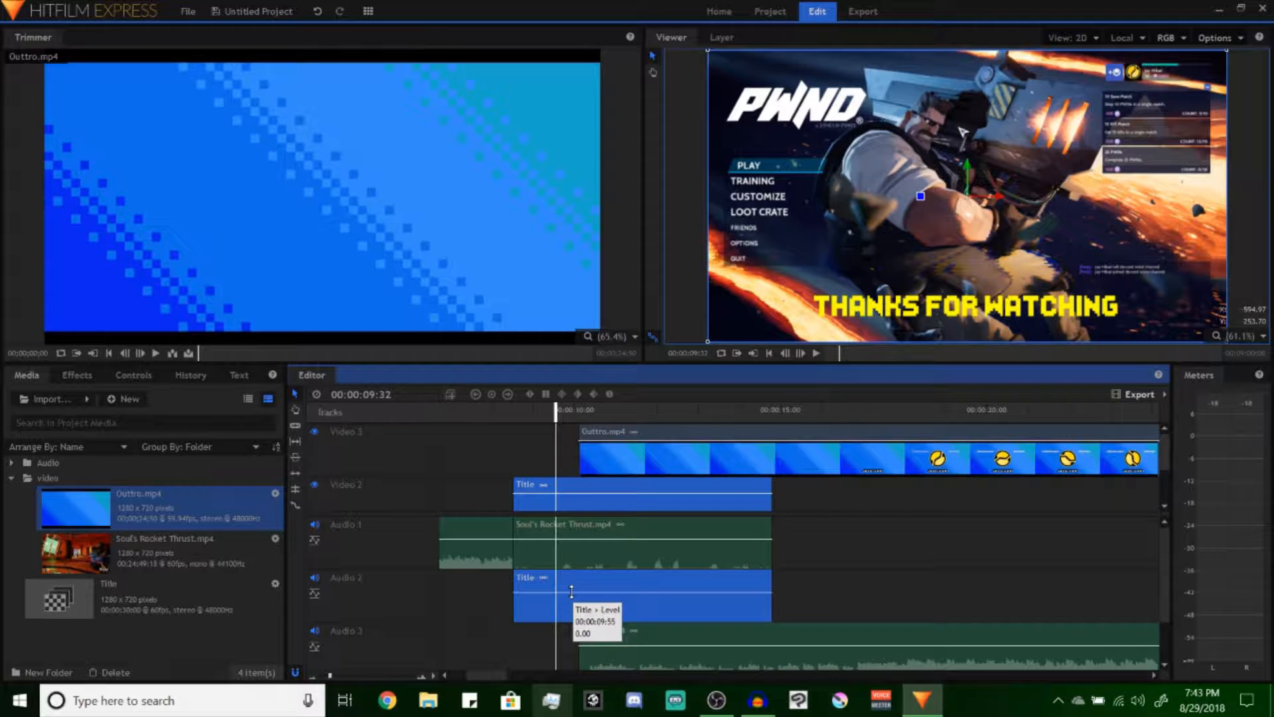
{"action": "key", "text": "ctrl+u"}
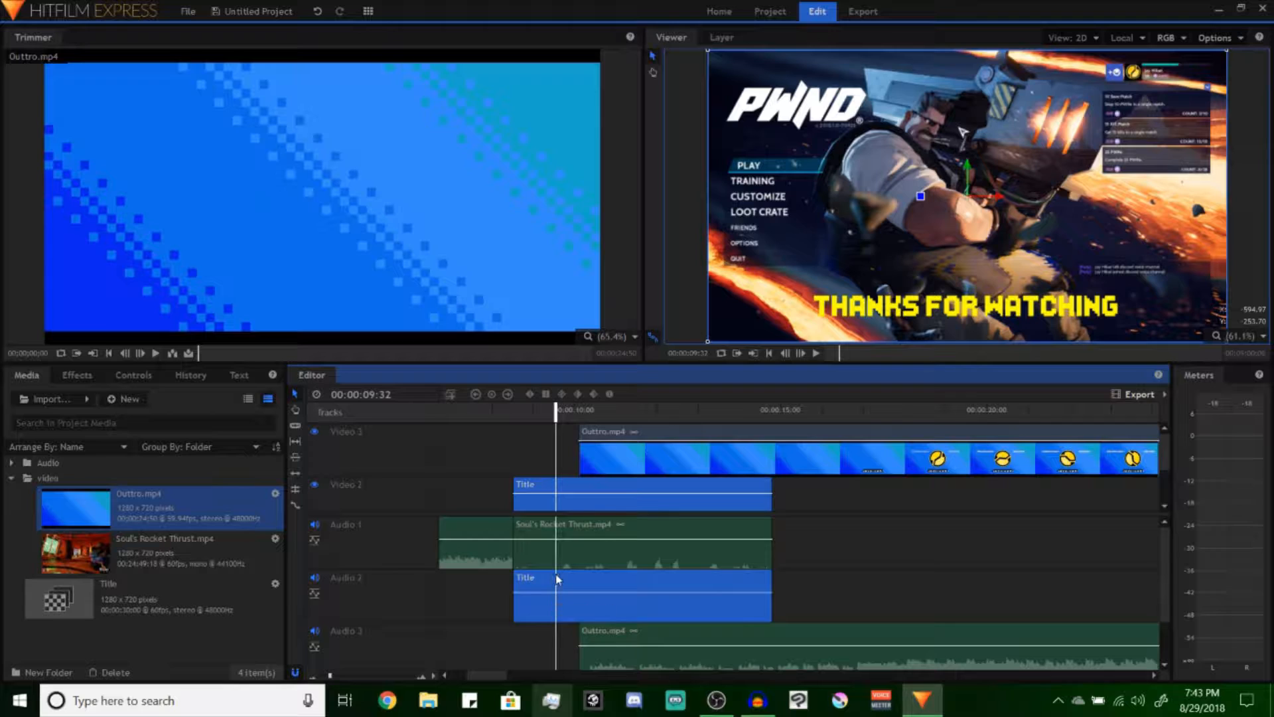
{"action": "left_click", "coordinate": [781, 595]}
{"action": "left_click", "coordinate": [744, 590]}
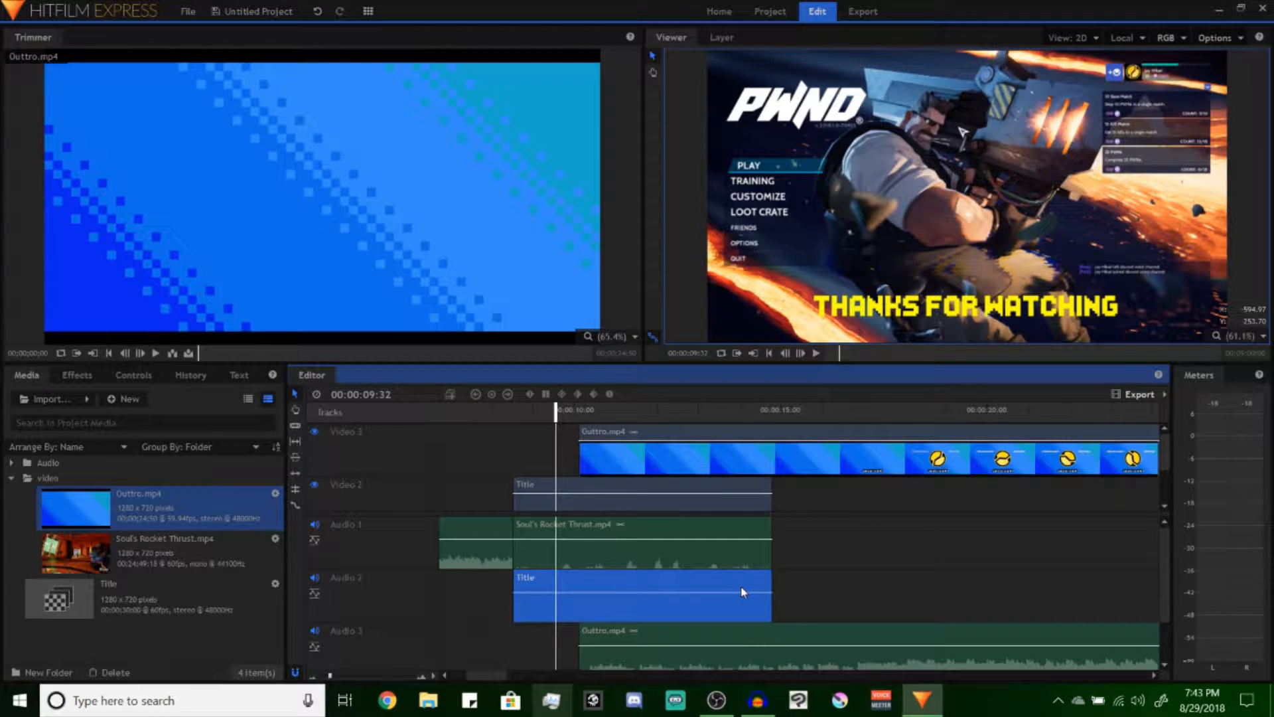
{"action": "key", "text": "Delete"}
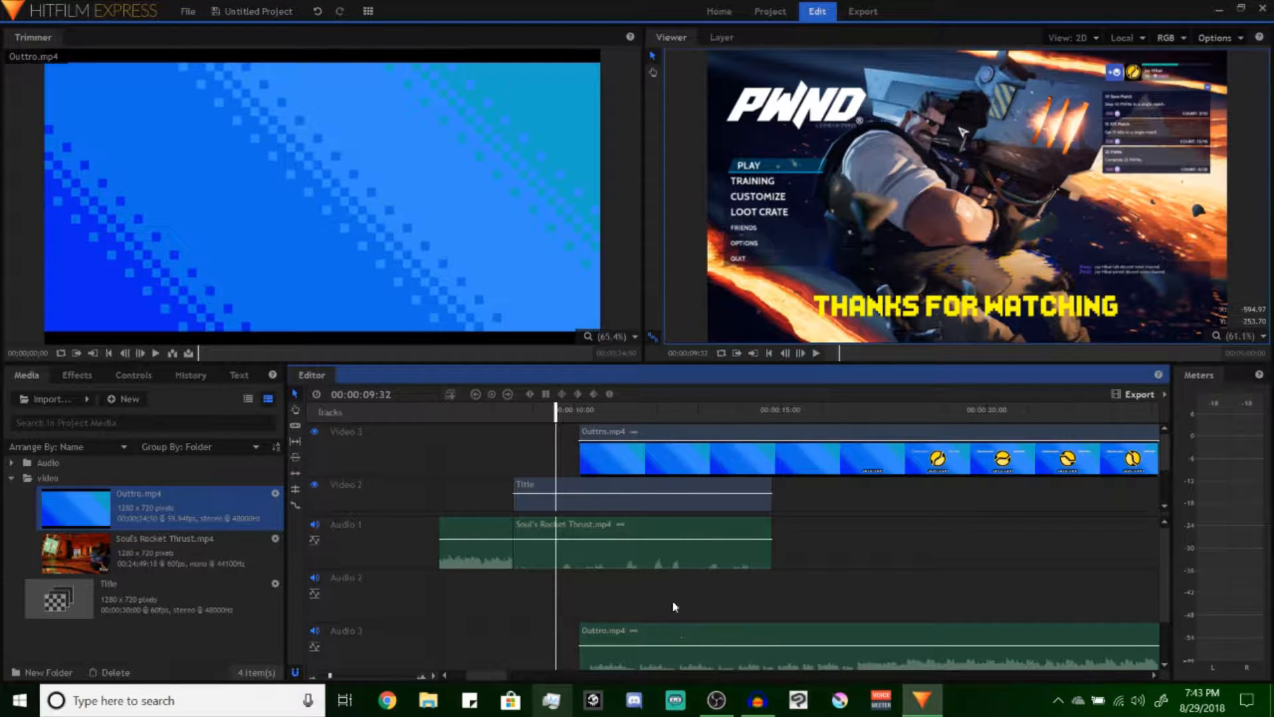
Unlink the Outtro.mp4 clip's video from its audio on the timeline
{"action": "left_click", "coordinate": [663, 435]}
{"action": "right_click", "coordinate": [663, 435]}
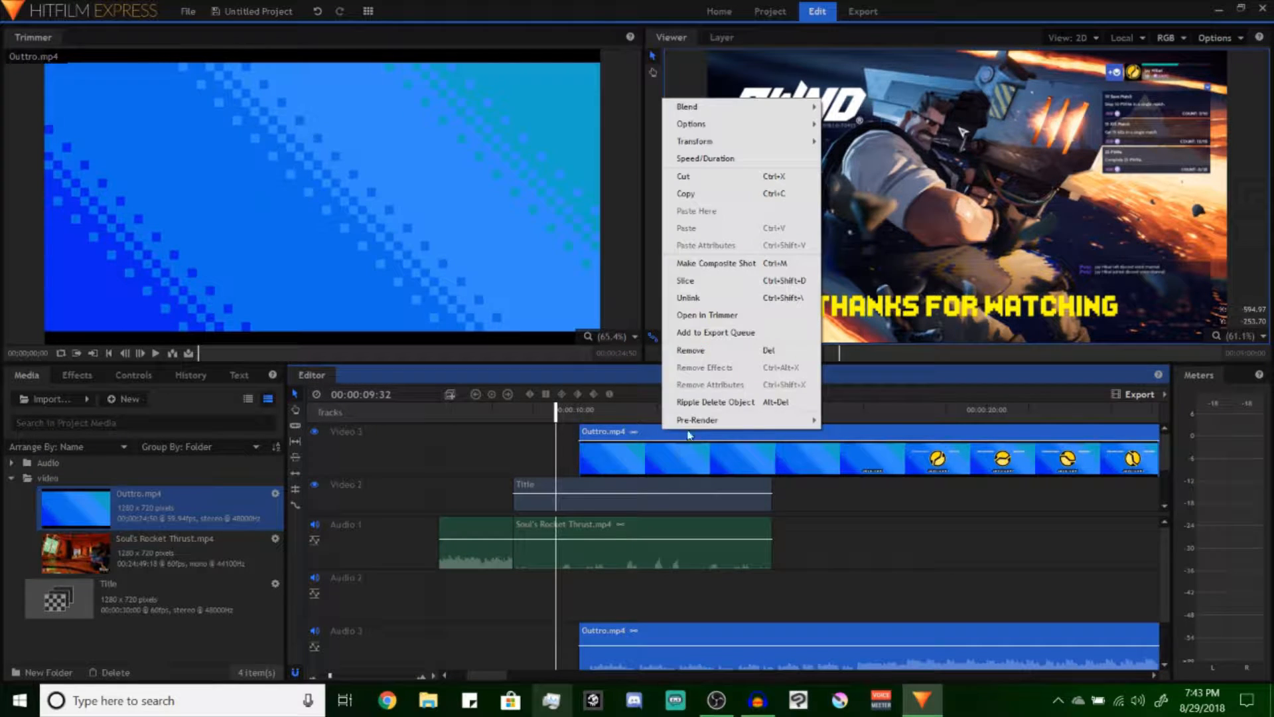
{"action": "left_click", "coordinate": [727, 298]}
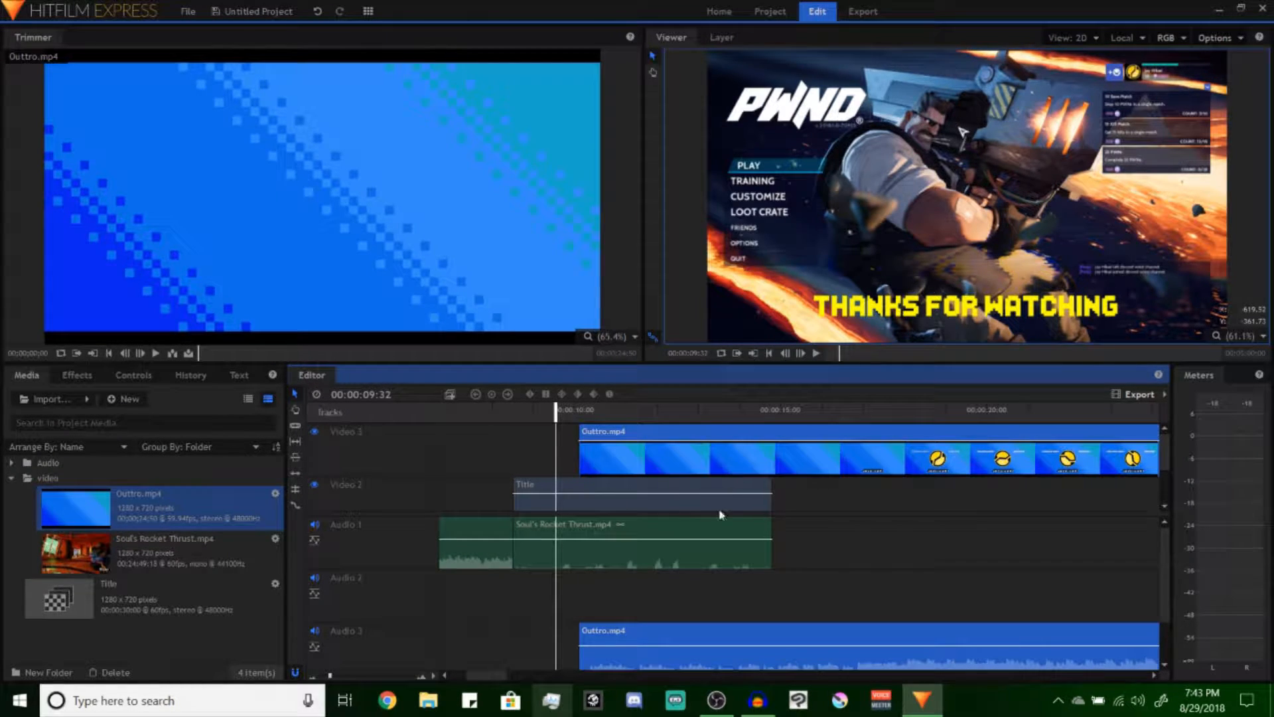
{"action": "left_click", "coordinate": [836, 538]}
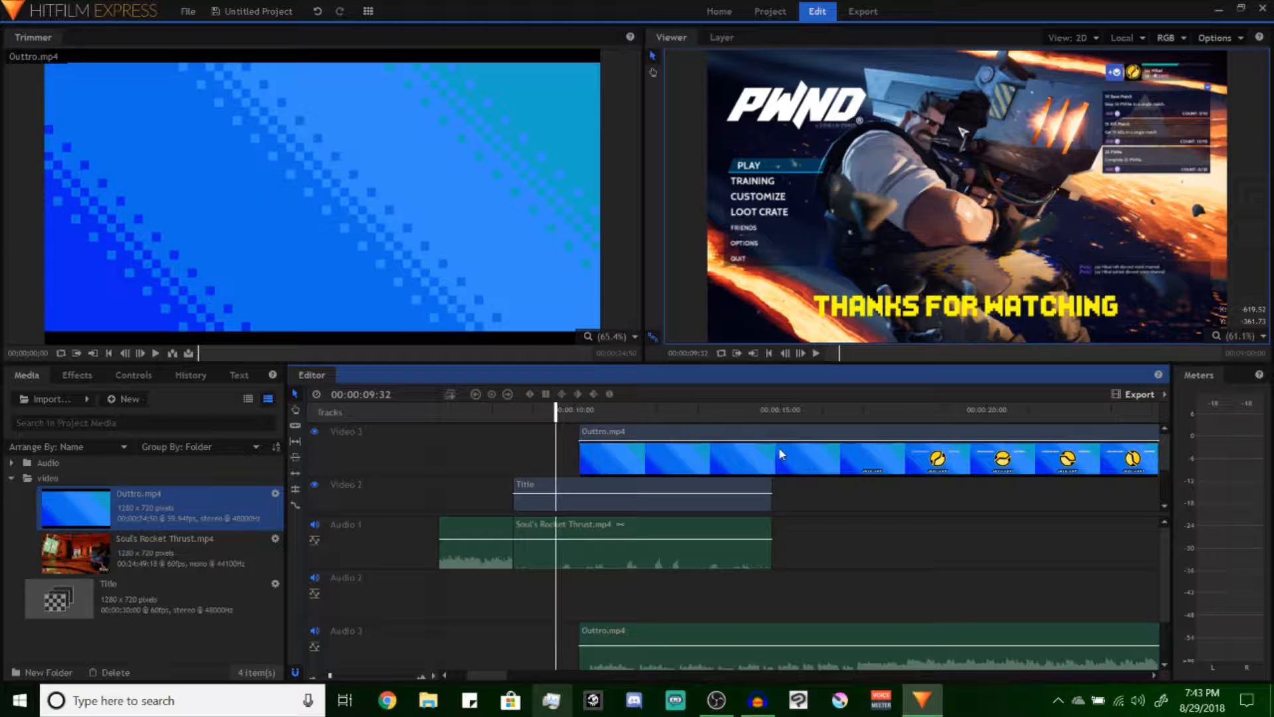
Slice the Outtro.mp4 video where the title clip ends and delete the portion before the cut
{"action": "key", "text": "c"}
{"action": "left_click", "coordinate": [773, 455]}
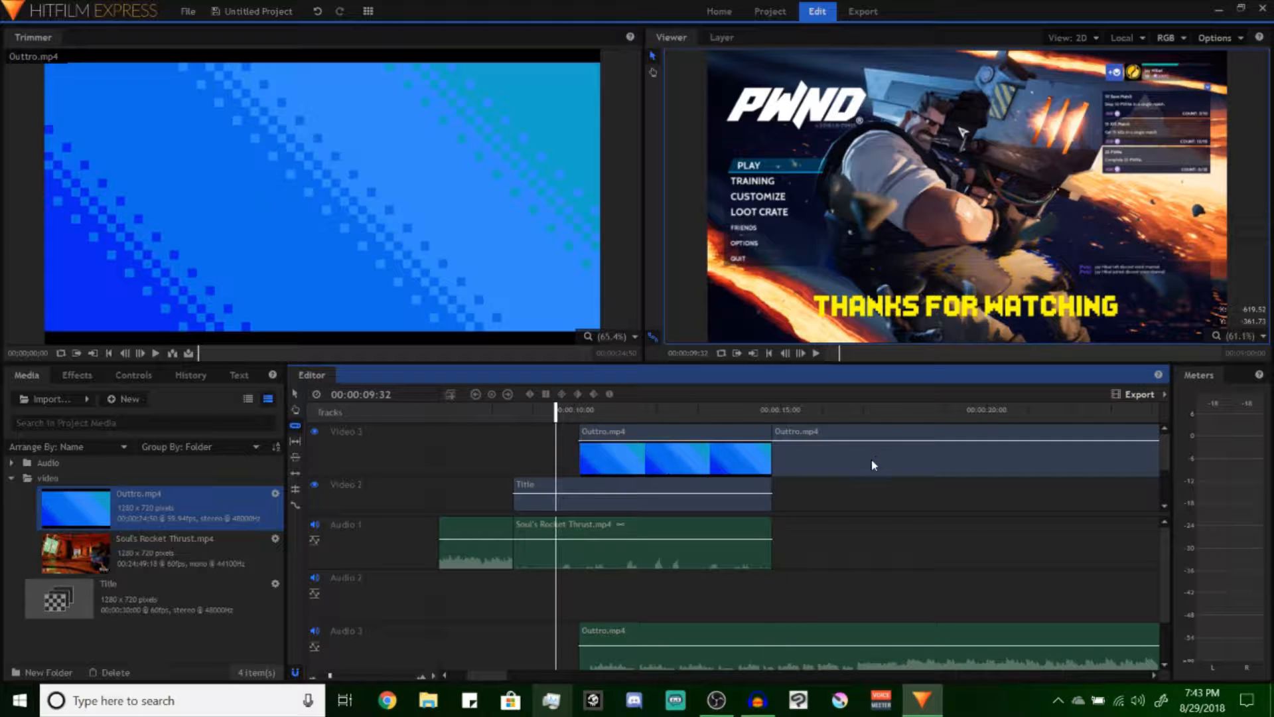
{"action": "key", "text": "v"}
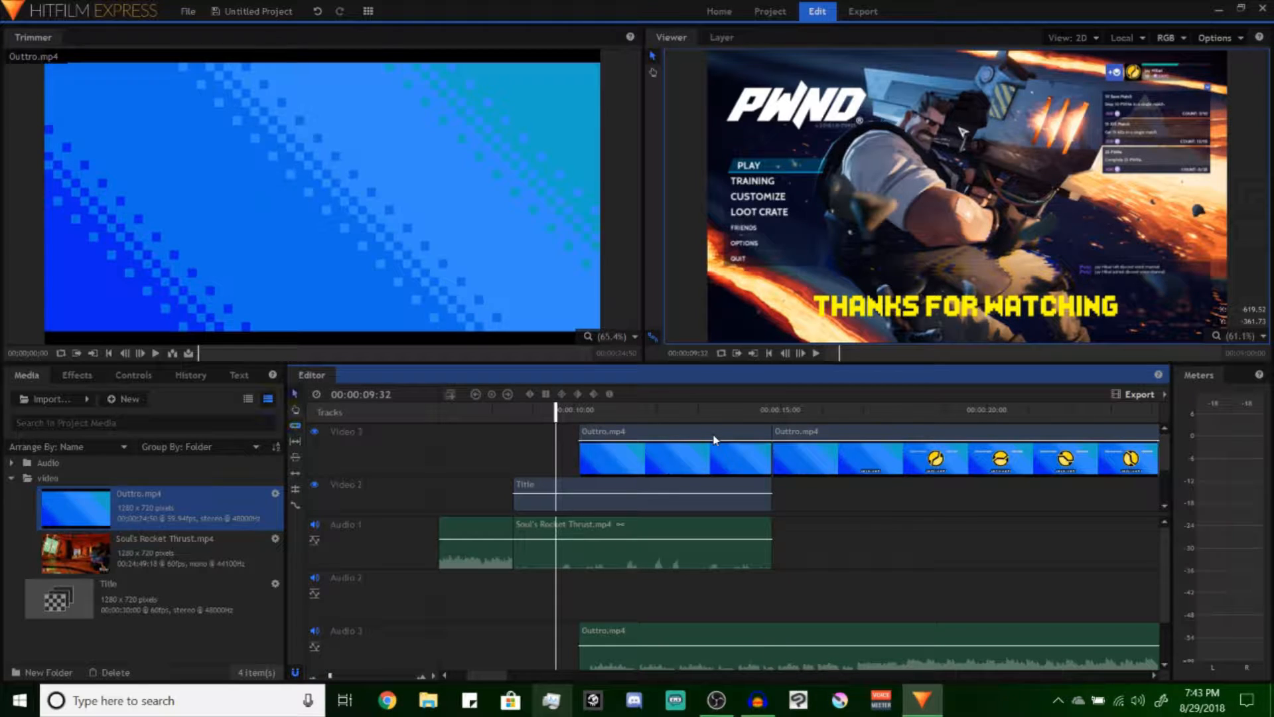
{"action": "left_click", "coordinate": [708, 437]}
{"action": "key", "text": "Delete"}
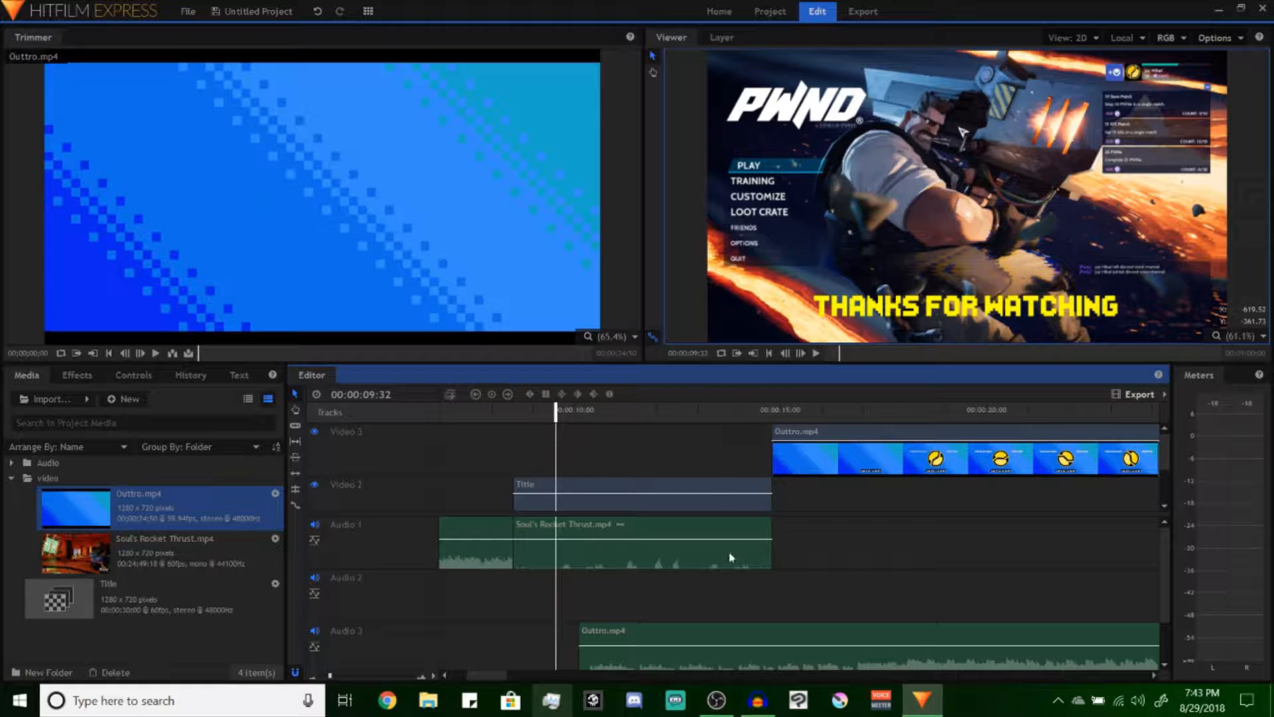
Move the unlinked Outtro.mp4 audio up onto the Audio 2 track
{"action": "left_click_drag", "start_coordinate": [735, 627], "coordinate": [735, 592]}
{"action": "scroll", "coordinate": [677, 564], "scroll_direction": "down", "scroll_amount": 1}
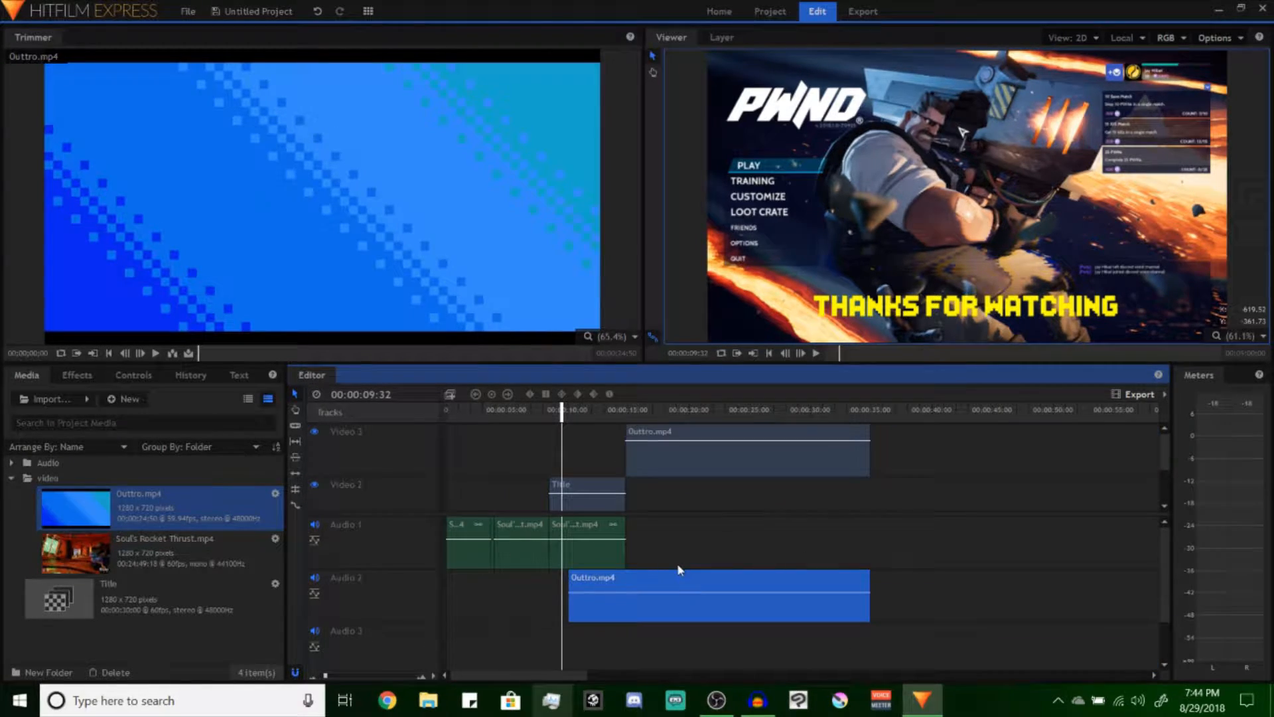
Move the Outtro.mp4 video clip from Video 3 down to Video 1, directly after the last gameplay clip
{"action": "scroll", "coordinate": [676, 564], "scroll_direction": "up", "scroll_amount": 1}
{"action": "scroll", "coordinate": [677, 564], "scroll_direction": "down", "scroll_amount": 1}
{"action": "scroll", "coordinate": [677, 564], "scroll_direction": "up", "scroll_amount": 1}
{"action": "scroll", "coordinate": [677, 564], "scroll_direction": "down", "scroll_amount": 1}
{"action": "scroll", "coordinate": [677, 564], "scroll_direction": "up", "scroll_amount": 1}
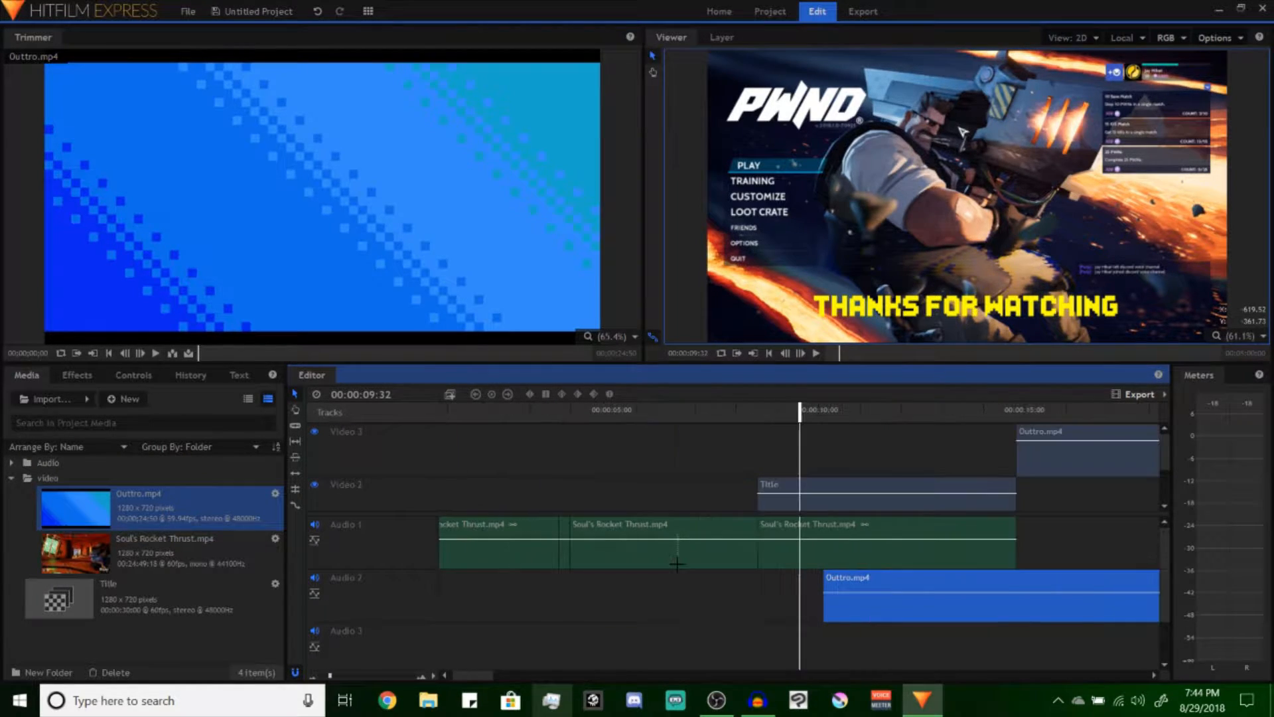
{"action": "scroll", "coordinate": [677, 564], "scroll_direction": "down", "scroll_amount": 1}
{"action": "left_click_drag", "start_coordinate": [672, 434], "coordinate": [675, 482]}
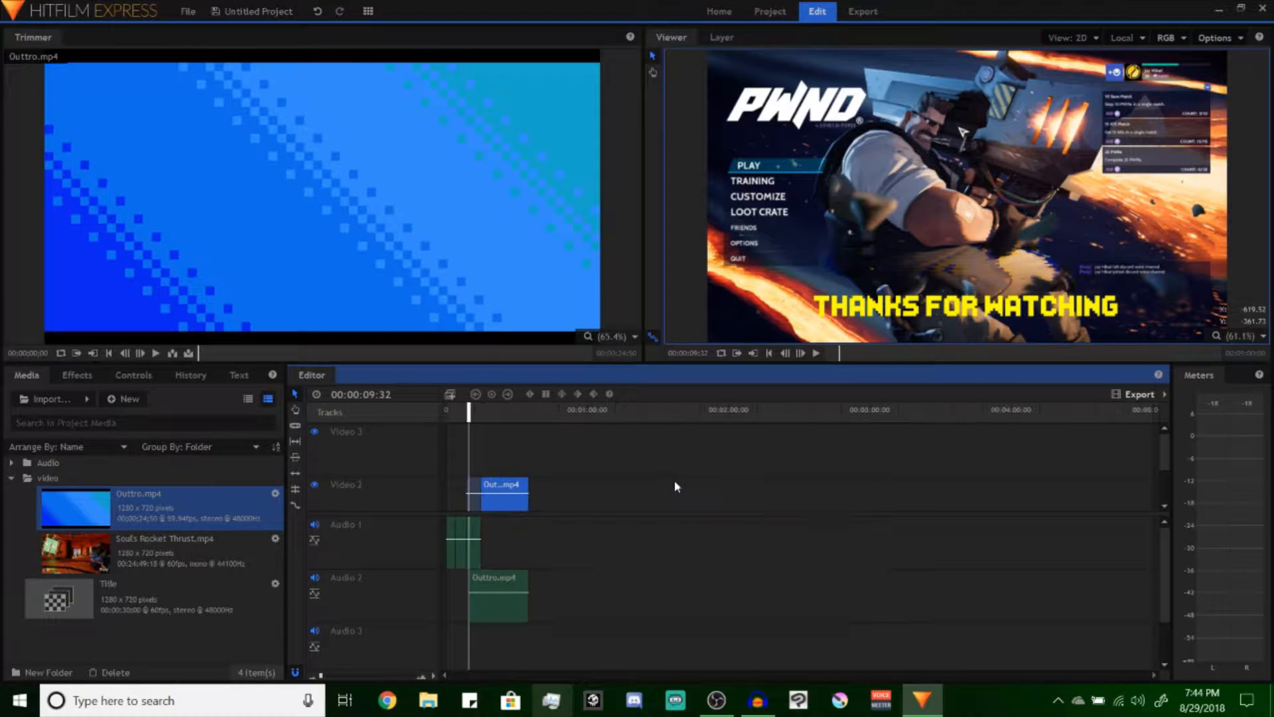
{"action": "scroll", "coordinate": [674, 479], "scroll_direction": "up", "scroll_amount": 3}
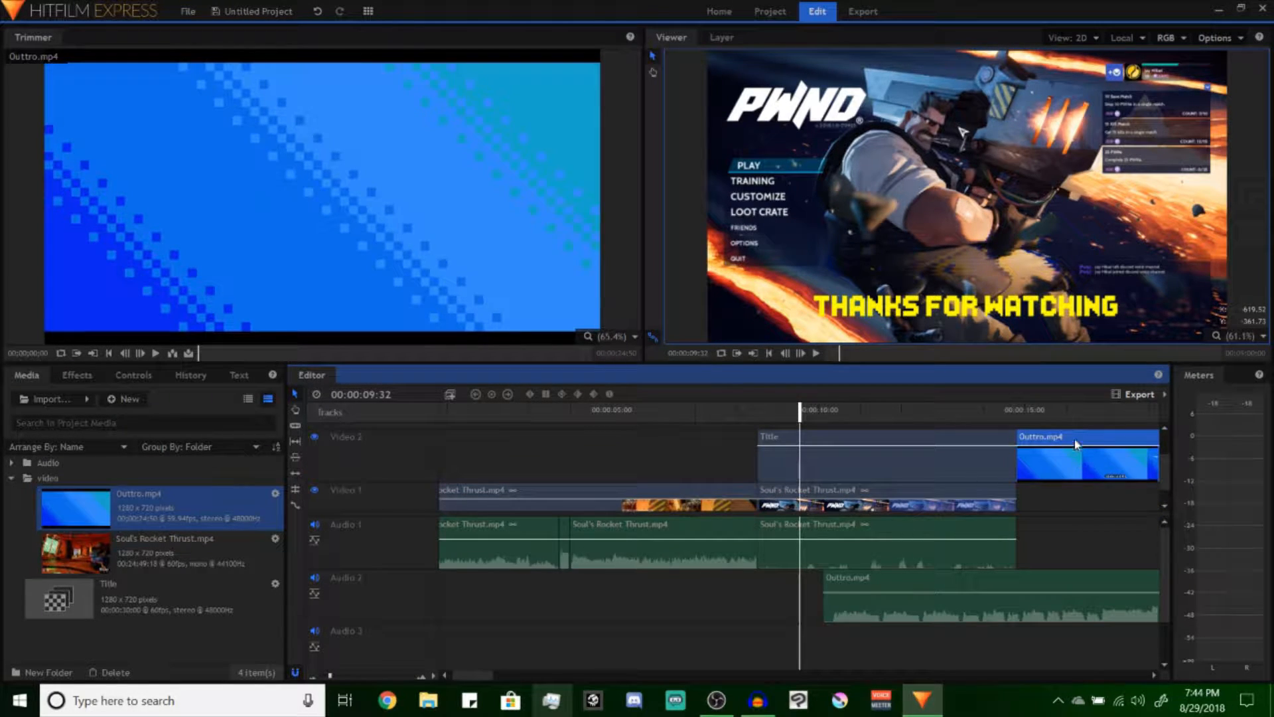
{"action": "left_click_drag", "start_coordinate": [1071, 432], "coordinate": [1055, 484]}
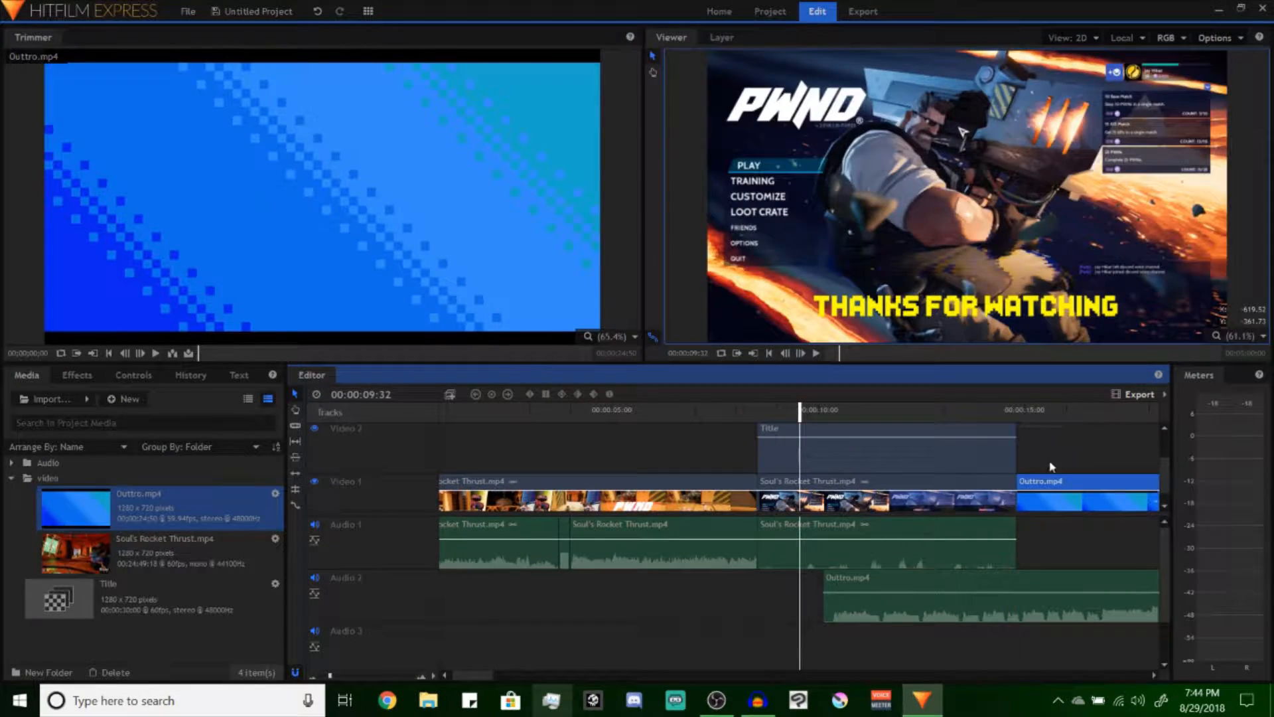
Preview the overlap under the title, and apply the audio Fade transition to the start of Outtro.mp4 on Audio 2
{"action": "key", "text": "space"}
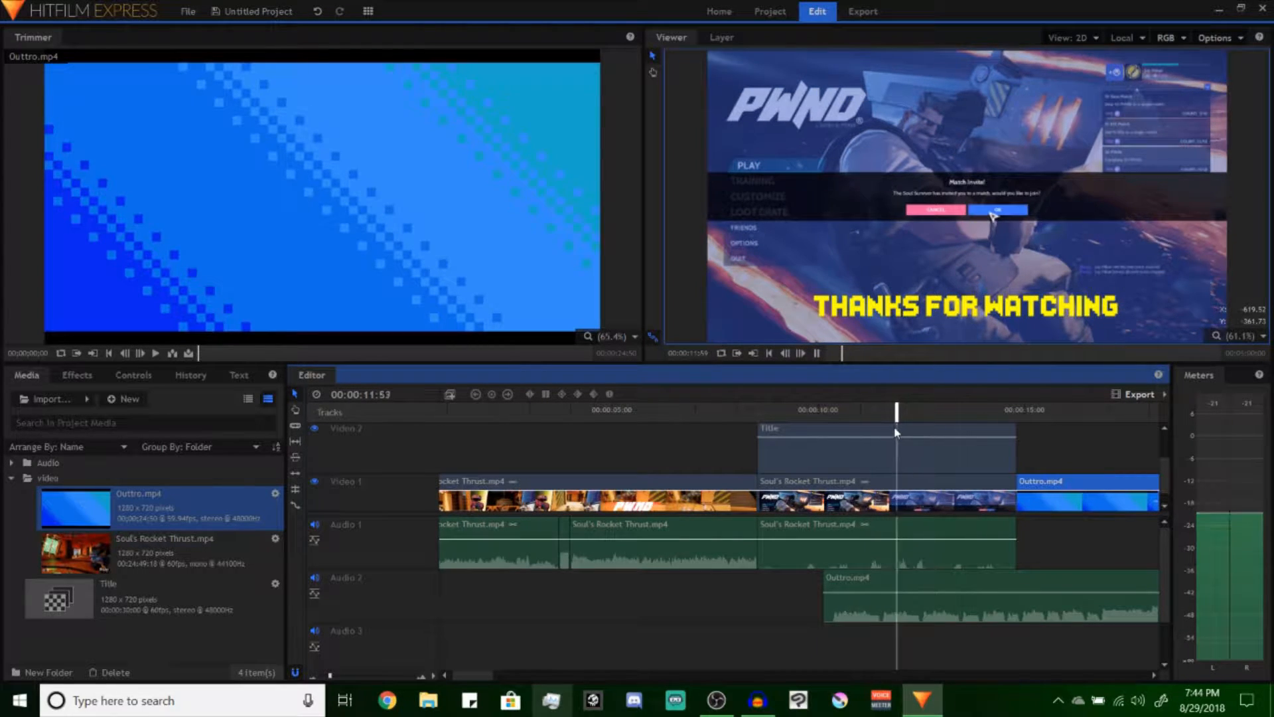
{"action": "key", "text": "space"}
{"action": "left_click", "coordinate": [76, 375]}
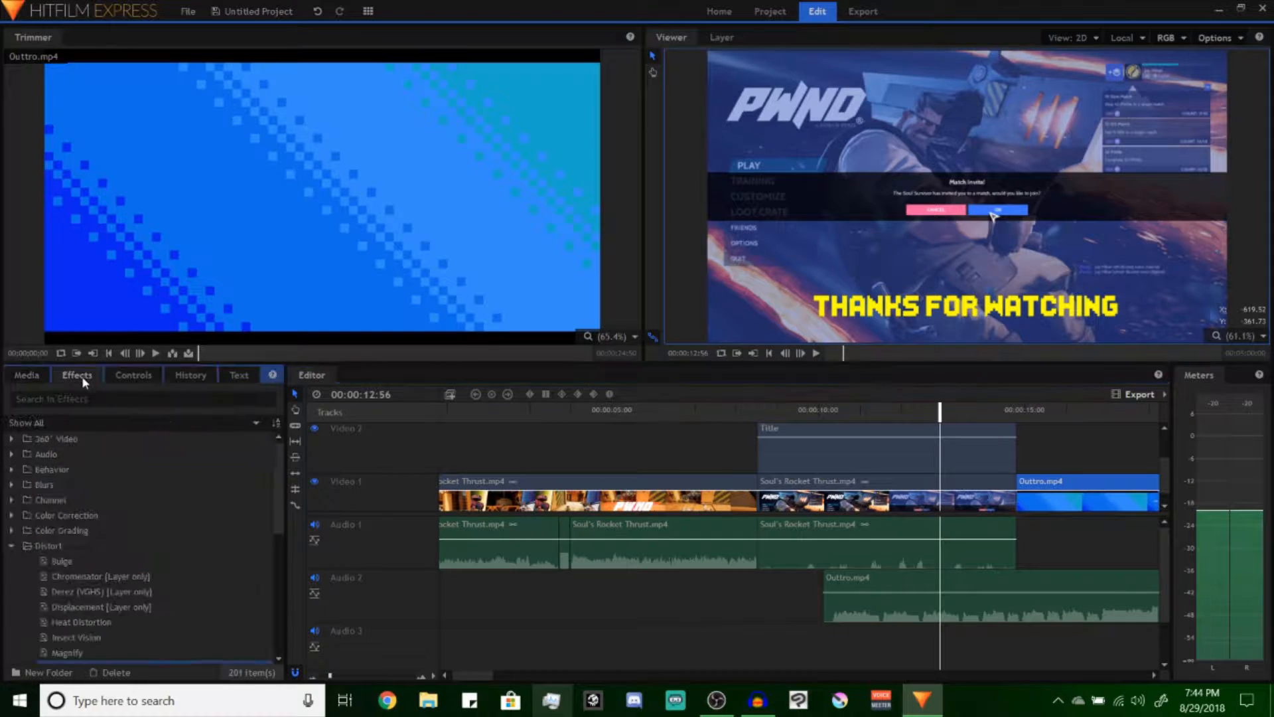
{"action": "scroll", "coordinate": [14, 462], "scroll_direction": "down", "scroll_amount": 8}
{"action": "left_click", "coordinate": [12, 596]}
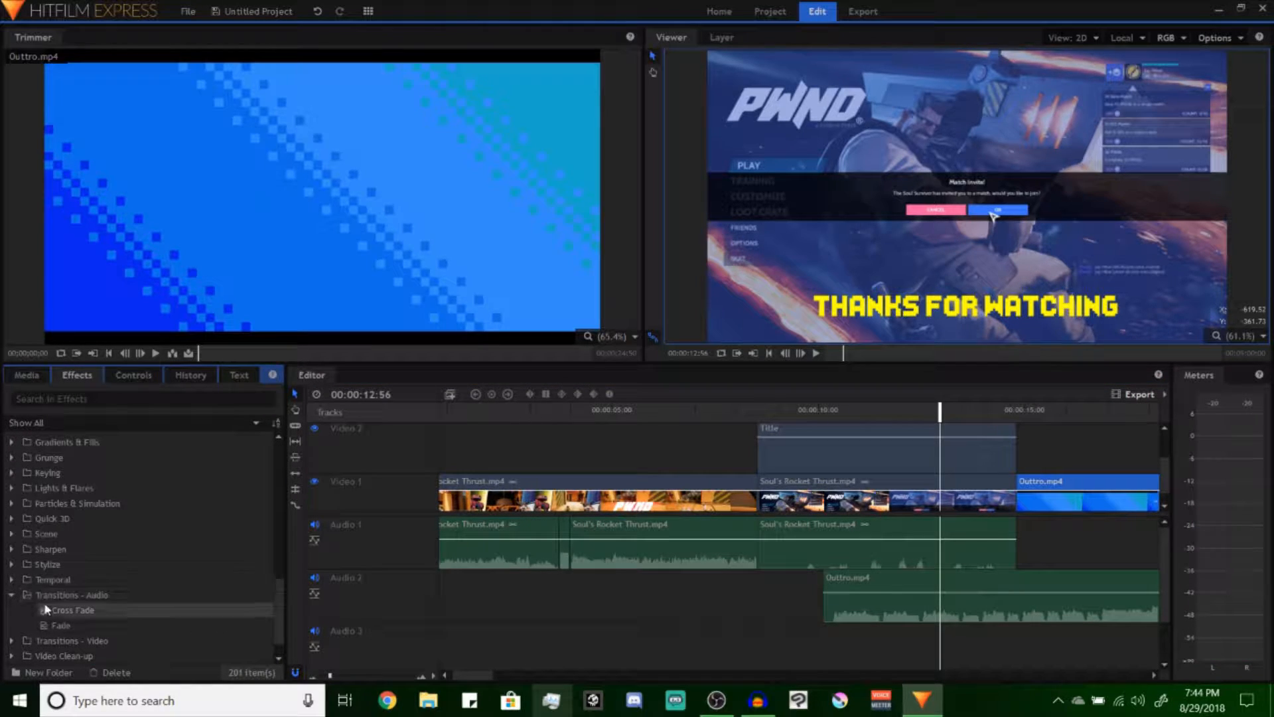
{"action": "left_click_drag", "start_coordinate": [60, 624], "coordinate": [833, 596]}
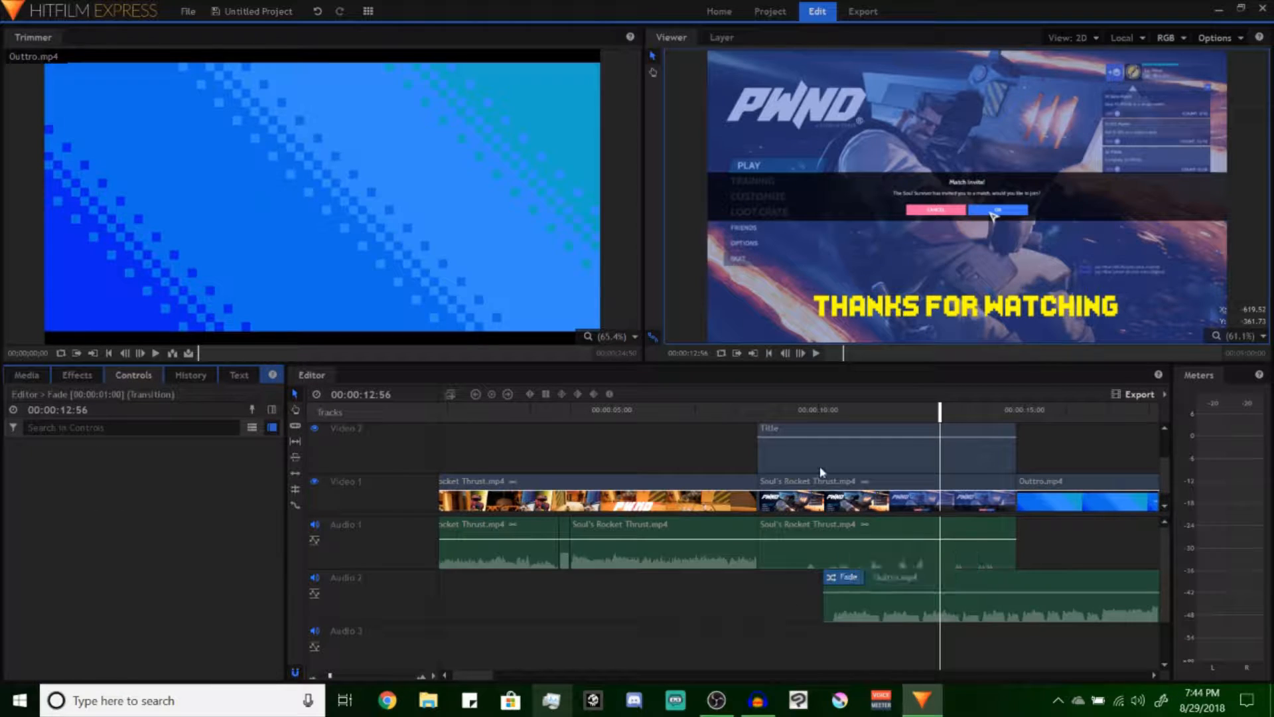
Lengthen the fade-in on the Outtro.mp4 audio to about the 12.5-second mark and play it back
{"action": "left_click", "coordinate": [818, 412]}
{"action": "key", "text": "space"}
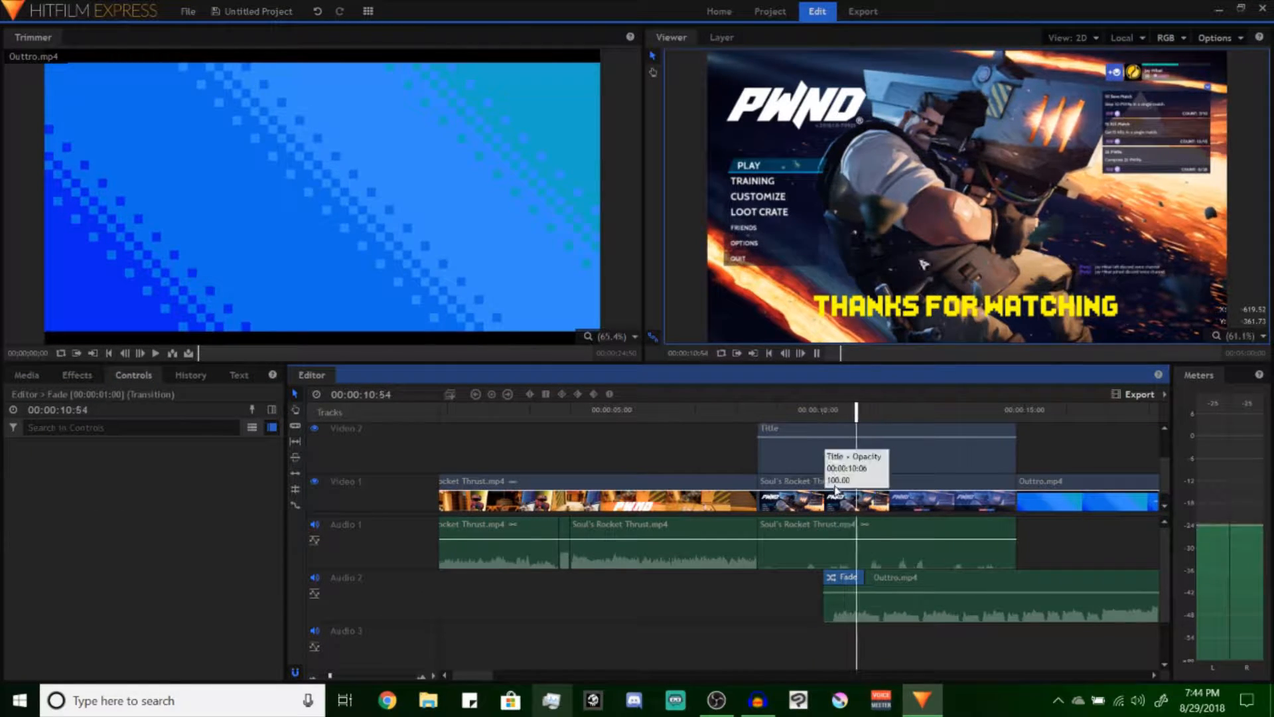
{"action": "left_click_drag", "start_coordinate": [866, 577], "coordinate": [919, 579]}
{"action": "left_click", "coordinate": [816, 412]}
{"action": "key", "text": "space"}
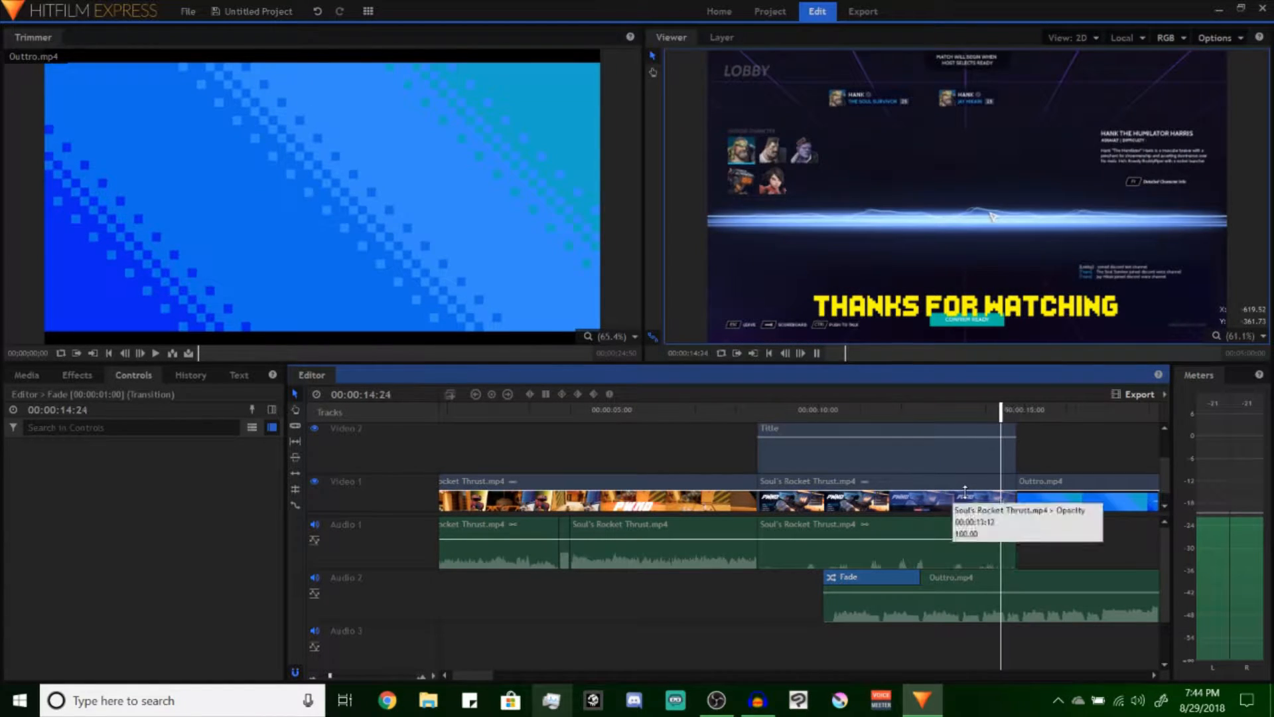
{"action": "key", "text": "space"}
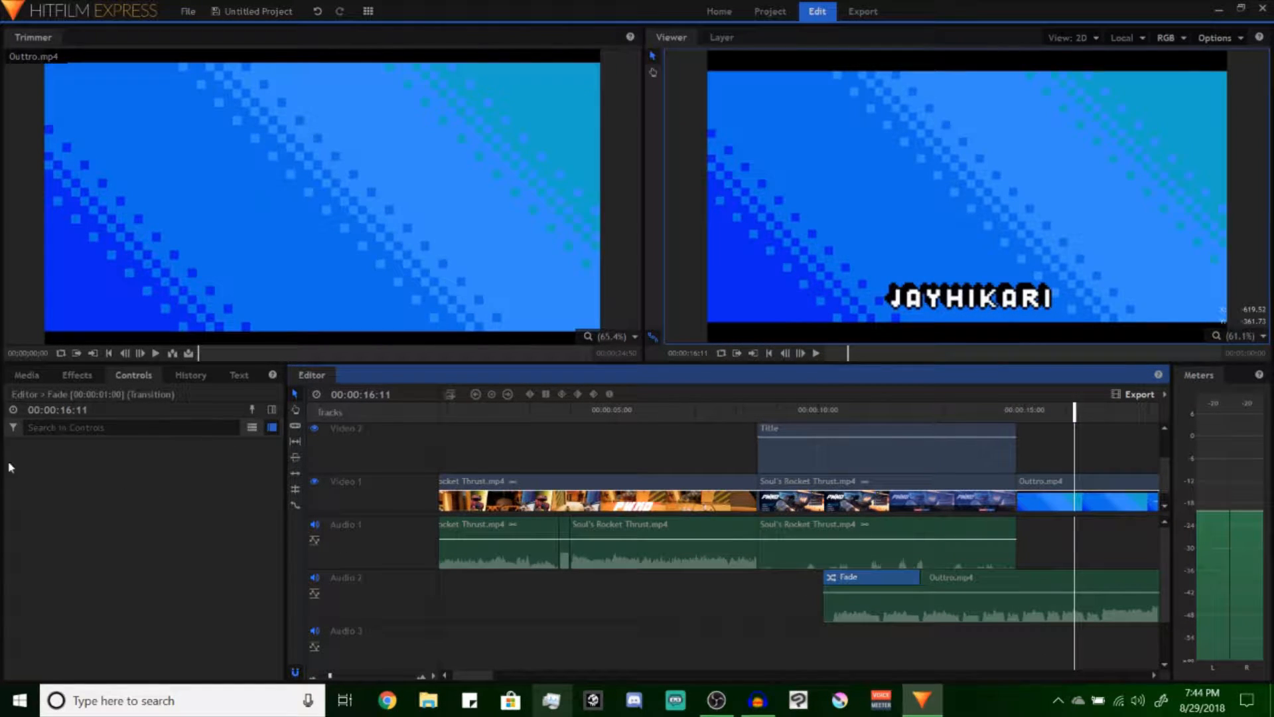
Apply the audio Fade transition to the end of the last gameplay clip on Audio 1 and play back the changeover to the outro
{"action": "left_click", "coordinate": [59, 376]}
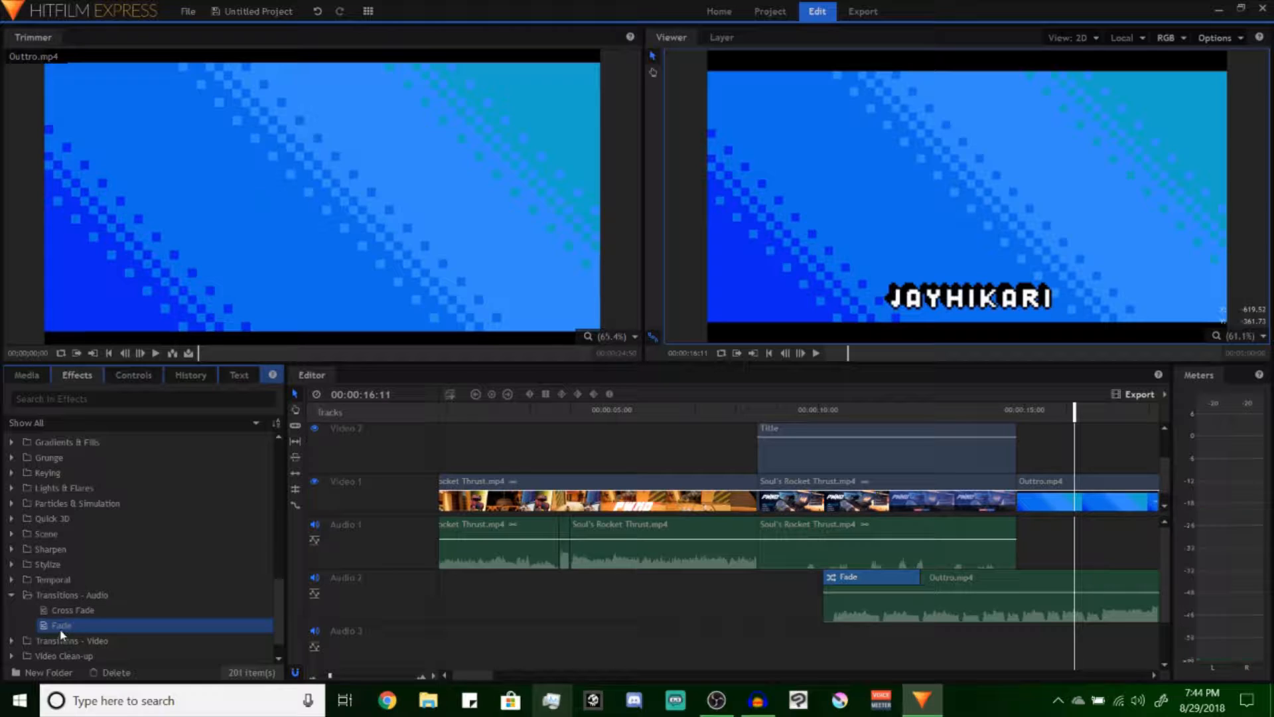
{"action": "left_click_drag", "start_coordinate": [61, 625], "coordinate": [1005, 531]}
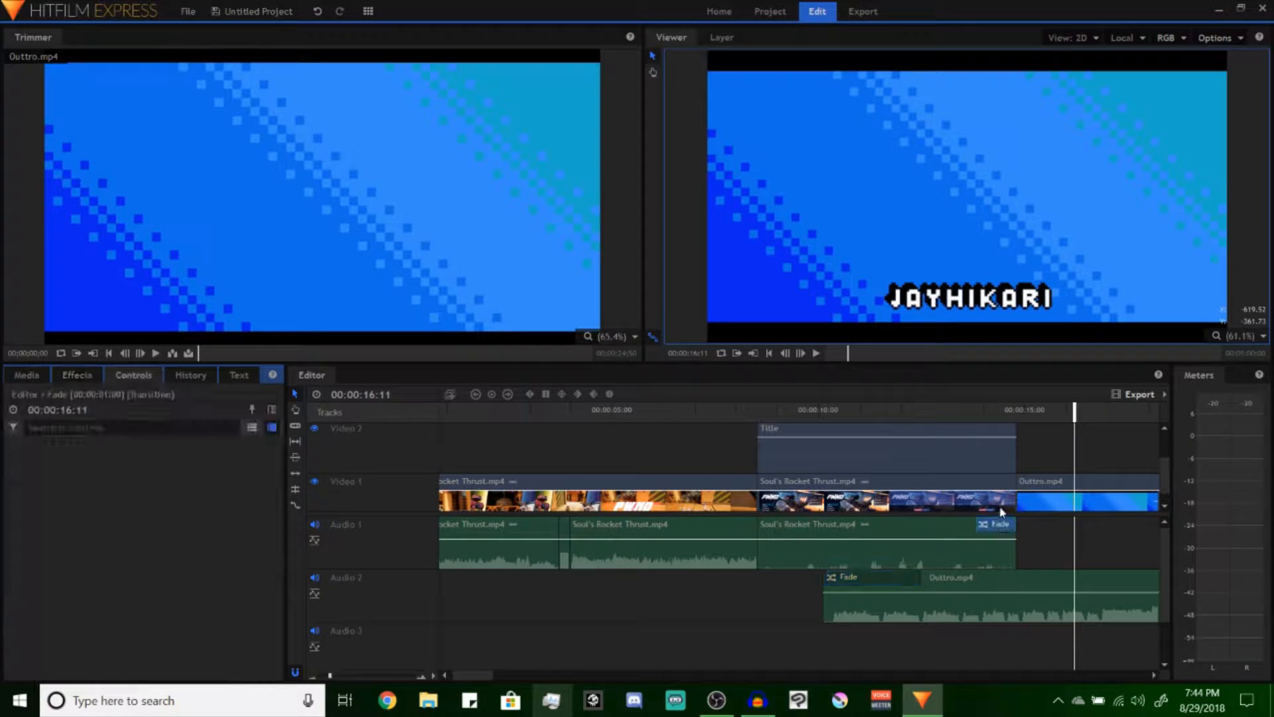
{"action": "left_click", "coordinate": [964, 413]}
{"action": "key", "text": "space"}
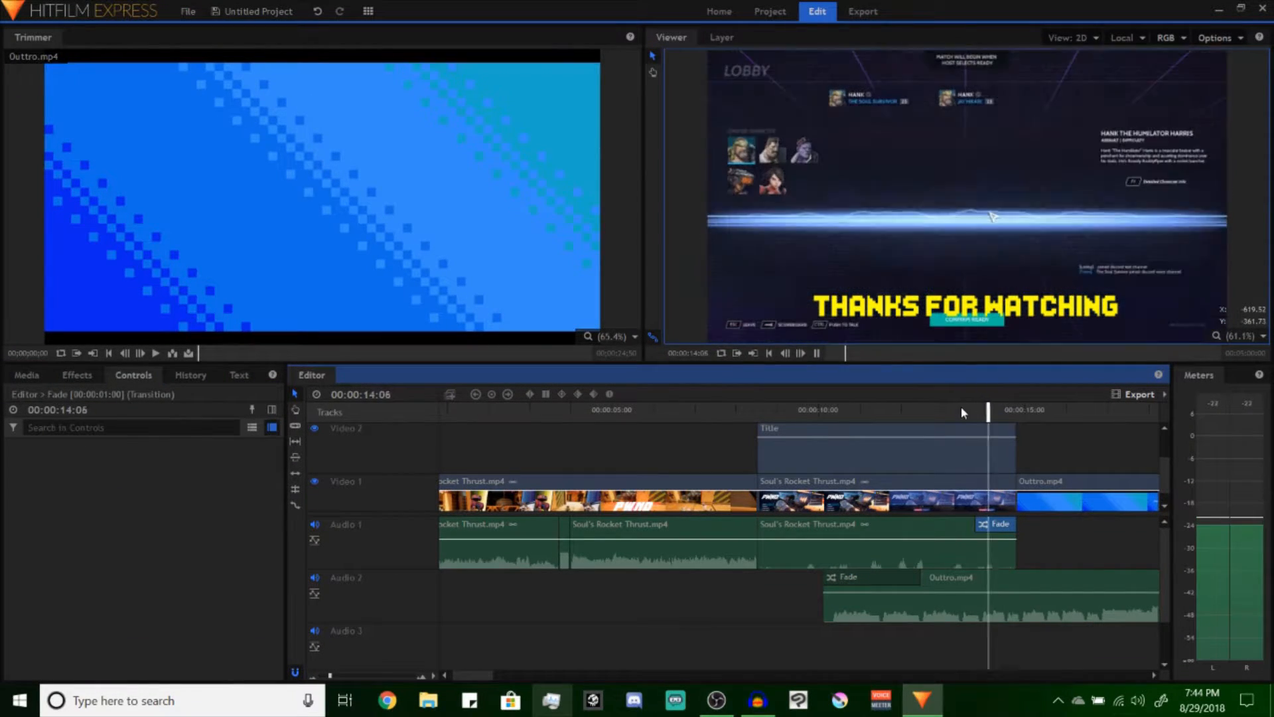
{"action": "scroll", "coordinate": [670, 621], "scroll_direction": "down", "scroll_amount": 5}
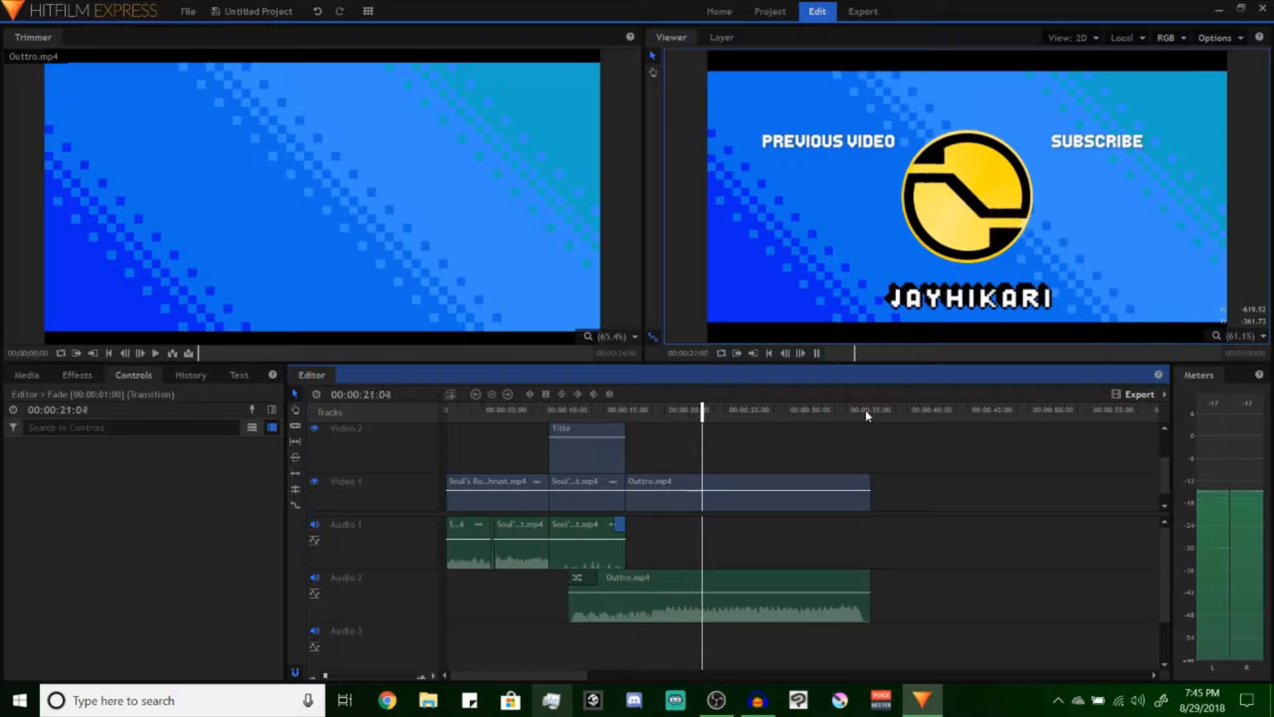
{"action": "scroll", "coordinate": [887, 478], "scroll_direction": "up", "scroll_amount": 5}
{"action": "scroll", "coordinate": [888, 478], "scroll_direction": "down", "scroll_amount": 5}
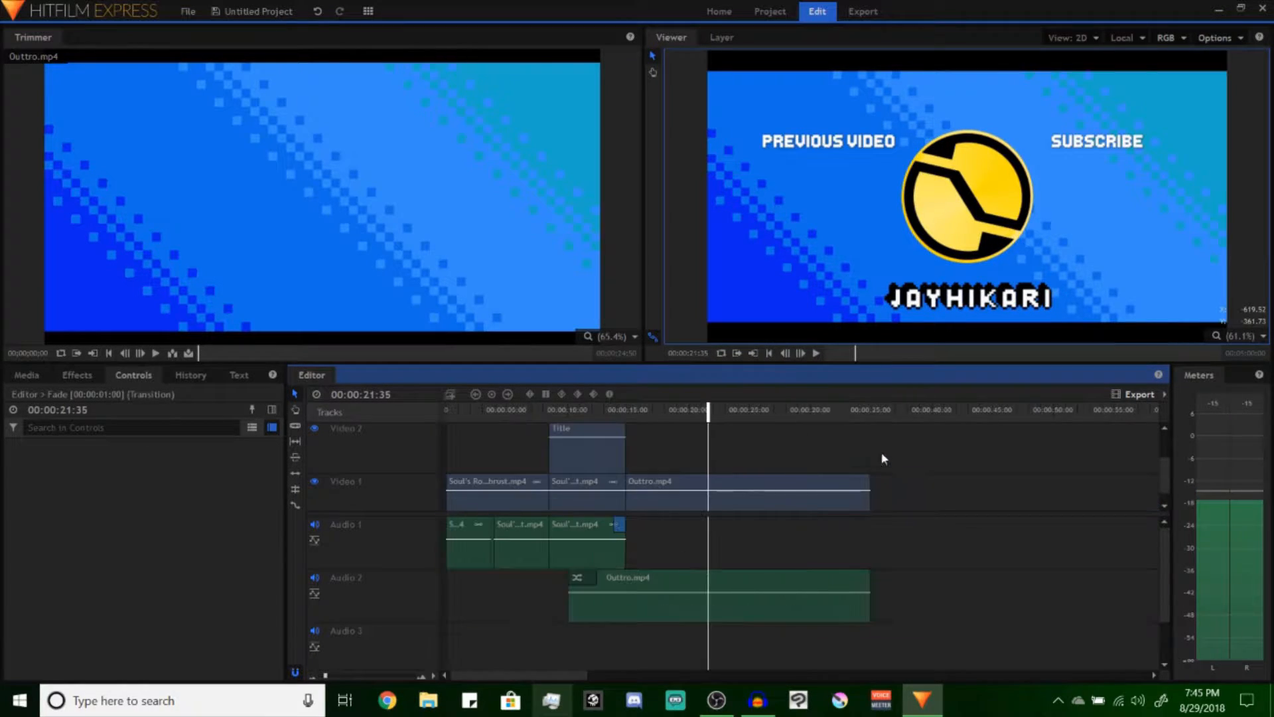
Place the playhead at the end of the Outtro.mp4 clip, at 00:00:34:57
{"action": "left_click", "coordinate": [864, 413]}
{"action": "scroll", "coordinate": [879, 439], "scroll_direction": "up", "scroll_amount": 5}
{"action": "scroll", "coordinate": [876, 416], "scroll_direction": "up", "scroll_amount": 4}
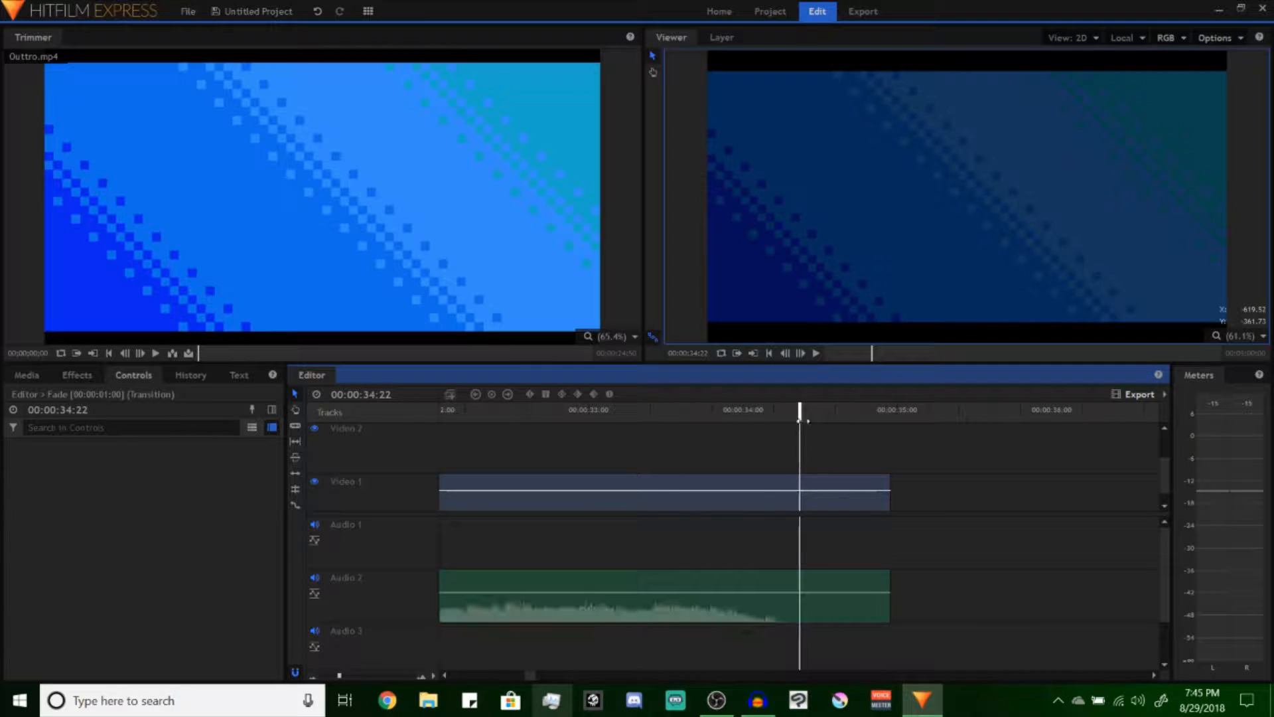
{"action": "left_click_drag", "start_coordinate": [803, 418], "coordinate": [893, 435]}
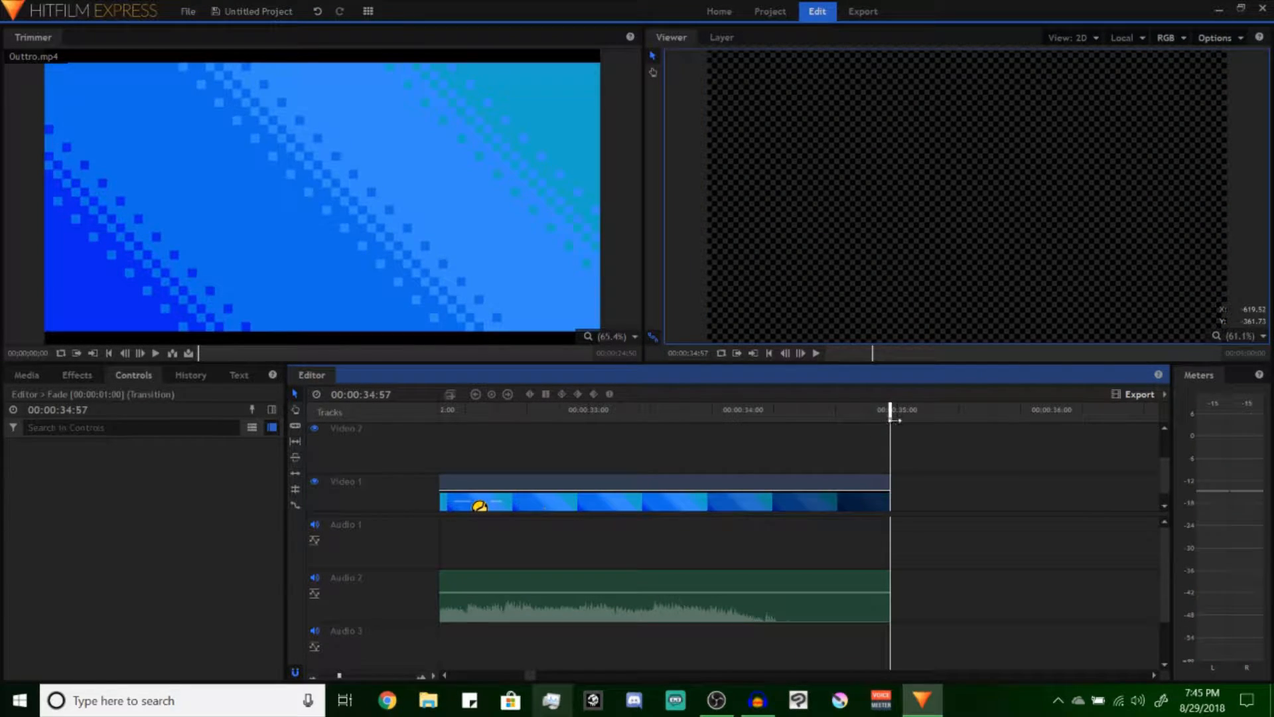
{"action": "scroll", "coordinate": [876, 443], "scroll_direction": "down", "scroll_amount": 8}
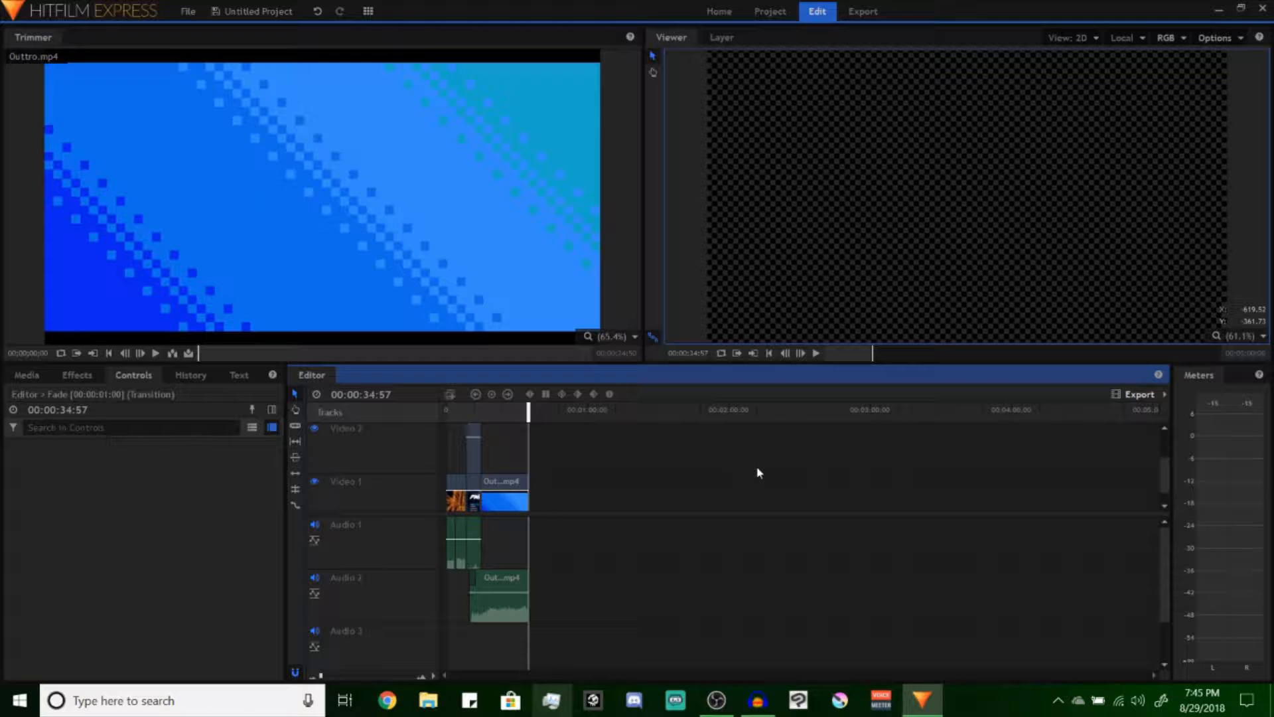
{"action": "right_click", "coordinate": [736, 474]}
{"action": "left_click", "coordinate": [728, 457]}
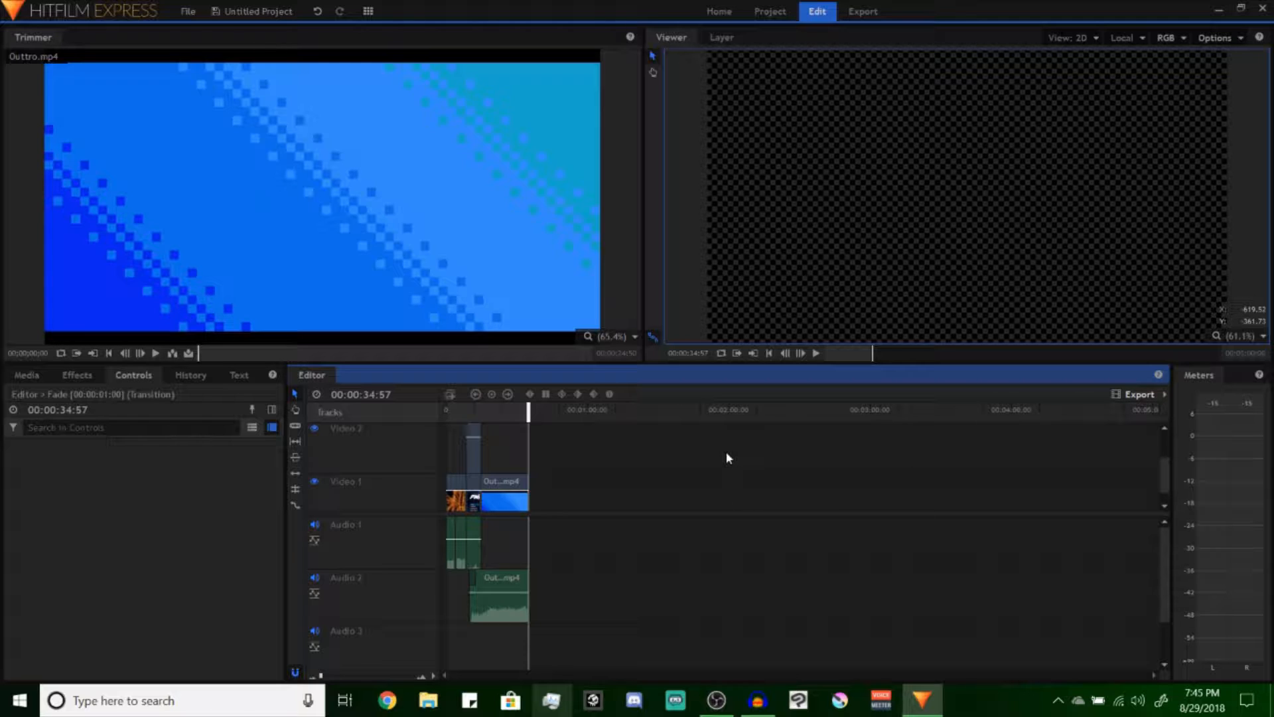
Add the timeline's In-Out Area to the export queue and go to the export screen
{"action": "left_click", "coordinate": [1142, 397]}
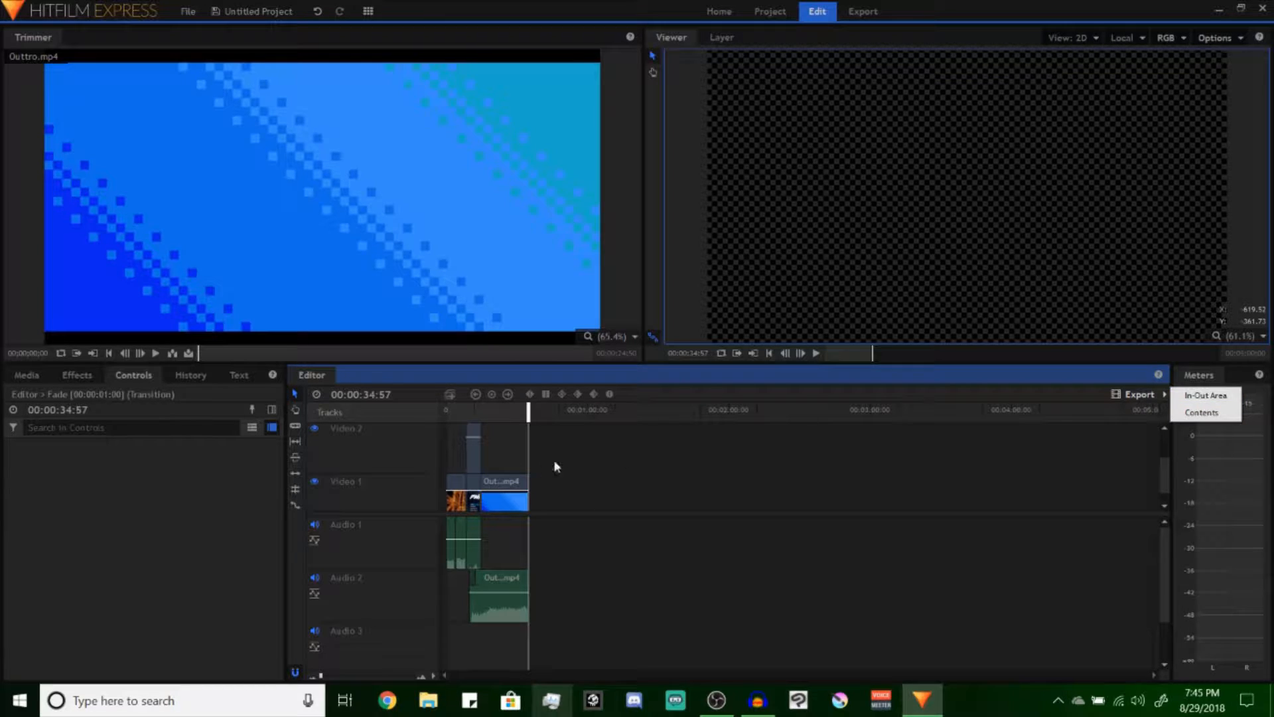
{"action": "left_click", "coordinate": [1178, 397]}
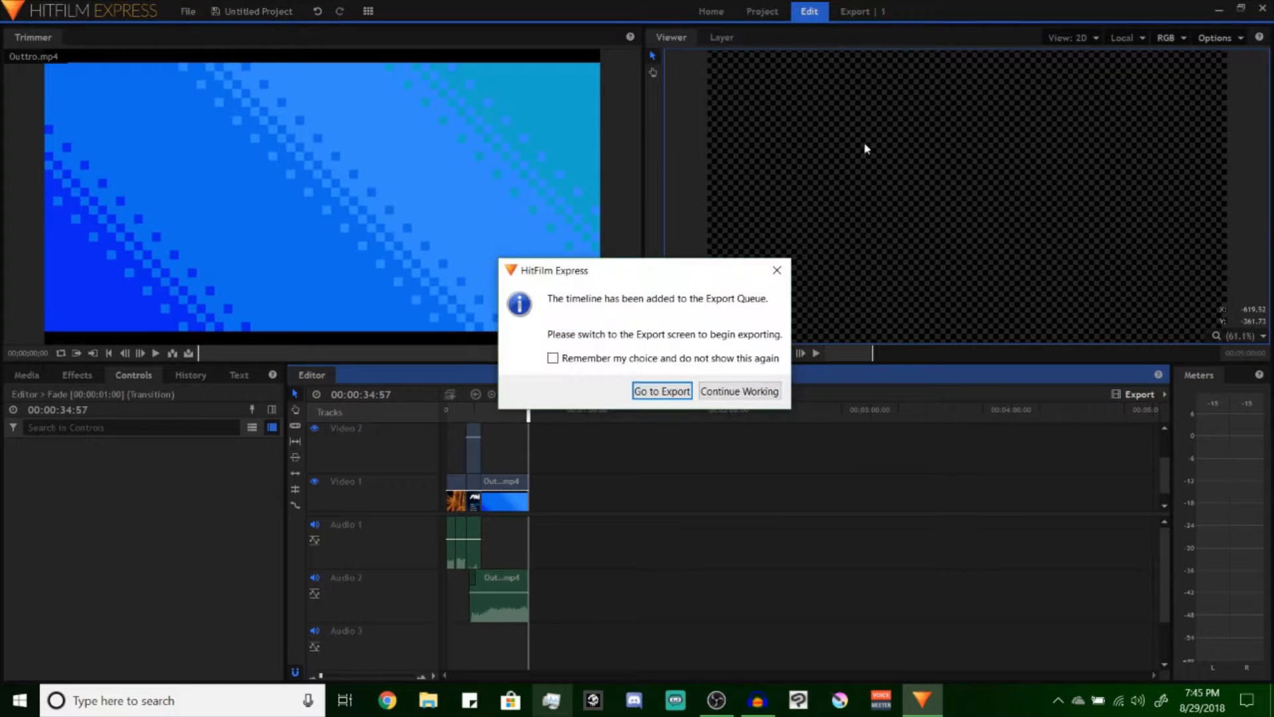
{"action": "left_click", "coordinate": [671, 392]}
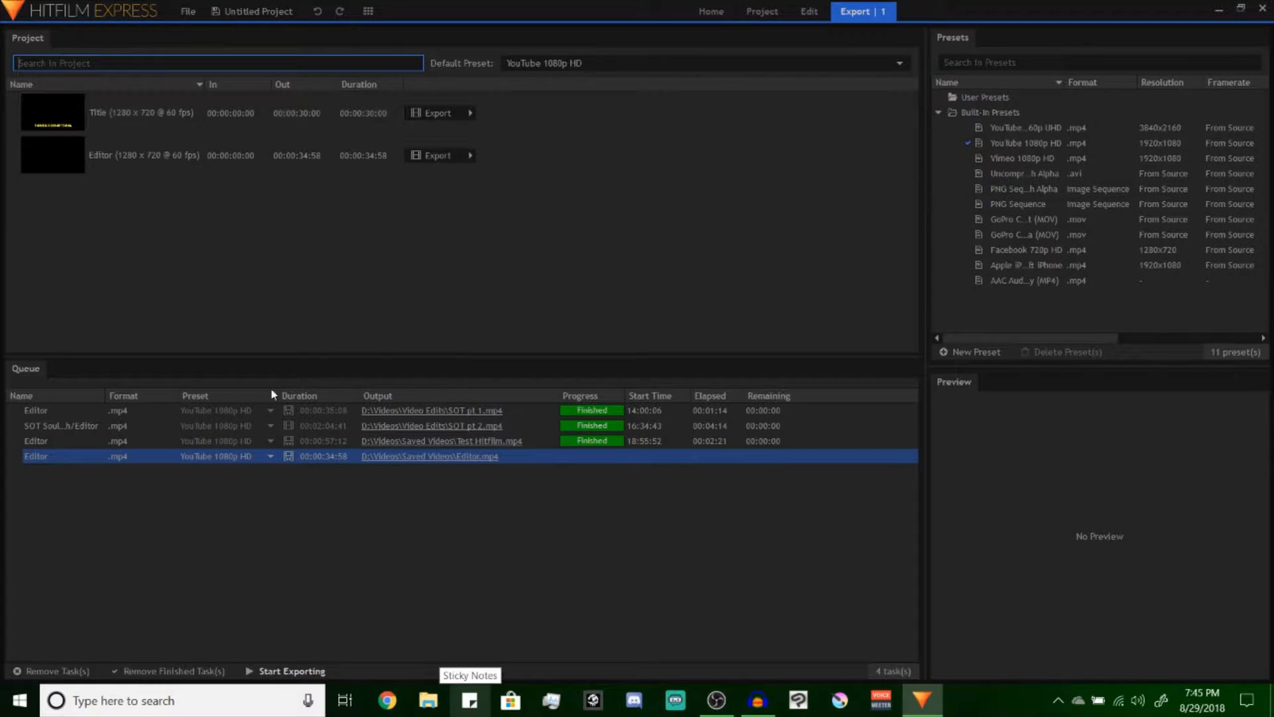
Set the newly queued Editor task's output file name to "Test Hitfilm" in the Saved Videos folder
{"action": "left_click", "coordinate": [79, 460]}
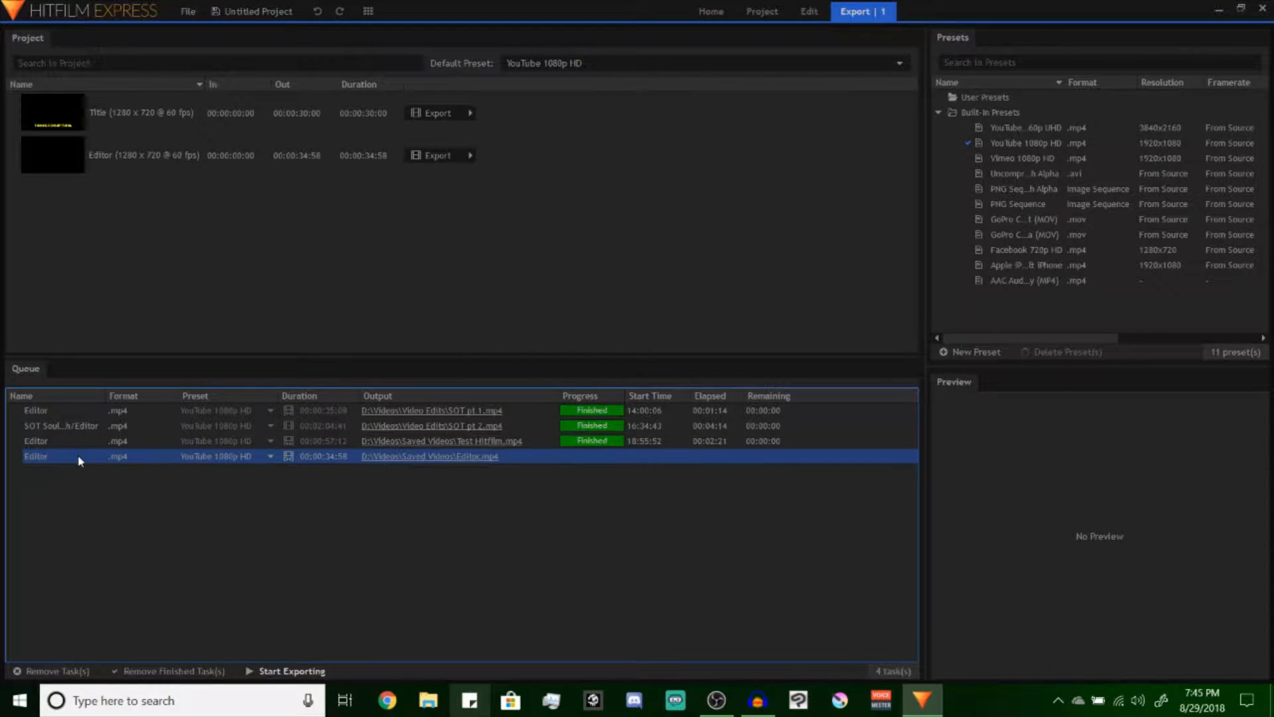
{"action": "right_click", "coordinate": [80, 460]}
{"action": "left_click", "coordinate": [126, 461]}
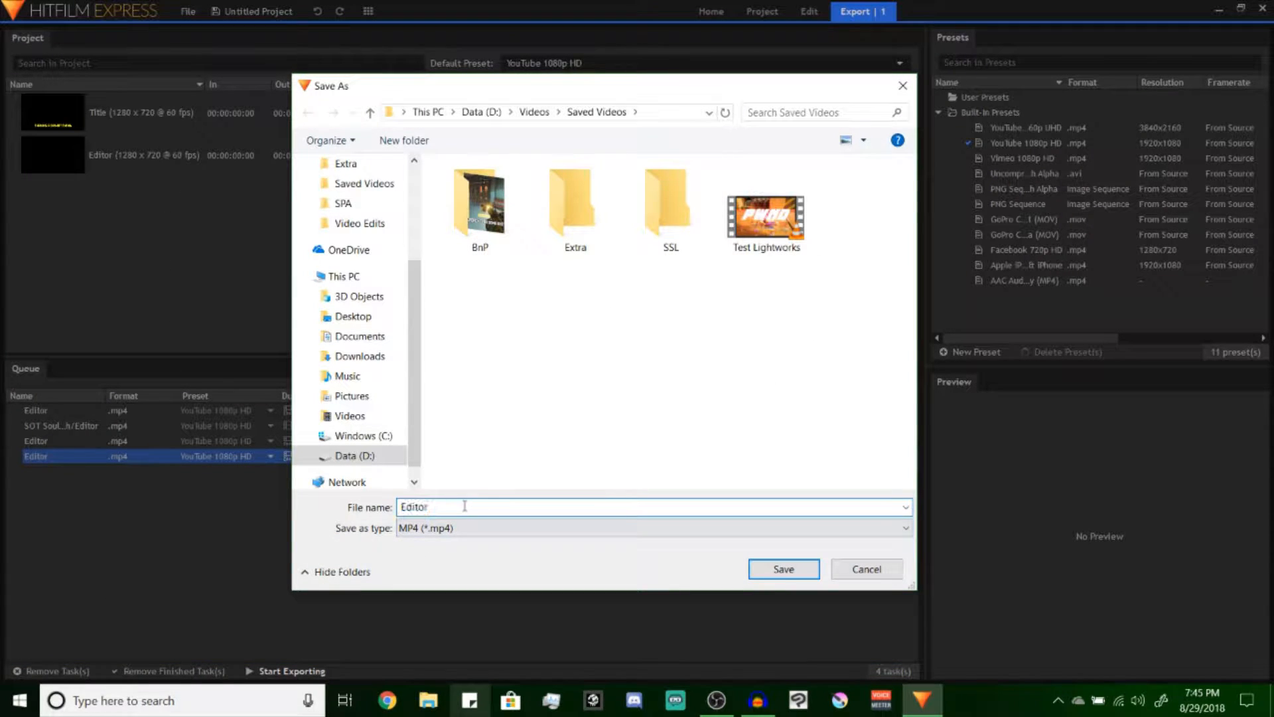
{"action": "left_click_drag", "start_coordinate": [464, 506], "coordinate": [326, 501]}
{"action": "type", "text": "test "}
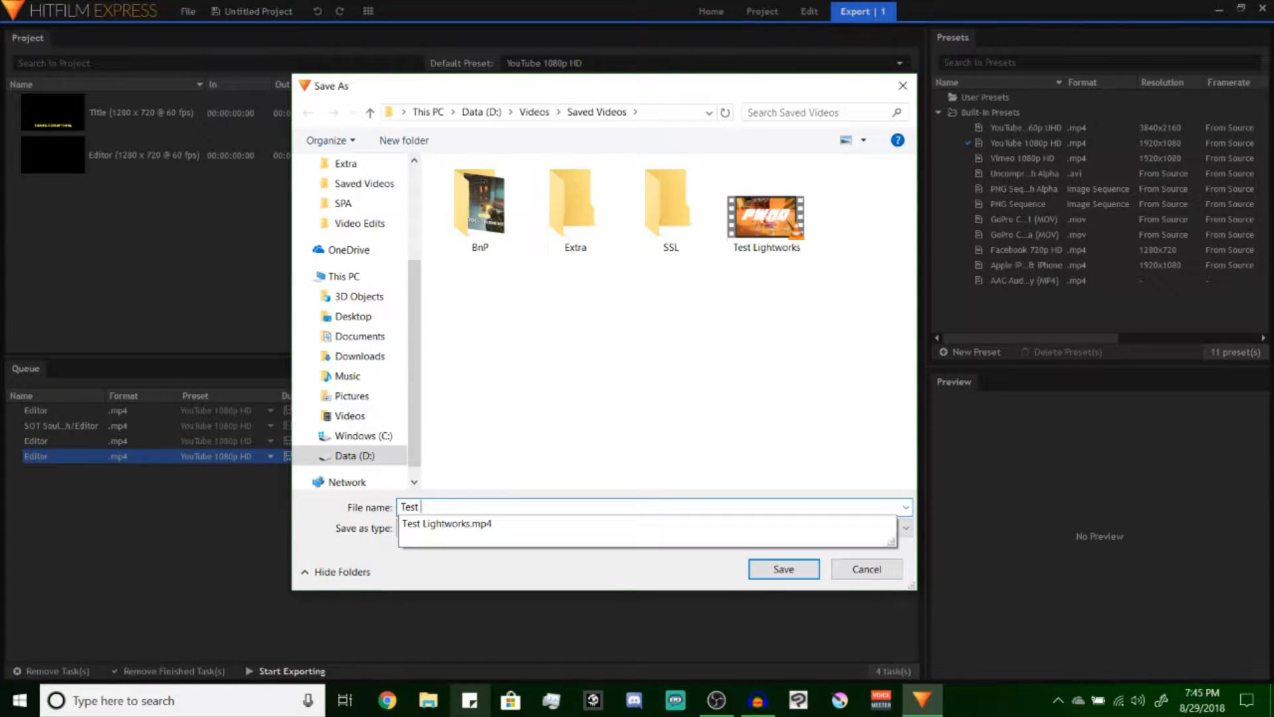
{"action": "type", "text": "H"}
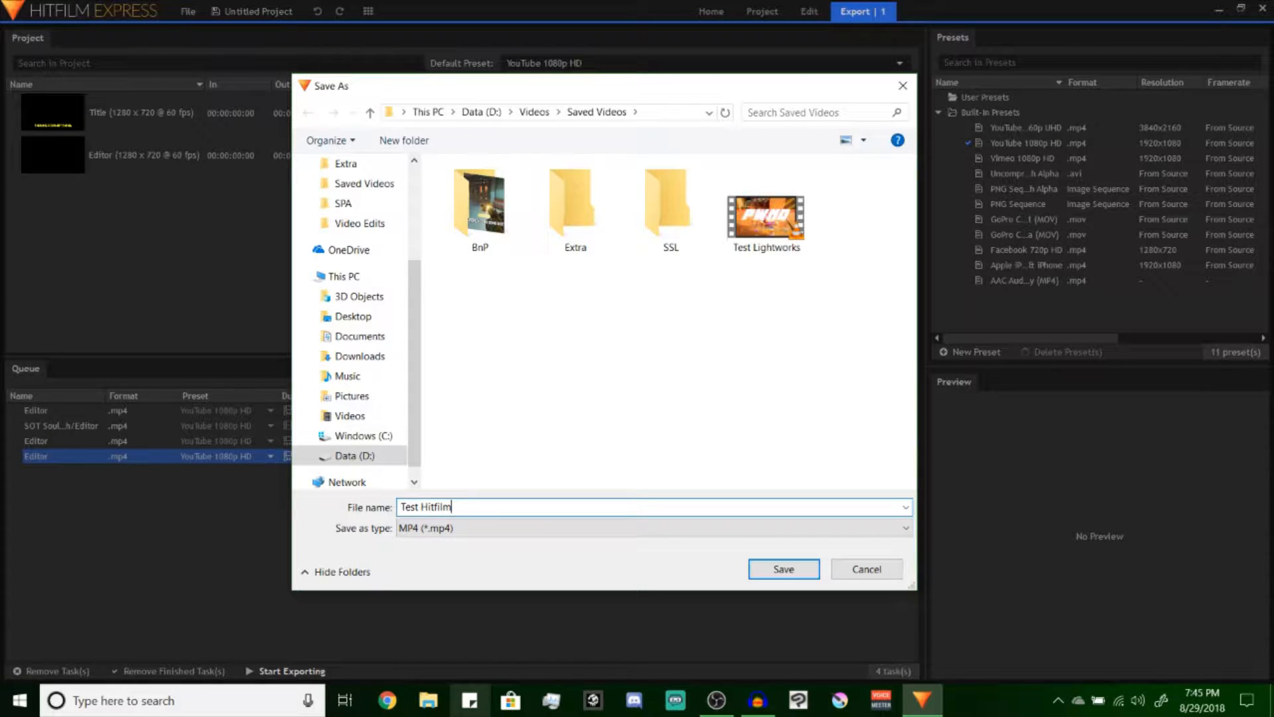
{"action": "type", "text": "itfilm"}
{"action": "key", "text": "Return"}
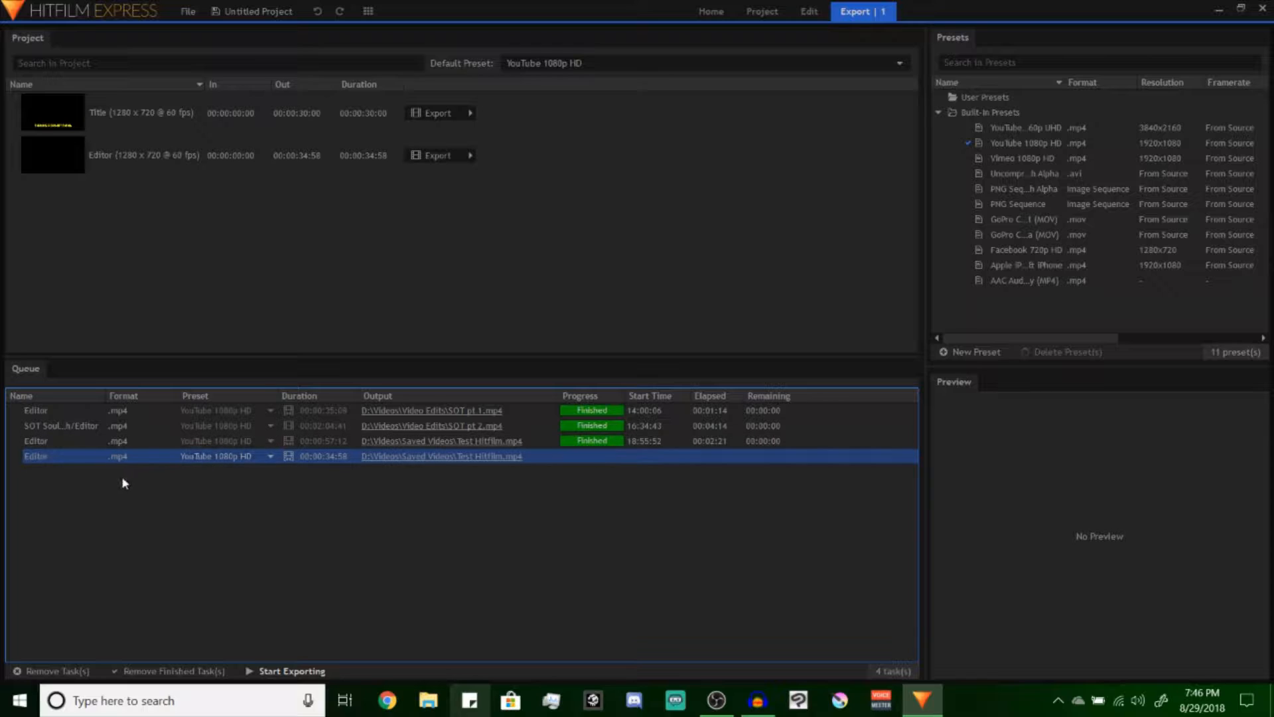
Start exporting the queued Editor task with the Test Hitfilm.mp4 output
{"action": "right_click", "coordinate": [68, 473]}
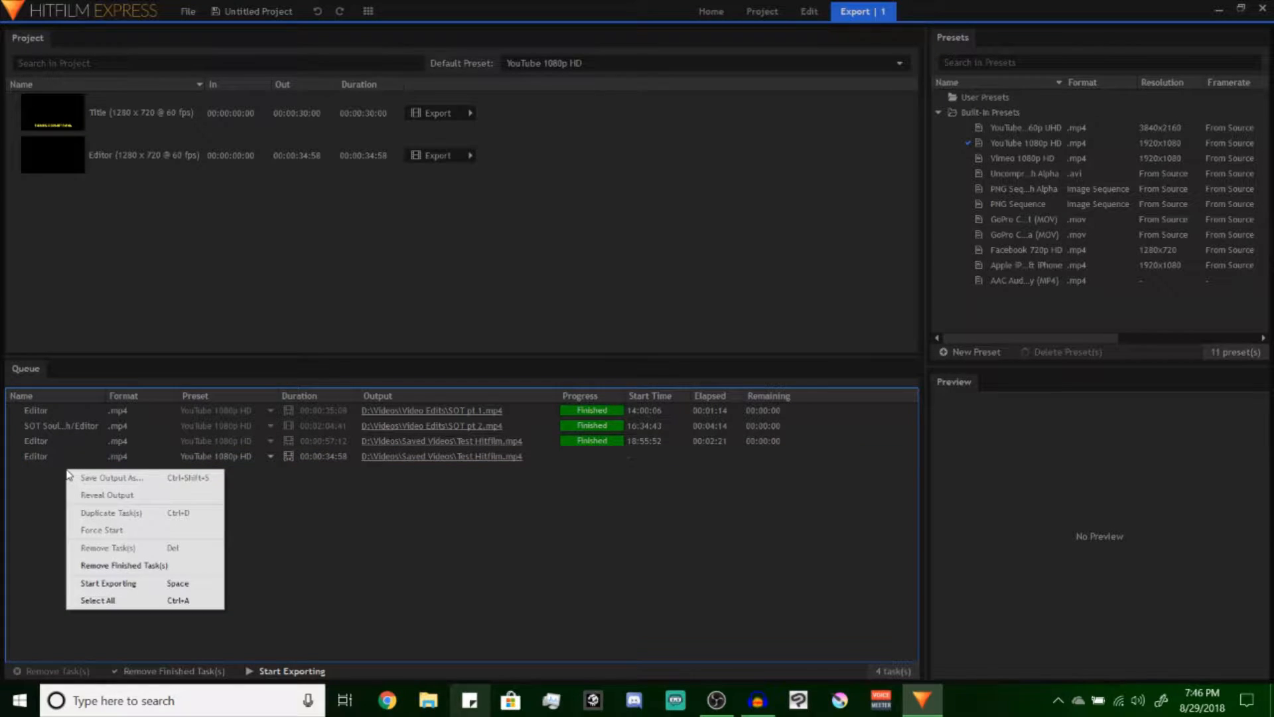
{"action": "left_click", "coordinate": [52, 456]}
{"action": "right_click", "coordinate": [53, 453]}
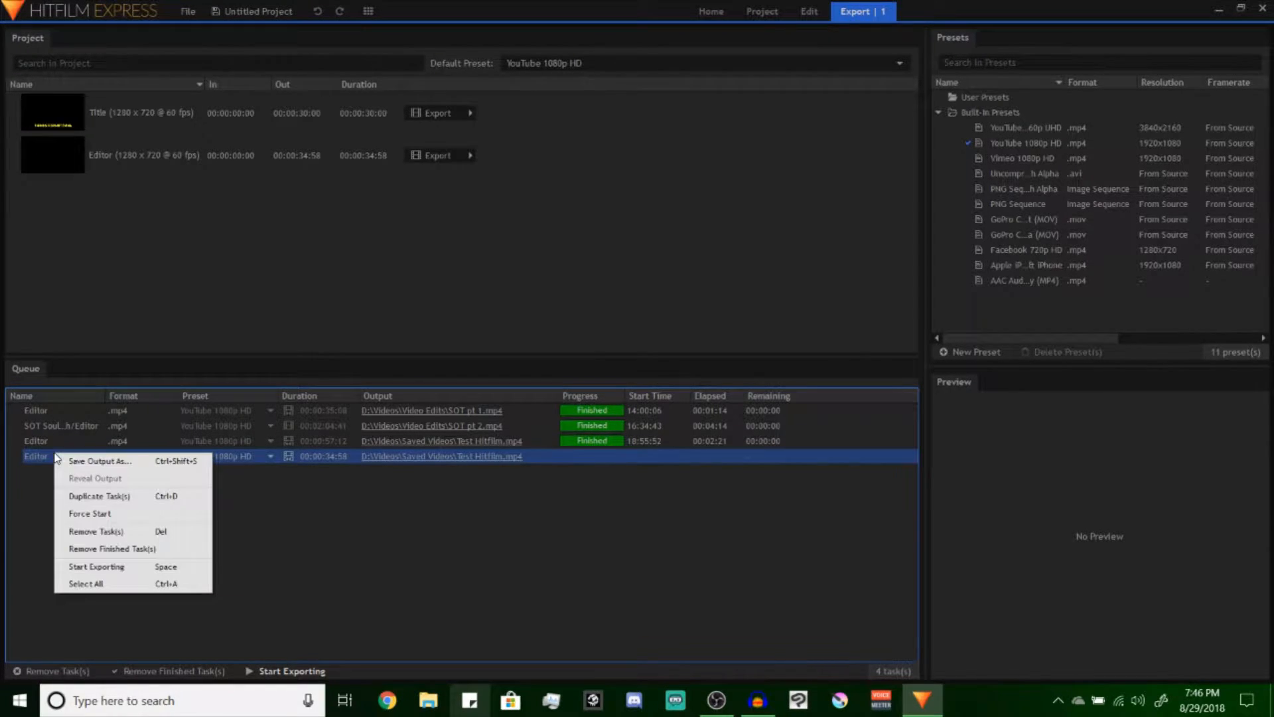
{"action": "left_click", "coordinate": [132, 567]}
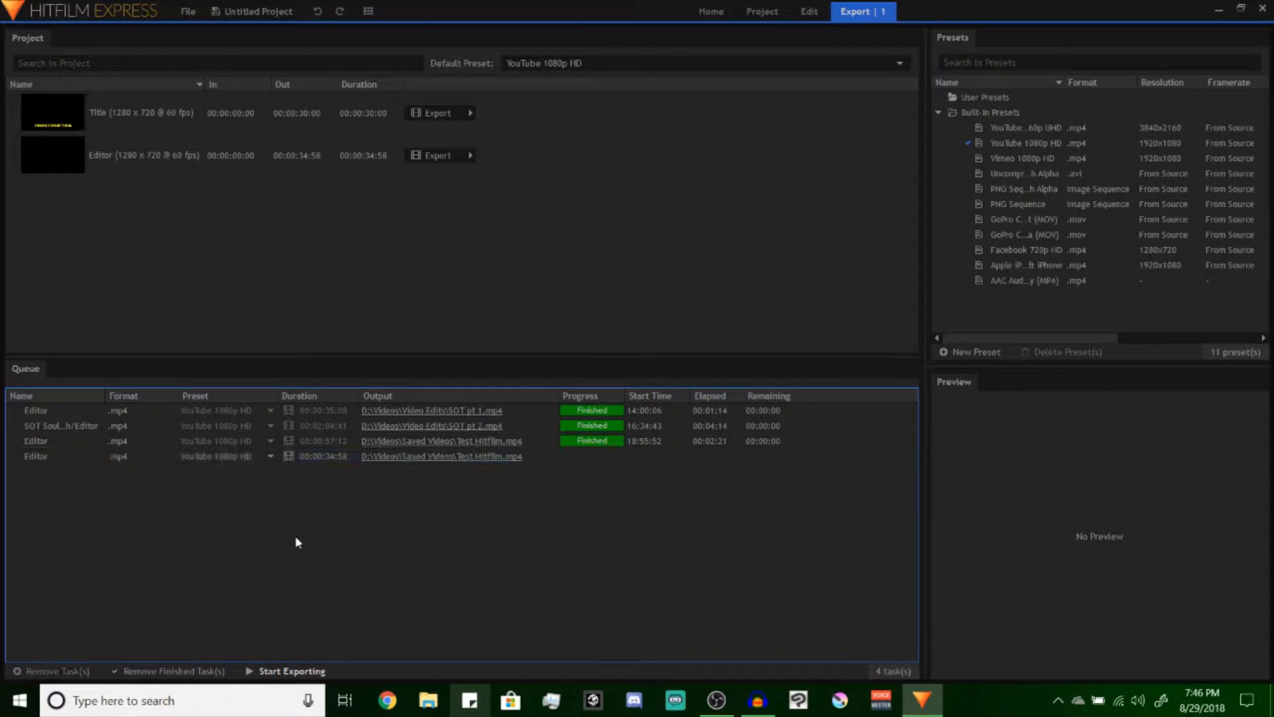
{"action": "left_click", "coordinate": [55, 463]}
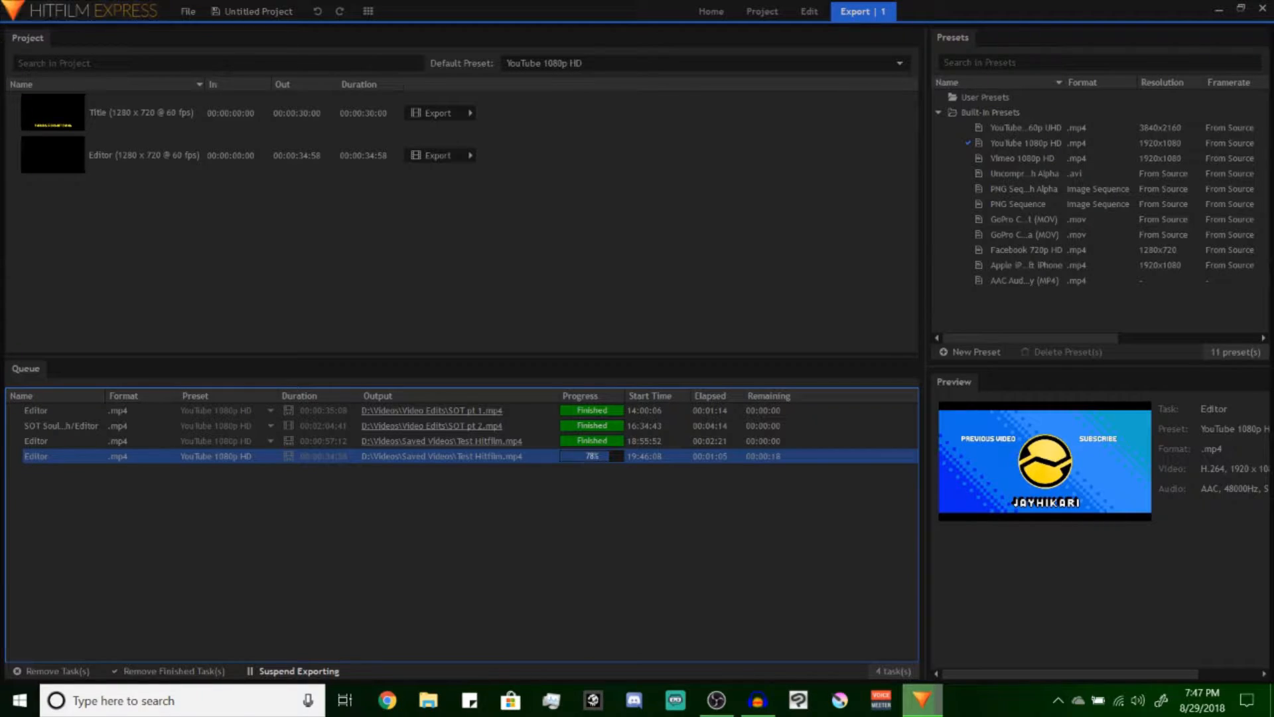
Return to the editing workspace and show the project's media
{"action": "left_click", "coordinate": [807, 13]}
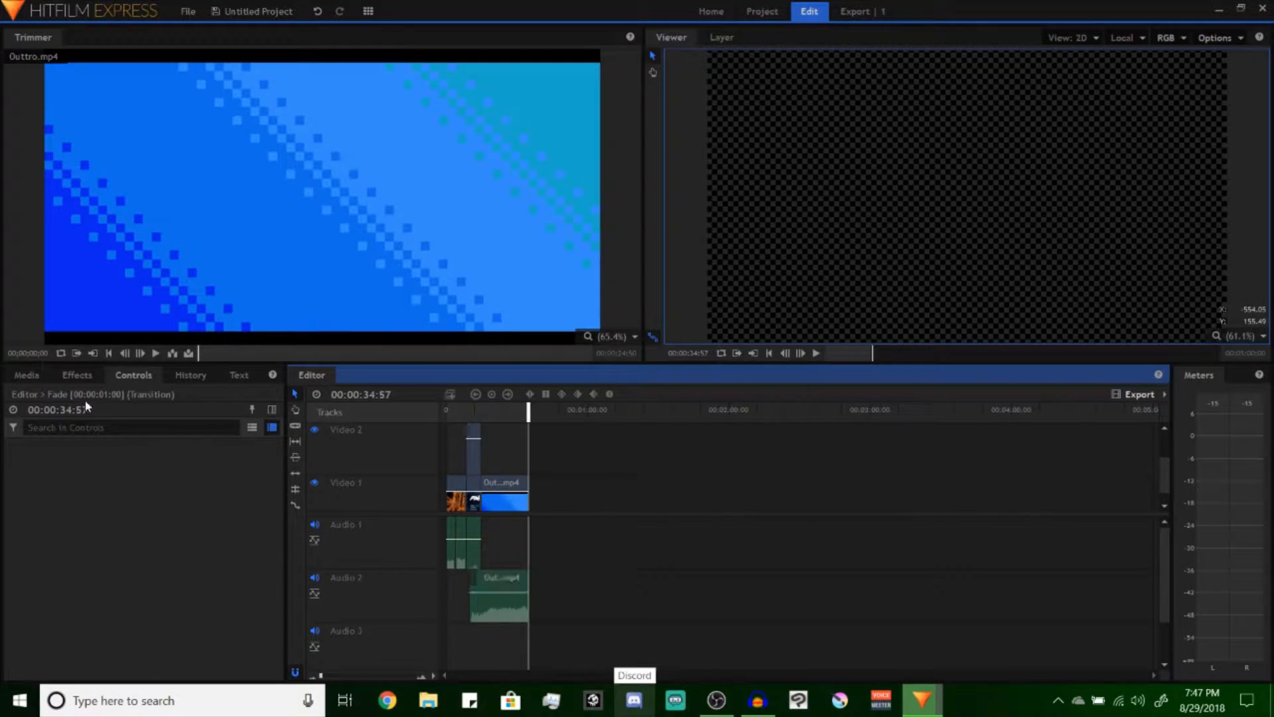
{"action": "left_click", "coordinate": [27, 376]}
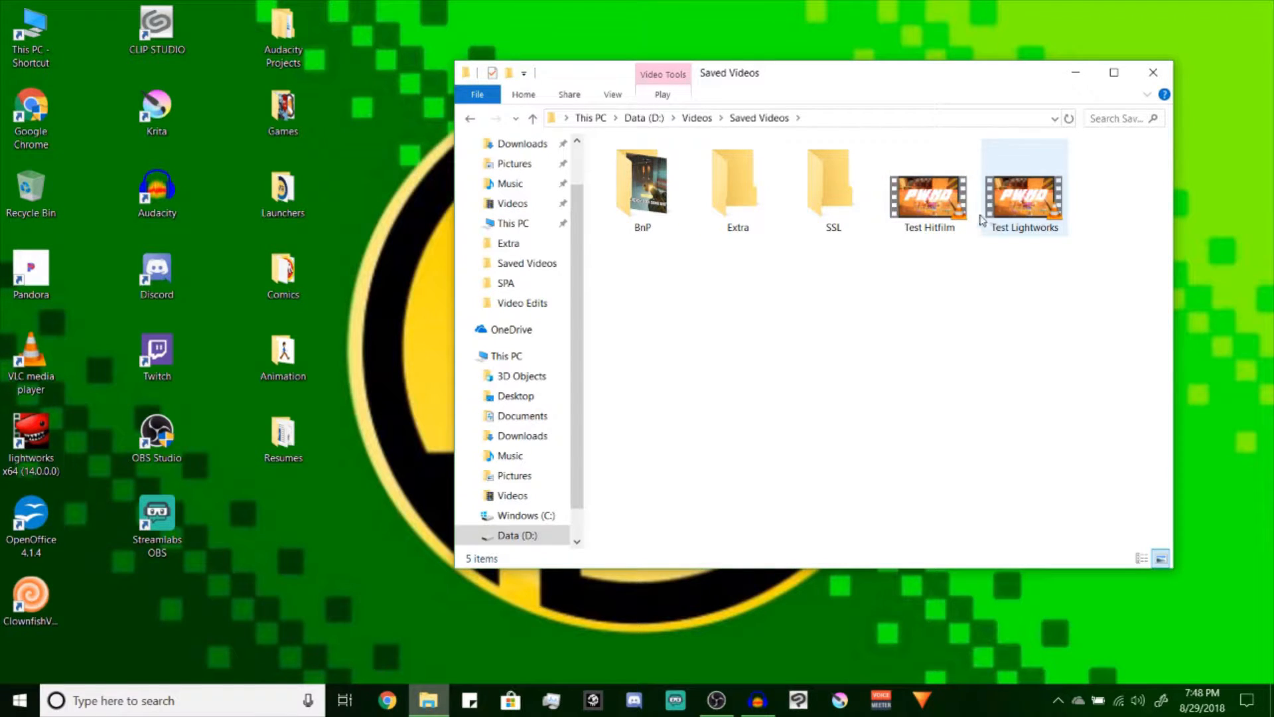
Open the exported Test Lightworks video from Saved Videos in VLC, minimize the player, and open the Test Hitfilm video
{"action": "left_click", "coordinate": [1028, 203]}
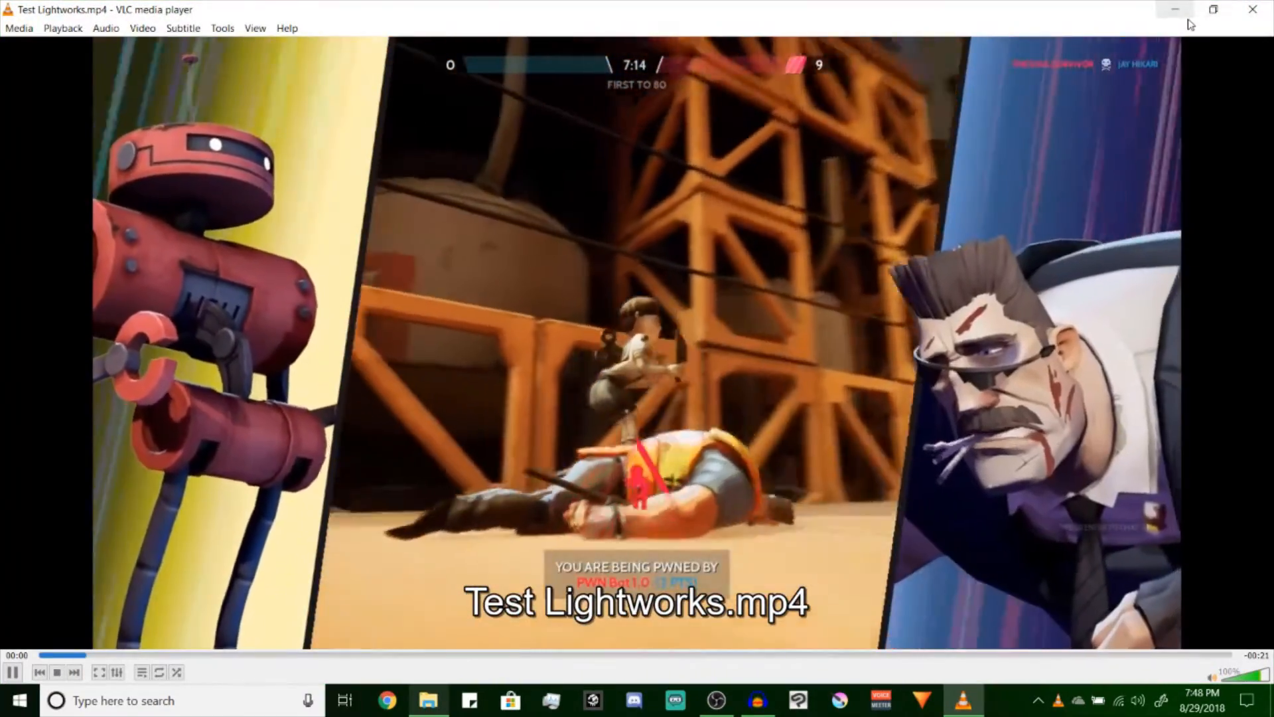
{"action": "left_click", "coordinate": [1176, 9]}
{"action": "left_click", "coordinate": [932, 202]}
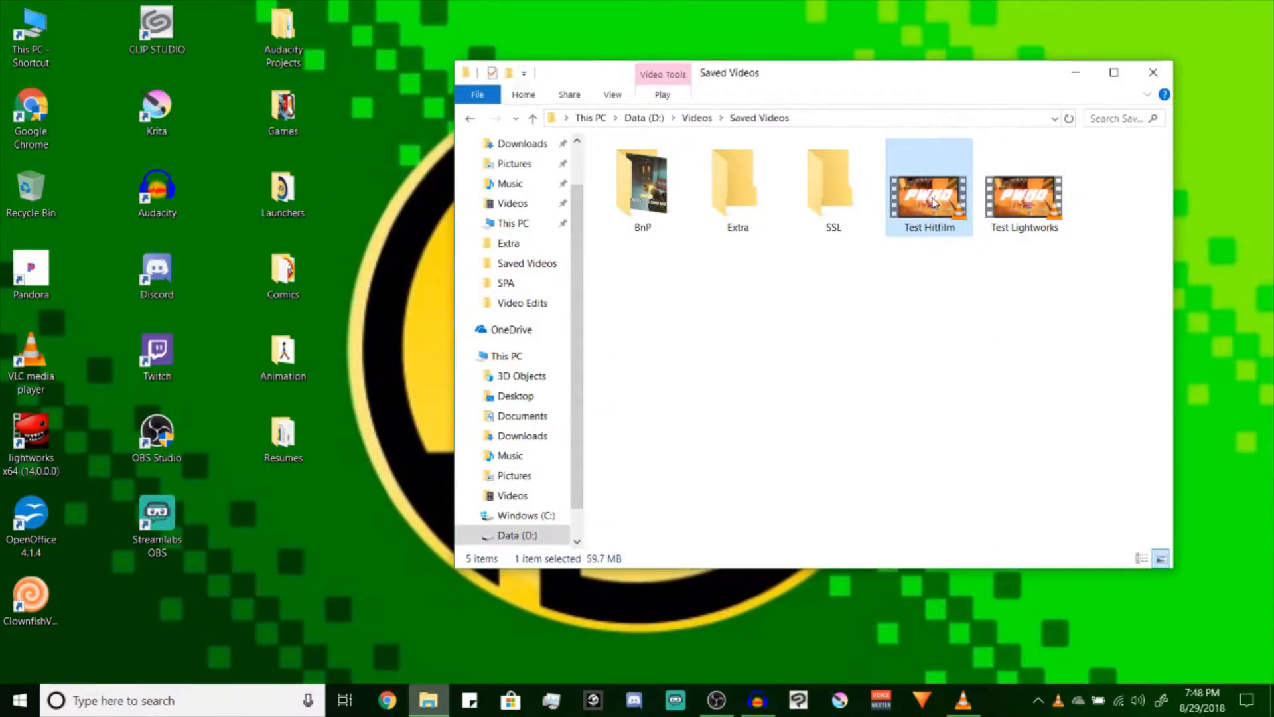
Play the Test Lightworks and Test Hitfilm videos in VLC to compare them through to the outro, and close both players
{"action": "left_click", "coordinate": [962, 699]}
{"action": "key", "text": "space"}
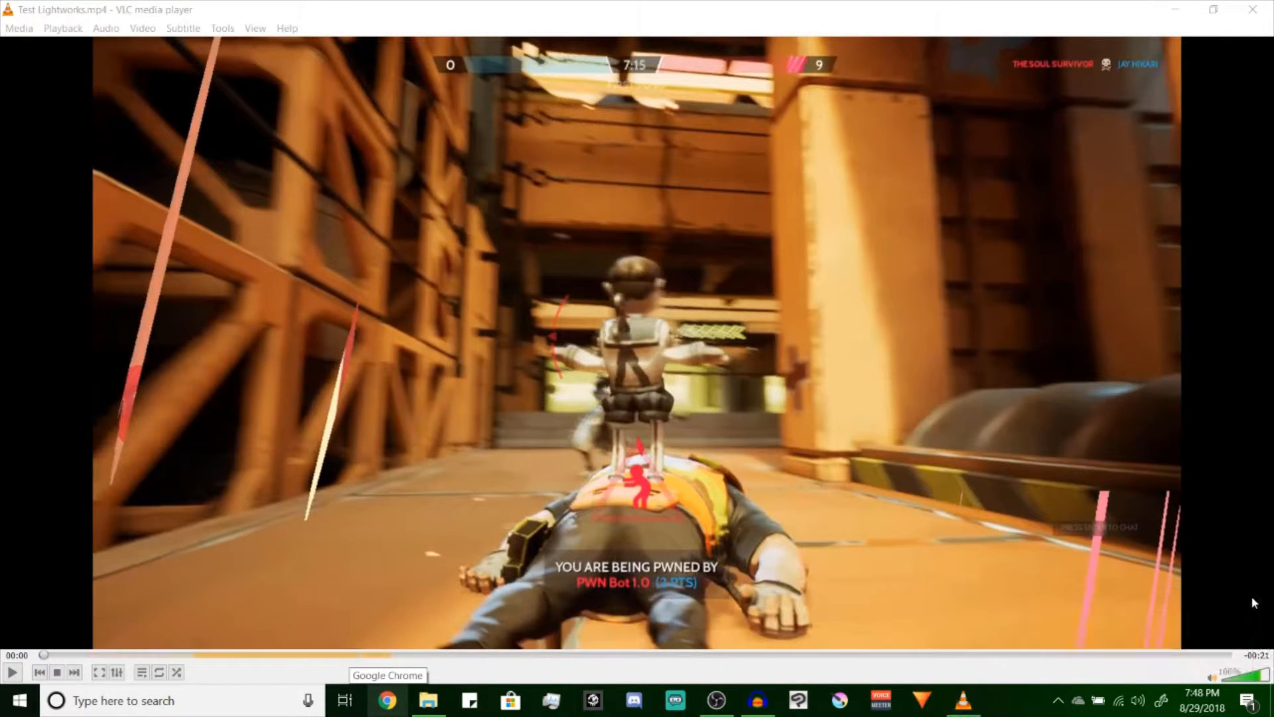
{"action": "left_click", "coordinate": [1246, 608]}
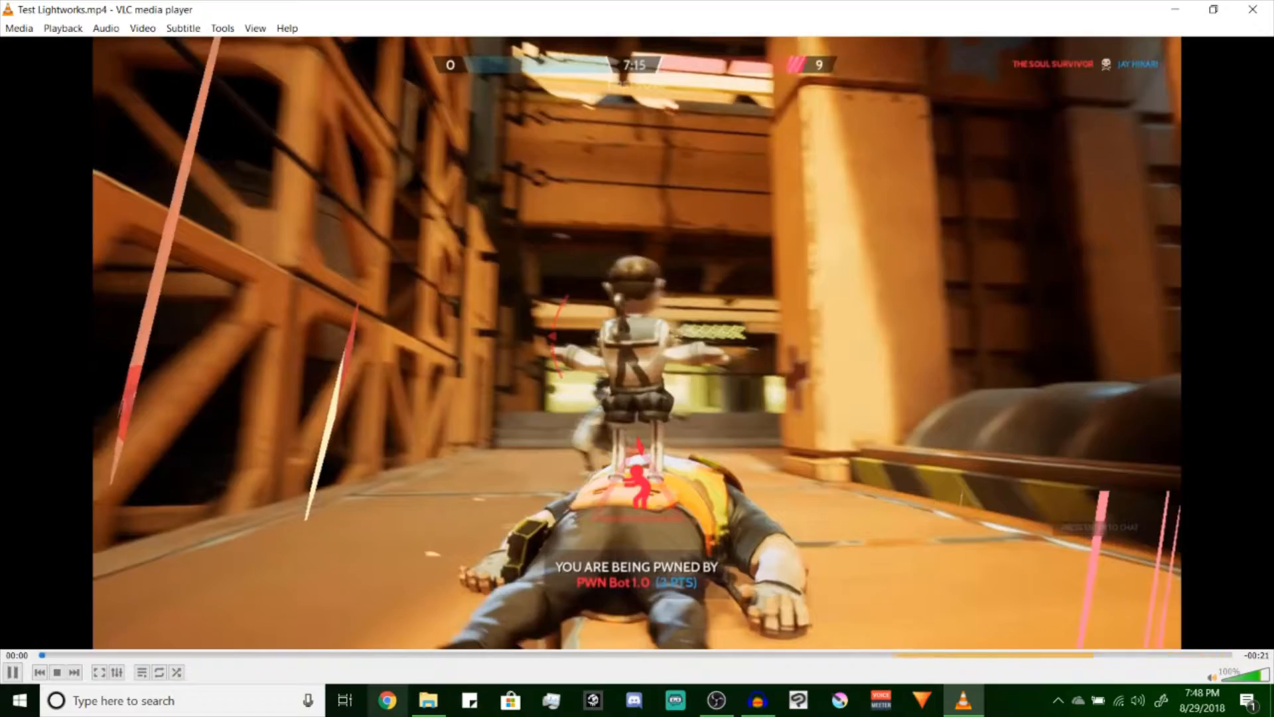
{"action": "key", "text": "space"}
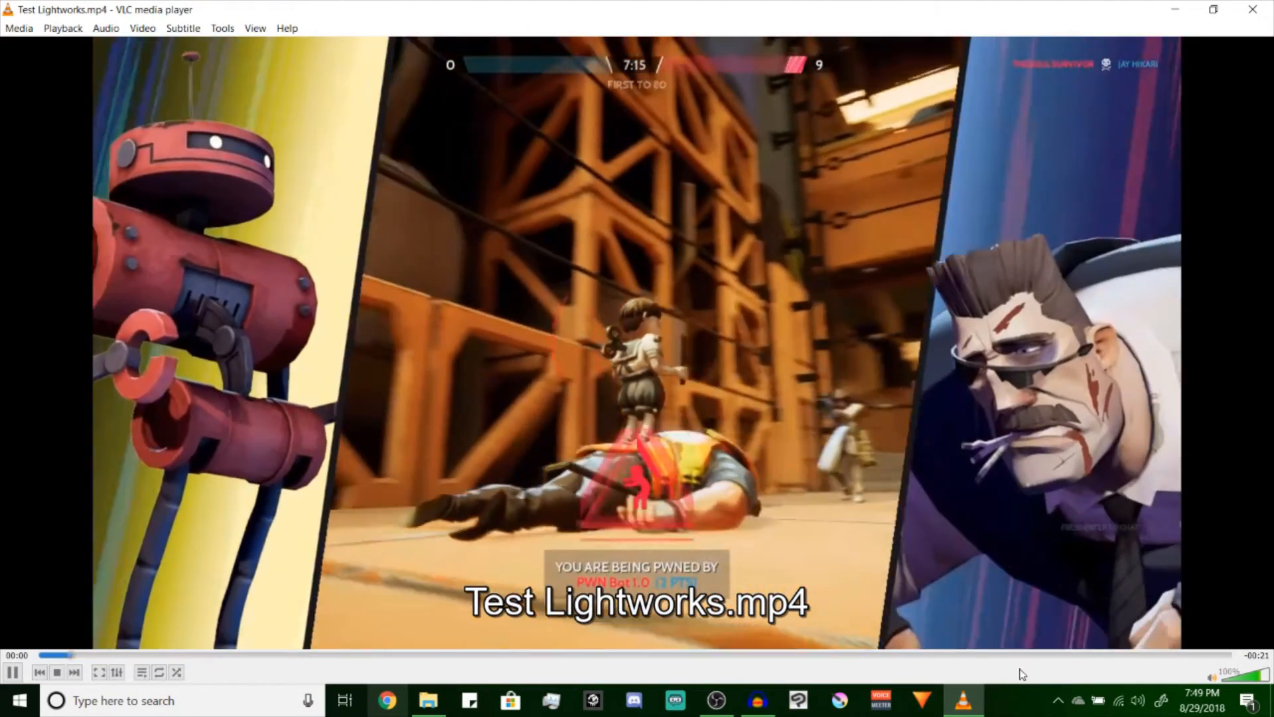
{"action": "left_click", "coordinate": [1028, 655]}
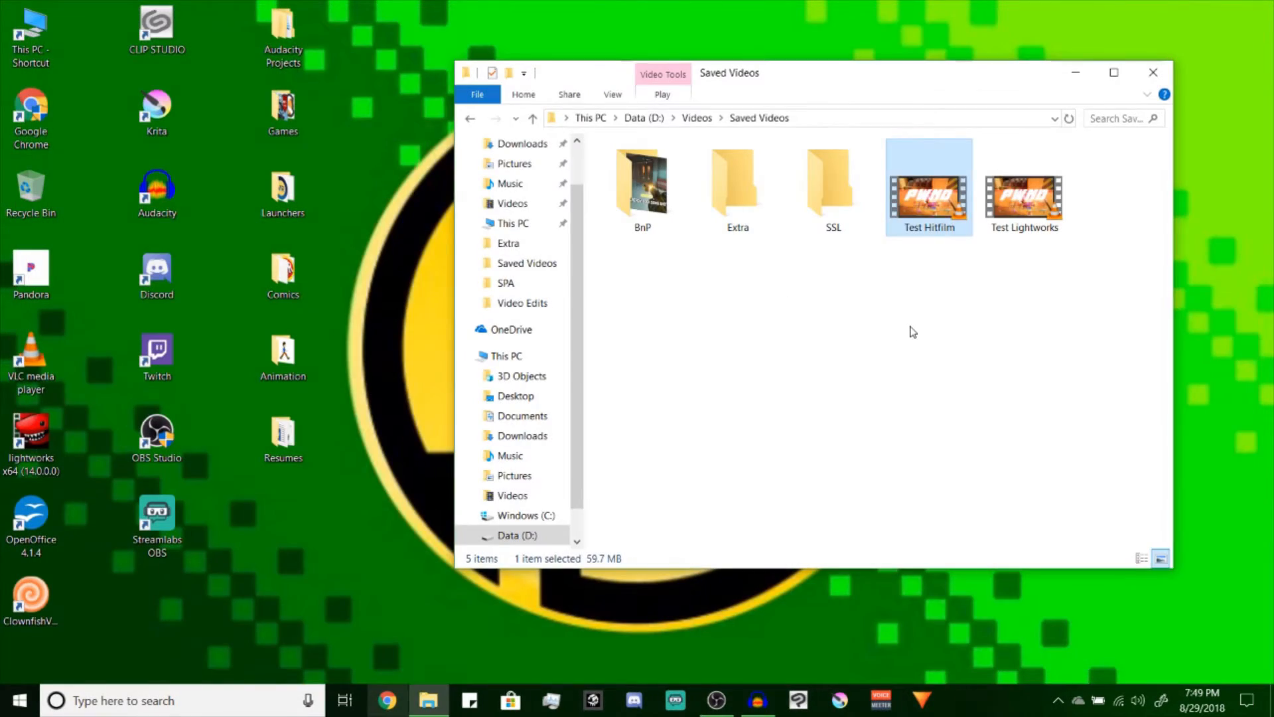
{"action": "left_click", "coordinate": [913, 332]}
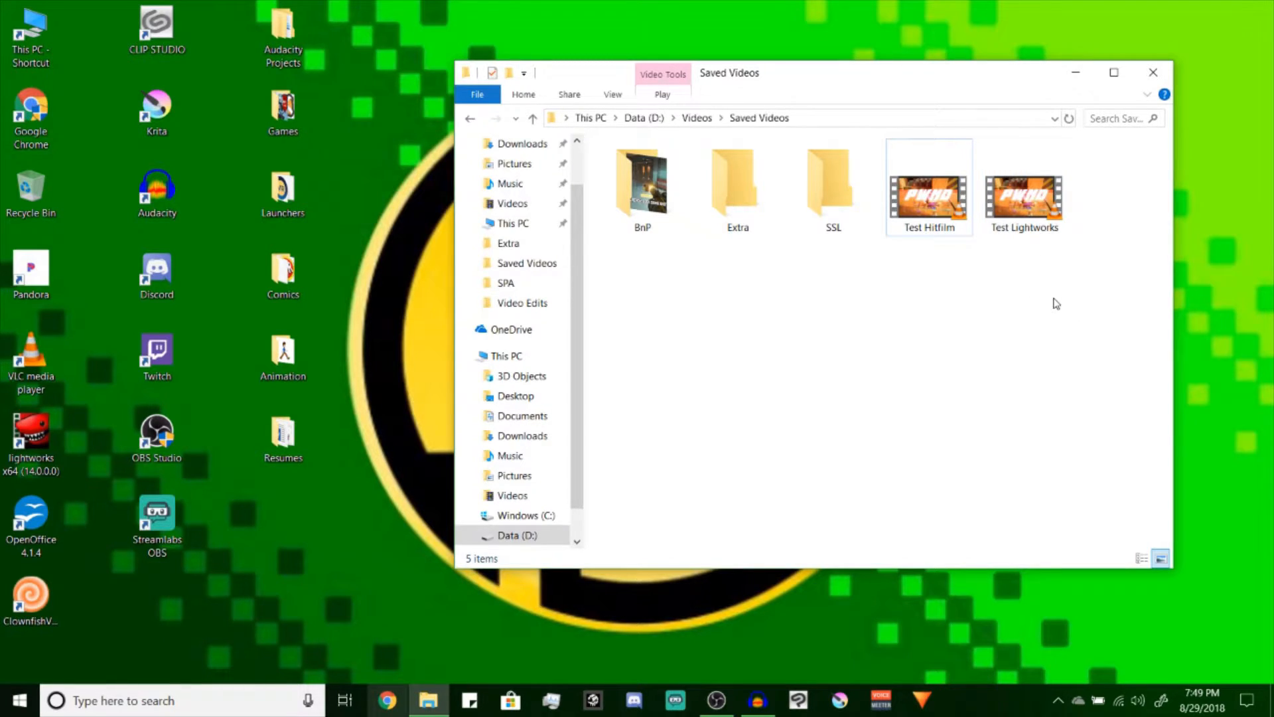
Check the file sizes of the Test Hitfilm and Test Lightworks videos in Saved Videos
{"action": "left_click_drag", "start_coordinate": [1054, 298], "coordinate": [934, 202]}
{"action": "left_click", "coordinate": [926, 198]}
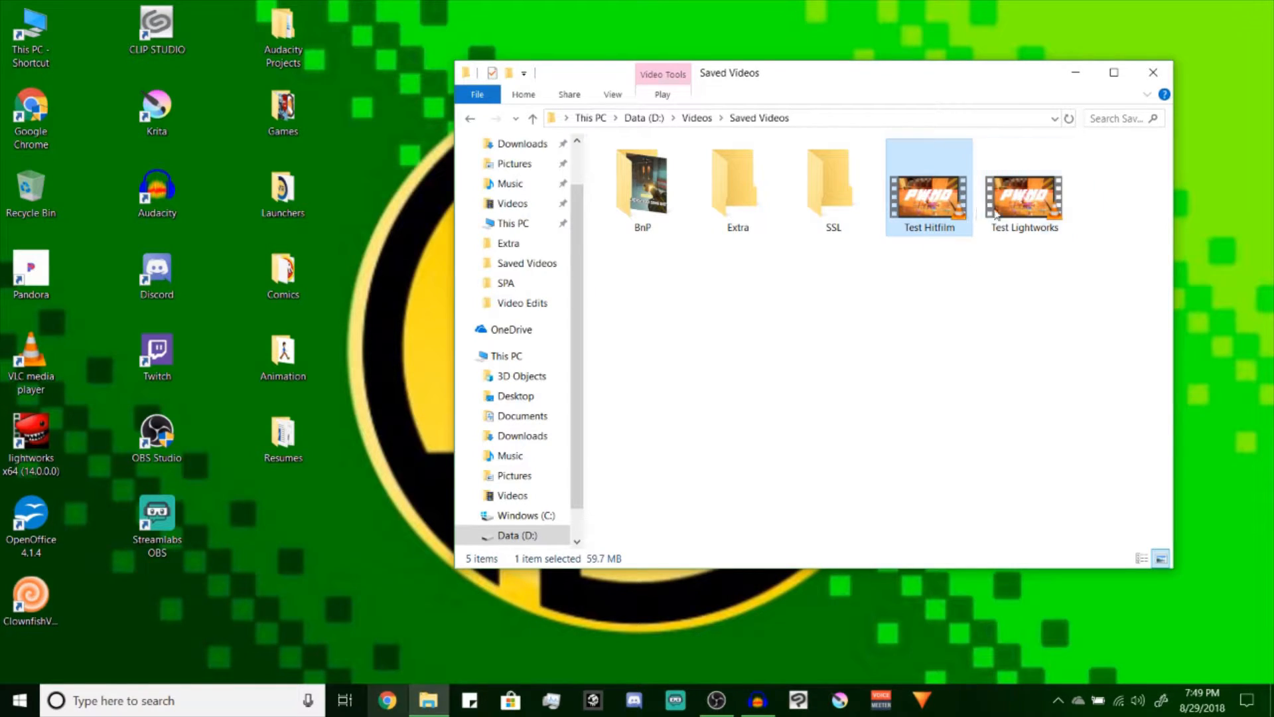
{"action": "left_click", "coordinate": [1041, 221]}
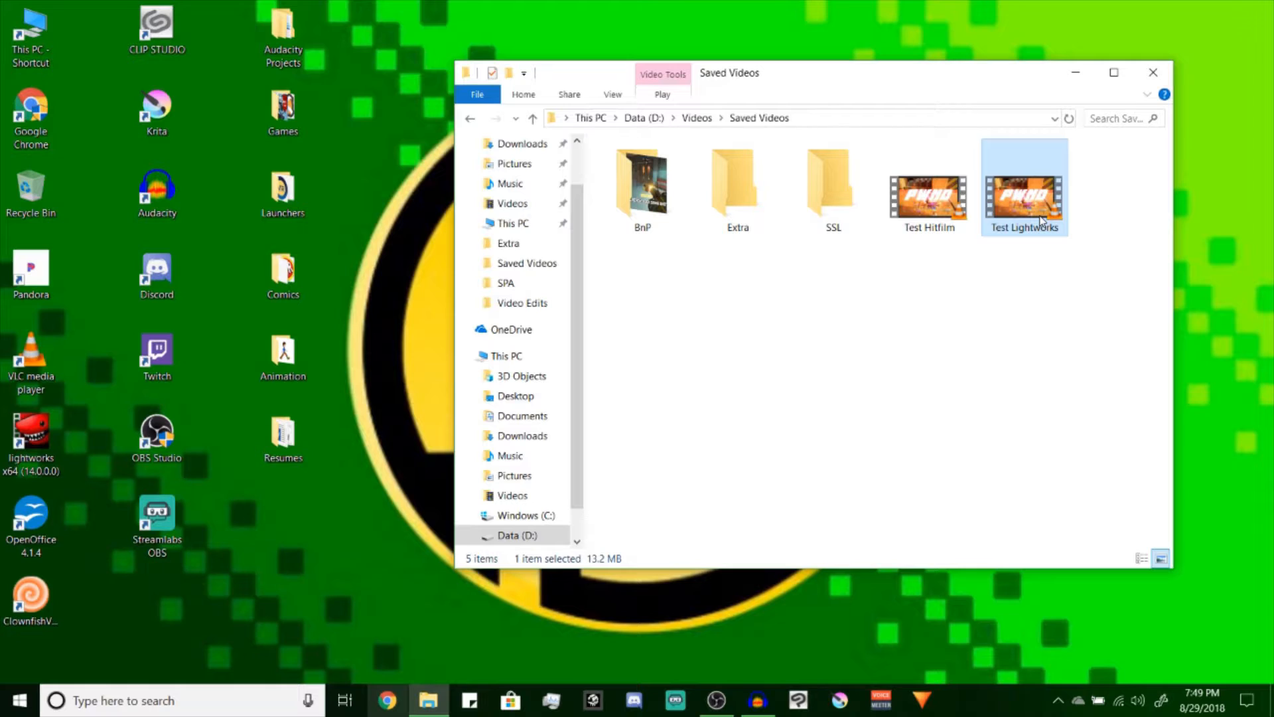
Delete both the Test Hitfilm and Test Lightworks videos from the Saved Videos folder
{"action": "left_click", "coordinate": [1052, 365]}
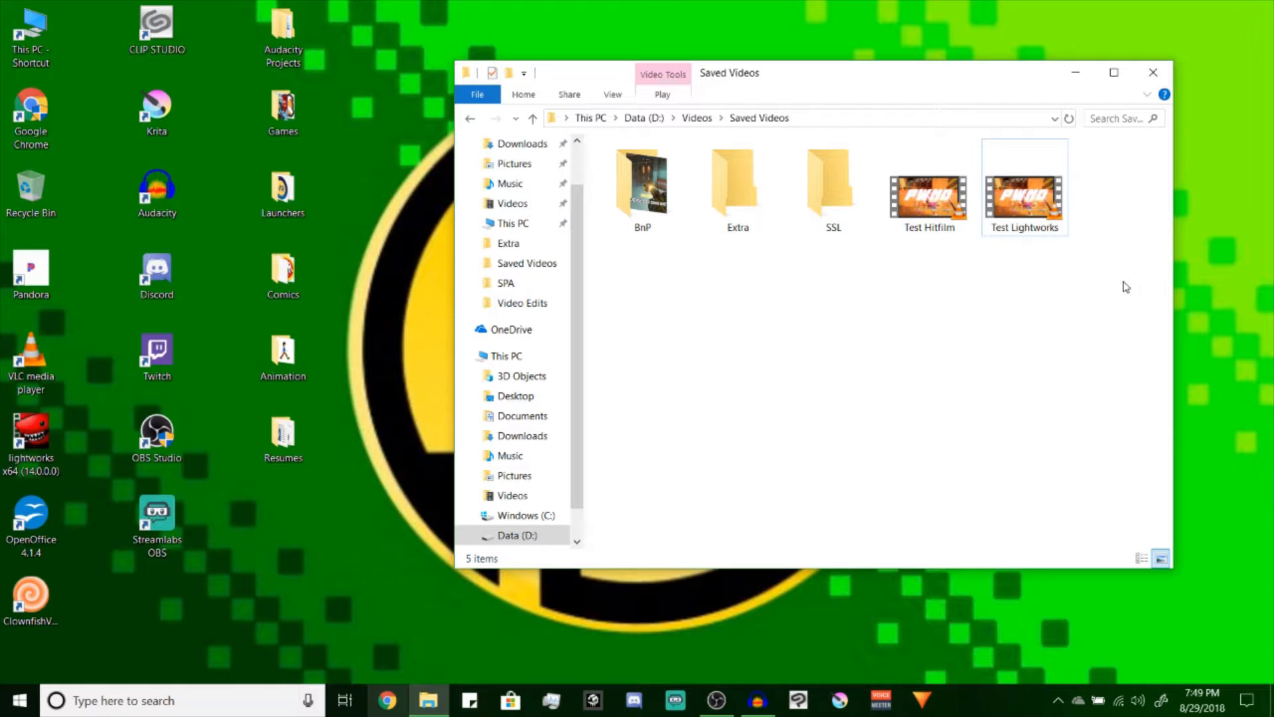
{"action": "left_click_drag", "start_coordinate": [1127, 286], "coordinate": [933, 187]}
{"action": "key", "text": "Delete"}
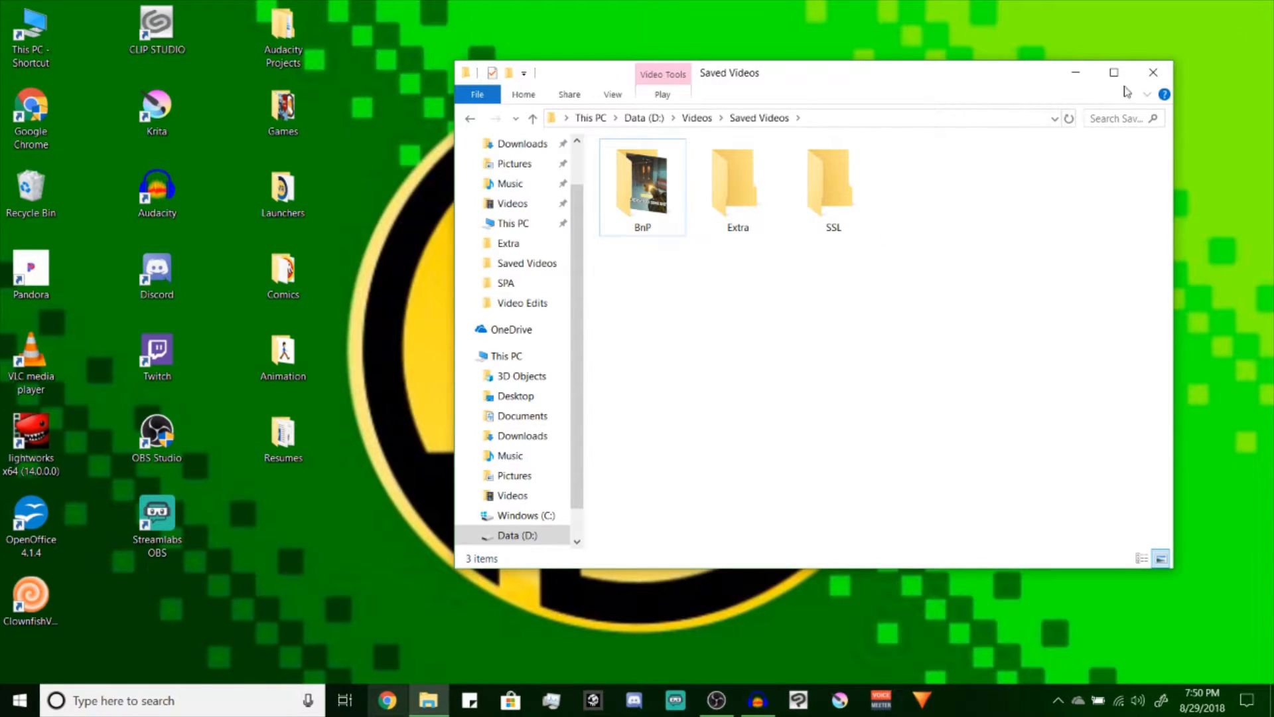
Delete the Test project file from the Video Edits folder and close the File Explorer window
{"action": "left_click", "coordinate": [697, 117]}
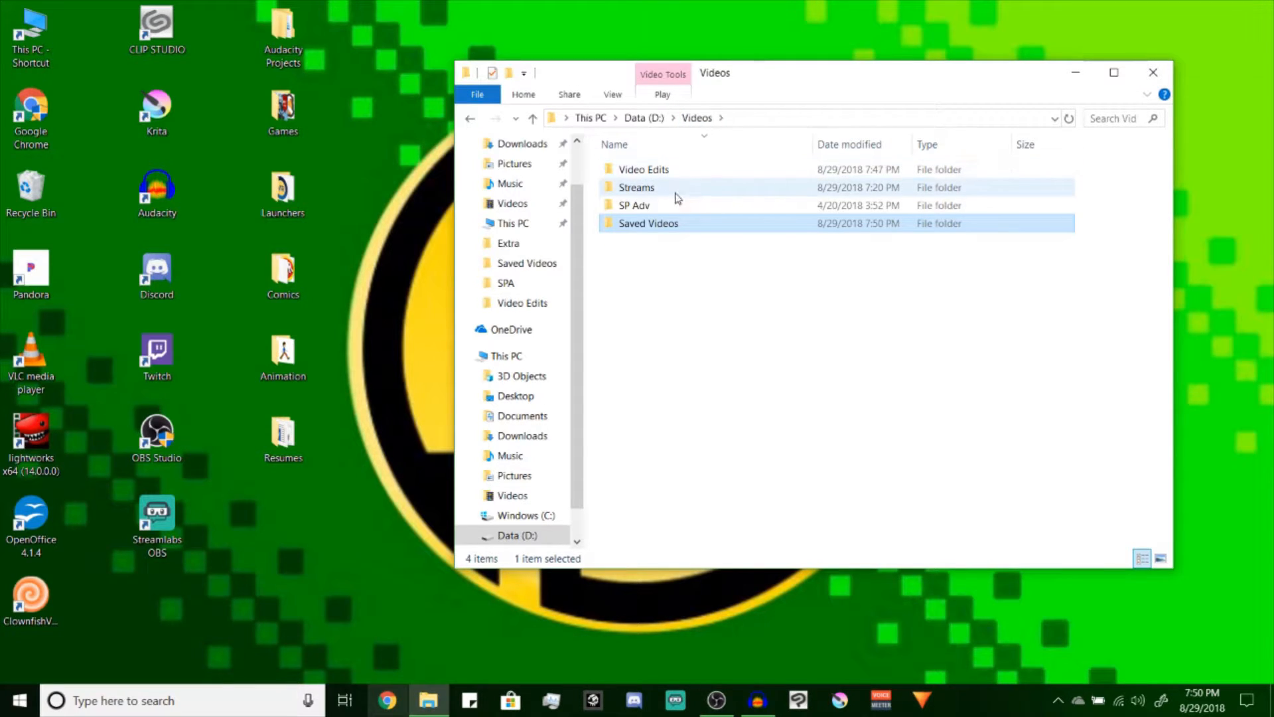
{"action": "left_click", "coordinate": [657, 171]}
{"action": "double_click", "coordinate": [658, 172]}
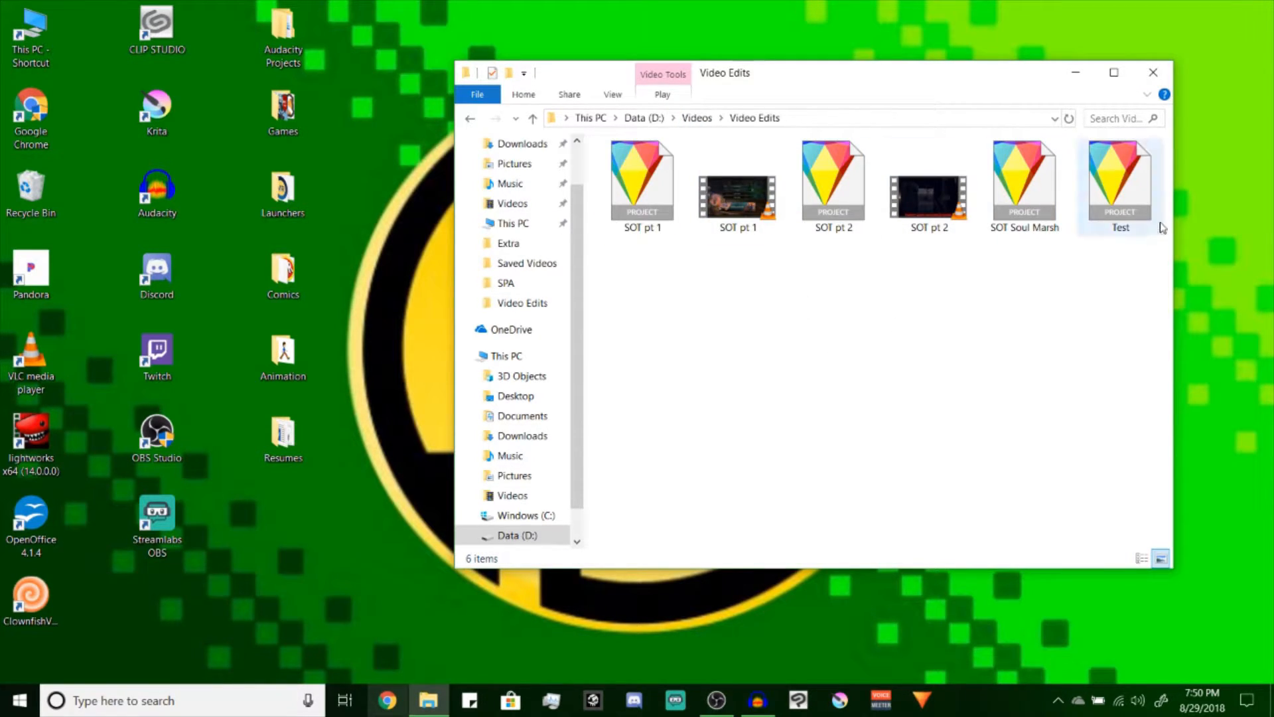
{"action": "left_click", "coordinate": [1136, 203]}
{"action": "key", "text": "Delete"}
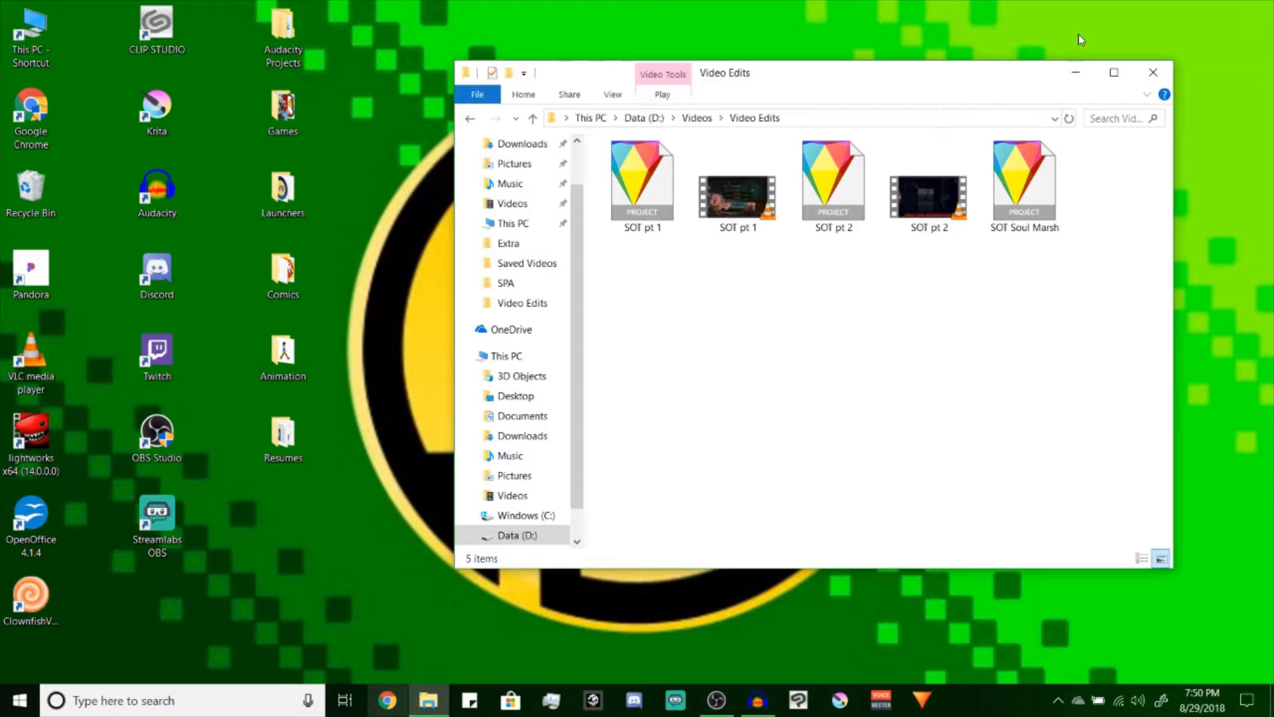
{"action": "left_click", "coordinate": [1153, 72]}
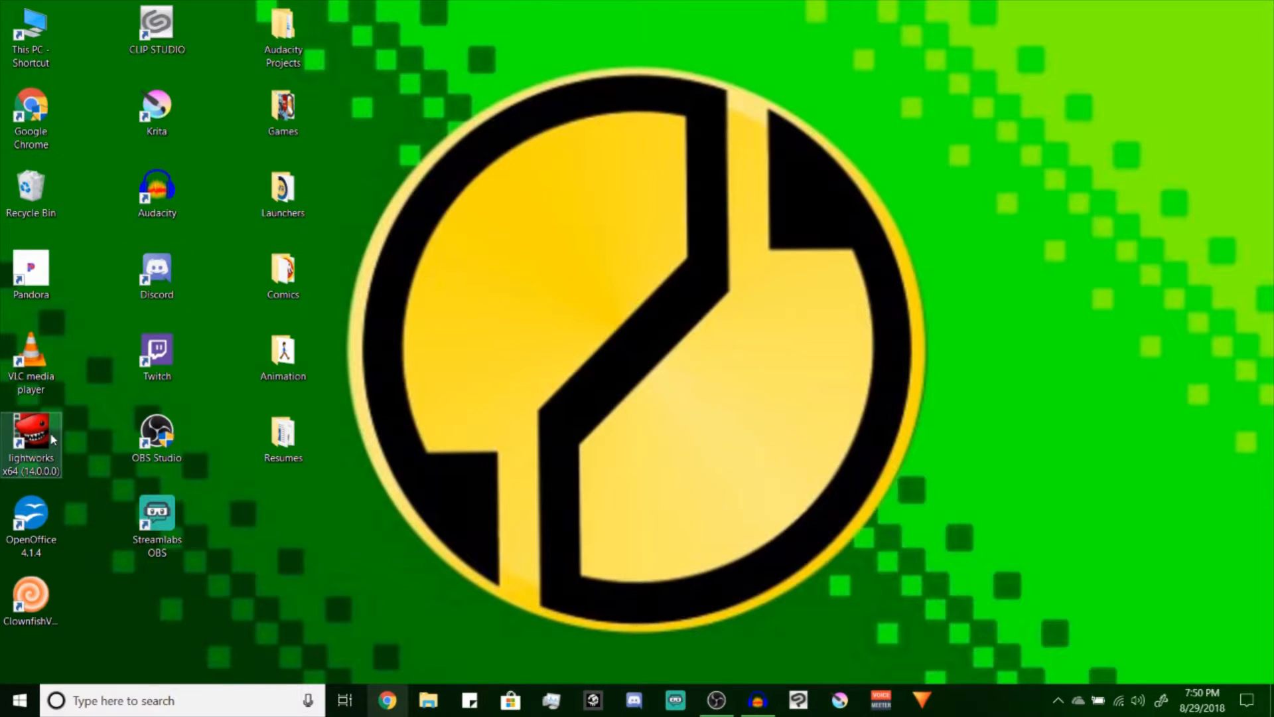